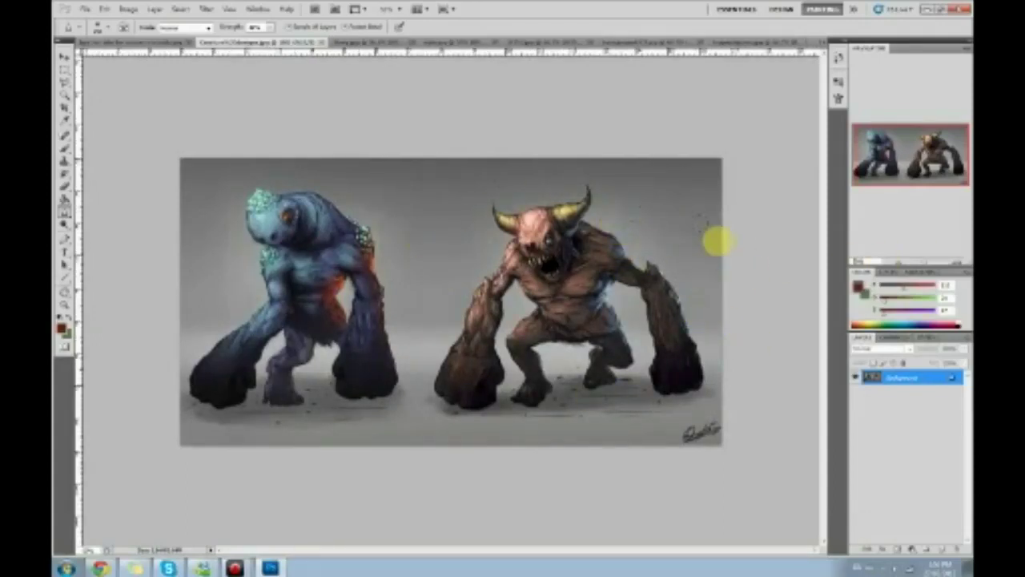
# Step: Switch to the Brush tool and choose a different brush preset for painting
pyautogui.press('b')
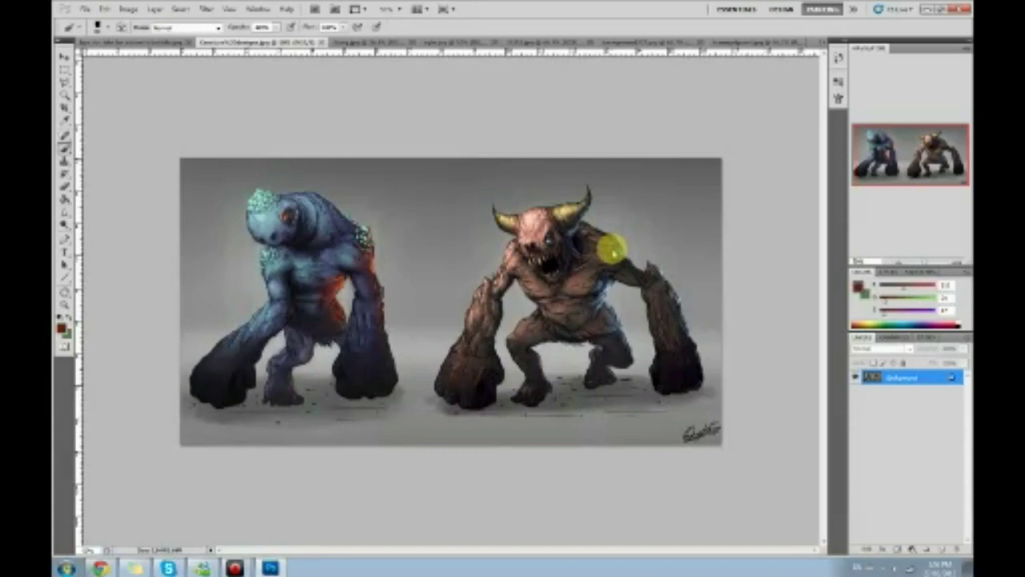
pyautogui.rightClick(607, 248)
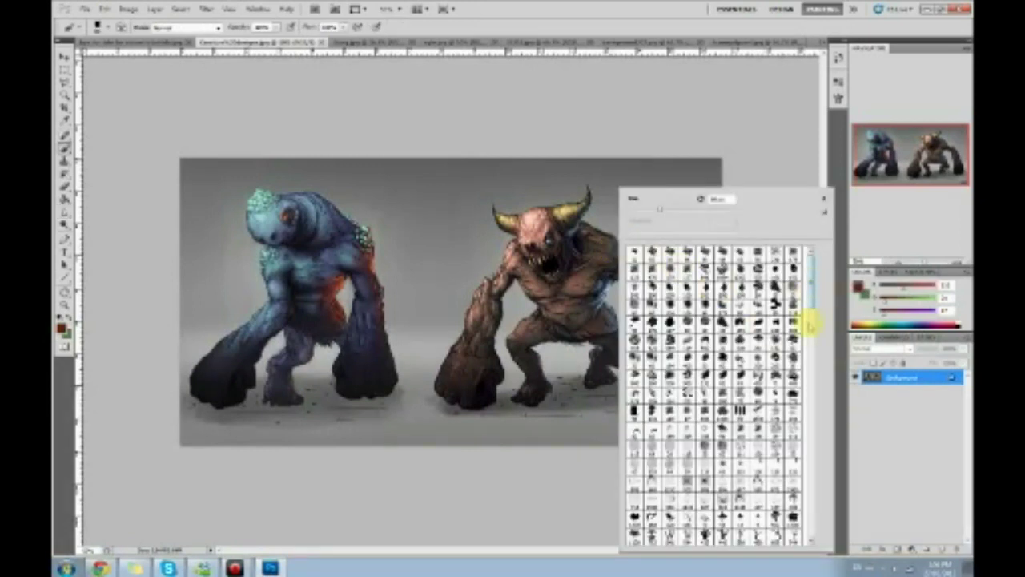
pyautogui.doubleClick(729, 458)
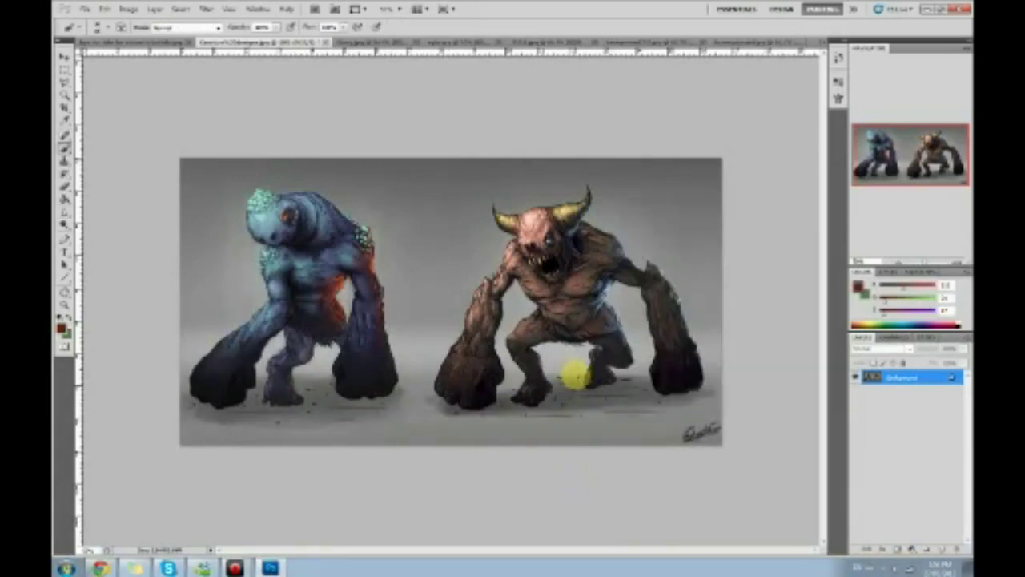
# Step: Close the creature designs image, replace the existing file of the same name with a copy, and open the image again
pyautogui.scroll(-6, 572, 375)
pyautogui.scroll(-5, 583, 376)
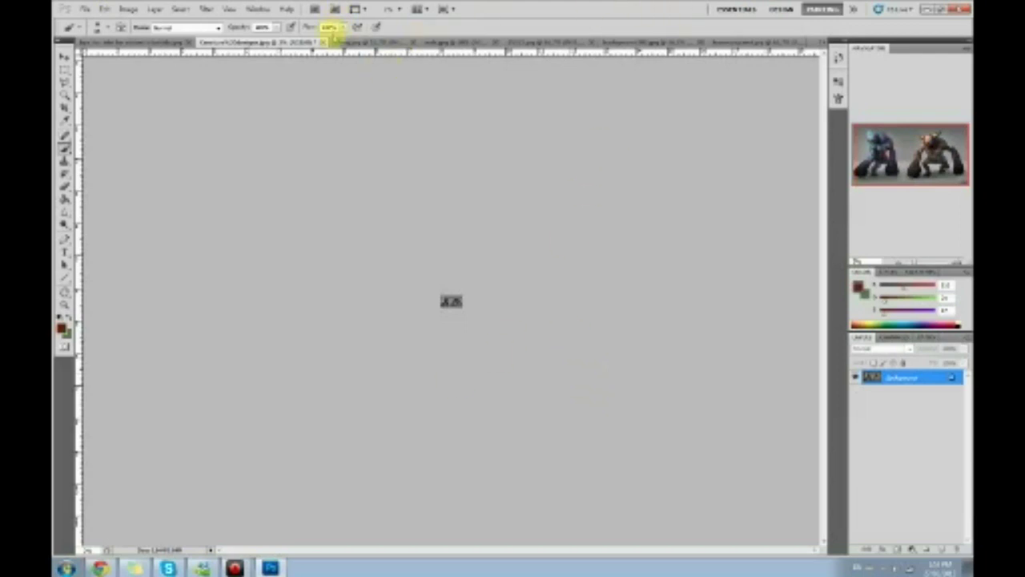
pyautogui.click(323, 41)
pyautogui.click(513, 224)
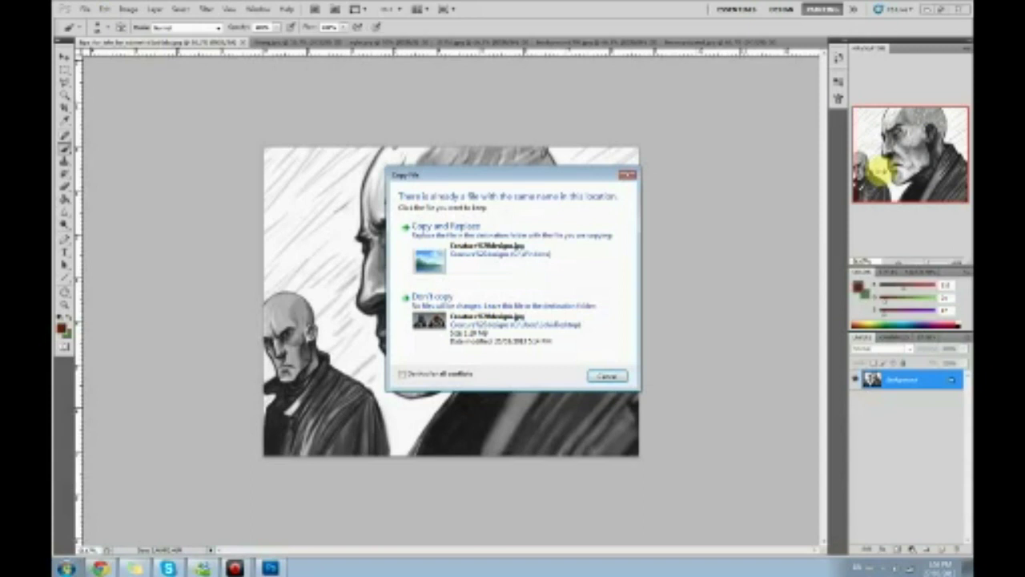
pyautogui.click(497, 241)
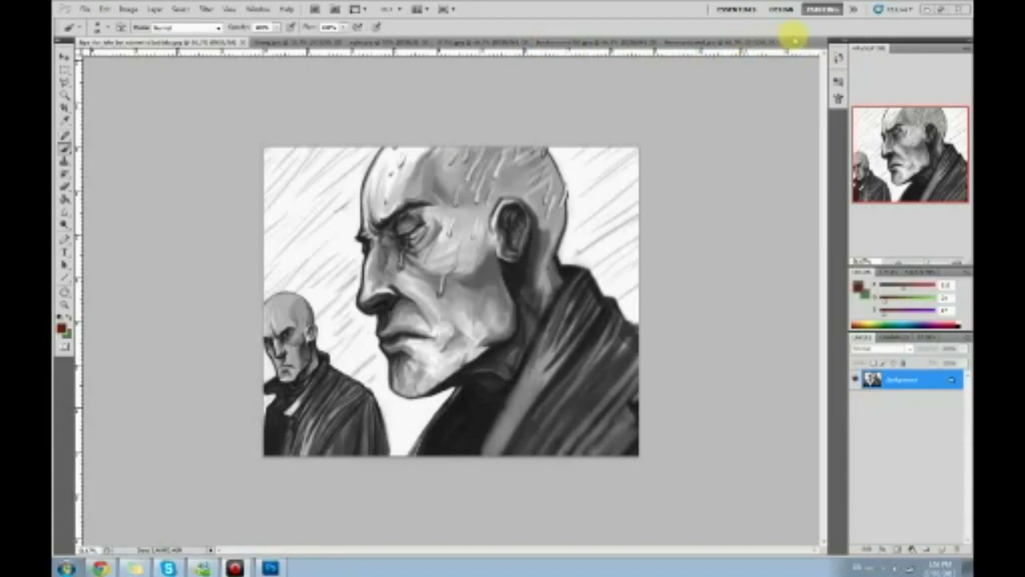
pyautogui.click(807, 43)
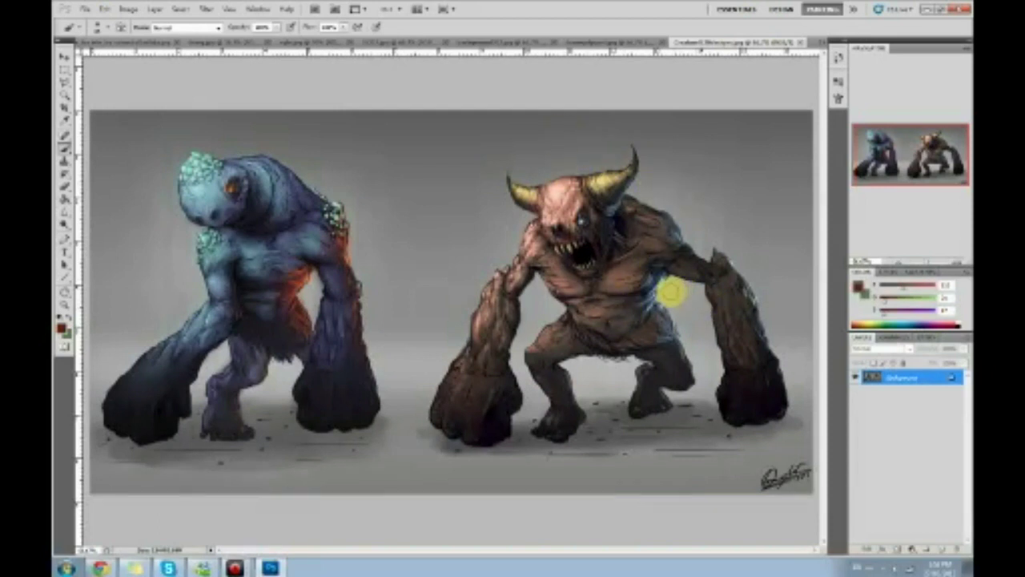
# Step: Fade the horned creature's rear leg with a larger, low-opacity brush, using grey sampled from the background
pyautogui.press(']')
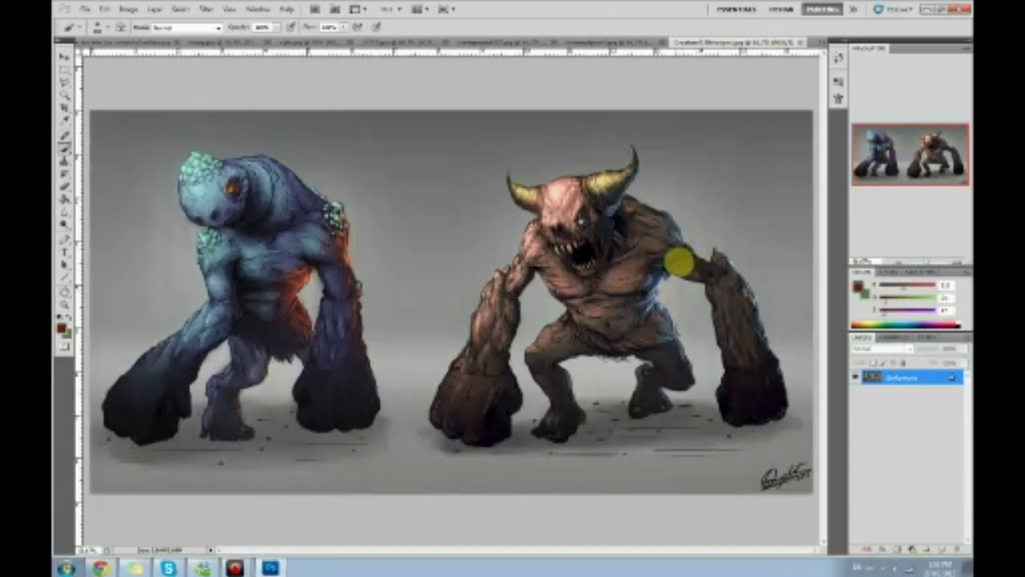
pyautogui.keyDown('alt'); pyautogui.click(613, 381); pyautogui.keyUp('alt')
pyautogui.click(277, 27)
pyautogui.moveTo(269, 38); pyautogui.dragTo(240, 40)
pyautogui.moveTo(633, 369)
pyautogui.mouseDown()
pyautogui.moveTo(651, 387)
pyautogui.moveTo(680, 362)
pyautogui.mouseUp()
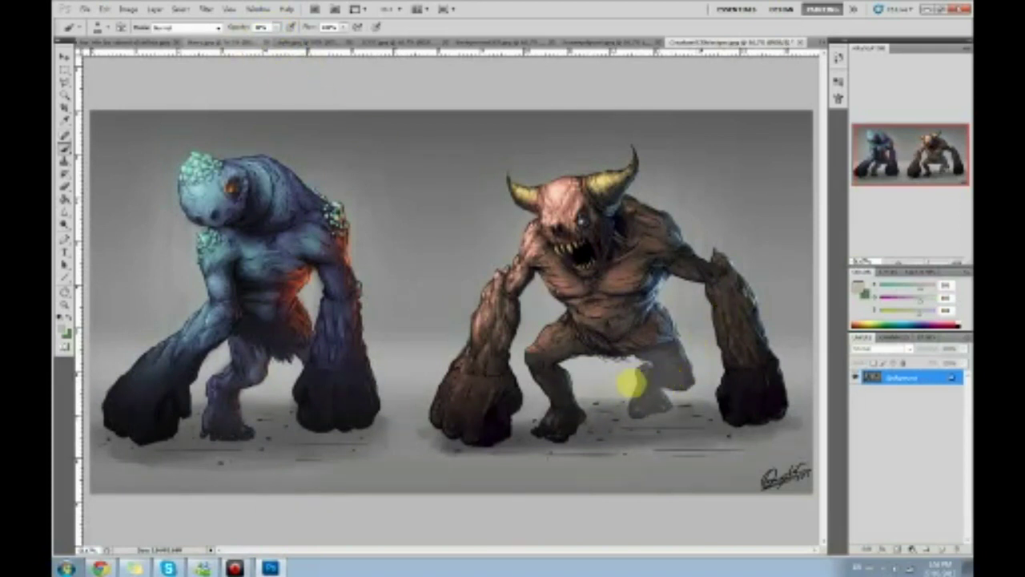
pyautogui.hotkey('ctrl', 'z')
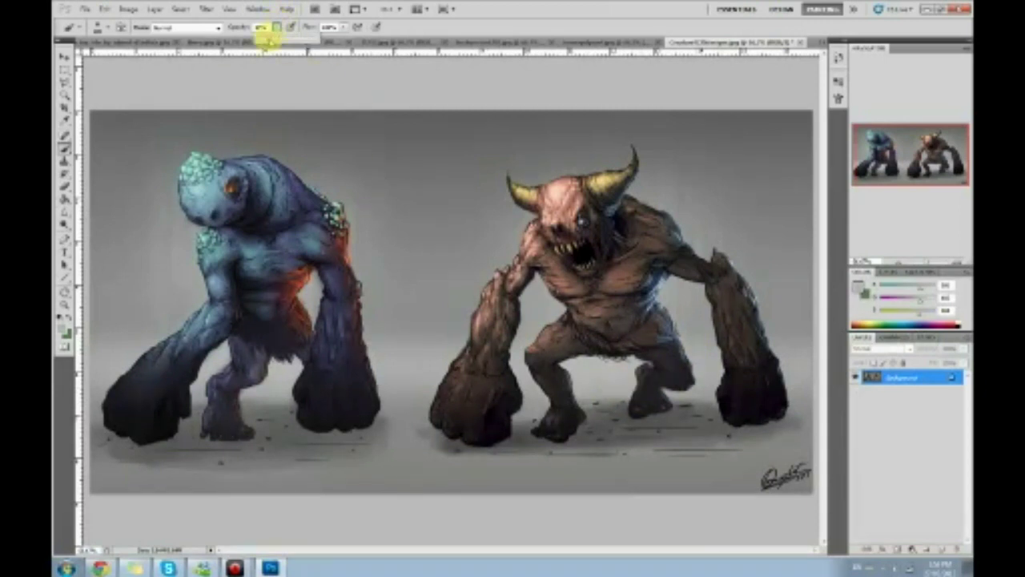
pyautogui.moveTo(641, 388)
pyautogui.mouseDown()
pyautogui.moveTo(675, 386)
pyautogui.moveTo(631, 381)
pyautogui.moveTo(625, 391)
pyautogui.moveTo(627, 382)
pyautogui.moveTo(610, 380)
pyautogui.moveTo(697, 383)
pyautogui.mouseUp()
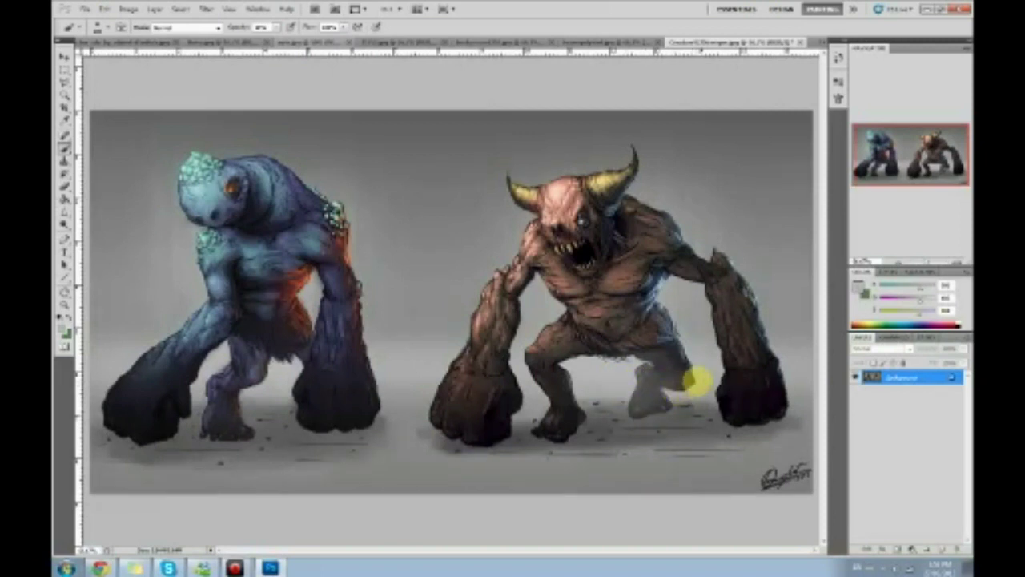
# Step: Glaze muted blue over the horned creature's back, side and far arm, and dodge the highlights on its shoulder
pyautogui.moveTo(646, 262)
pyautogui.mouseDown()
pyautogui.moveTo(666, 325)
pyautogui.moveTo(677, 312)
pyautogui.moveTo(688, 390)
pyautogui.moveTo(673, 351)
pyautogui.moveTo(699, 369)
pyautogui.moveTo(664, 309)
pyautogui.moveTo(656, 253)
pyautogui.moveTo(648, 285)
pyautogui.moveTo(661, 284)
pyautogui.moveTo(650, 309)
pyautogui.moveTo(666, 281)
pyautogui.moveTo(652, 288)
pyautogui.moveTo(658, 275)
pyautogui.moveTo(628, 329)
pyautogui.moveTo(669, 217)
pyautogui.moveTo(662, 230)
pyautogui.moveTo(678, 223)
pyautogui.moveTo(677, 237)
pyautogui.moveTo(664, 214)
pyautogui.moveTo(678, 237)
pyautogui.moveTo(633, 198)
pyautogui.moveTo(702, 294)
pyautogui.moveTo(657, 311)
pyautogui.moveTo(687, 359)
pyautogui.moveTo(688, 382)
pyautogui.moveTo(747, 270)
pyautogui.moveTo(726, 257)
pyautogui.moveTo(757, 319)
pyautogui.moveTo(727, 257)
pyautogui.moveTo(776, 403)
pyautogui.moveTo(745, 431)
pyautogui.moveTo(780, 273)
pyautogui.moveTo(632, 185)
pyautogui.moveTo(659, 217)
pyautogui.moveTo(600, 202)
pyautogui.moveTo(637, 163)
pyautogui.mouseUp()
pyautogui.keyDown('alt'); pyautogui.click(663, 277); pyautogui.keyUp('alt')
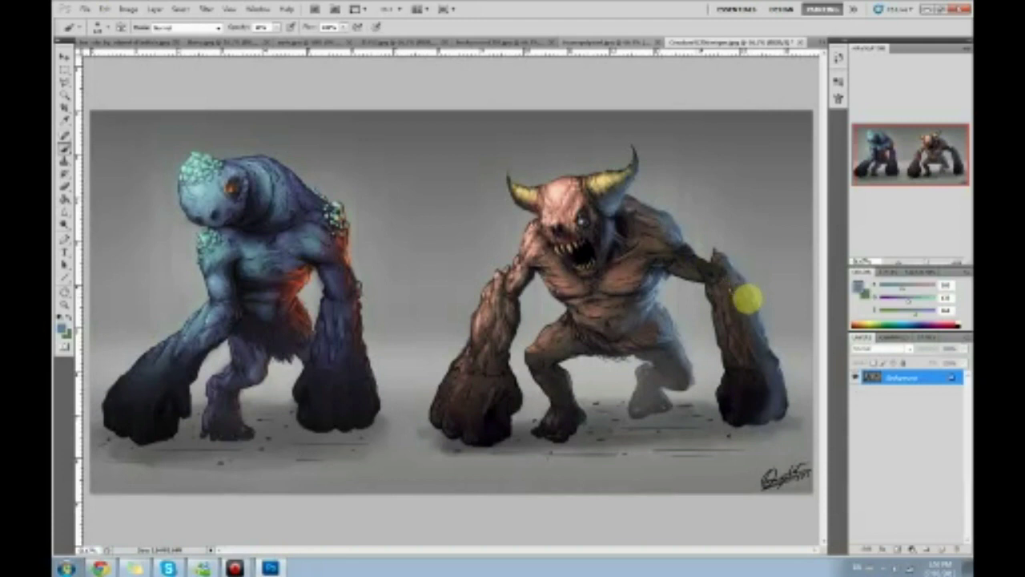
pyautogui.click(64, 223)
pyautogui.moveTo(677, 232)
pyautogui.mouseDown()
pyautogui.moveTo(649, 209)
pyautogui.moveTo(676, 234)
pyautogui.moveTo(657, 219)
pyautogui.moveTo(680, 232)
pyautogui.moveTo(707, 223)
pyautogui.moveTo(648, 198)
pyautogui.mouseUp()
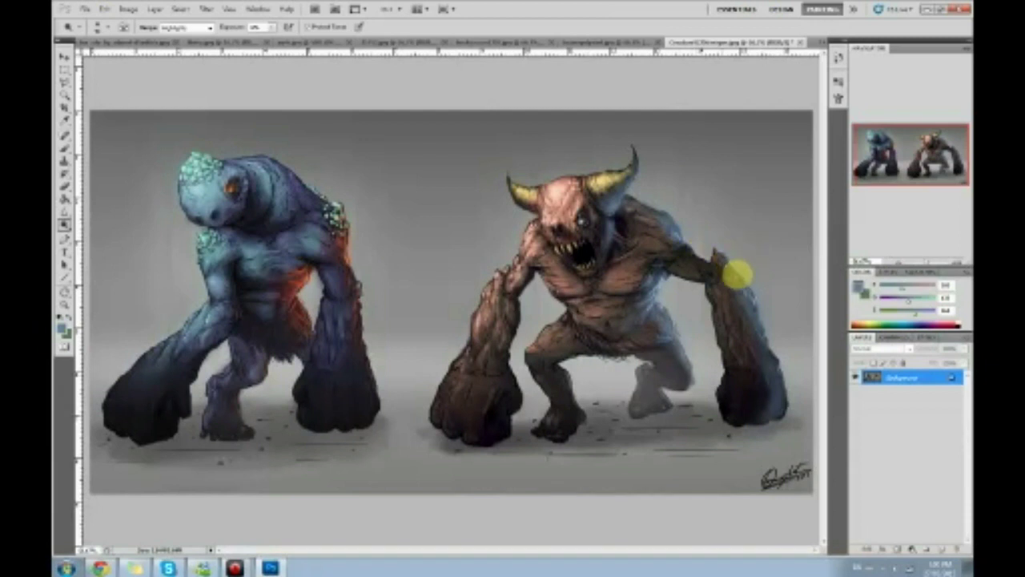
# Step: Add a new layer with a different blend mode and set the foreground colour to a lighter blue
pyautogui.click(943, 549)
pyautogui.click(887, 350)
pyautogui.click(869, 329)
pyautogui.click(859, 287)
pyautogui.moveTo(739, 183); pyautogui.dragTo(710, 194)
pyautogui.click(896, 173)
# Step: Brush light blue rim light onto the horned creature's far arm, torso side and rear leg, erasing the excess on the foot
pyautogui.press('b')
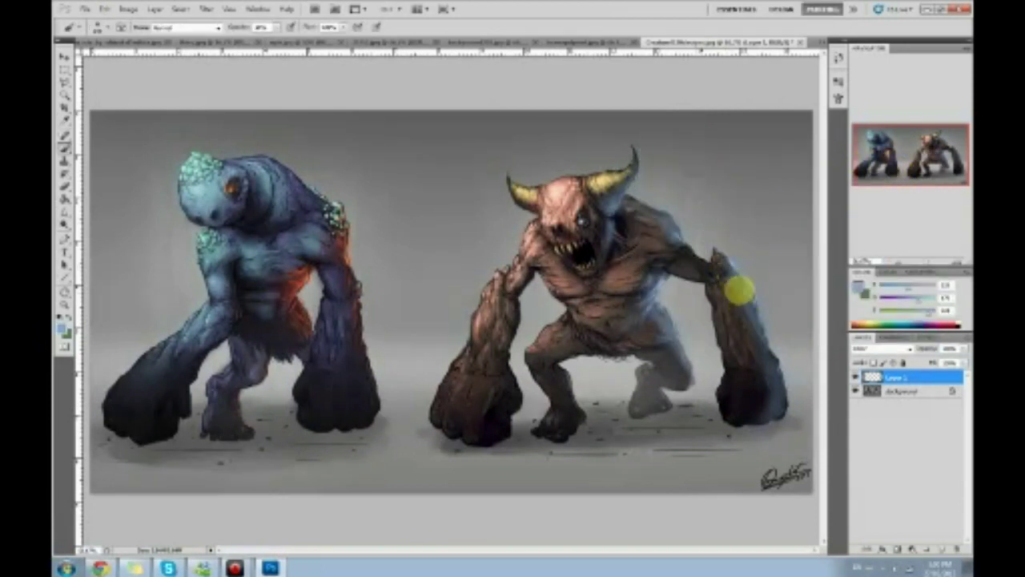
pyautogui.moveTo(743, 298)
pyautogui.mouseDown()
pyautogui.moveTo(756, 335)
pyautogui.moveTo(734, 271)
pyautogui.moveTo(771, 372)
pyautogui.mouseUp()
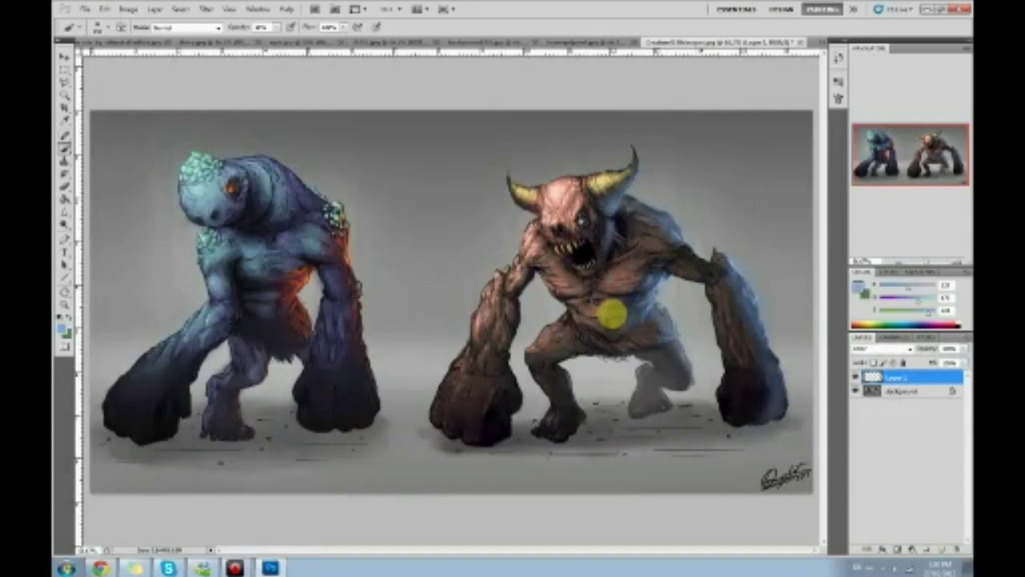
pyautogui.moveTo(655, 315)
pyautogui.mouseDown()
pyautogui.moveTo(689, 366)
pyautogui.moveTo(653, 387)
pyautogui.moveTo(670, 403)
pyautogui.mouseUp()
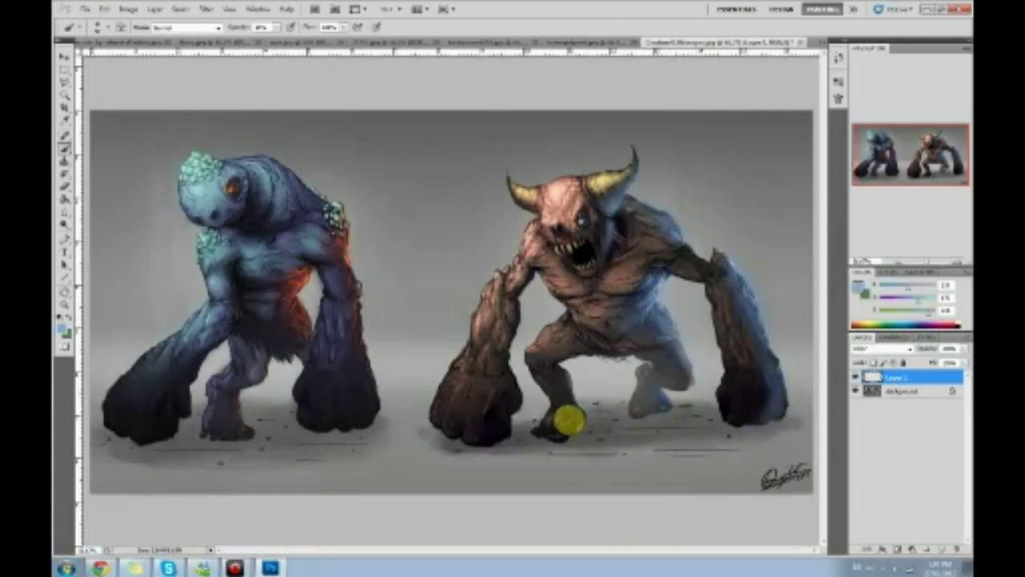
pyautogui.press('r')
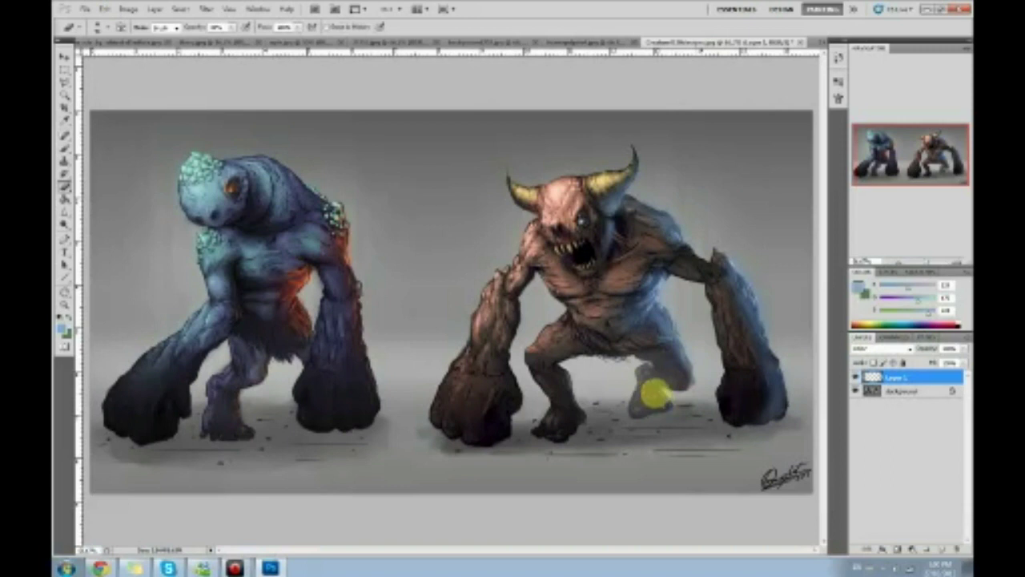
pyautogui.press('b')
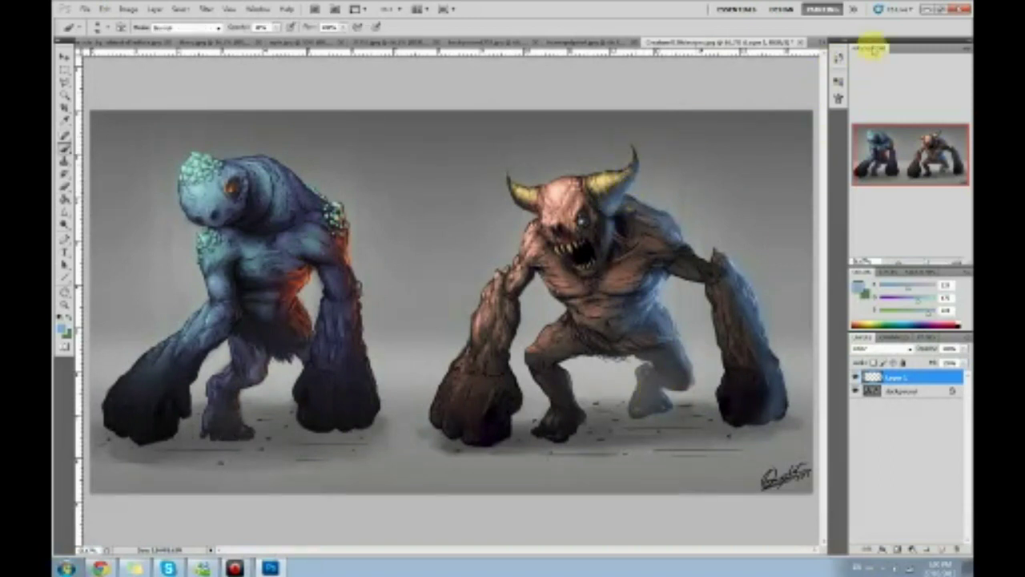
# Step: Compare the original image with the painted version using the history states, and return to the latest brush stroke
pyautogui.click(835, 96)
pyautogui.moveTo(830, 370); pyautogui.dragTo(796, 76)
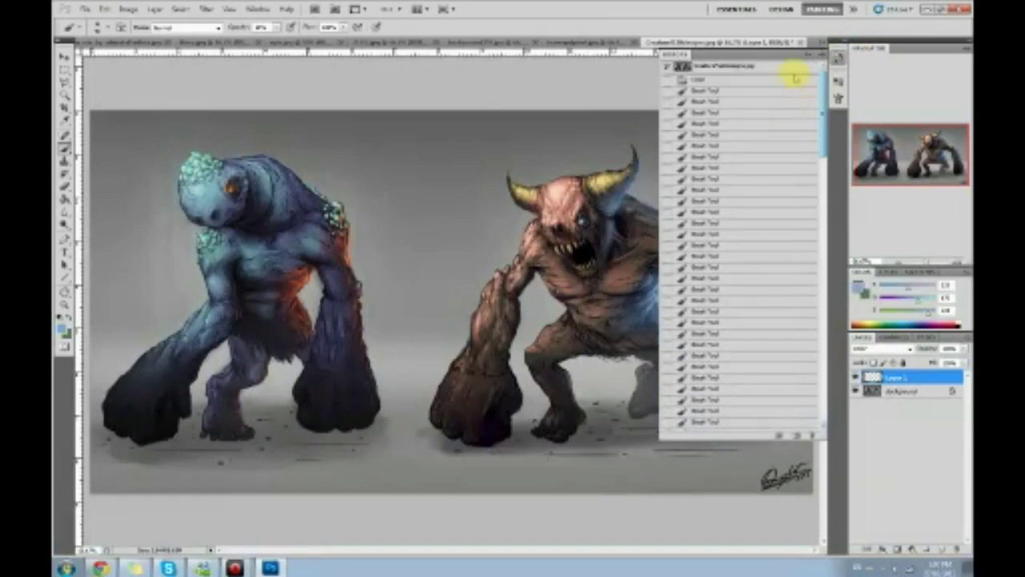
pyautogui.click(806, 68)
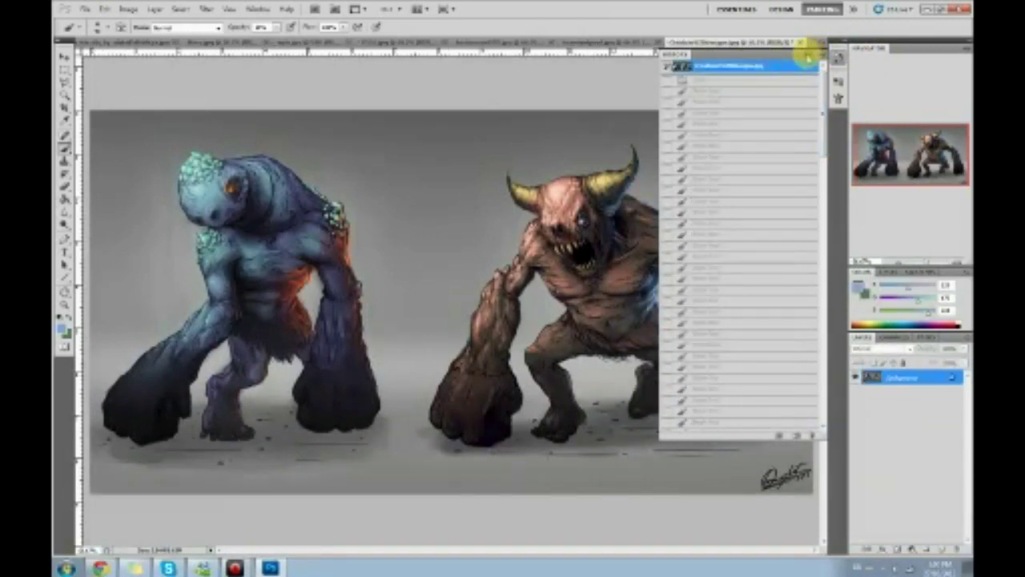
pyautogui.click(809, 54)
pyautogui.click(838, 58)
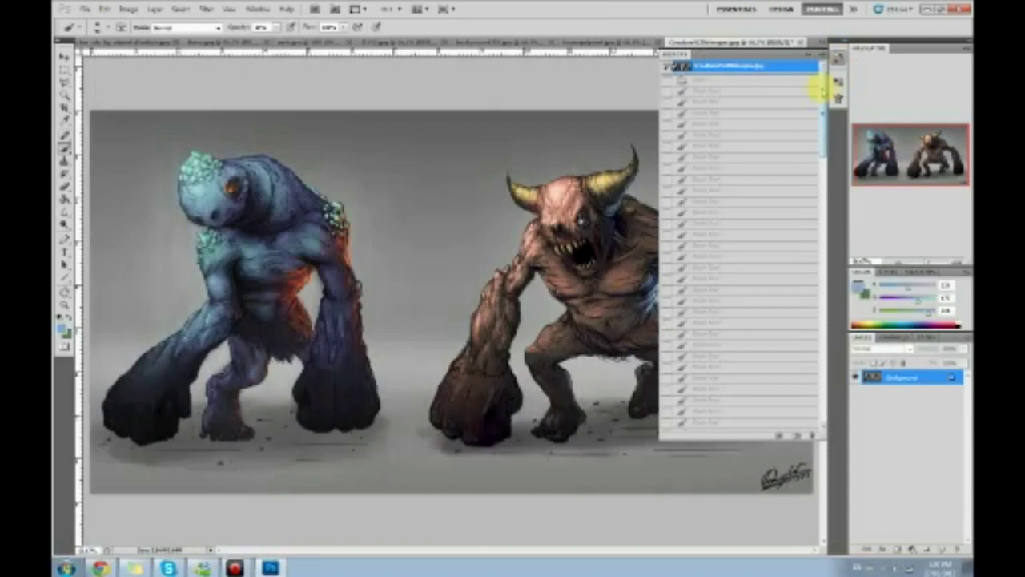
pyautogui.hotkey('ctrl', '-')
pyautogui.hotkey('ctrl', '-')
pyautogui.moveTo(823, 94); pyautogui.dragTo(849, 335)
pyautogui.click(725, 424)
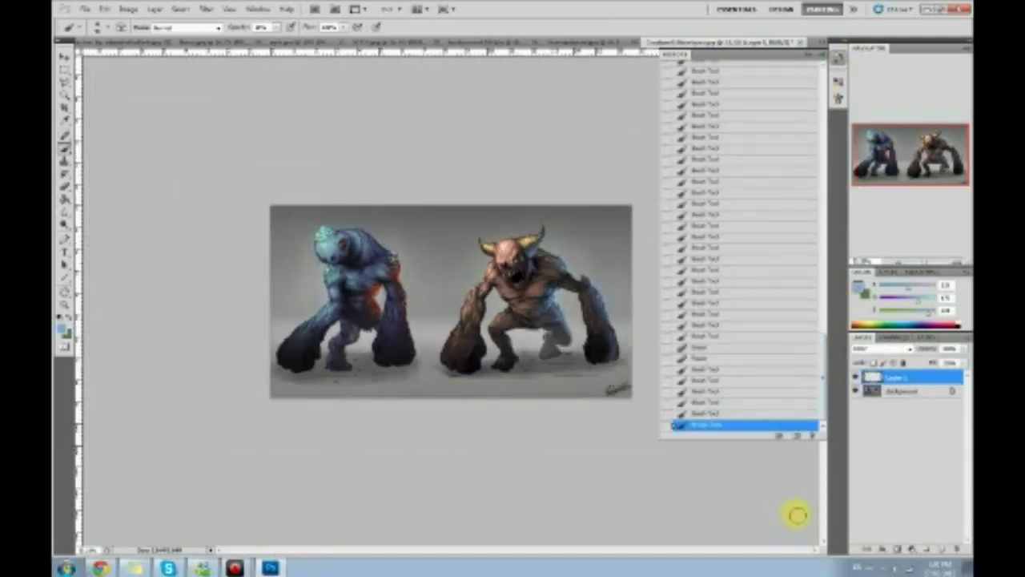
pyautogui.click(805, 55)
# Step: Merge the rim light layer into the background
pyautogui.hotkey('ctrl', '+')
pyautogui.hotkey('ctrl', '+')
pyautogui.hotkey('ctrl', '+')
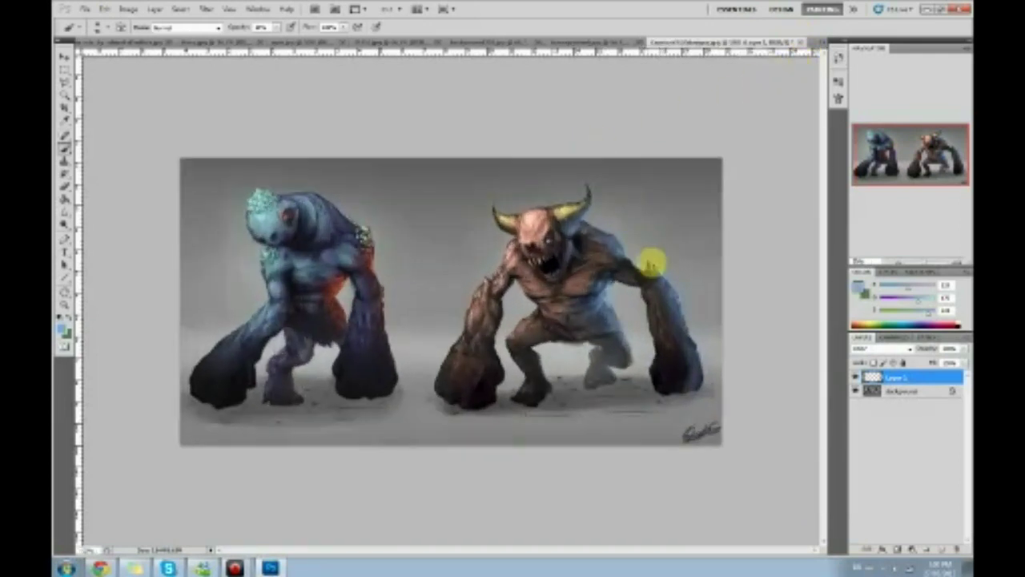
pyautogui.moveTo(701, 345); pyautogui.dragTo(508, 339)
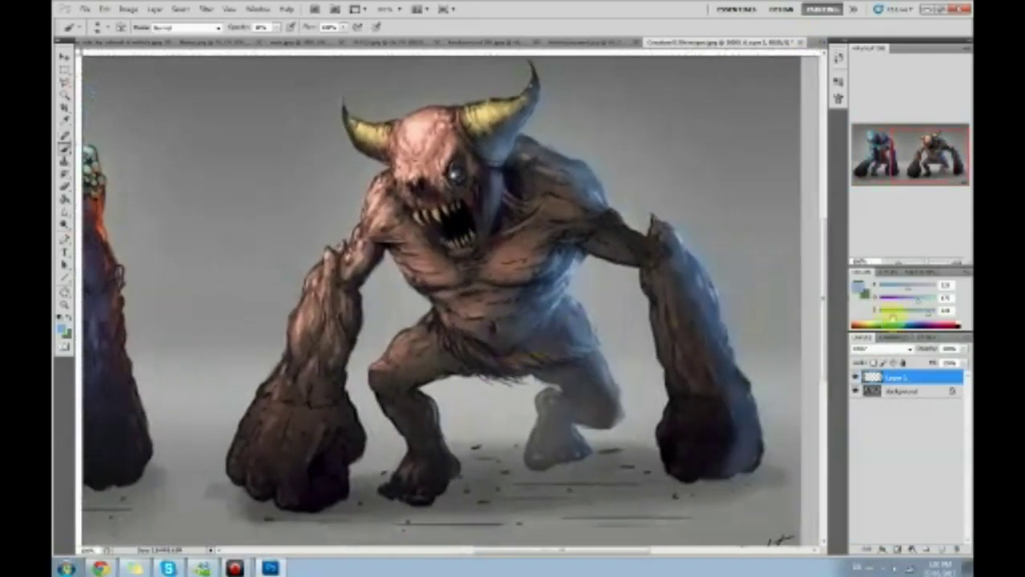
pyautogui.rightClick(934, 378)
pyautogui.click(927, 345)
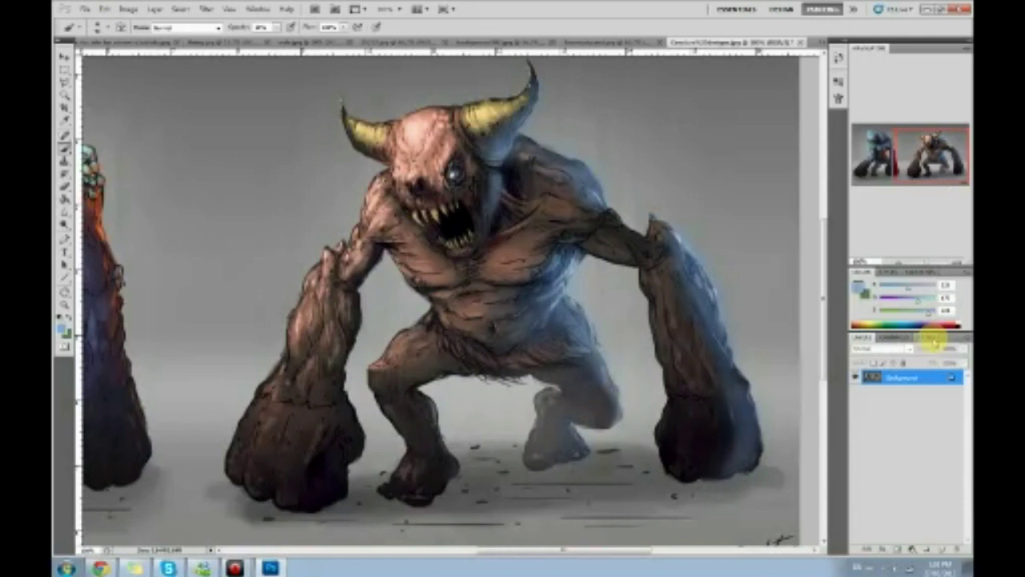
# Step: Deepen the crease under the horned creature's chest muscle with sampled dark tones, and blend sampled blue into the chest's outer edge
pyautogui.hotkey('ctrl', '+')
pyautogui.hotkey('ctrl', '+')
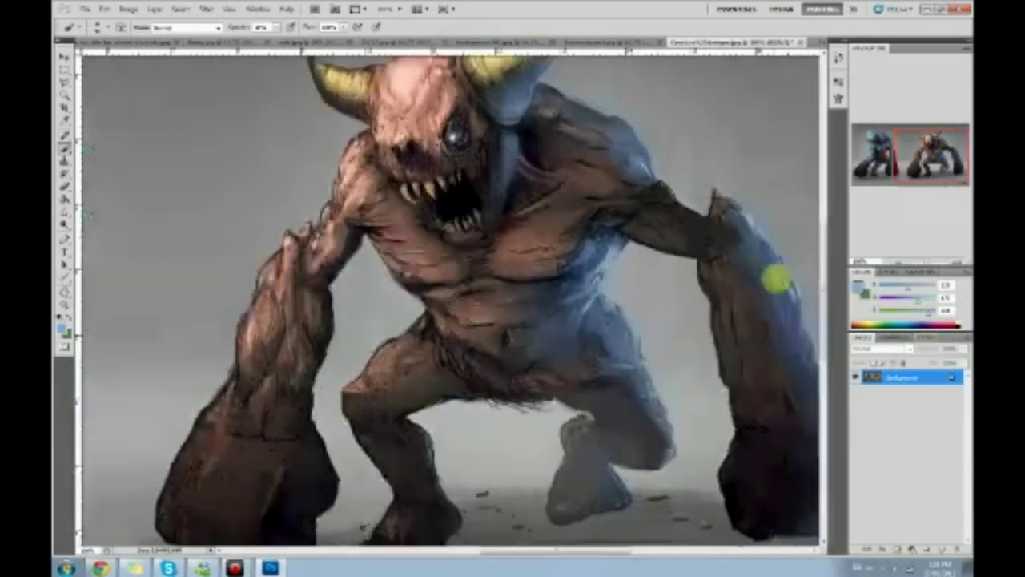
pyautogui.moveTo(634, 253); pyautogui.dragTo(607, 230)
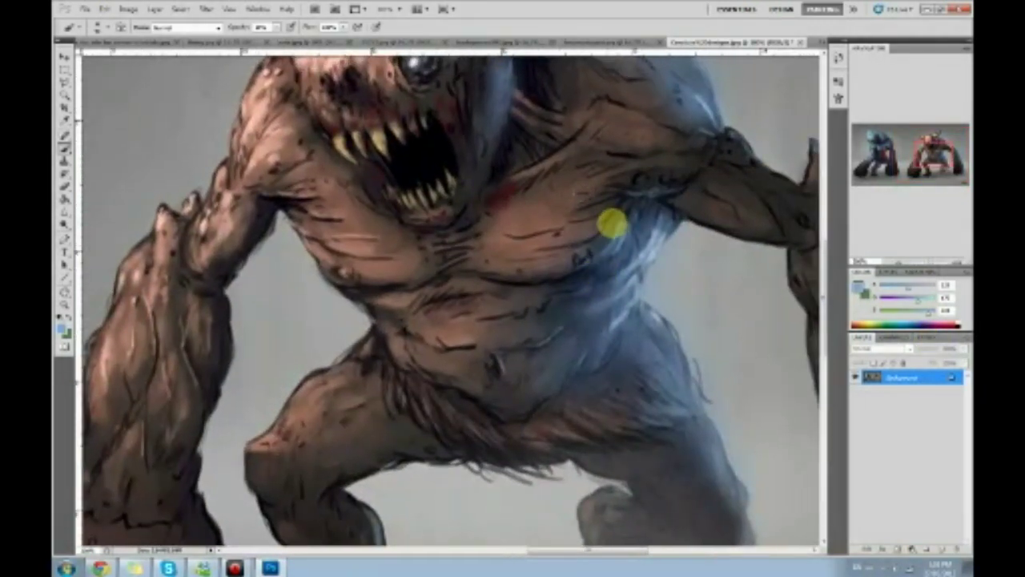
pyautogui.keyDown('alt'); pyautogui.click(545, 264); pyautogui.keyUp('alt')
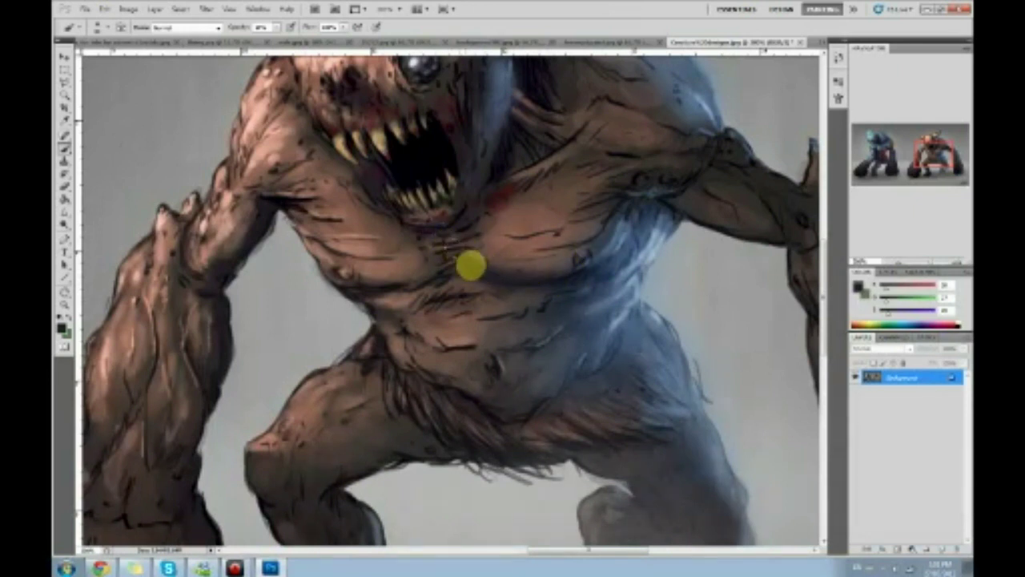
pyautogui.keyDown('alt'); pyautogui.click(619, 220); pyautogui.keyUp('alt')
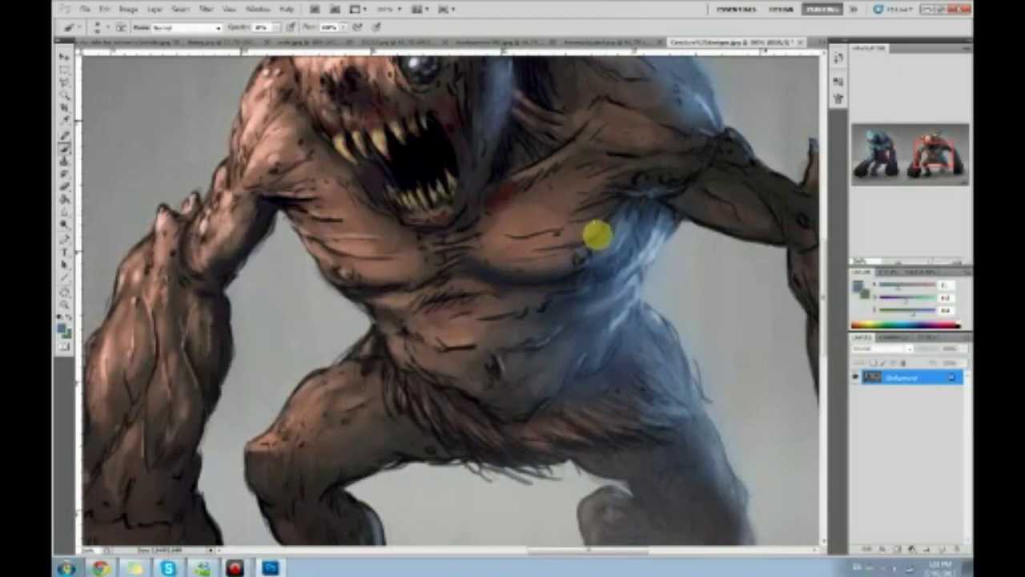
pyautogui.keyDown('alt'); pyautogui.click(610, 214); pyautogui.keyUp('alt')
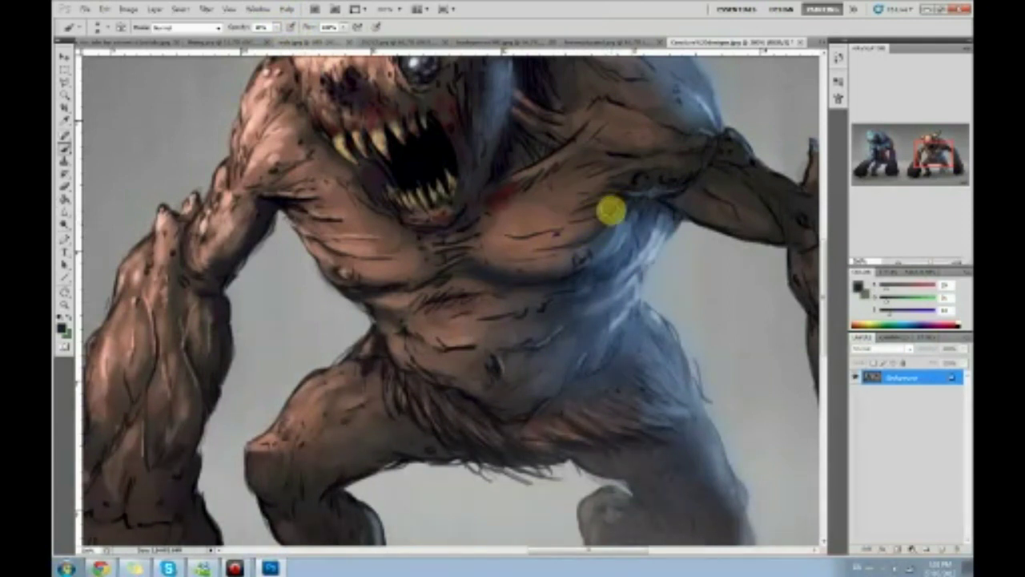
# Step: Refine the chest muscle beside the blue-lit side with sampled skin browns and dark tones, and touch up its edge with sampled light blue
pyautogui.keyDown('alt'); pyautogui.click(542, 217); pyautogui.keyUp('alt')
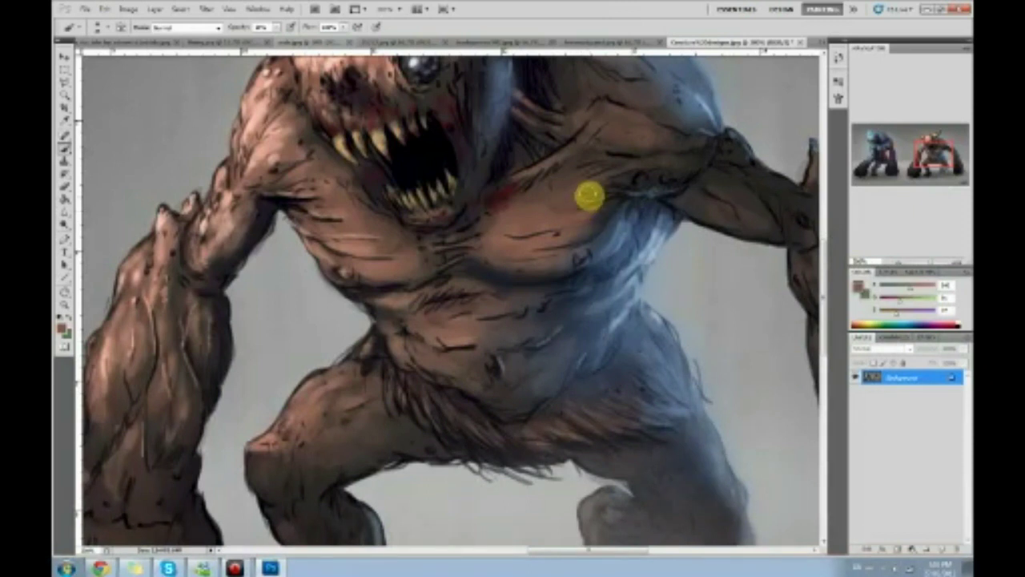
pyautogui.keyDown('alt'); pyautogui.click(605, 208); pyautogui.keyUp('alt')
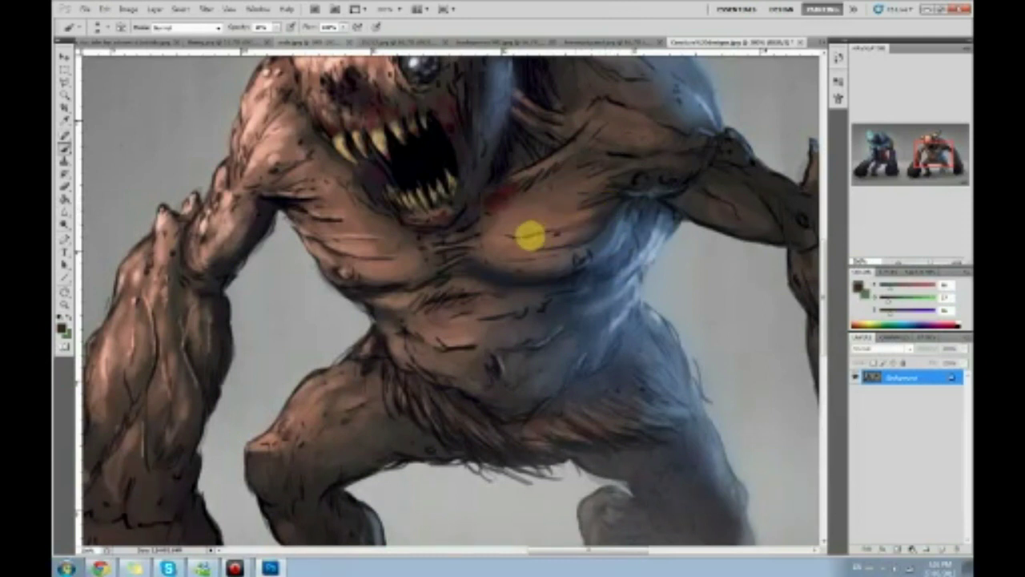
pyautogui.keyDown('alt'); pyautogui.click(554, 223); pyautogui.keyUp('alt')
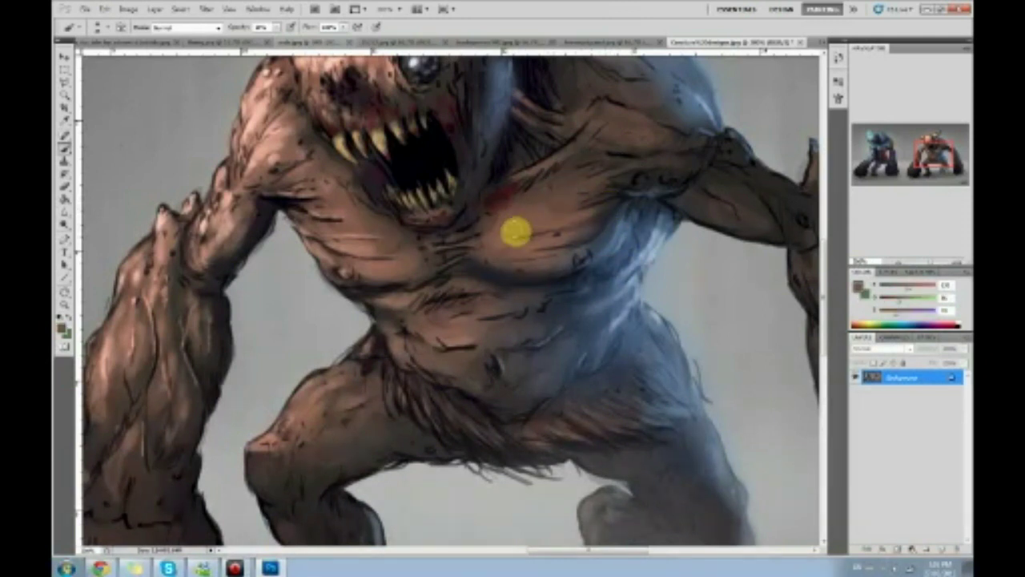
pyautogui.keyDown('alt'); pyautogui.click(520, 236); pyautogui.keyUp('alt')
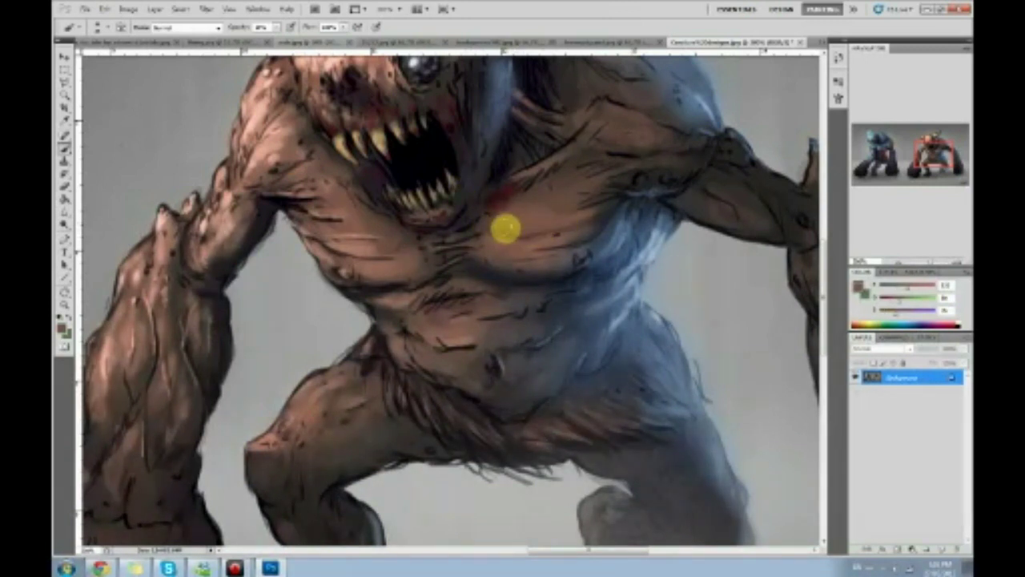
pyautogui.keyDown('alt'); pyautogui.click(604, 236); pyautogui.keyUp('alt')
pyautogui.keyDown('alt'); pyautogui.click(657, 240); pyautogui.keyUp('alt')
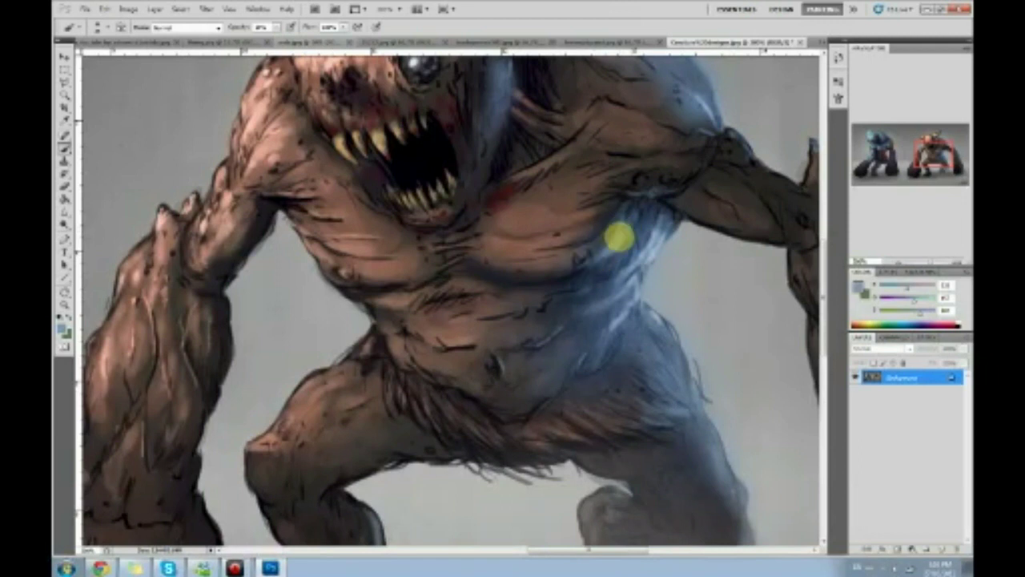
# Step: Blend sampled light and dark blues into the rim-lit side of the horned creature's chest below the armpit
pyautogui.keyDown('alt'); pyautogui.click(624, 233); pyautogui.keyUp('alt')
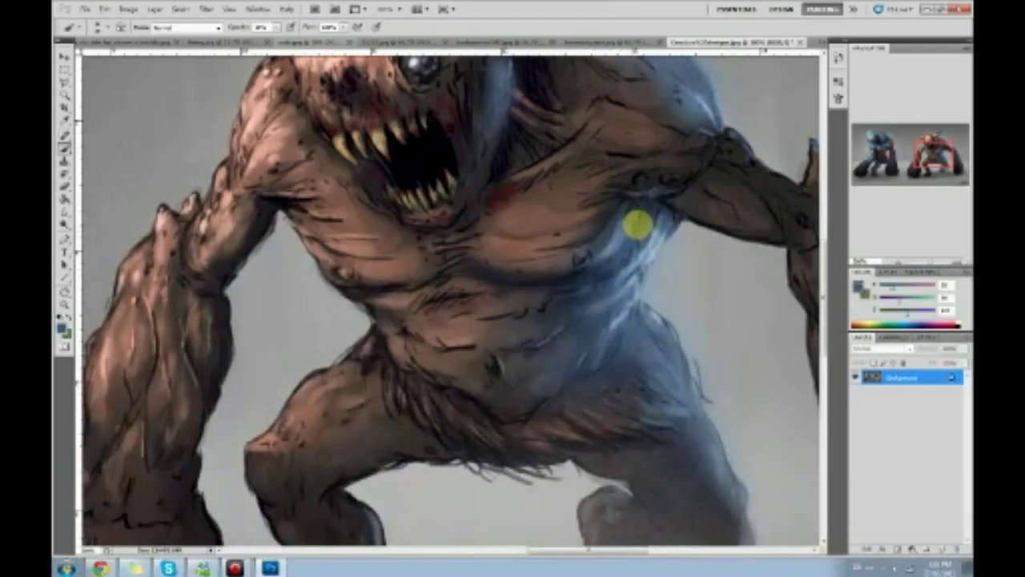
pyautogui.keyDown('alt'); pyautogui.click(611, 244); pyautogui.keyUp('alt')
pyautogui.moveTo(709, 118); pyautogui.dragTo(652, 225)
pyautogui.keyDown('alt'); pyautogui.click(657, 234); pyautogui.keyUp('alt')
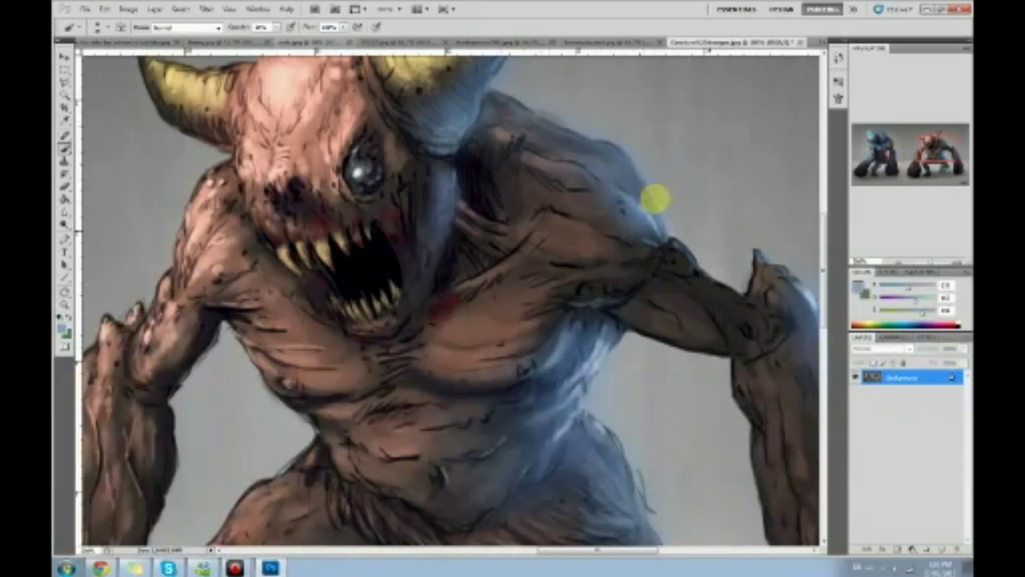
# Step: Darken the creature's armpit and the nearby chest edge with sampled near-black and dark blue tones
pyautogui.moveTo(735, 265); pyautogui.dragTo(591, 110)
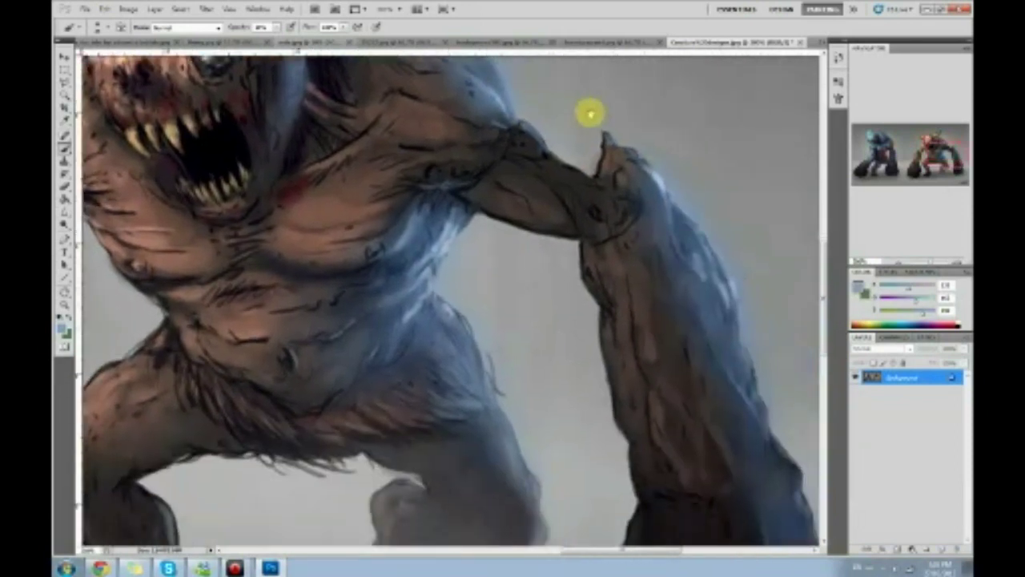
pyautogui.keyDown('alt'); pyautogui.click(516, 128); pyautogui.keyUp('alt')
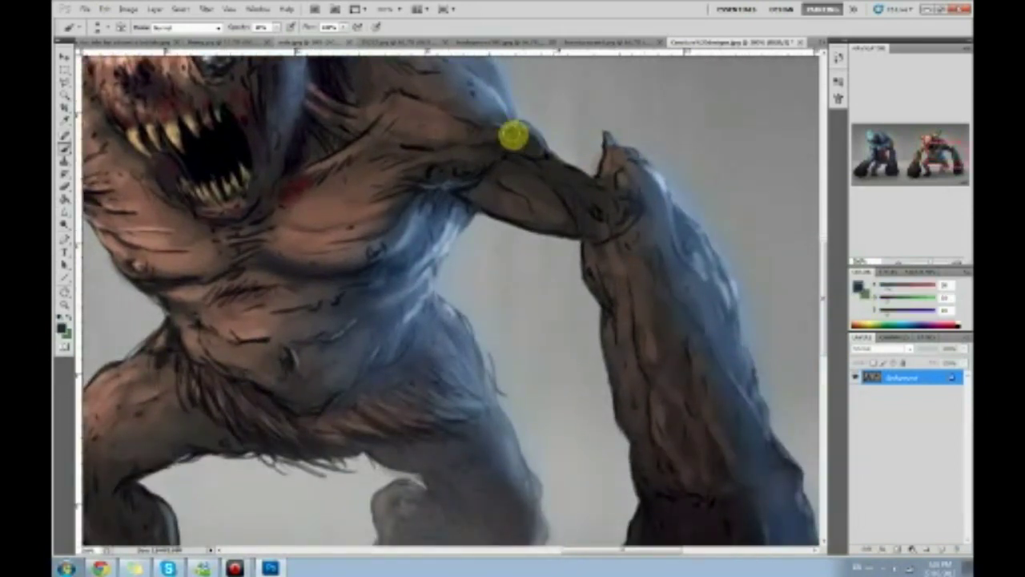
pyautogui.moveTo(558, 185); pyautogui.dragTo(662, 217)
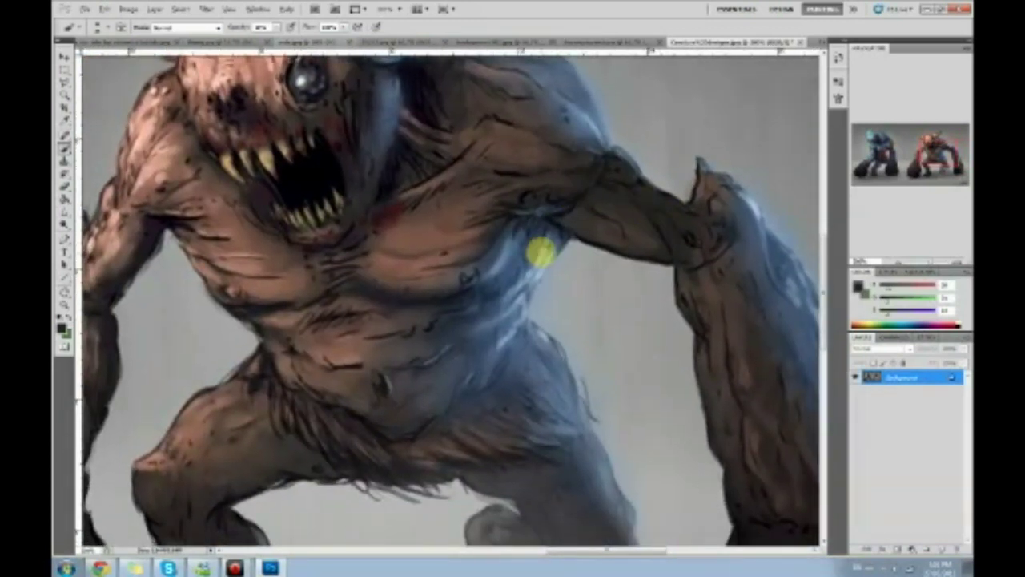
pyautogui.keyDown('alt'); pyautogui.click(540, 248); pyautogui.keyUp('alt')
pyautogui.moveTo(549, 233)
pyautogui.mouseDown()
pyautogui.moveTo(551, 254)
pyautogui.moveTo(536, 249)
pyautogui.moveTo(563, 235)
pyautogui.moveTo(556, 254)
pyautogui.moveTo(537, 250)
pyautogui.moveTo(523, 223)
pyautogui.mouseUp()
pyautogui.keyDown('alt'); pyautogui.click(564, 234); pyautogui.keyUp('alt')
pyautogui.keyDown('alt'); pyautogui.click(556, 242); pyautogui.keyUp('alt')
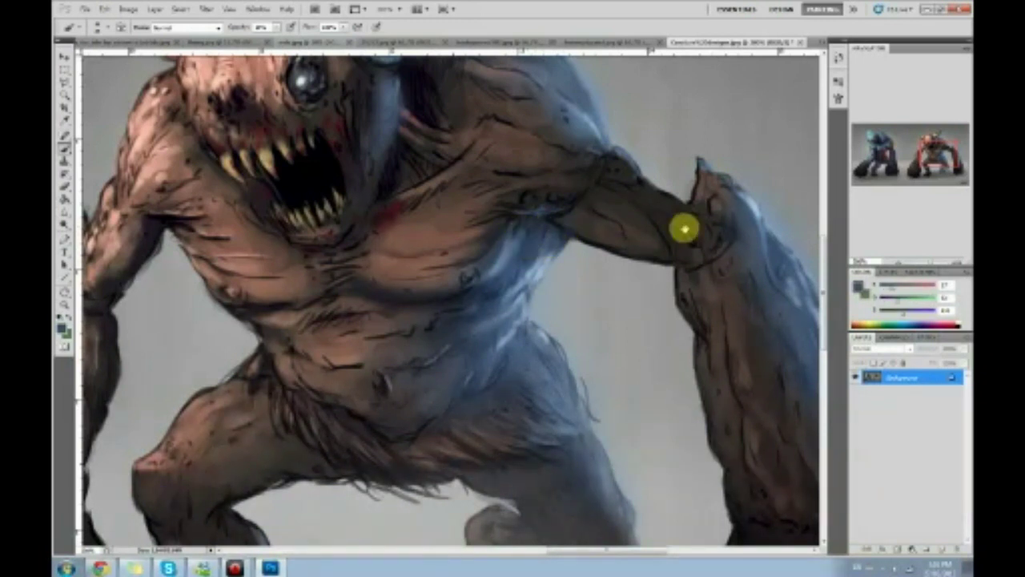
# Step: Strengthen the rim light with sampled light blue along the outer edge of the blue-lit forearm and fist
pyautogui.moveTo(682, 229); pyautogui.dragTo(536, 231)
pyautogui.keyDown('alt'); pyautogui.click(587, 181); pyautogui.keyUp('alt')
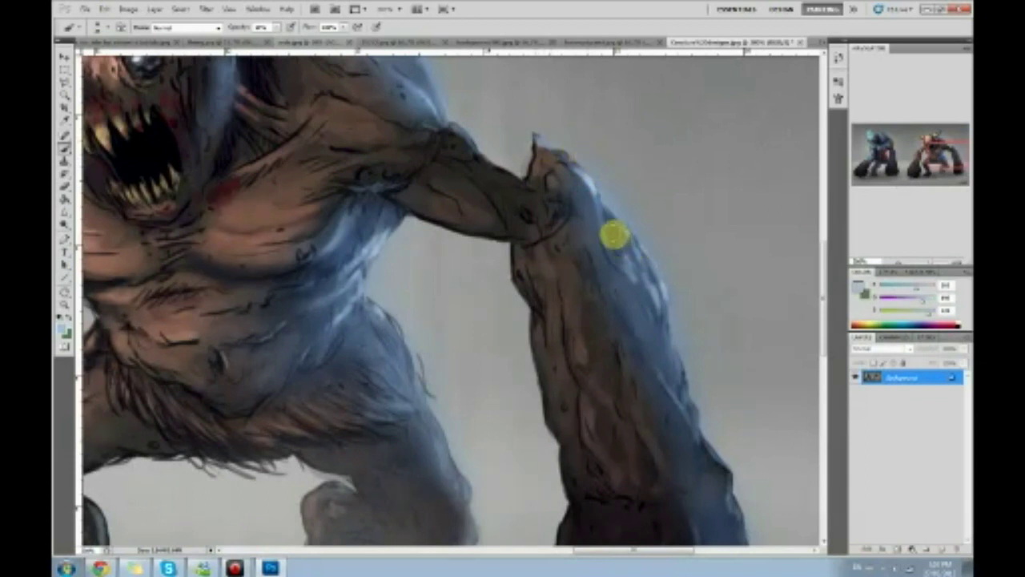
pyautogui.moveTo(681, 206); pyautogui.dragTo(686, 186)
pyautogui.scroll(-4, 685, 186)
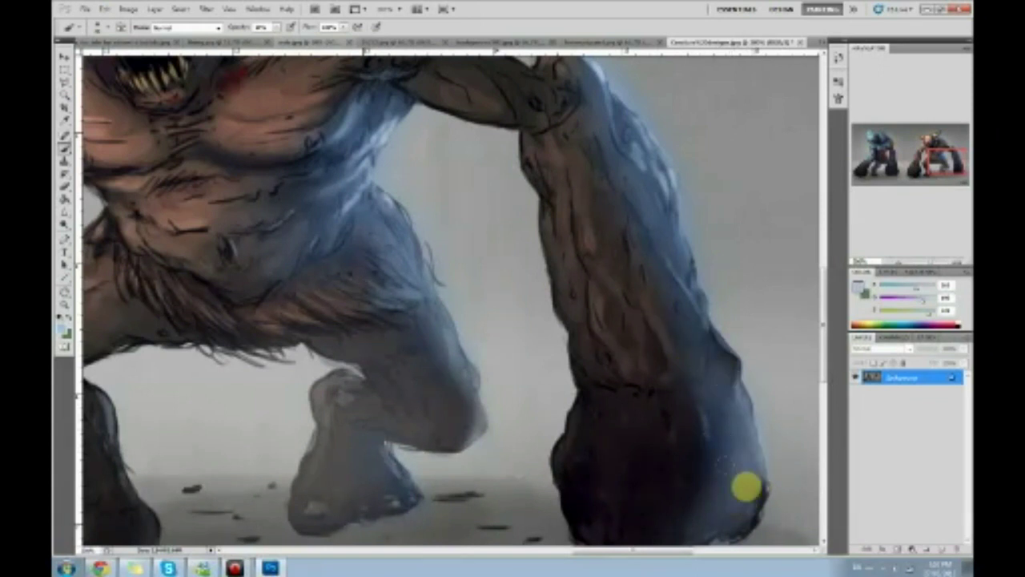
pyautogui.scroll(-5, 728, 519)
pyautogui.moveTo(676, 399); pyautogui.dragTo(673, 386)
pyautogui.moveTo(667, 342)
pyautogui.mouseDown()
pyautogui.moveTo(671, 374)
pyautogui.moveTo(657, 388)
pyautogui.moveTo(680, 336)
pyautogui.moveTo(706, 373)
pyautogui.moveTo(712, 307)
pyautogui.moveTo(746, 342)
pyautogui.moveTo(732, 326)
pyautogui.moveTo(722, 362)
pyautogui.mouseUp()
# Step: Raise the brush opacity and clean up the blue-lit fist's outer contour with sampled background and ground greys
pyautogui.keyDown('alt'); pyautogui.click(745, 343); pyautogui.keyUp('alt')
pyautogui.click(276, 27)
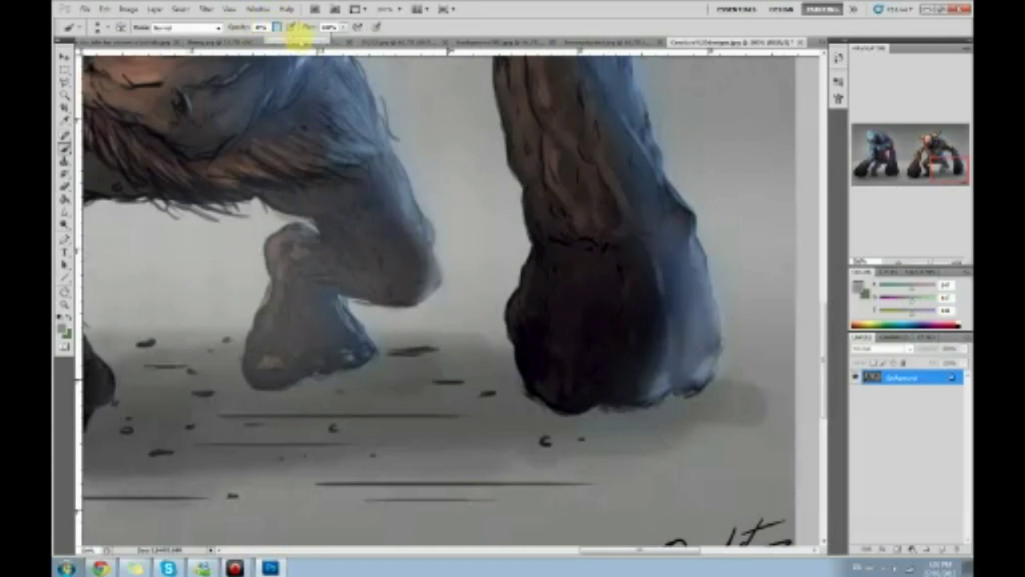
pyautogui.moveTo(727, 344)
pyautogui.mouseDown()
pyautogui.moveTo(722, 377)
pyautogui.moveTo(688, 403)
pyautogui.moveTo(696, 376)
pyautogui.moveTo(661, 395)
pyautogui.mouseUp()
pyautogui.keyDown('alt'); pyautogui.click(674, 405); pyautogui.keyUp('alt')
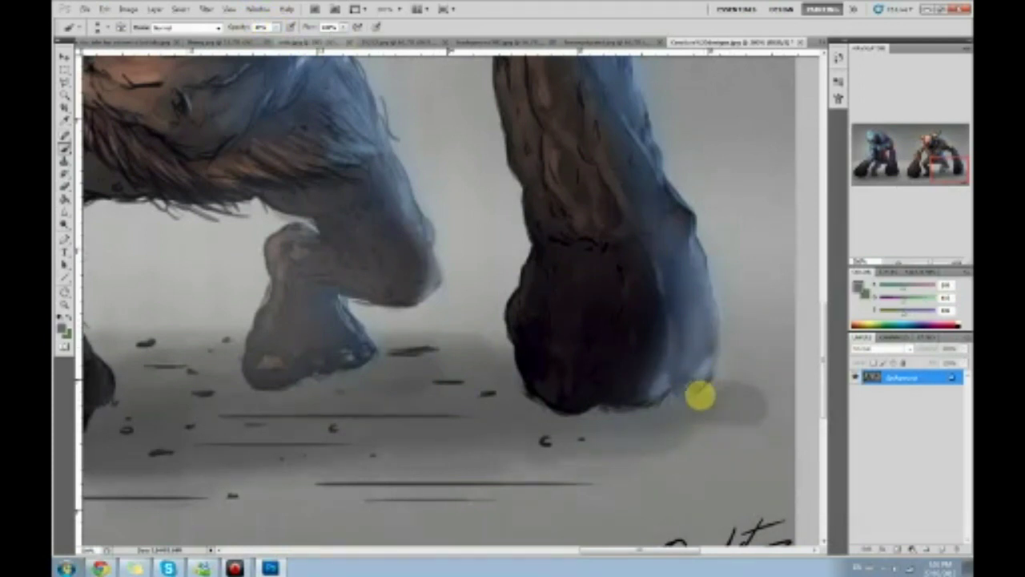
# Step: Deepen the base of the fist with sampled near-black, undoing the heavy ground stroke and repainting it at lower opacity
pyautogui.click(641, 361)
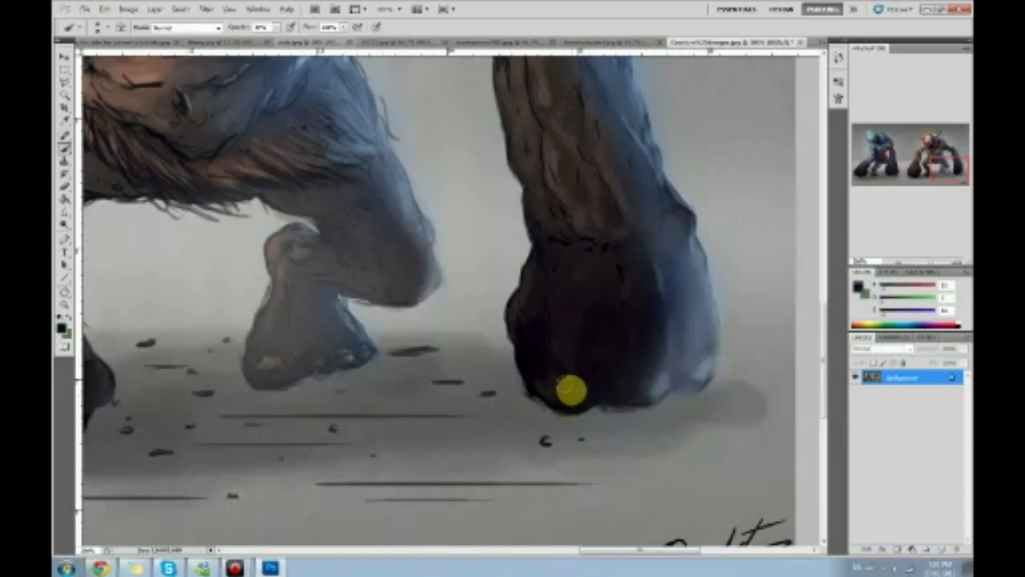
pyautogui.click(543, 376)
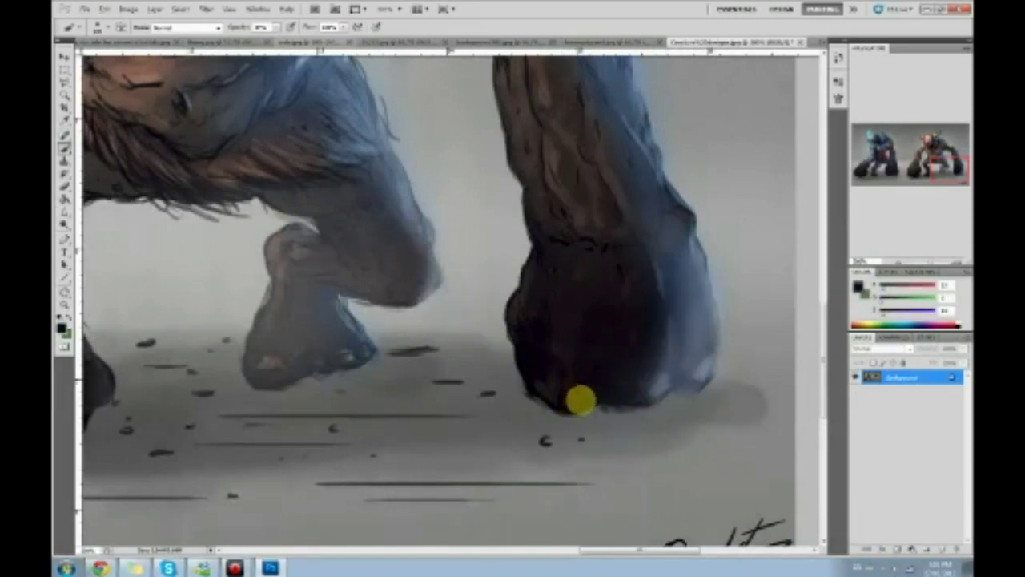
pyautogui.moveTo(549, 392)
pyautogui.mouseDown()
pyautogui.moveTo(472, 388)
pyautogui.moveTo(538, 381)
pyautogui.moveTo(553, 363)
pyautogui.moveTo(523, 360)
pyautogui.moveTo(545, 407)
pyautogui.moveTo(462, 403)
pyautogui.mouseUp()
pyautogui.hotkey('ctrl', 'z')
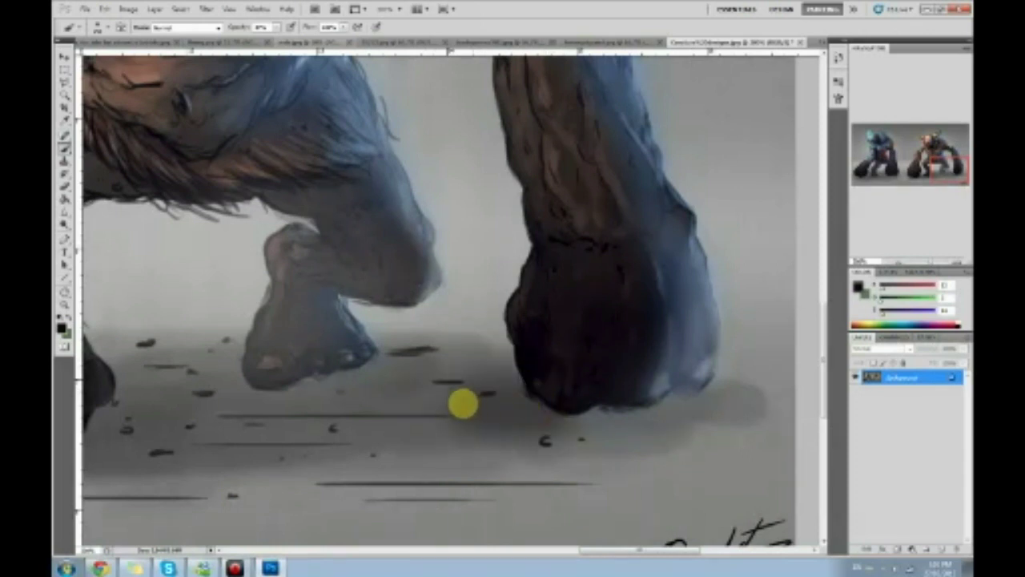
pyautogui.hotkey('ctrl', 'z')
pyautogui.click(277, 28)
pyautogui.click(270, 44)
pyautogui.moveTo(593, 391)
pyautogui.mouseDown()
pyautogui.moveTo(447, 393)
pyautogui.moveTo(594, 402)
pyautogui.moveTo(555, 403)
pyautogui.mouseUp()
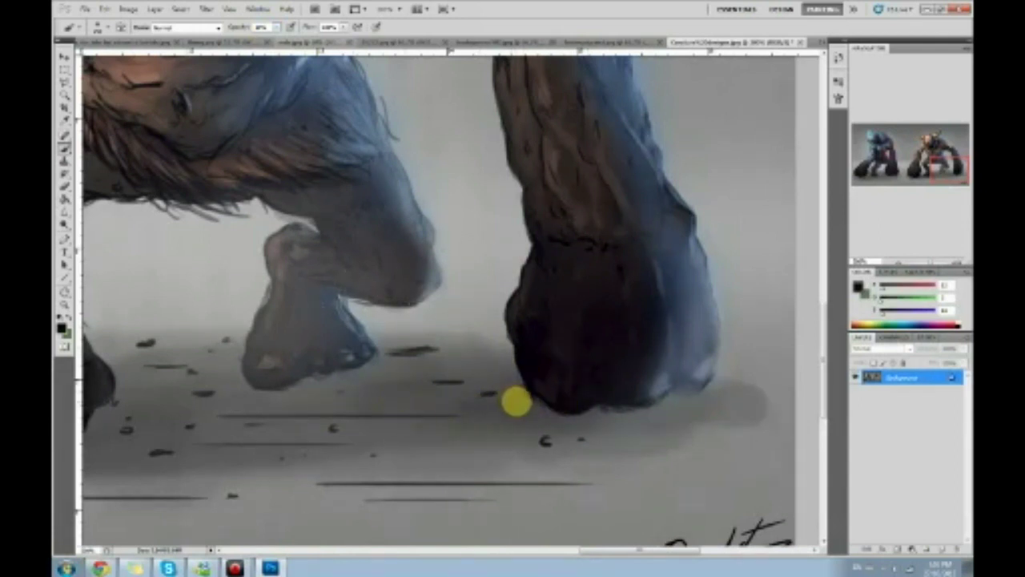
# Step: Paint sampled blue rim light on the shadowed cheek, jaw and horn, and tidy the horn's outer edge with background grey
pyautogui.moveTo(583, 297); pyautogui.dragTo(680, 446)
pyautogui.moveTo(491, 276)
pyautogui.mouseDown()
pyautogui.moveTo(619, 327)
pyautogui.moveTo(646, 344)
pyautogui.moveTo(644, 359)
pyautogui.mouseUp()
pyautogui.moveTo(646, 392); pyautogui.dragTo(653, 400)
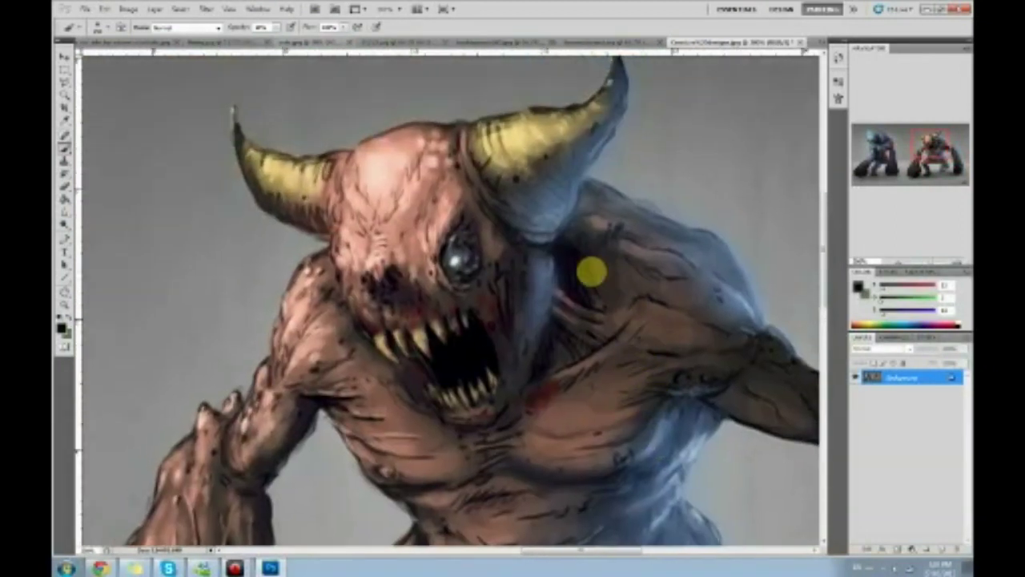
pyautogui.keyDown('alt'); pyautogui.click(563, 215); pyautogui.keyUp('alt')
pyautogui.keyDown('alt'); pyautogui.click(746, 303); pyautogui.keyUp('alt')
pyautogui.moveTo(503, 279)
pyautogui.mouseDown()
pyautogui.moveTo(505, 319)
pyautogui.moveTo(504, 277)
pyautogui.moveTo(519, 344)
pyautogui.moveTo(525, 263)
pyautogui.moveTo(512, 365)
pyautogui.moveTo(497, 314)
pyautogui.moveTo(509, 382)
pyautogui.moveTo(477, 393)
pyautogui.moveTo(500, 390)
pyautogui.moveTo(522, 368)
pyautogui.moveTo(483, 416)
pyautogui.moveTo(526, 349)
pyautogui.moveTo(518, 368)
pyautogui.moveTo(529, 362)
pyautogui.moveTo(545, 312)
pyautogui.moveTo(531, 354)
pyautogui.mouseUp()
pyautogui.moveTo(486, 256)
pyautogui.mouseDown()
pyautogui.moveTo(497, 255)
pyautogui.moveTo(492, 263)
pyautogui.mouseUp()
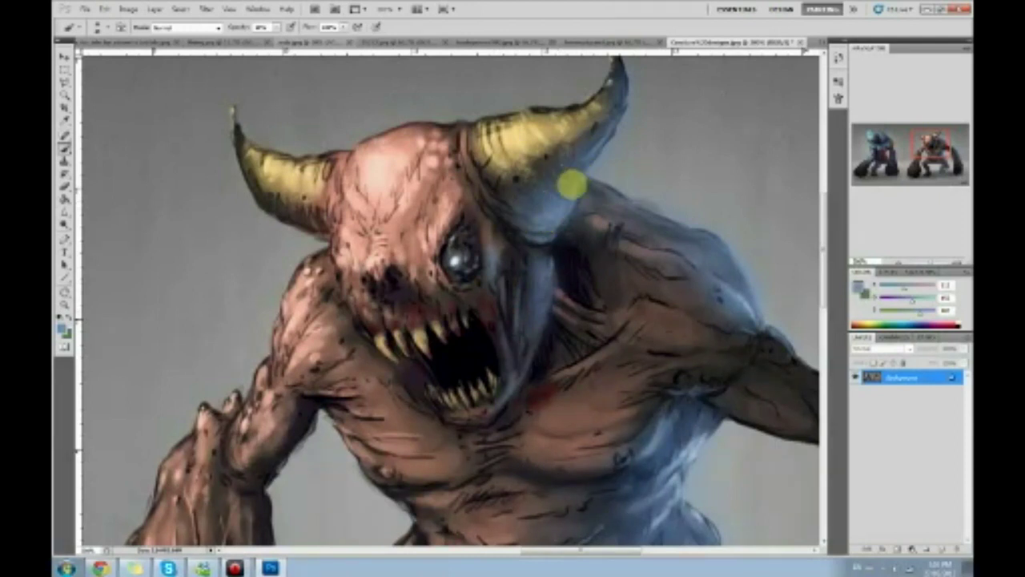
pyautogui.moveTo(641, 96); pyautogui.dragTo(627, 183)
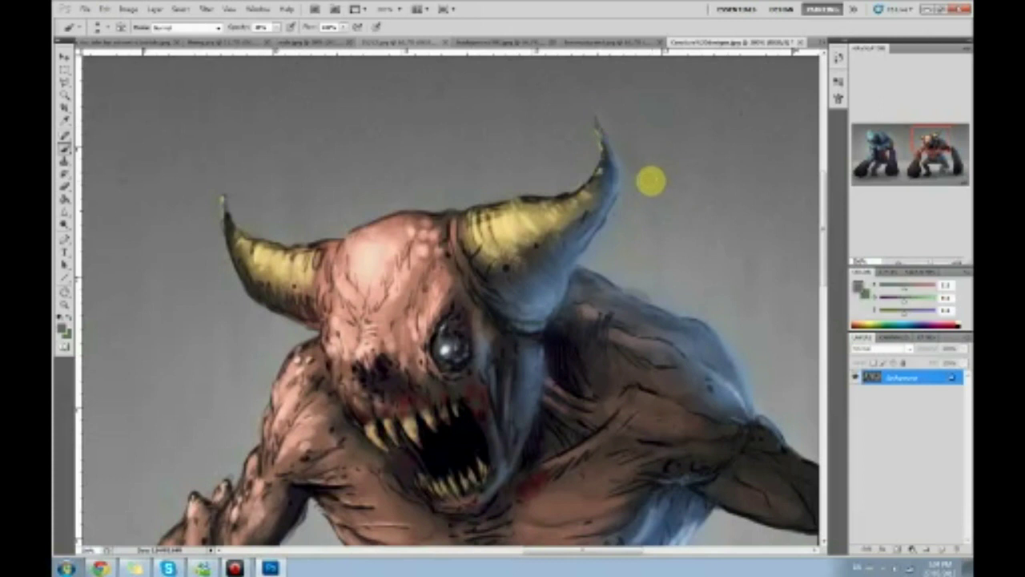
# Step: Rework the horn on the blue-lit side with sampled pale yellow highlights and dark tones
pyautogui.hotkey('ctrl', '0')
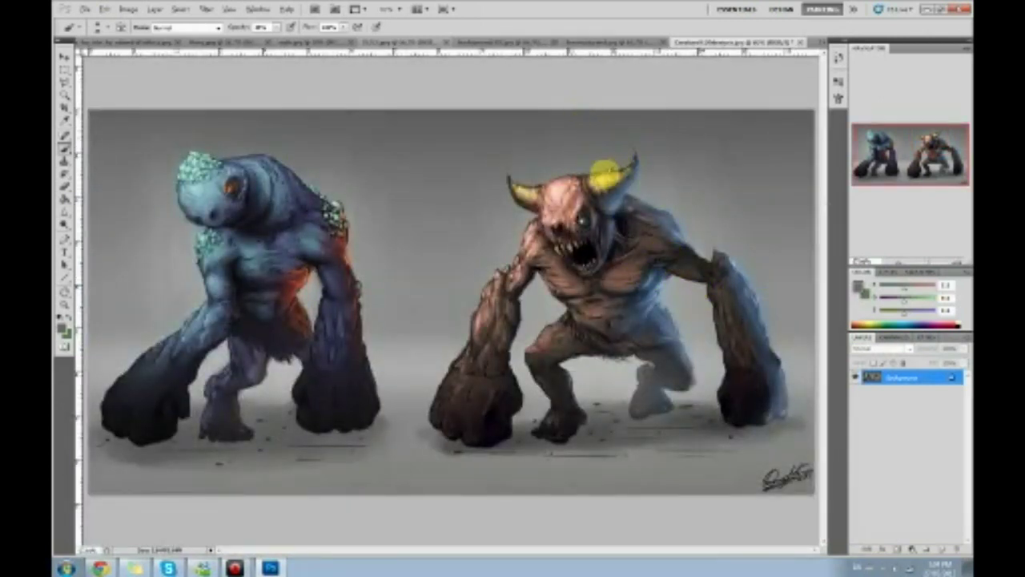
pyautogui.keyDown('alt'); pyautogui.click(600, 180); pyautogui.keyUp('alt')
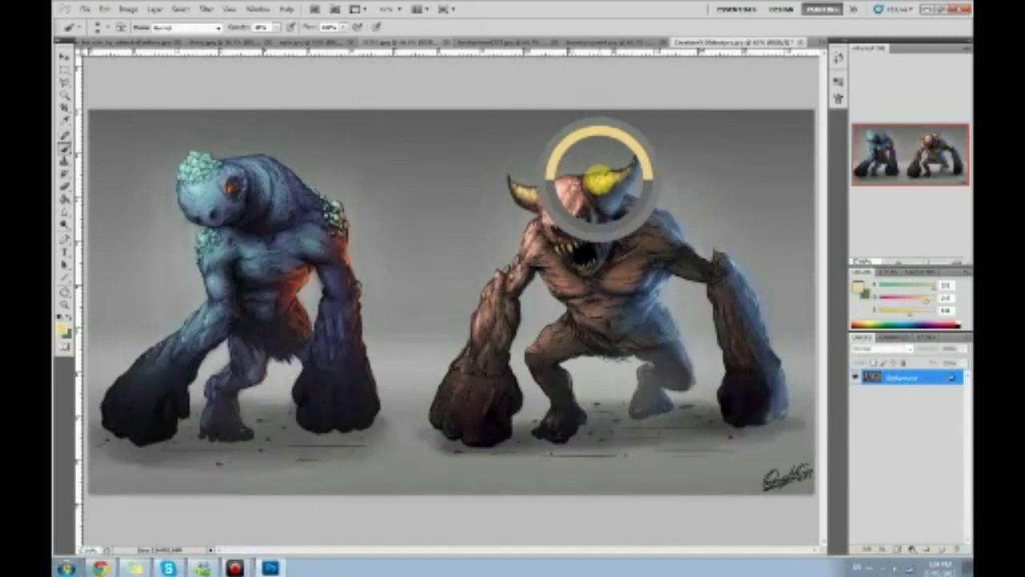
pyautogui.keyDown('alt'); pyautogui.click(602, 214); pyautogui.keyUp('alt')
pyautogui.keyDown('alt'); pyautogui.click(607, 211); pyautogui.keyUp('alt')
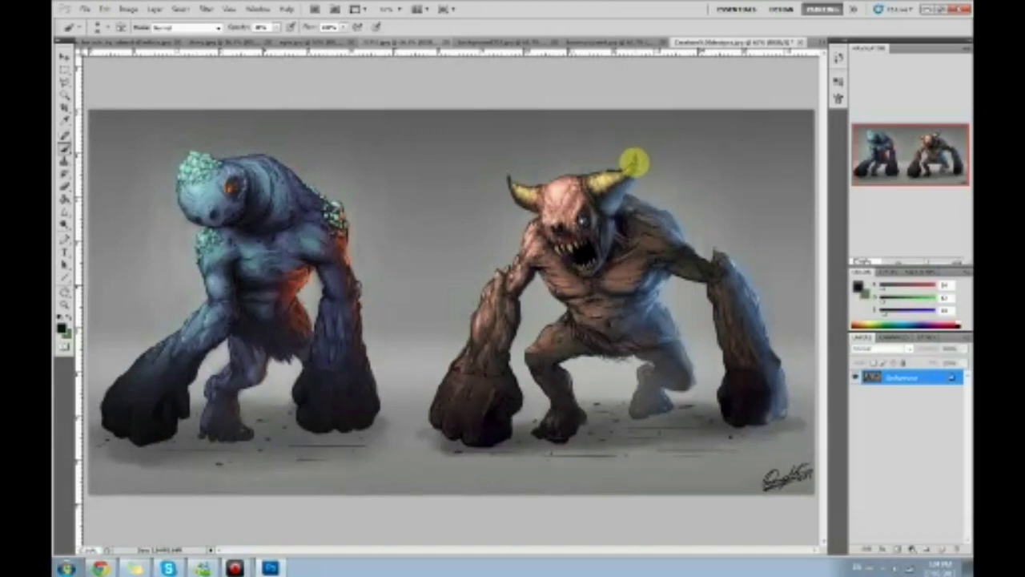
pyautogui.keyDown('alt'); pyautogui.click(603, 171); pyautogui.keyUp('alt')
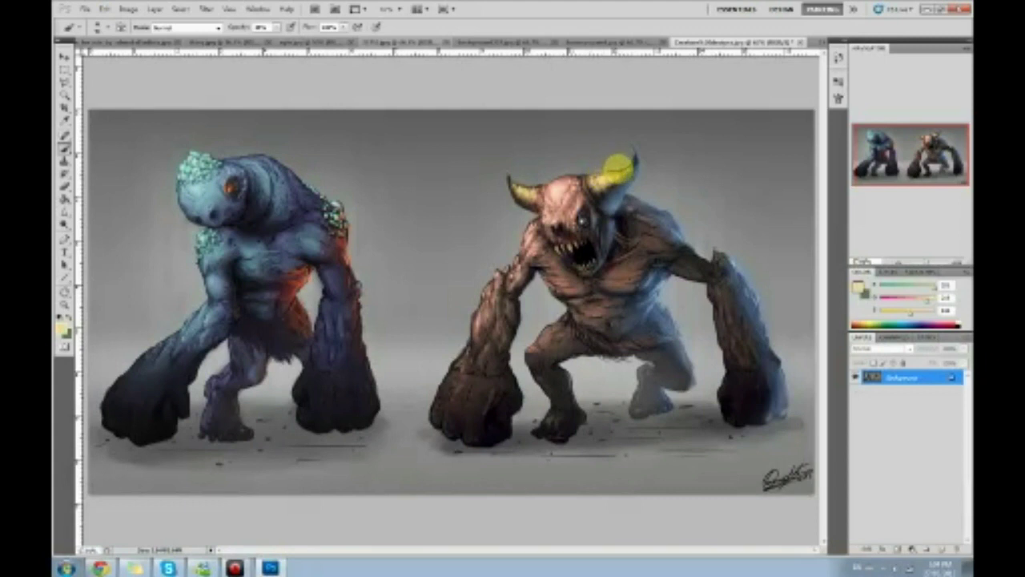
pyautogui.keyDown('alt'); pyautogui.click(622, 163); pyautogui.keyUp('alt')
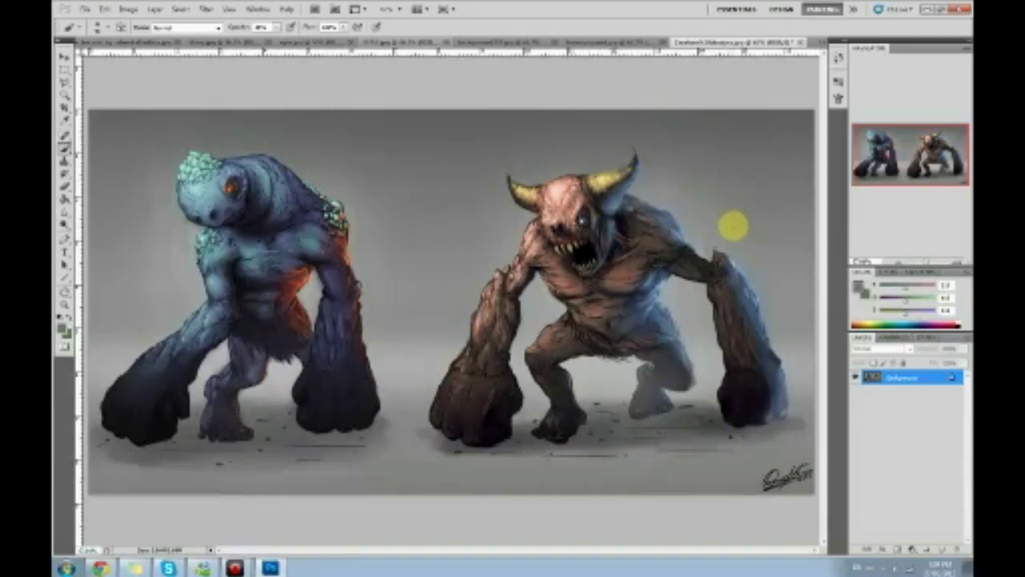
# Step: Add shading strokes to the base of the blue-lit horn with a sampled near-black tone
pyautogui.keyDown('alt'); pyautogui.click(622, 232); pyautogui.keyUp('alt')
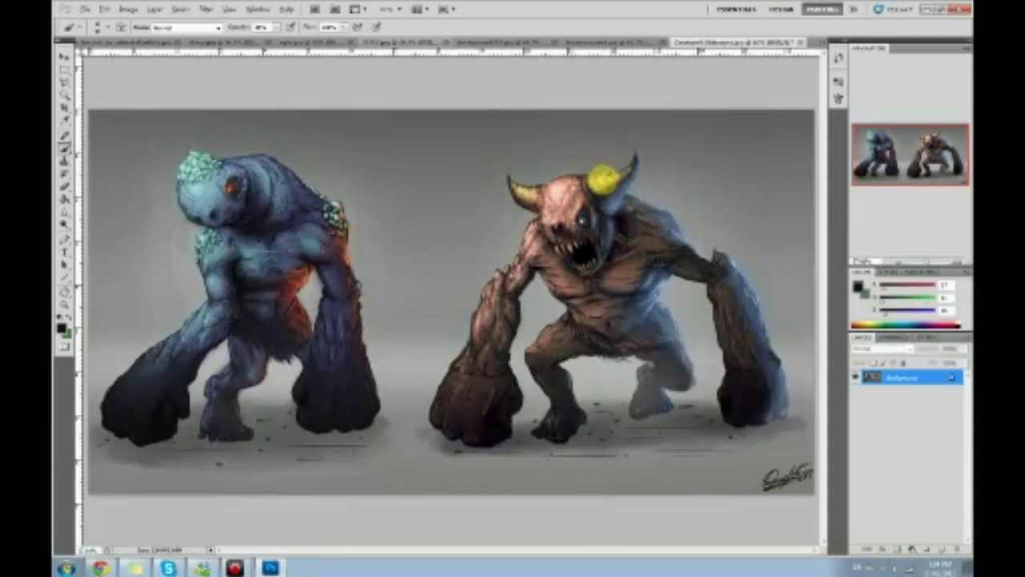
pyautogui.keyDown('alt'); pyautogui.click(606, 178); pyautogui.keyUp('alt')
pyautogui.keyDown('alt'); pyautogui.click(612, 185); pyautogui.keyUp('alt')
pyautogui.keyDown('alt'); pyautogui.click(610, 194); pyautogui.keyUp('alt')
# Step: Sketch arrows and a curved guide beside the horned creature to illustrate the light direction, and undo these strokes
pyautogui.moveTo(646, 186)
pyautogui.mouseDown()
pyautogui.moveTo(735, 179)
pyautogui.moveTo(714, 203)
pyautogui.mouseUp()
pyautogui.moveTo(787, 128)
pyautogui.mouseDown()
pyautogui.moveTo(764, 203)
pyautogui.moveTo(820, 310)
pyautogui.mouseUp()
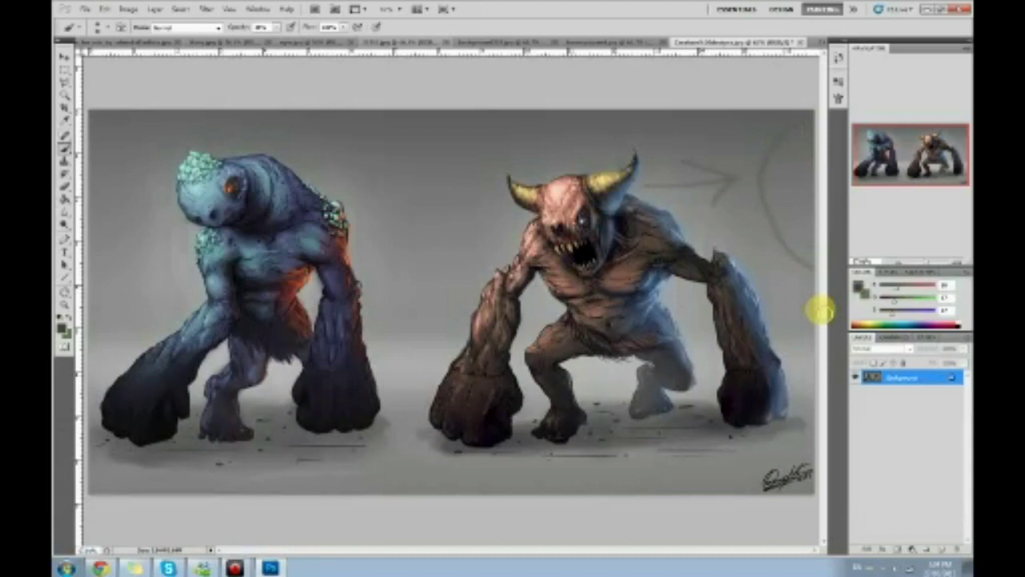
pyautogui.moveTo(788, 202); pyautogui.dragTo(720, 219)
pyautogui.moveTo(755, 167); pyautogui.dragTo(700, 218)
pyautogui.hotkey('ctrl', 'alt', 'z')
pyautogui.hotkey('ctrl', 'alt', 'z')
pyautogui.hotkey('ctrl', 'alt', 'z')
pyautogui.hotkey('ctrl', 'alt', 'z')
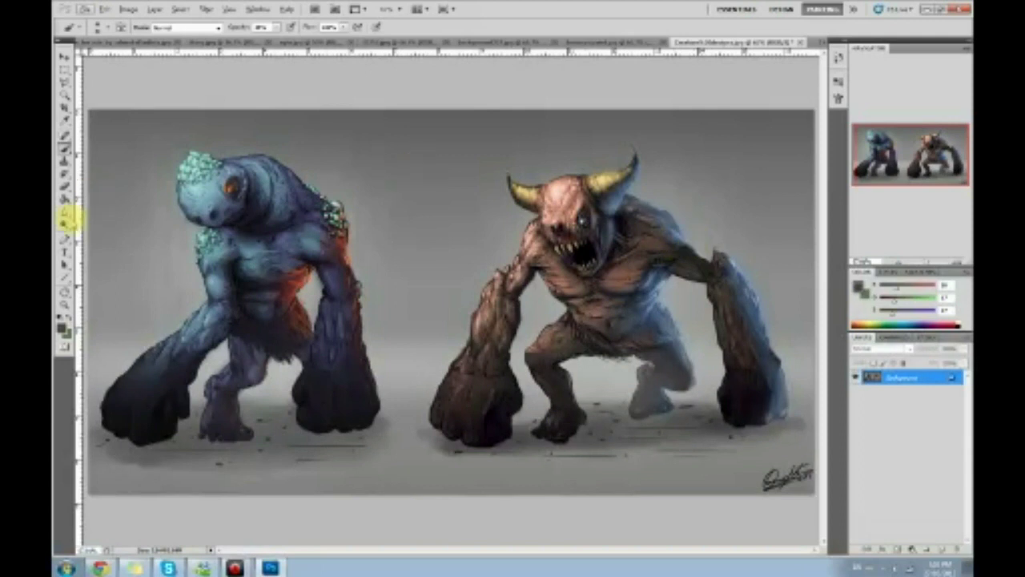
# Step: Brighten the horn and the blue rim light along the shoulder and forearm using the Dodge tool on highlights
pyautogui.click(64, 224)
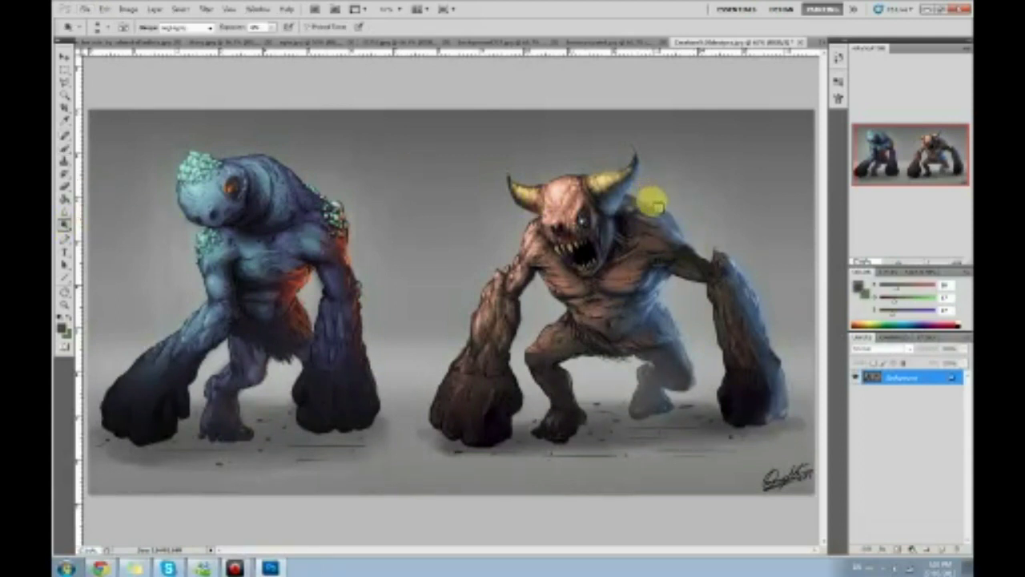
pyautogui.moveTo(612, 200)
pyautogui.mouseDown()
pyautogui.moveTo(603, 181)
pyautogui.moveTo(611, 204)
pyautogui.moveTo(629, 171)
pyautogui.mouseUp()
pyautogui.moveTo(685, 241)
pyautogui.mouseDown()
pyautogui.moveTo(673, 232)
pyautogui.moveTo(665, 228)
pyautogui.moveTo(675, 233)
pyautogui.moveTo(656, 212)
pyautogui.moveTo(739, 265)
pyautogui.moveTo(718, 247)
pyautogui.moveTo(749, 286)
pyautogui.moveTo(774, 350)
pyautogui.moveTo(772, 418)
pyautogui.moveTo(761, 382)
pyautogui.mouseUp()
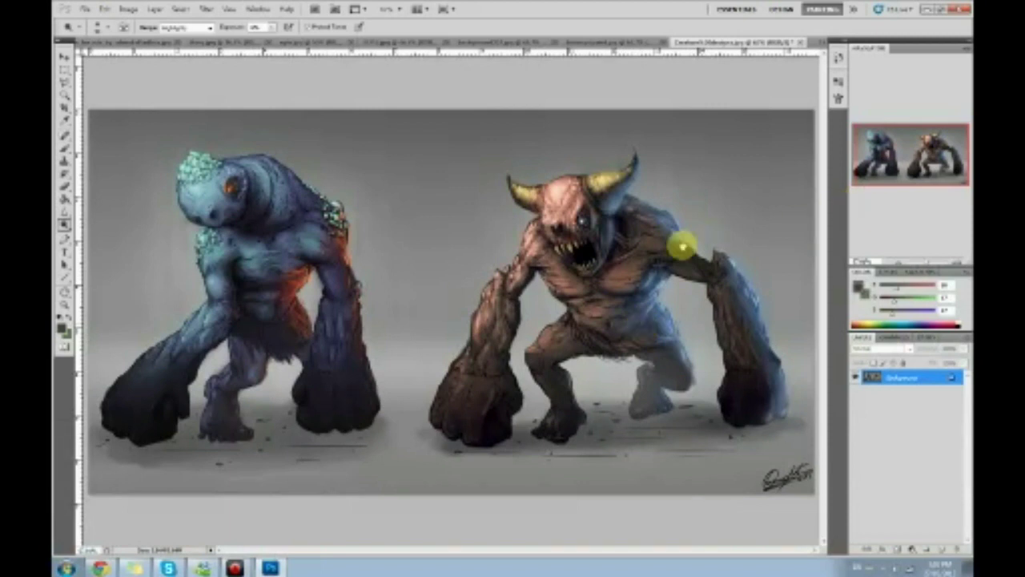
# Step: Set the foreground colour to a medium red
pyautogui.click(859, 285)
pyautogui.moveTo(758, 270); pyautogui.dragTo(794, 334)
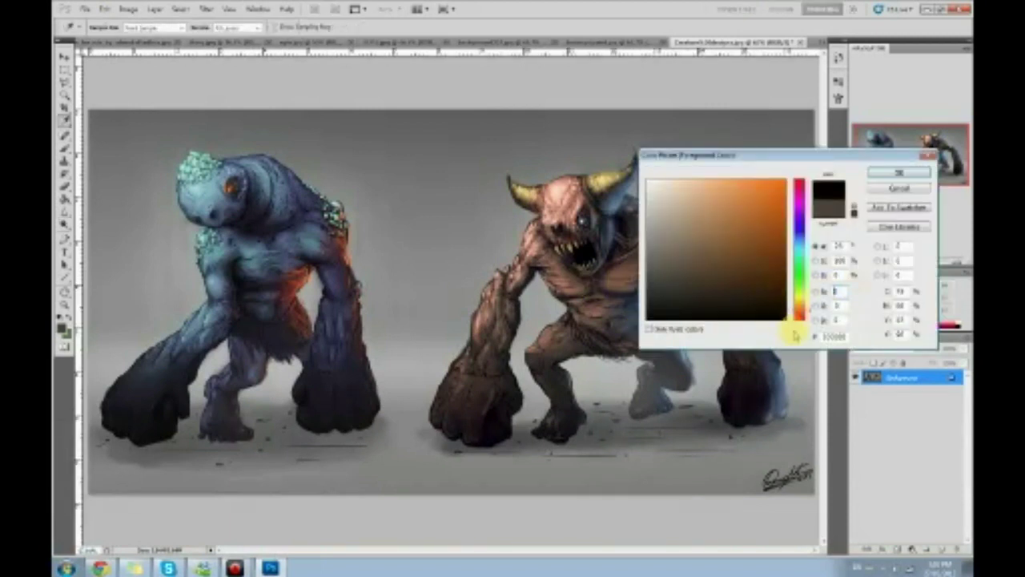
pyautogui.click(766, 236)
pyautogui.click(800, 178)
pyautogui.click(757, 206)
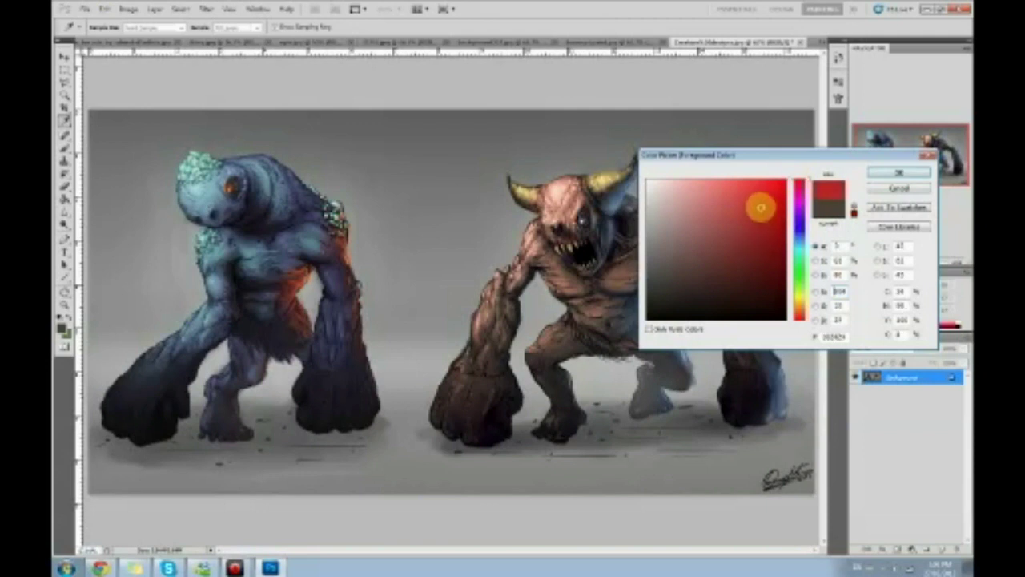
pyautogui.click(896, 172)
# Step: Create a layer filled with neutral grey above the painting, and add another empty layer on top of it
pyautogui.press('m')
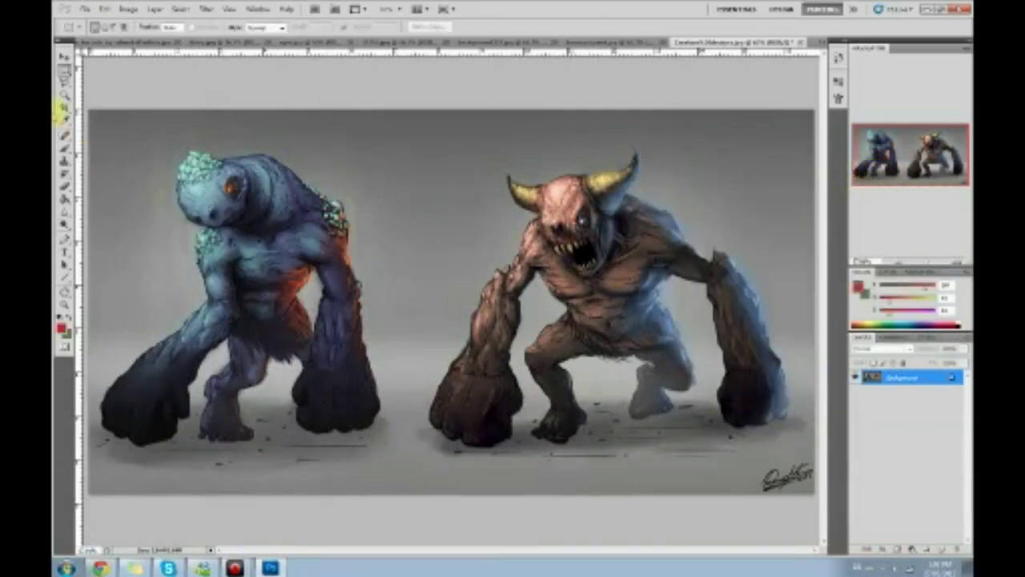
pyautogui.click(64, 74)
pyautogui.click(112, 81)
pyautogui.click(941, 547)
pyautogui.press('g')
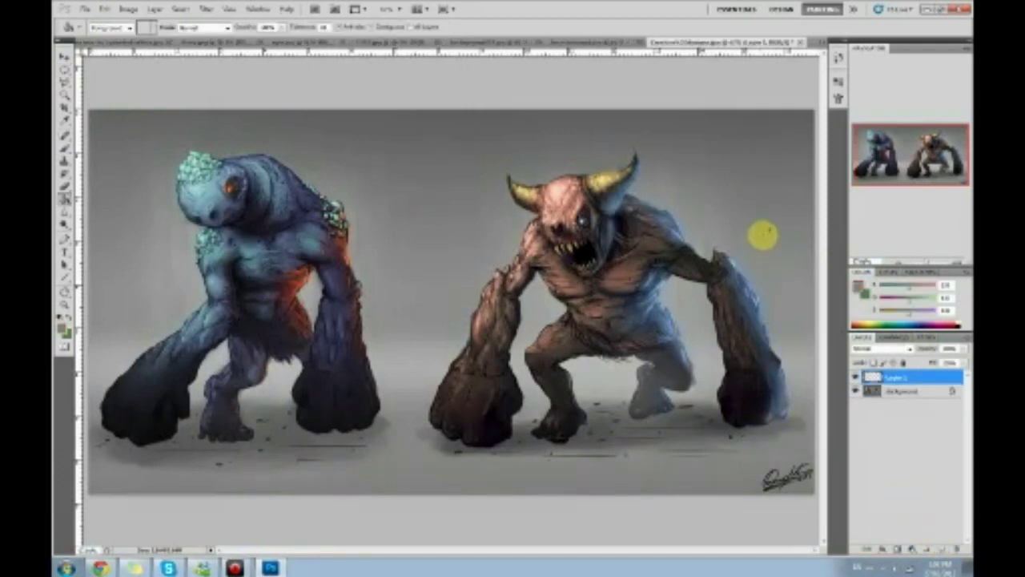
pyautogui.click(778, 326)
pyautogui.click(942, 548)
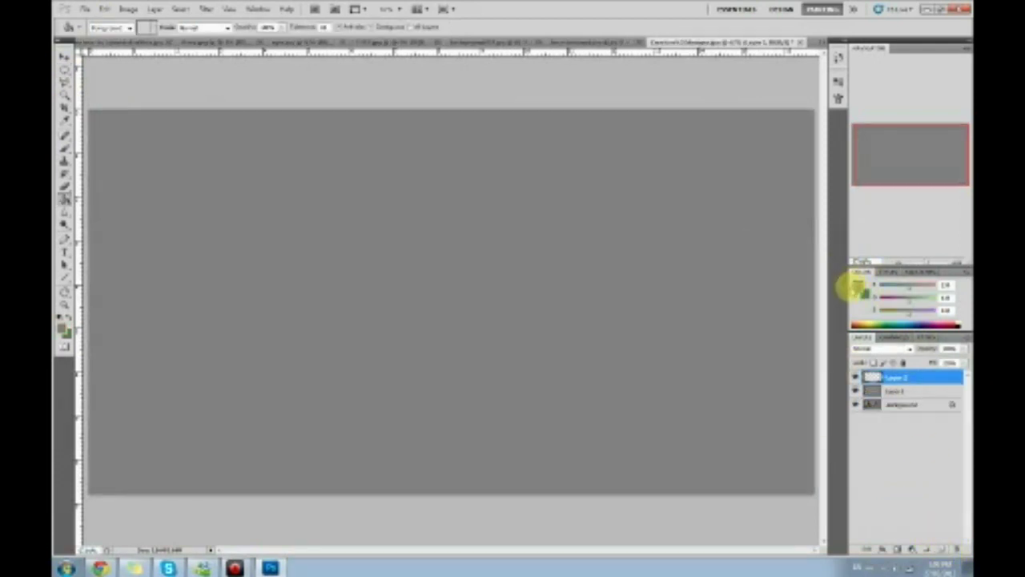
# Step: Set the foreground colour to a saturated red and draw an elliptical selection near the middle of the grey canvas
pyautogui.click(858, 286)
pyautogui.click(778, 201)
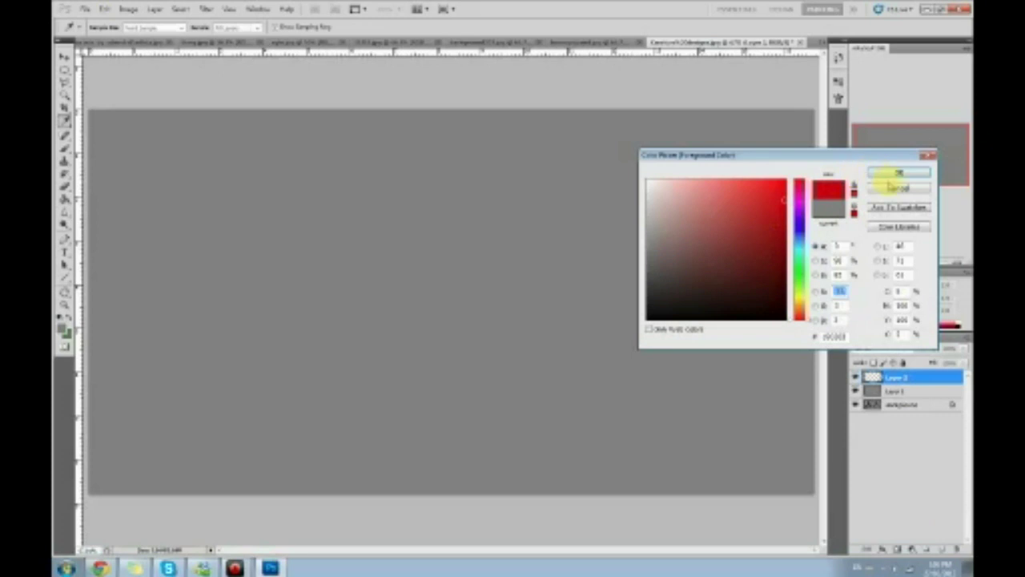
pyautogui.click(895, 173)
pyautogui.press('b')
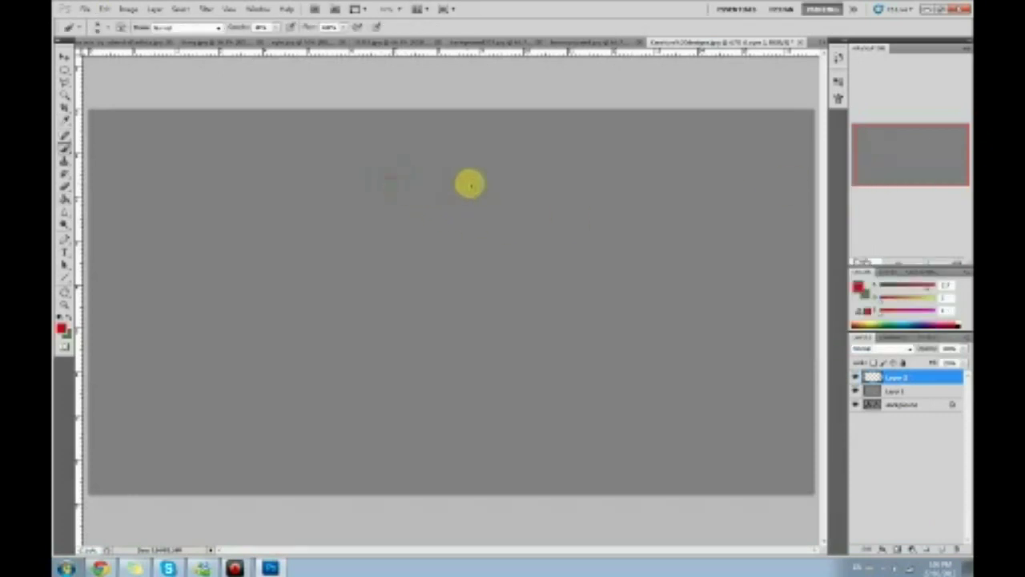
pyautogui.press('m')
pyautogui.moveTo(339, 197); pyautogui.dragTo(471, 329)
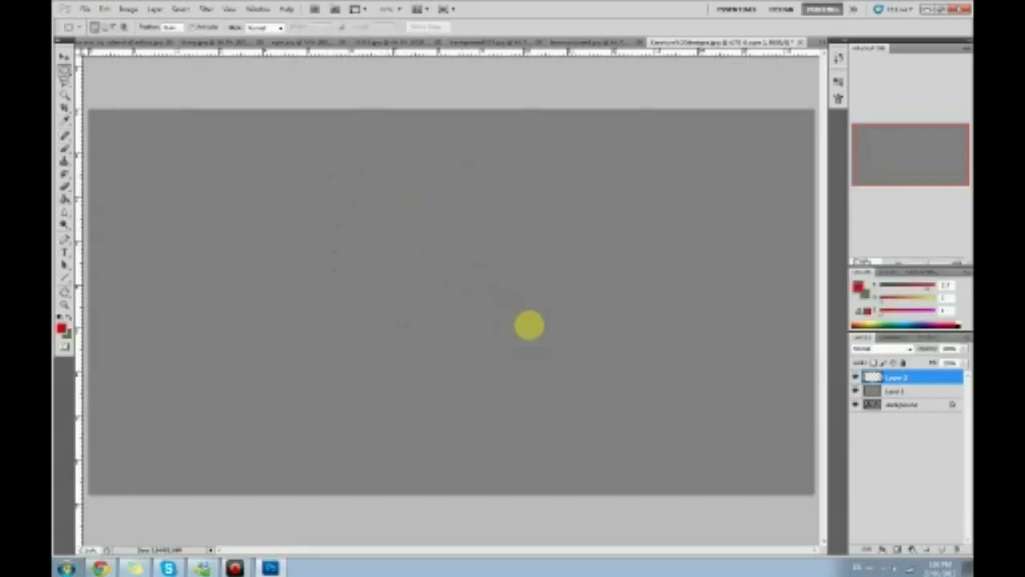
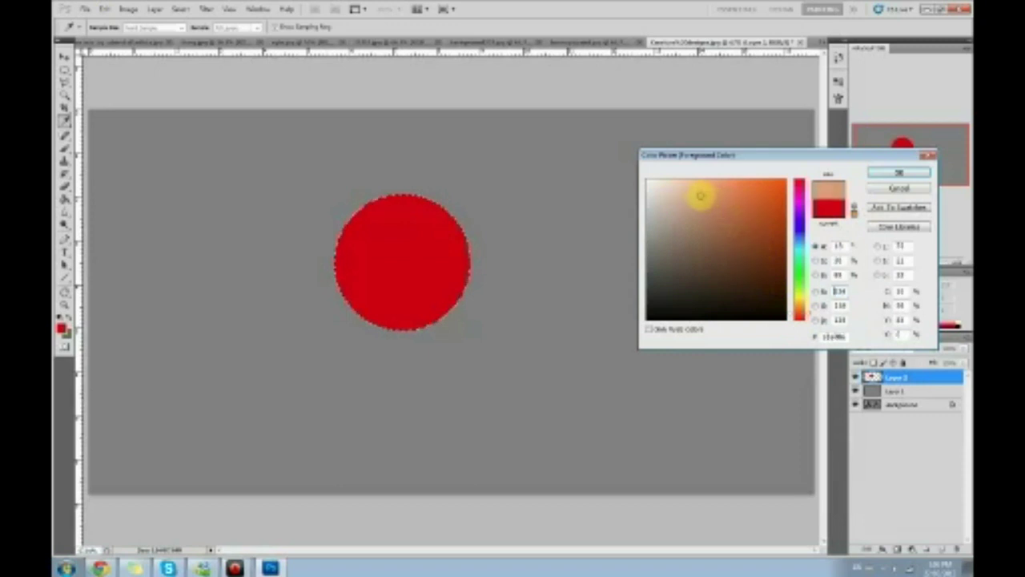
# Step: Set the foreground colour to a pale peach tone and paint a soft highlight on the upper-right part of the red circle
pyautogui.moveTo(804, 315); pyautogui.dragTo(804, 312)
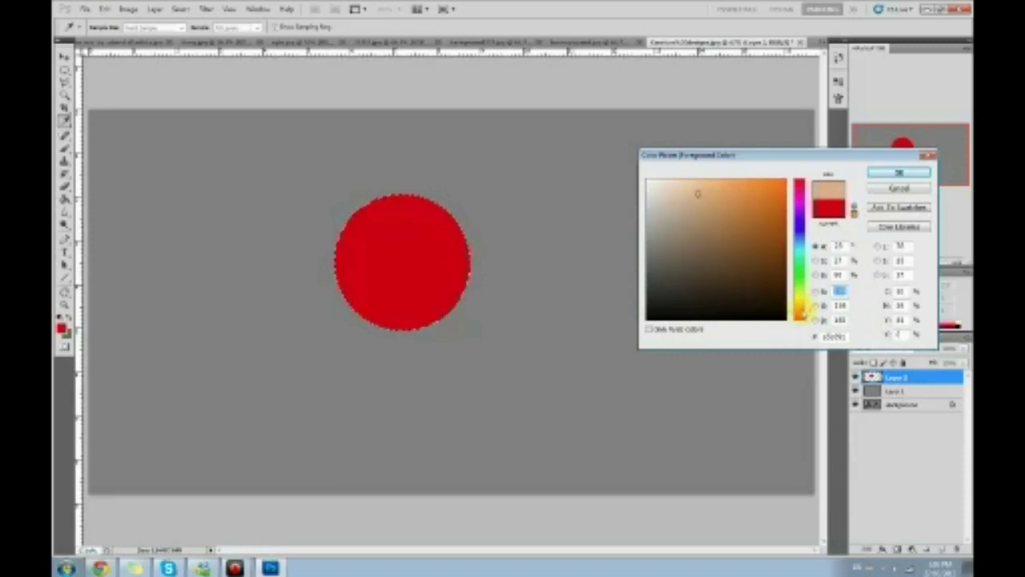
pyautogui.click(899, 173)
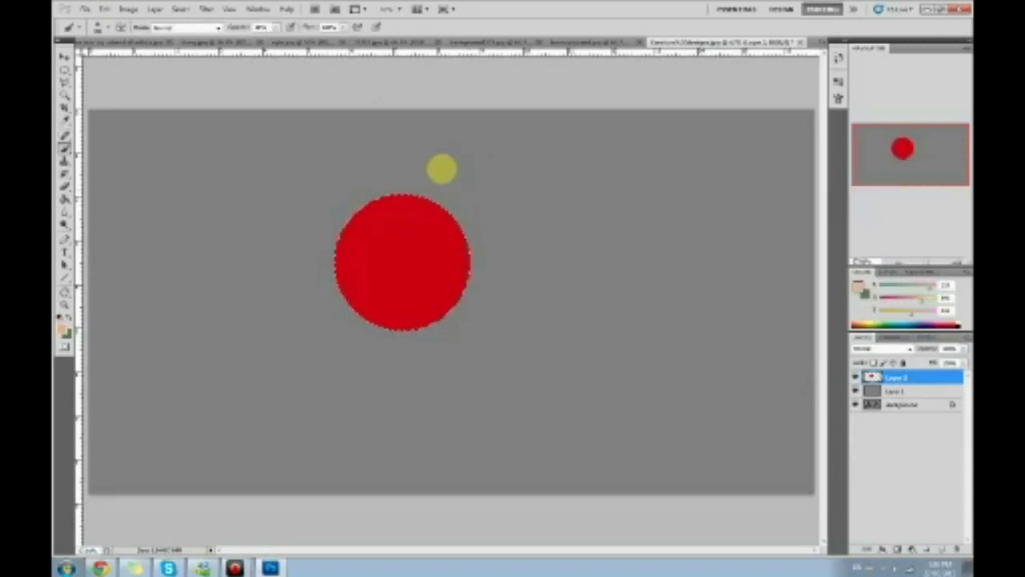
pyautogui.moveTo(467, 235); pyautogui.dragTo(433, 226)
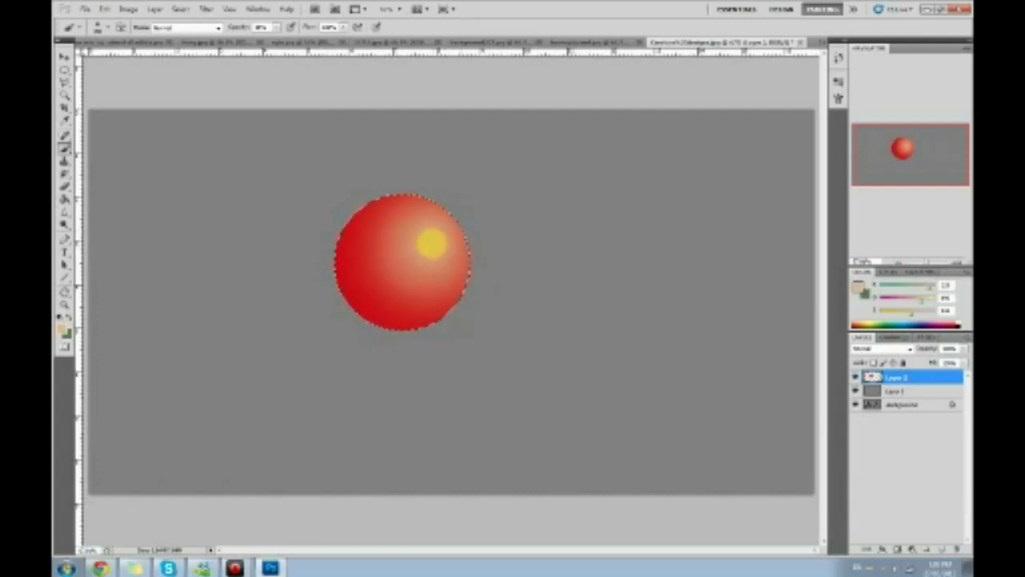
# Step: Darken the lower-left edge of the circle using the Burn tool on midtones with a raised exposure
pyautogui.moveTo(65, 223); pyautogui.dragTo(87, 233)
pyautogui.click(87, 233)
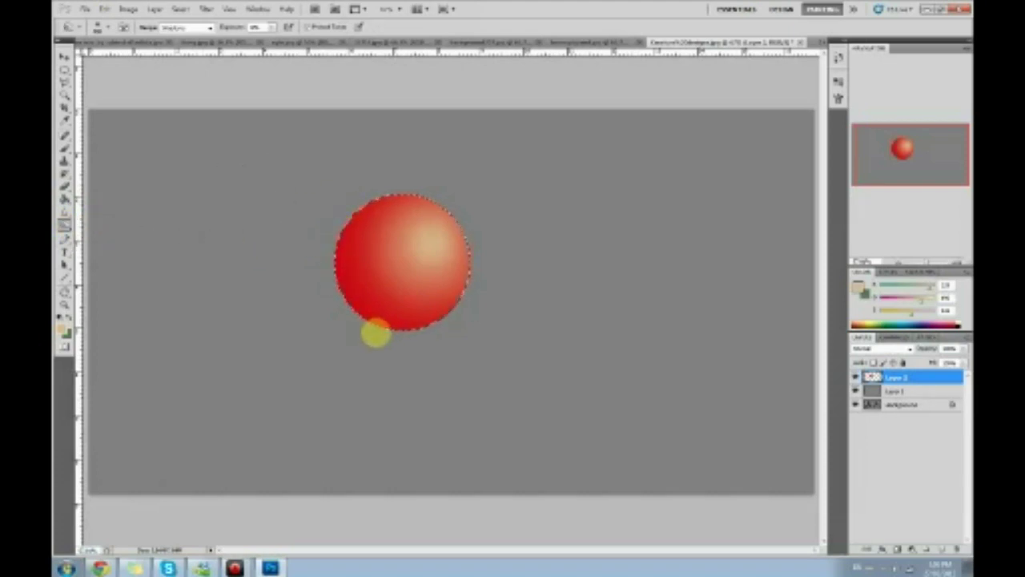
pyautogui.moveTo(222, 26); pyautogui.dragTo(270, 27)
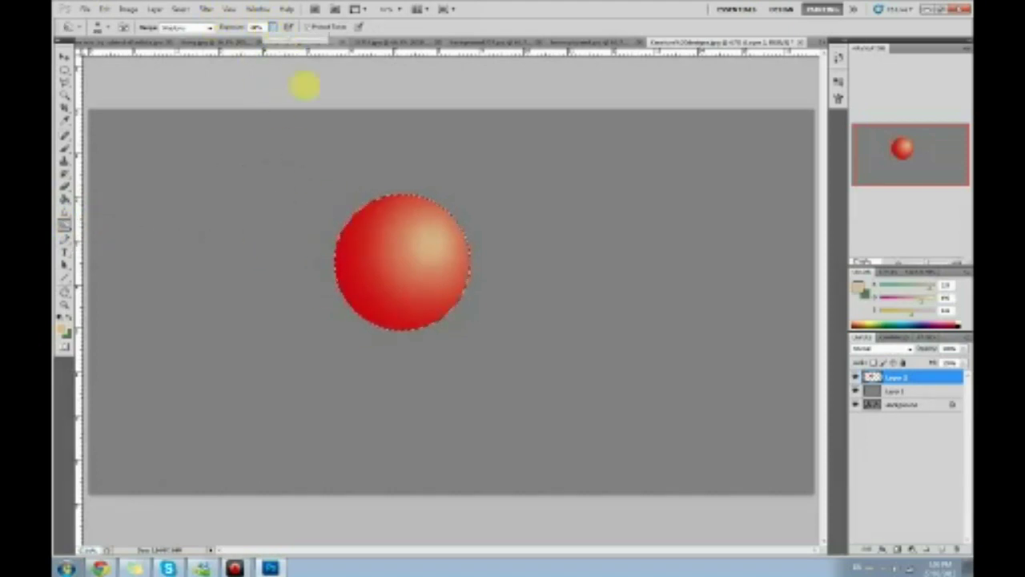
pyautogui.click(197, 28)
pyautogui.click(195, 46)
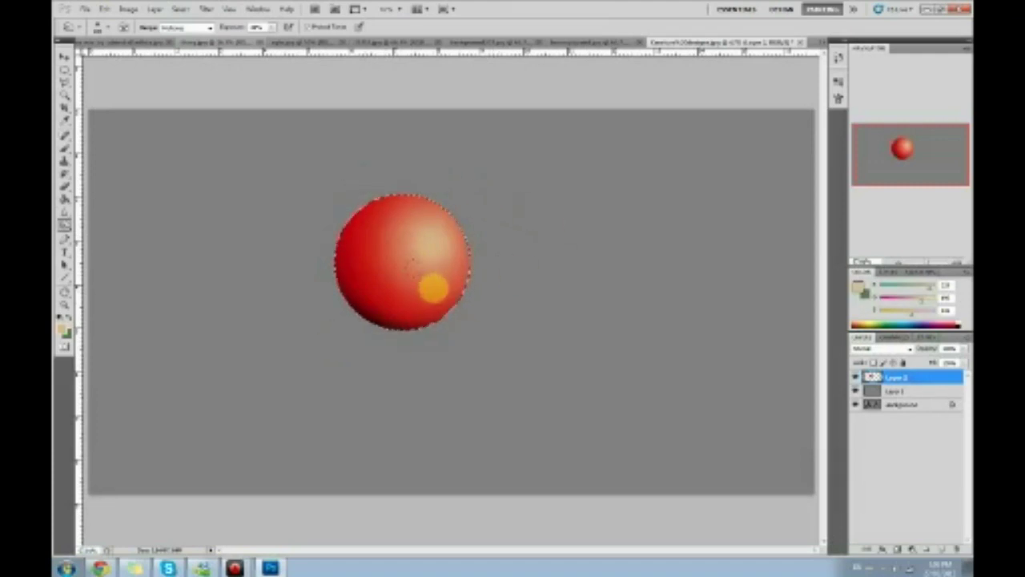
# Step: Sample dark reds from the circle and brush soft shading along its lower-left side
pyautogui.press('b')
pyautogui.keyDown('alt'); pyautogui.click(372, 318); pyautogui.keyUp('alt')
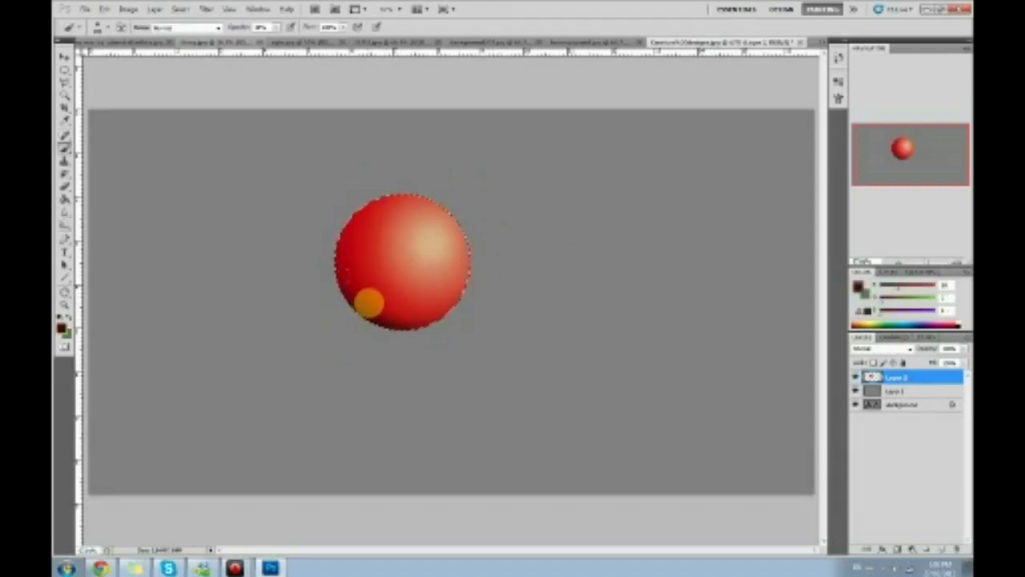
pyautogui.keyDown('alt'); pyautogui.click(360, 301); pyautogui.keyUp('alt')
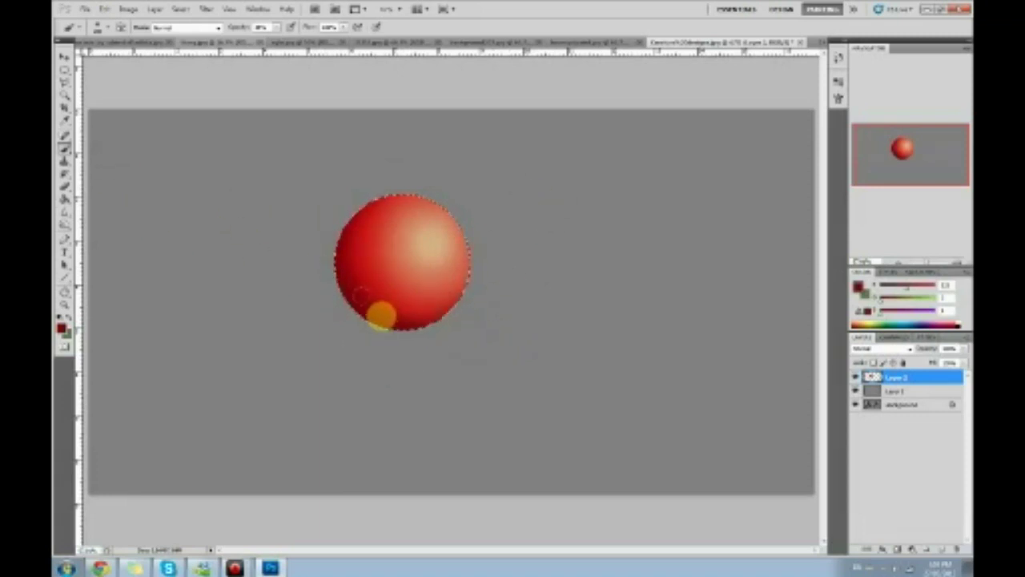
# Step: Set the foreground colour to a muted greyish purple and tint the sphere's shadowed edge with it
pyautogui.click(859, 286)
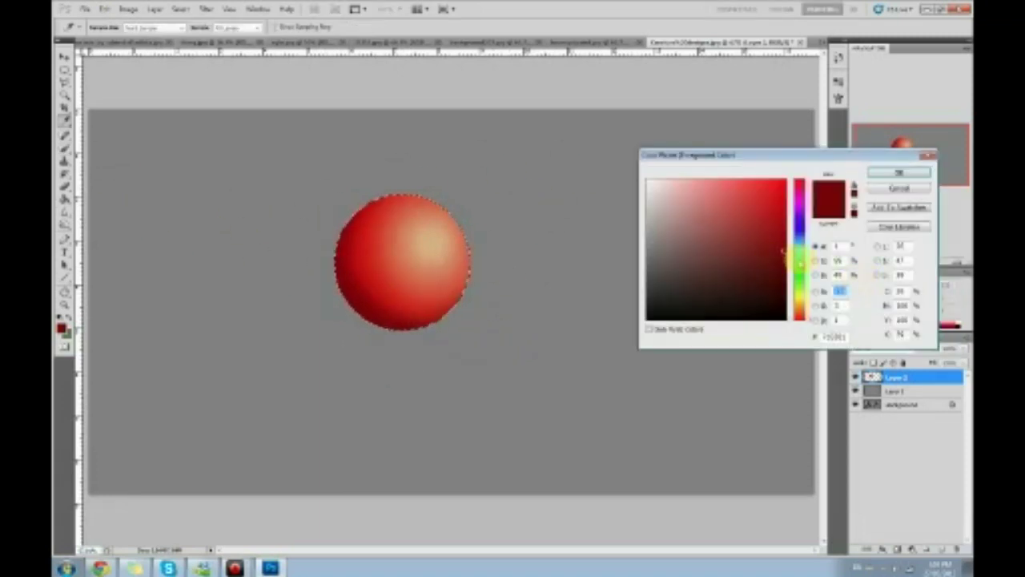
pyautogui.click(799, 215)
pyautogui.moveTo(736, 236)
pyautogui.mouseDown()
pyautogui.moveTo(693, 263)
pyautogui.moveTo(668, 261)
pyautogui.moveTo(678, 259)
pyautogui.mouseUp()
pyautogui.click(895, 175)
pyautogui.click(897, 173)
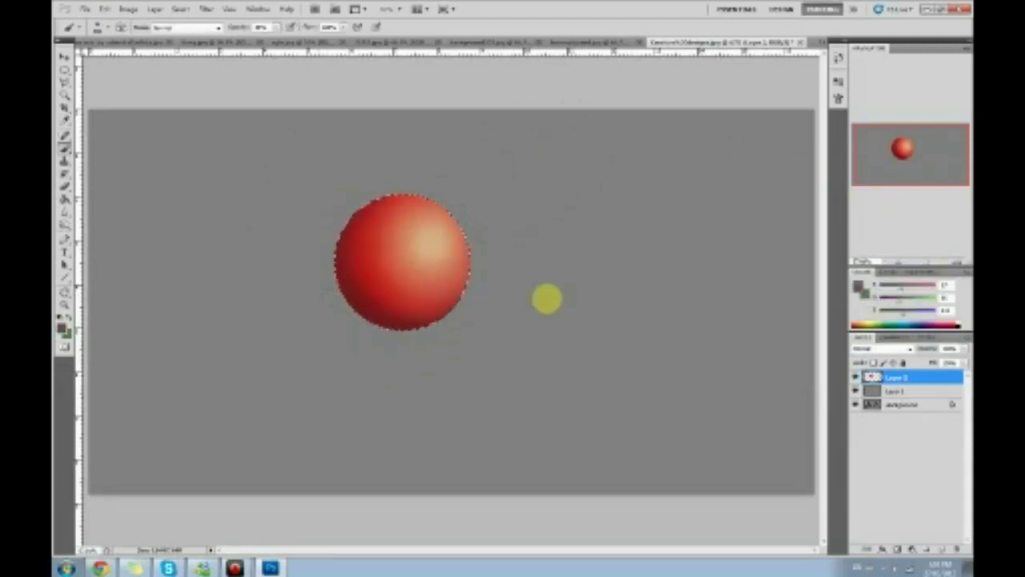
# Step: Add an empty layer above the sphere and set the foreground colour to a pale teal for the brush
pyautogui.press('m')
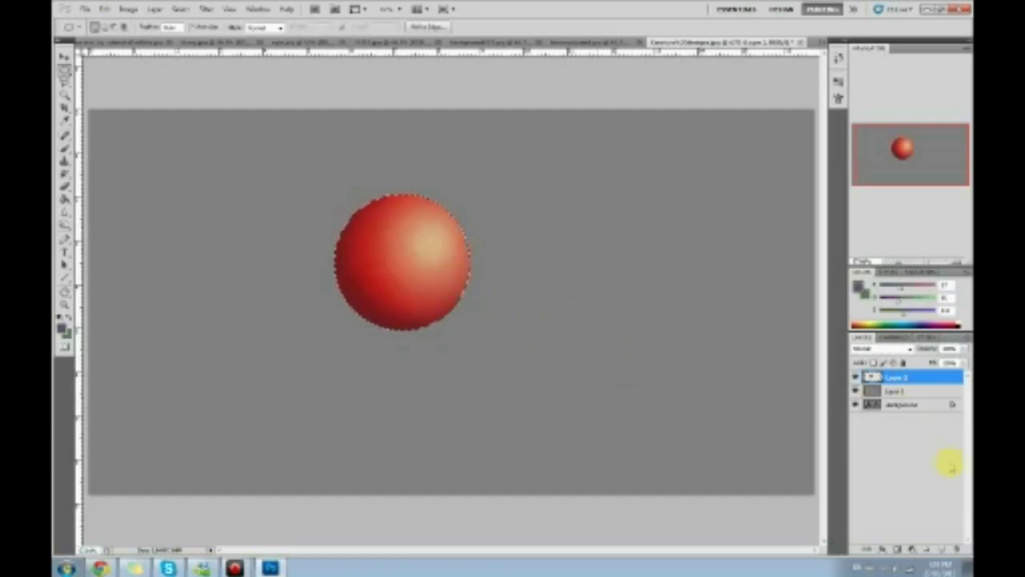
pyautogui.click(943, 550)
pyautogui.click(856, 287)
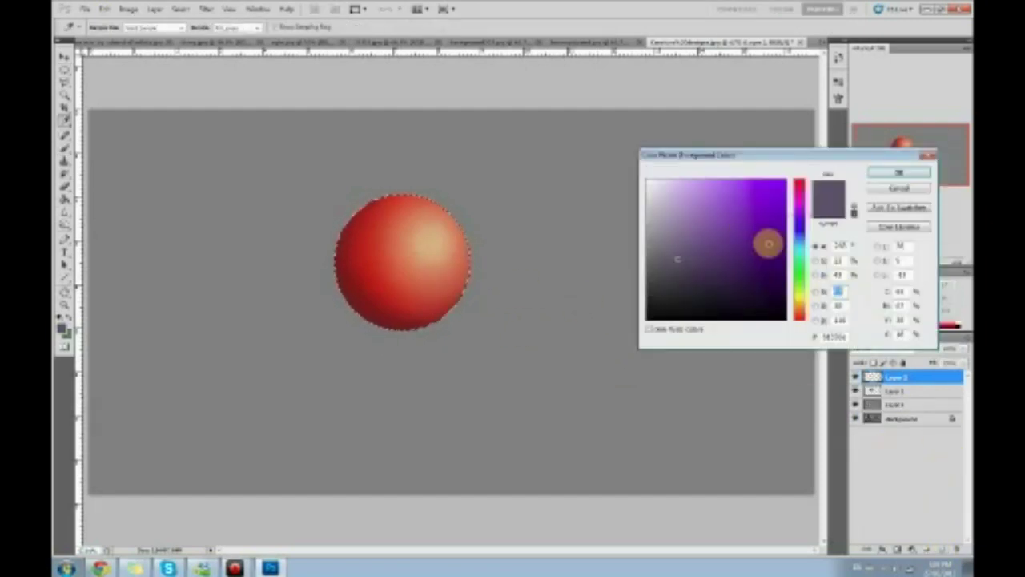
pyautogui.click(798, 253)
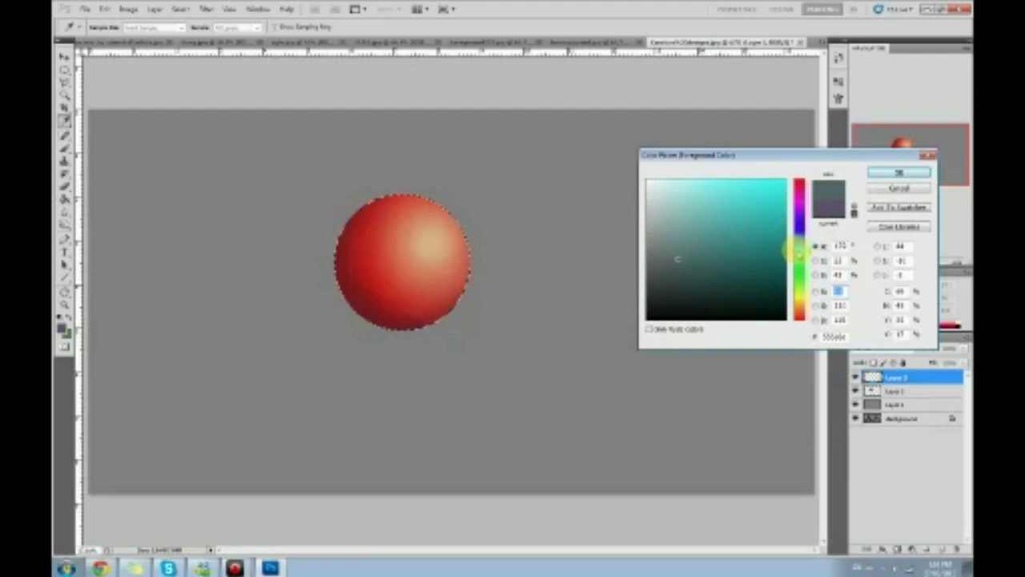
pyautogui.click(687, 205)
pyautogui.click(898, 172)
pyautogui.press('b')
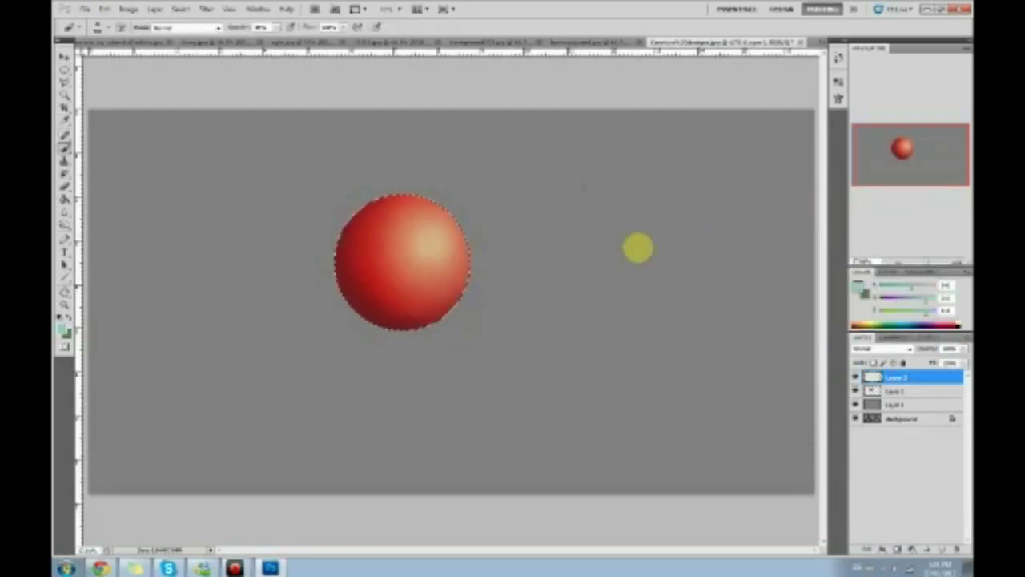
# Step: Paint a pale teal rim light along the sphere's lower-left edge inside the selection
pyautogui.hotkey('ctrl', '+')
pyautogui.moveTo(469, 342); pyautogui.dragTo(673, 339)
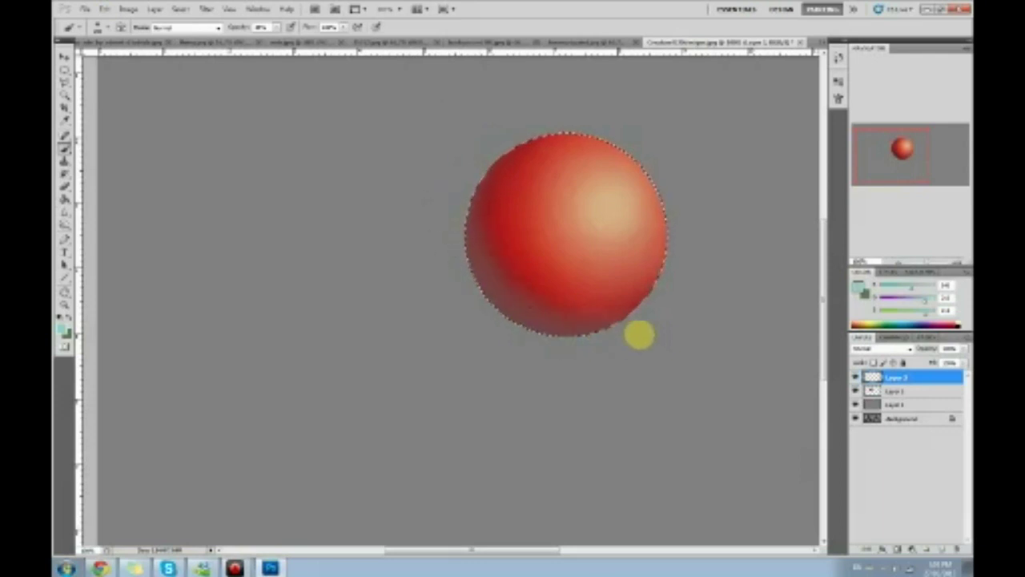
pyautogui.moveTo(567, 349)
pyautogui.mouseDown()
pyautogui.moveTo(465, 305)
pyautogui.moveTo(433, 234)
pyautogui.moveTo(477, 315)
pyautogui.moveTo(587, 357)
pyautogui.moveTo(443, 268)
pyautogui.moveTo(434, 209)
pyautogui.moveTo(509, 343)
pyautogui.moveTo(443, 212)
pyautogui.mouseUp()
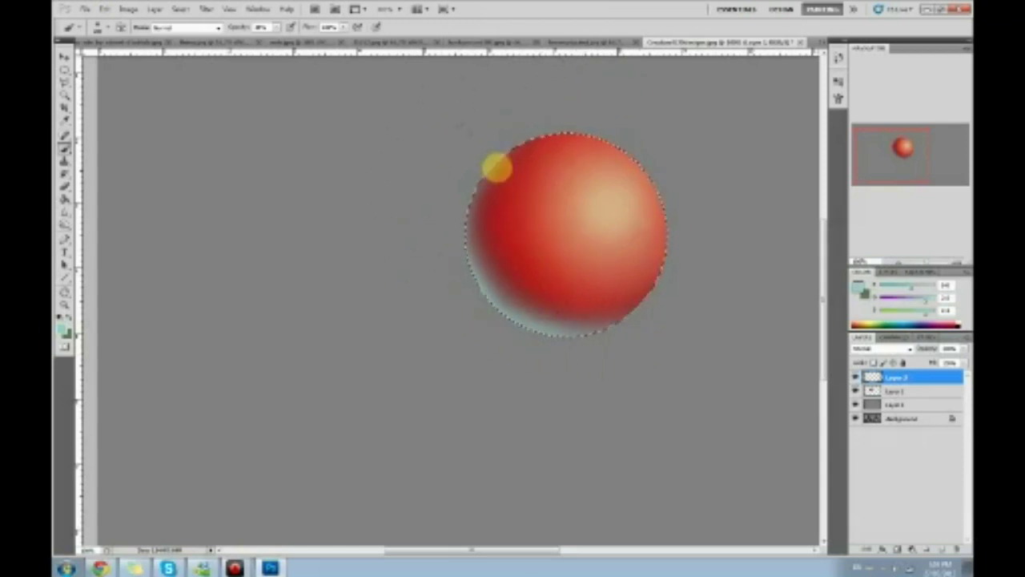
pyautogui.rightClick(512, 255)
pyautogui.doubleClick(538, 270)
pyautogui.press('m')
pyautogui.rightClick(518, 240)
pyautogui.press('Escape')
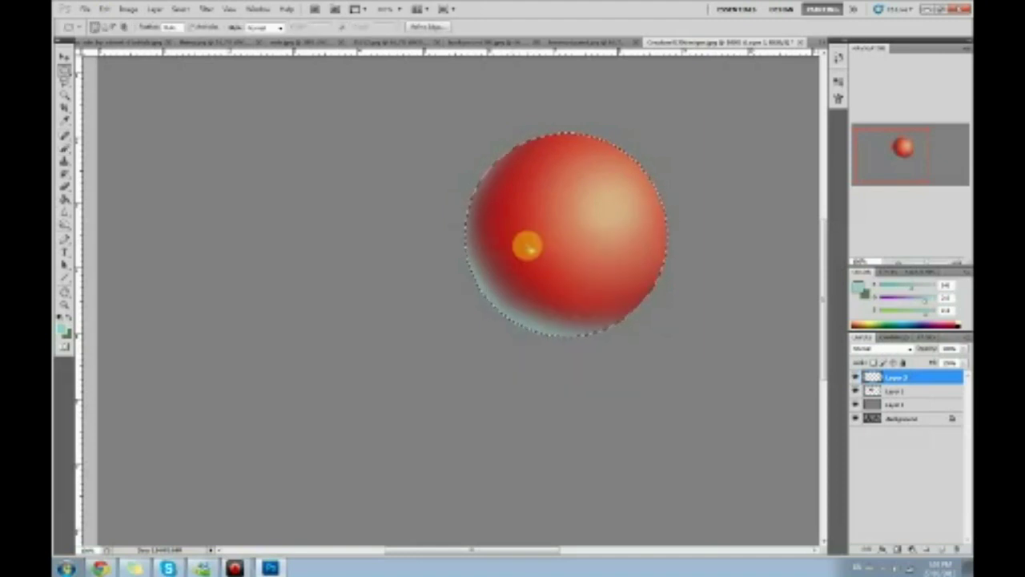
pyautogui.press('b')
pyautogui.rightClick(529, 246)
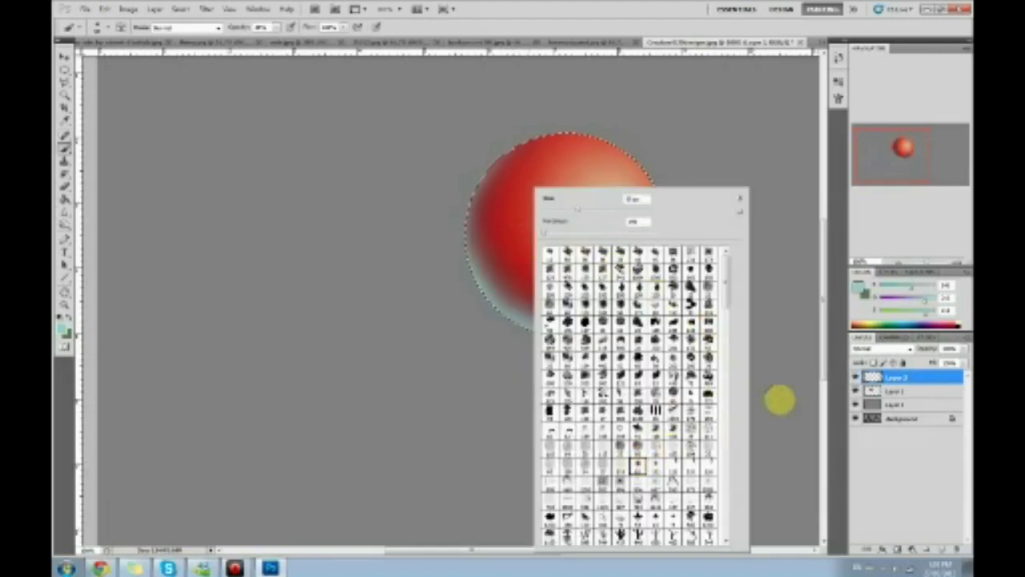
pyautogui.click(782, 399)
pyautogui.press('m')
pyautogui.rightClick(519, 249)
pyautogui.click(526, 256)
pyautogui.press('b')
pyautogui.keyDown('alt'); pyautogui.click(505, 277); pyautogui.keyUp('alt')
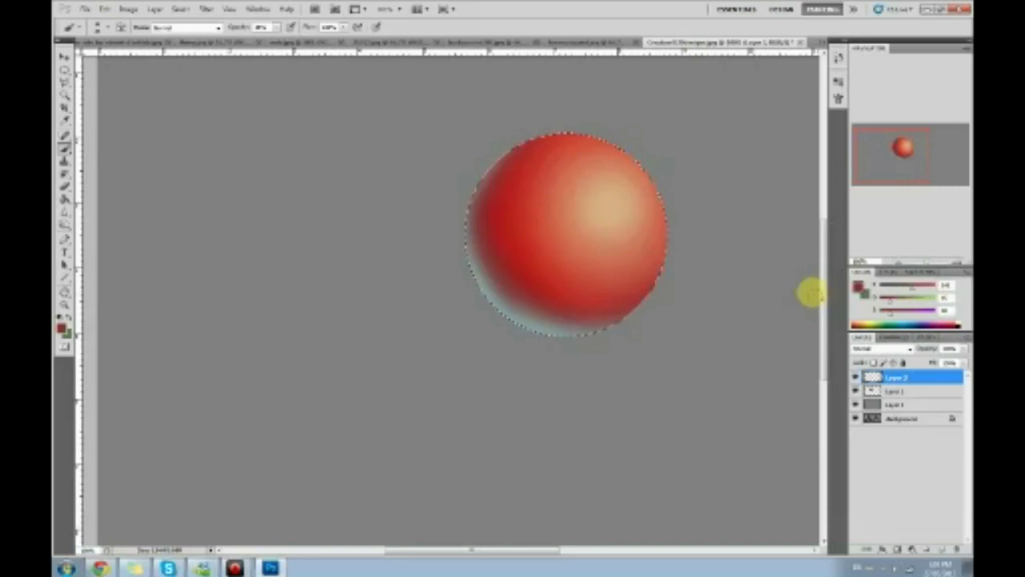
# Step: Compare the sphere with and without its rim light by toggling the visibility of the rim light layer
pyautogui.click(855, 377)
pyautogui.click(855, 376)
pyautogui.click(855, 377)
pyautogui.click(855, 377)
pyautogui.click(856, 376)
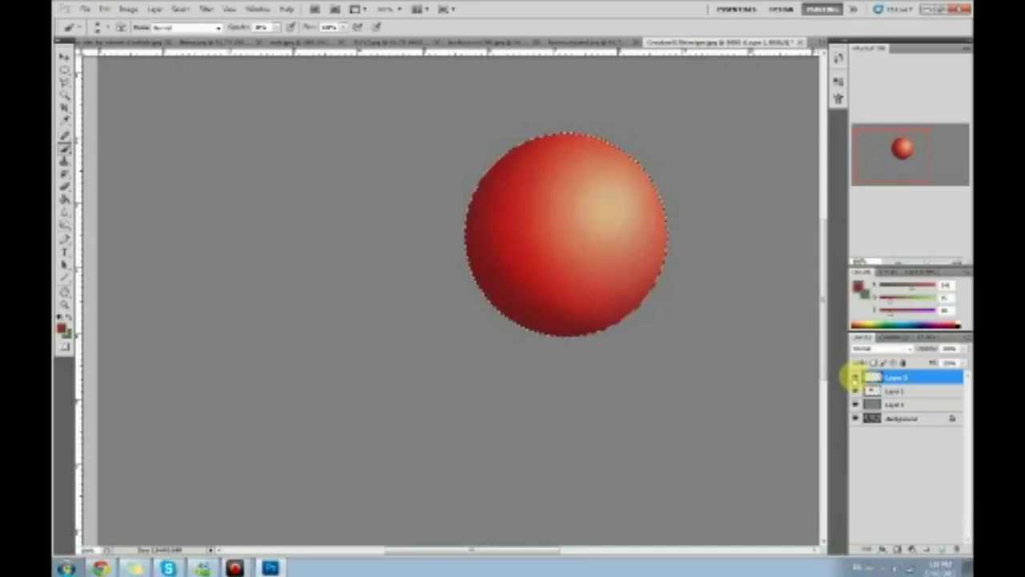
pyautogui.click(856, 377)
pyautogui.click(856, 377)
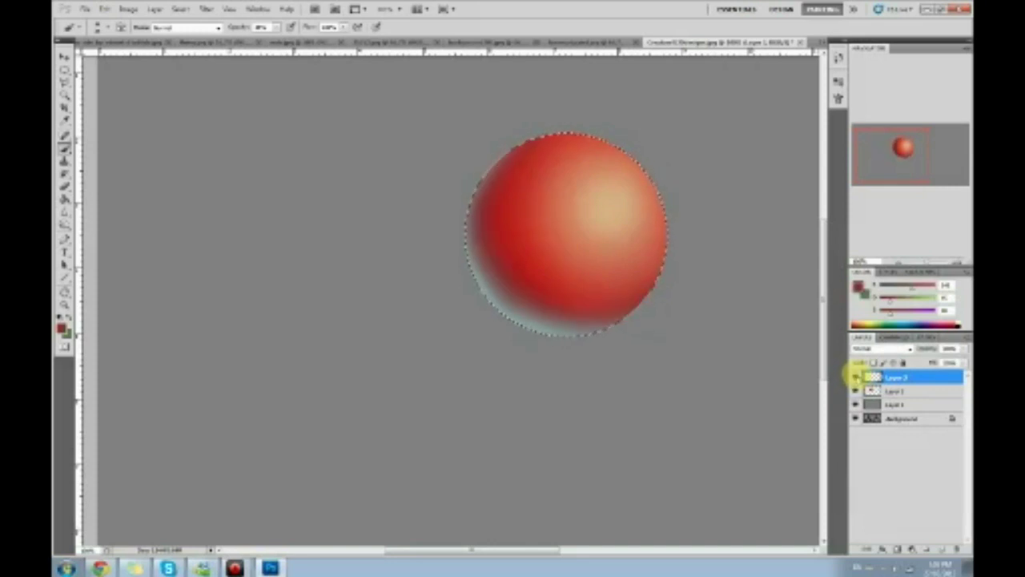
pyautogui.click(855, 377)
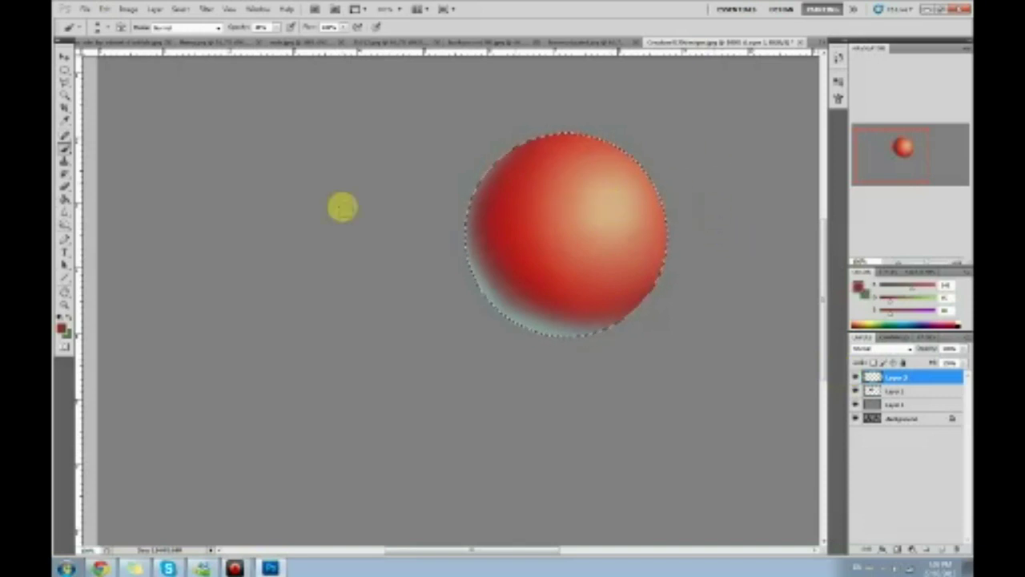
# Step: Brighten the highlight on the sphere's own layer using the Dodge tool on highlights
pyautogui.click(75, 215)
pyautogui.click(91, 222)
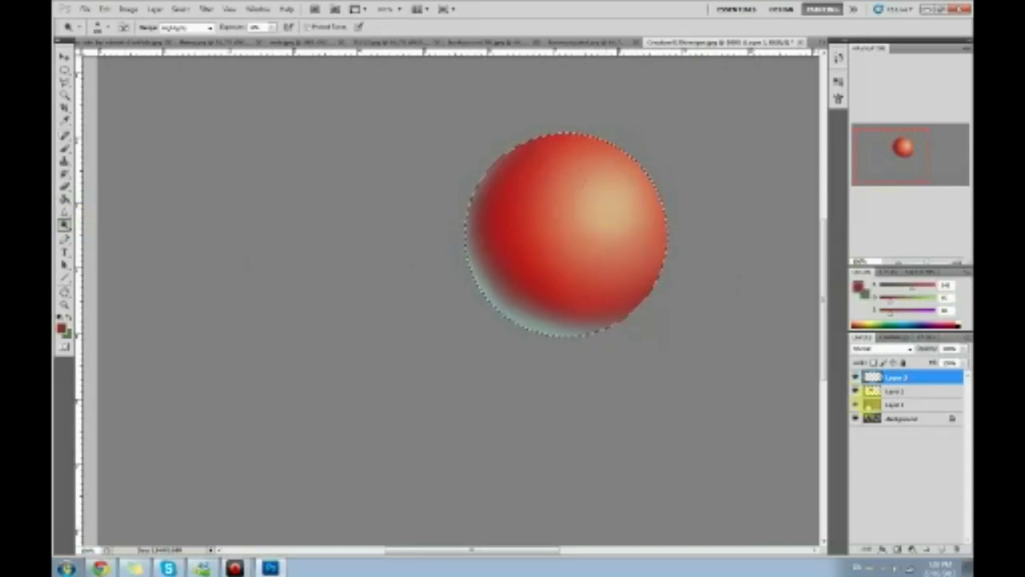
pyautogui.click(896, 390)
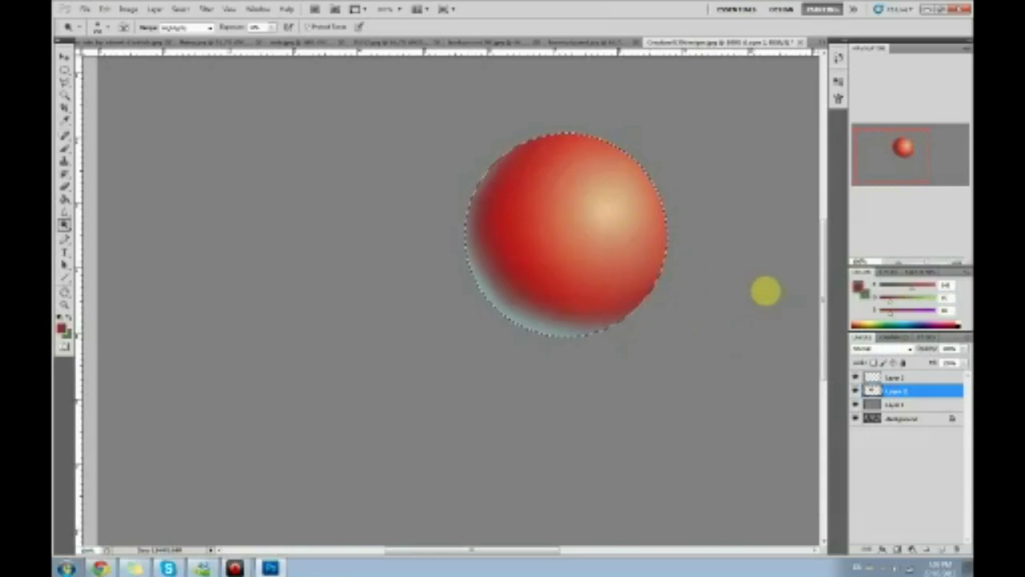
# Step: Clear the circular selection around the sphere
pyautogui.press('b')
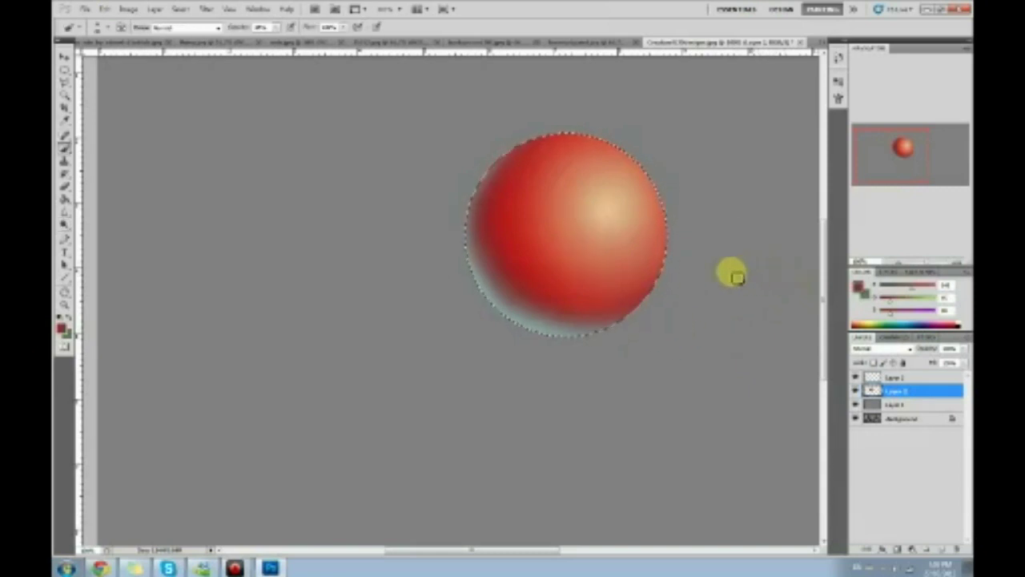
pyautogui.rightClick(653, 234)
pyautogui.click(677, 243)
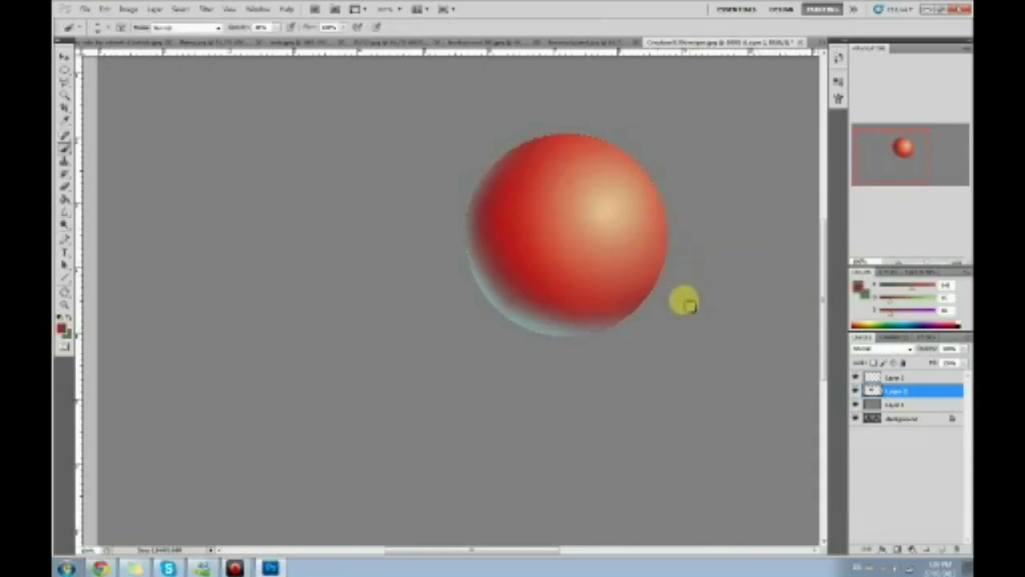
pyautogui.click(888, 376)
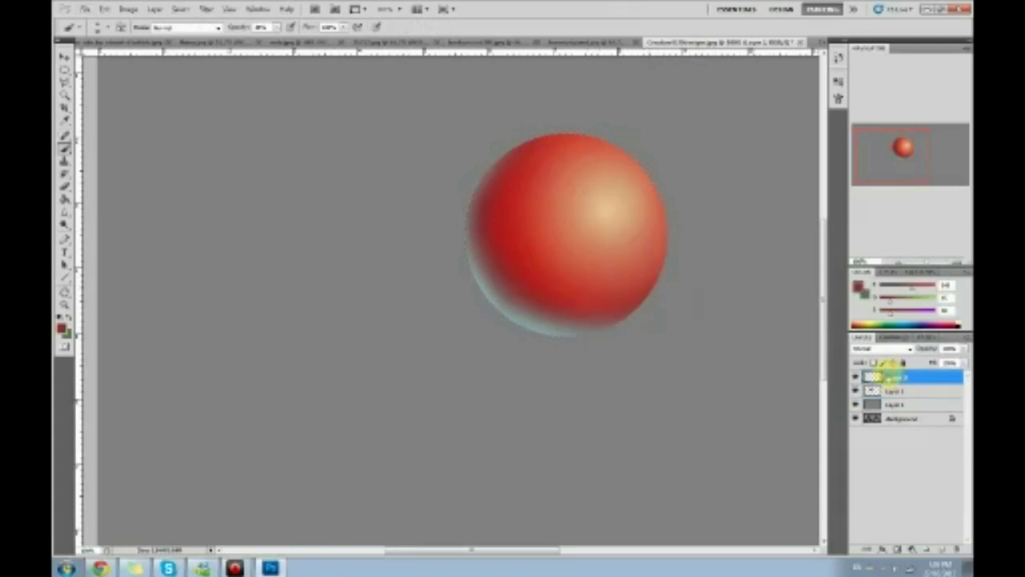
pyautogui.press('v')
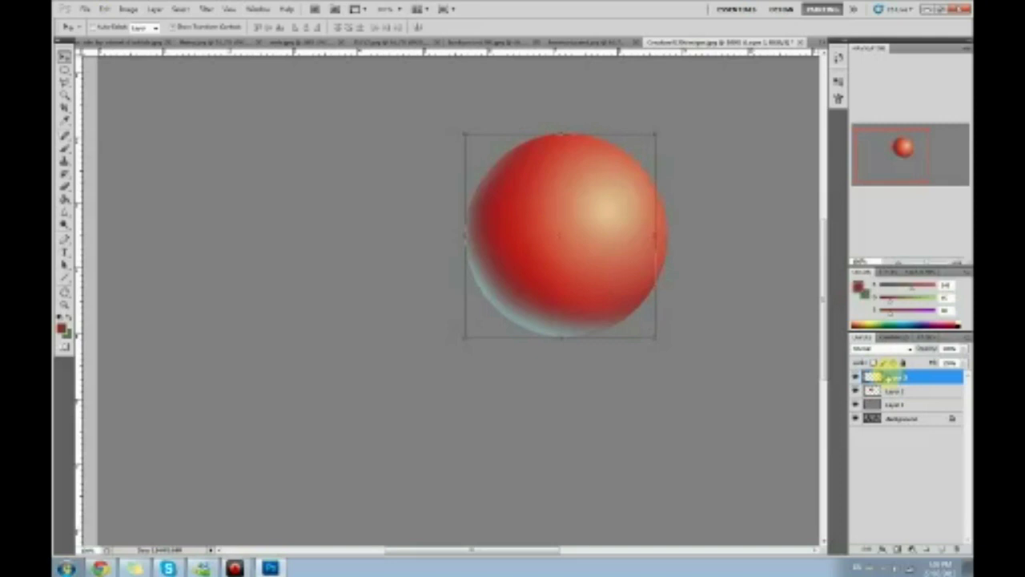
pyautogui.press('m')
pyautogui.rightClick(602, 255)
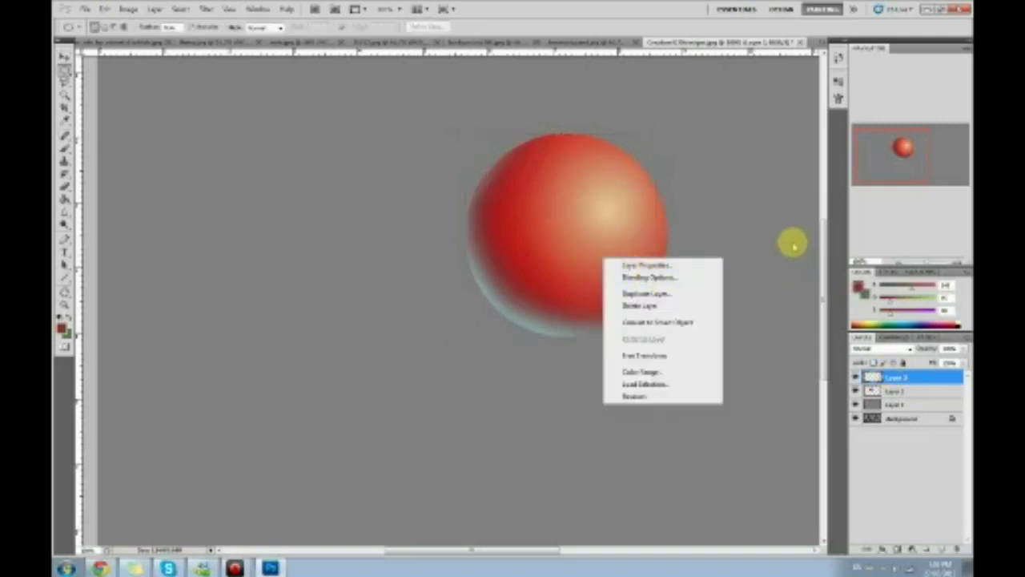
pyautogui.click(754, 256)
pyautogui.press('b')
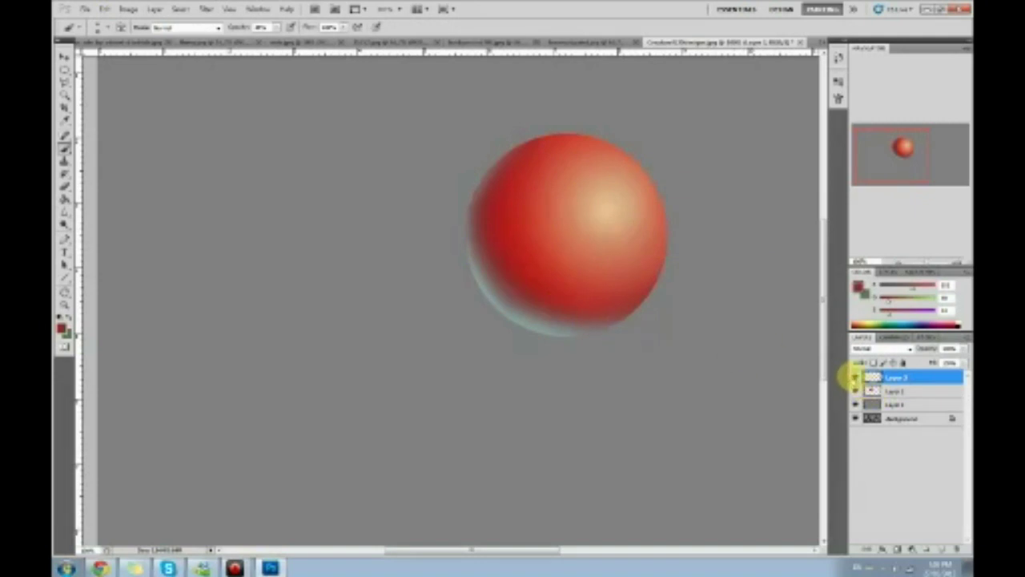
# Step: Hide the rim light layer and select the sphere's outline on its own layer
pyautogui.click(854, 376)
pyautogui.click(891, 390)
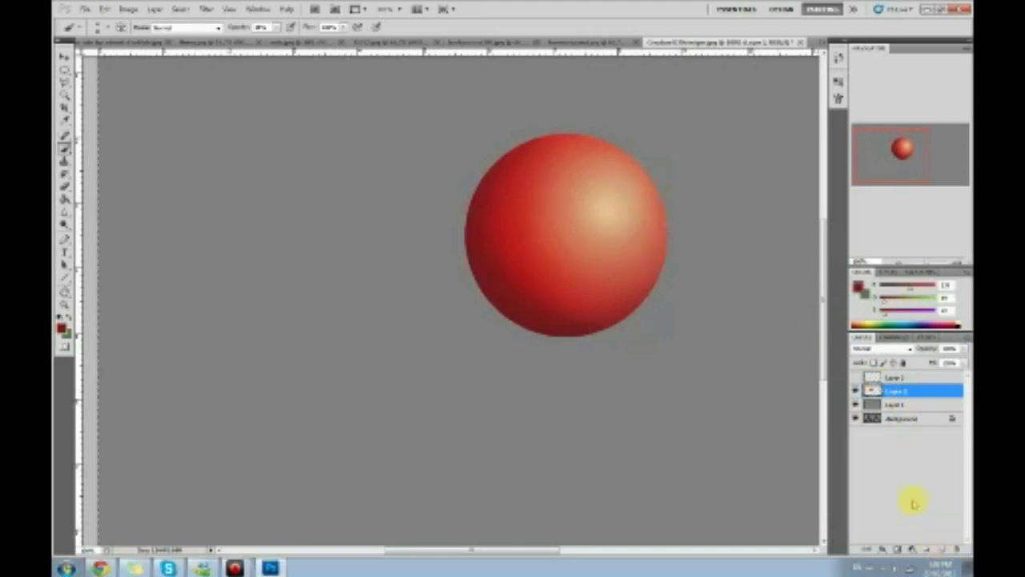
pyautogui.press('v')
pyautogui.press('Up')
pyautogui.press('Down')
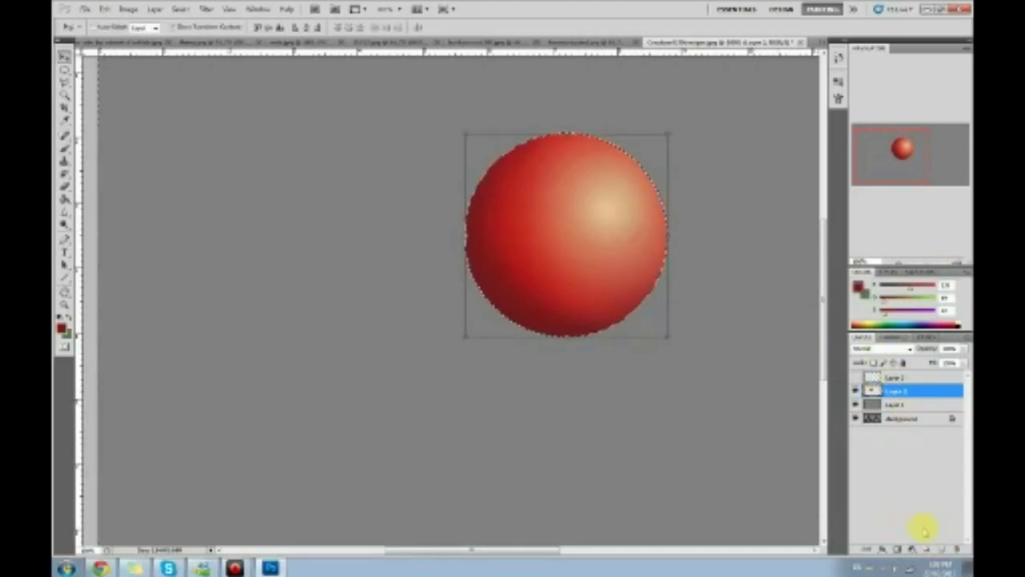
# Step: Add an empty layer directly above the sphere layer and choose a soft round brush
pyautogui.click(939, 549)
pyautogui.press('b')
pyautogui.rightClick(624, 269)
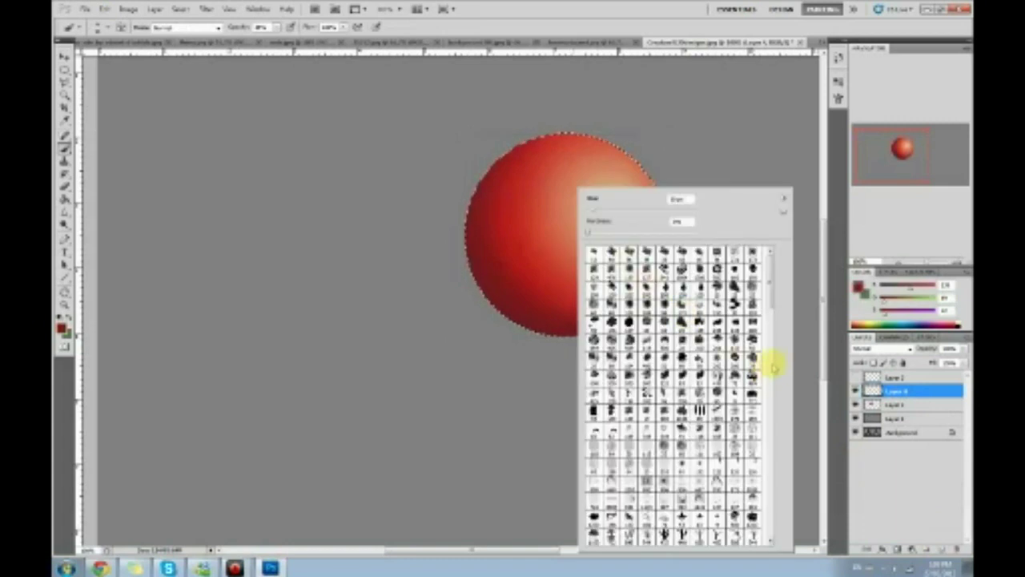
pyautogui.click(685, 463)
pyautogui.click(811, 394)
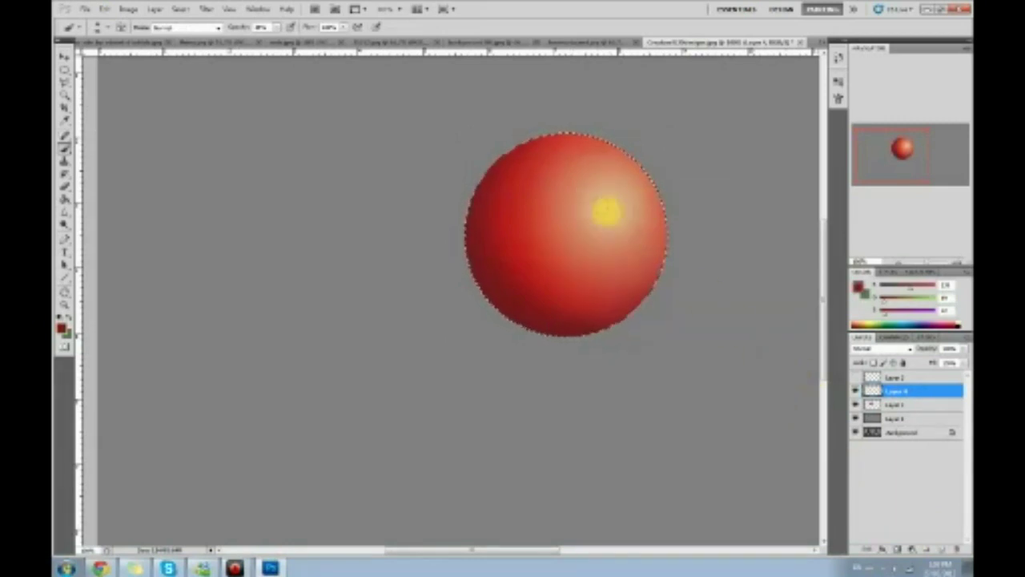
# Step: Set the foreground colour to a warm off-white
pyautogui.click(856, 285)
pyautogui.moveTo(725, 231); pyautogui.dragTo(647, 190)
pyautogui.click(898, 173)
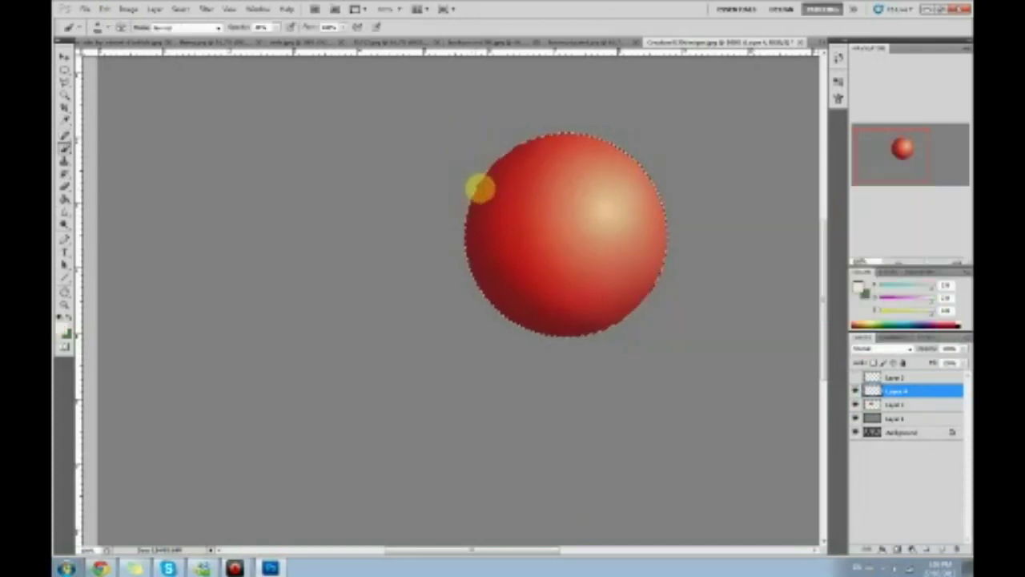
# Step: Paint a soft off-white glow across the selected sphere, lighten its lower-right edge with an adjusted brush, and clear the selection
pyautogui.moveTo(452, 212); pyautogui.dragTo(439, 181)
pyautogui.moveTo(455, 223)
pyautogui.mouseDown()
pyautogui.moveTo(437, 181)
pyautogui.moveTo(504, 228)
pyautogui.moveTo(521, 204)
pyautogui.moveTo(560, 292)
pyautogui.mouseUp()
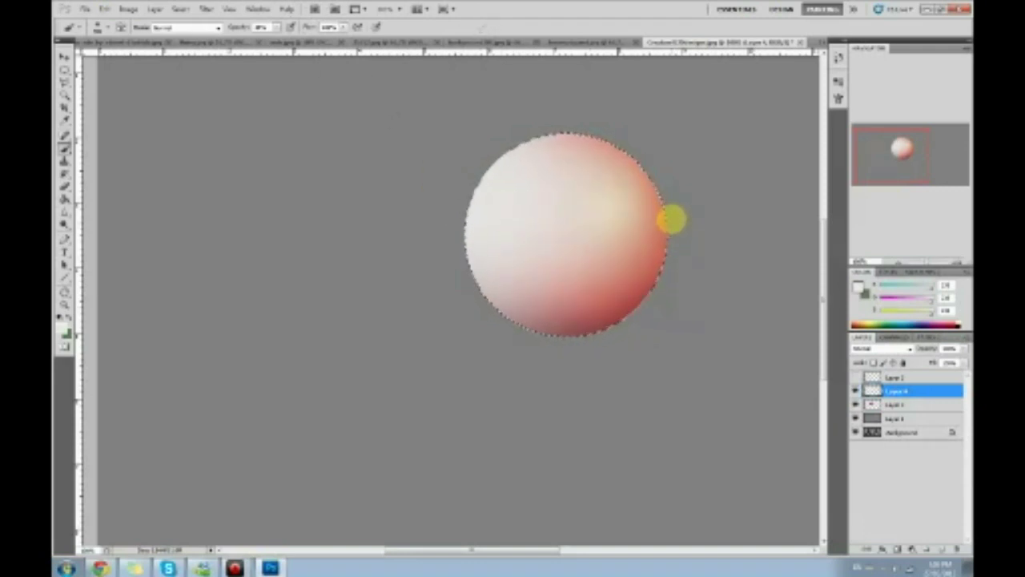
pyautogui.rightClick(643, 226)
pyautogui.click(663, 233)
pyautogui.moveTo(665, 302)
pyautogui.mouseDown()
pyautogui.moveTo(635, 271)
pyautogui.moveTo(635, 284)
pyautogui.moveTo(639, 273)
pyautogui.moveTo(566, 321)
pyautogui.mouseUp()
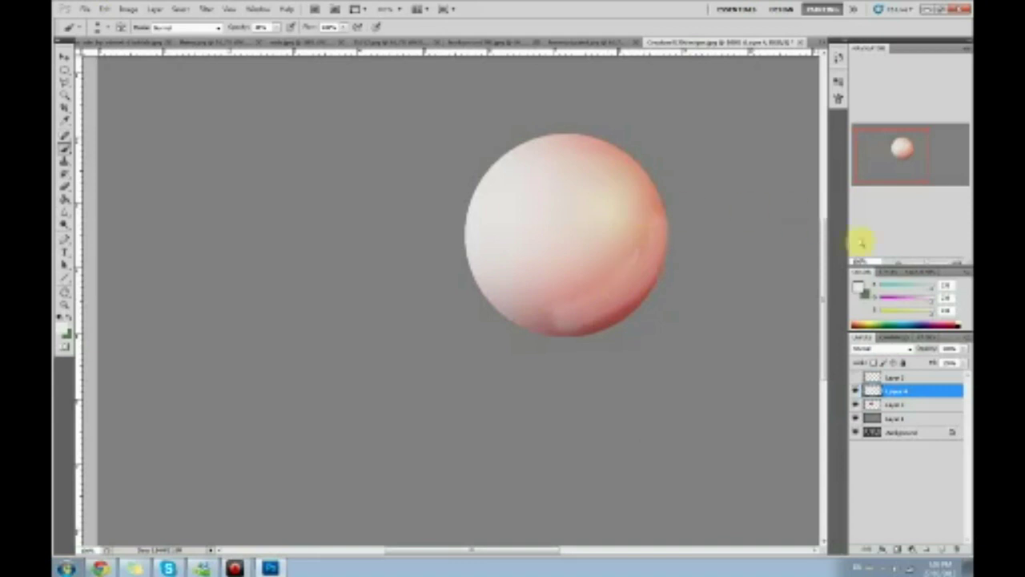
# Step: Hide the off-white glow layer, show and select the rim light layer, and soften the rim with red sampled from the sphere
pyautogui.click(856, 390)
pyautogui.click(855, 390)
pyautogui.click(856, 390)
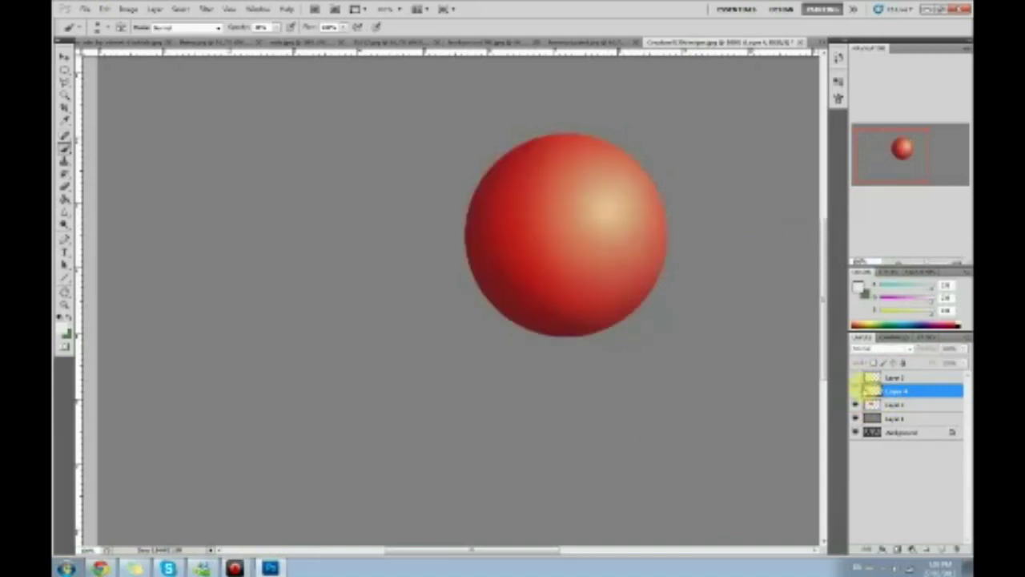
pyautogui.click(856, 377)
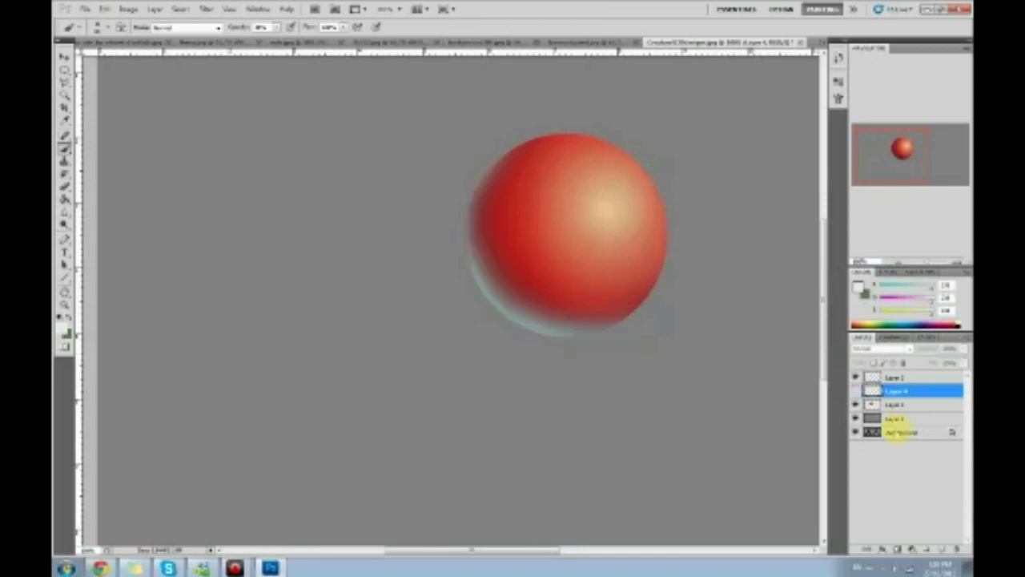
pyautogui.click(888, 376)
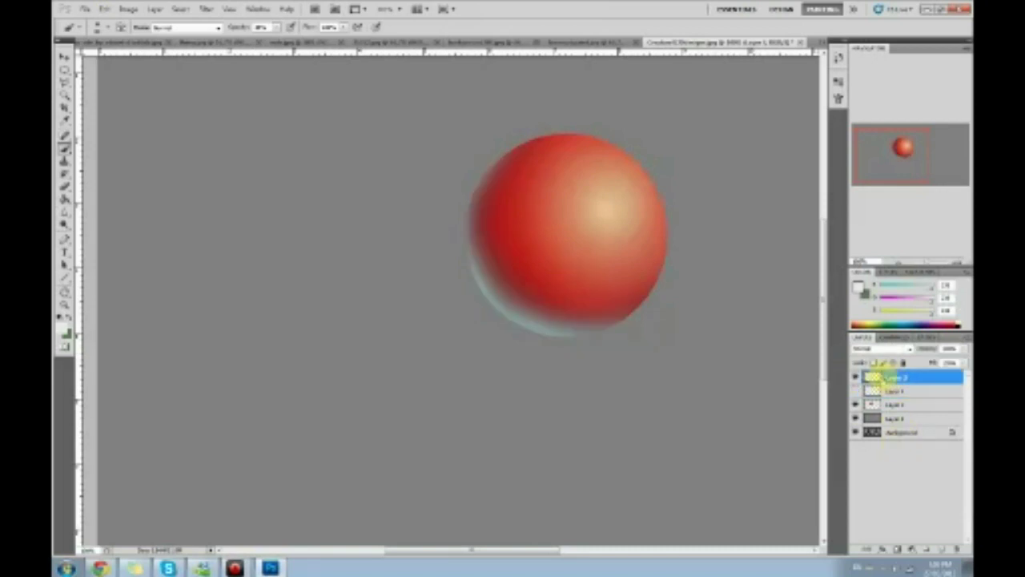
pyautogui.keyDown('alt'); pyautogui.click(493, 253); pyautogui.keyUp('alt')
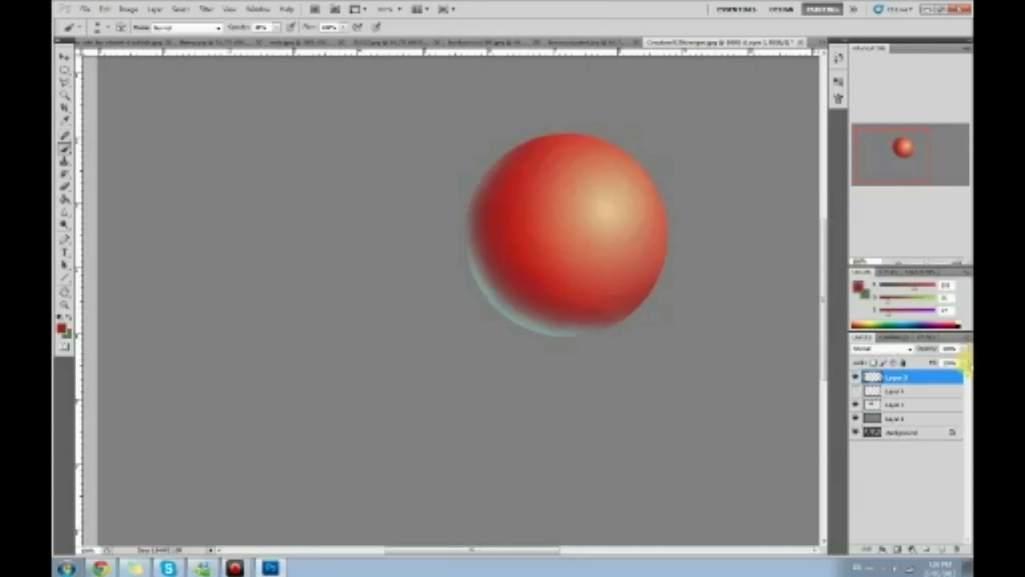
# Step: Hide the sphere, rim light and grey layers and make the Background layer with the horned creature active
pyautogui.click(855, 405)
pyautogui.click(855, 377)
pyautogui.click(856, 418)
pyautogui.click(901, 433)
pyautogui.moveTo(705, 331); pyautogui.dragTo(329, 353)
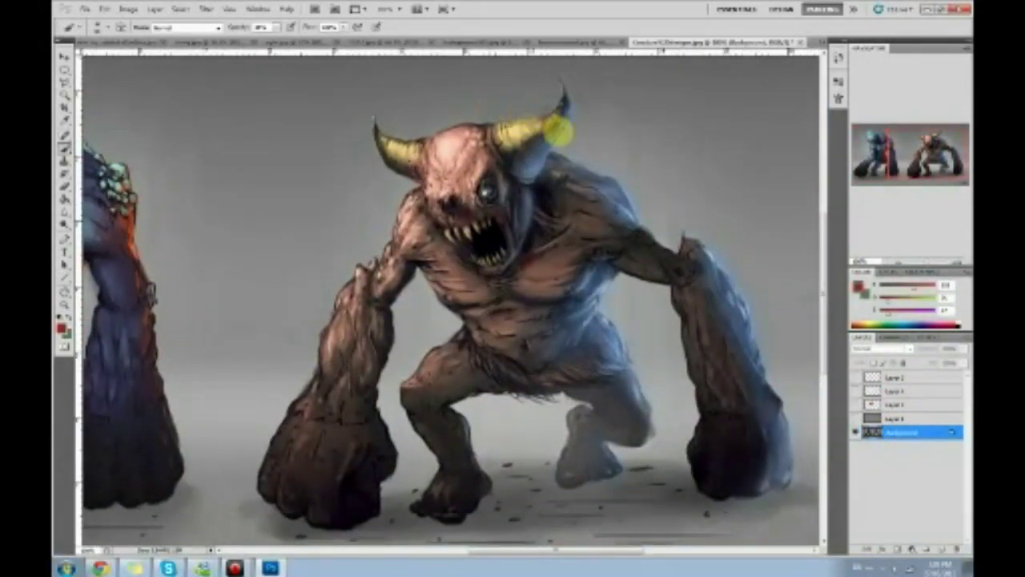
# Step: Darken the creature's horn nearest the blue light with the Burn tool, working out towards its tip
pyautogui.click(65, 226)
pyautogui.click(105, 233)
pyautogui.moveTo(530, 138)
pyautogui.mouseDown()
pyautogui.moveTo(515, 156)
pyautogui.moveTo(549, 120)
pyautogui.moveTo(513, 155)
pyautogui.moveTo(563, 104)
pyautogui.mouseUp()
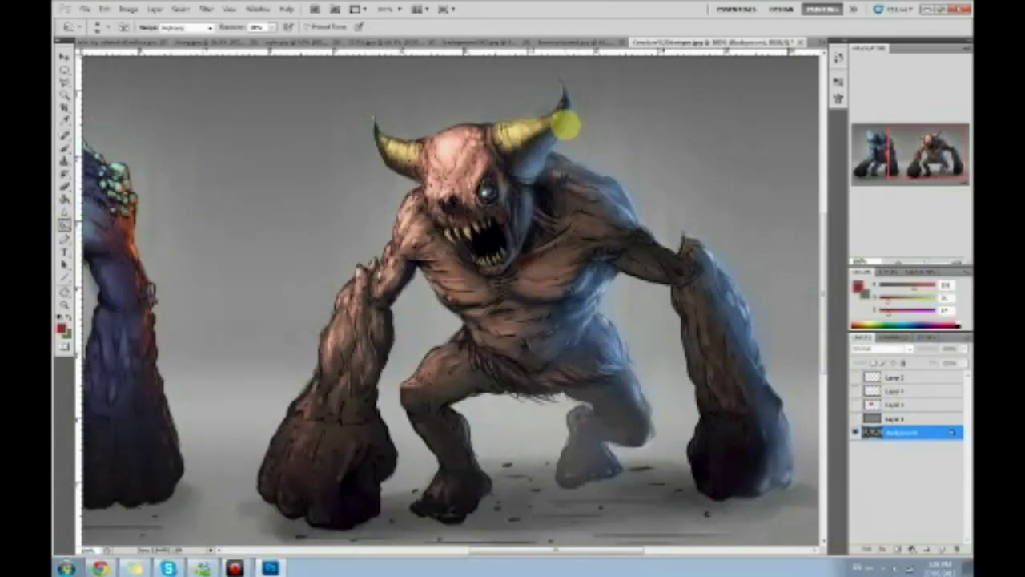
# Step: Paint sampled dark strokes over the blue rim light beneath the creature's right-hand horn
pyautogui.press('b')
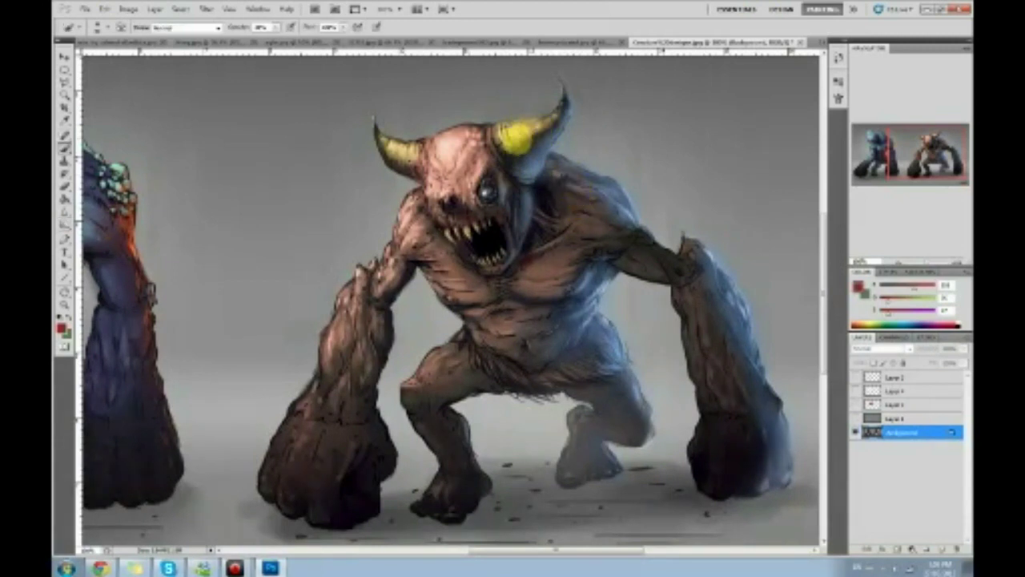
pyautogui.keyDown('alt'); pyautogui.click(525, 148); pyautogui.keyUp('alt')
pyautogui.keyDown('alt'); pyautogui.click(549, 136); pyautogui.keyUp('alt')
pyautogui.moveTo(546, 141)
pyautogui.mouseDown()
pyautogui.moveTo(527, 166)
pyautogui.moveTo(558, 121)
pyautogui.moveTo(523, 174)
pyautogui.mouseUp()
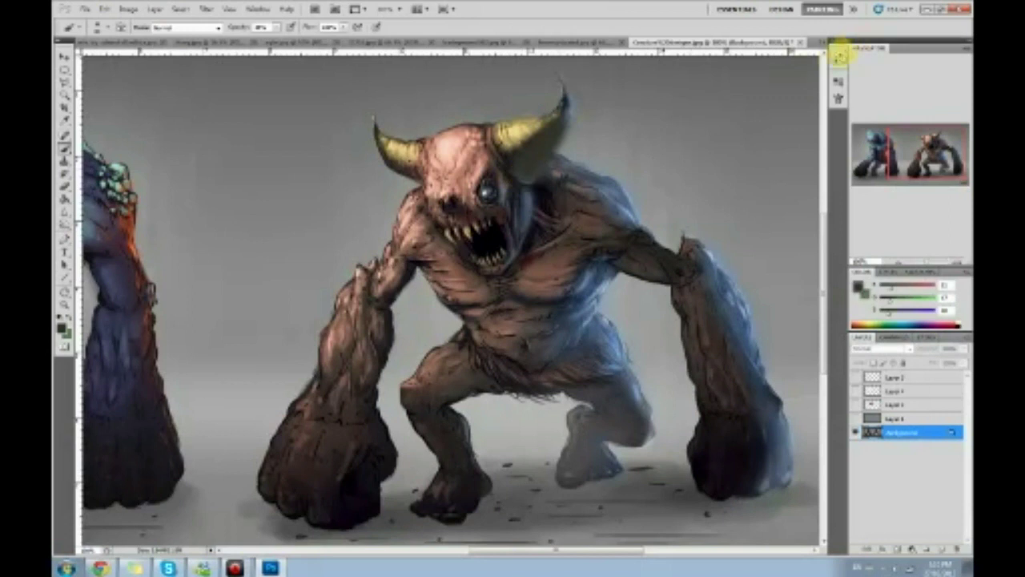
# Step: Revert the painting to the history state before the dark brush strokes on the horn
pyautogui.click(838, 57)
pyautogui.click(709, 305)
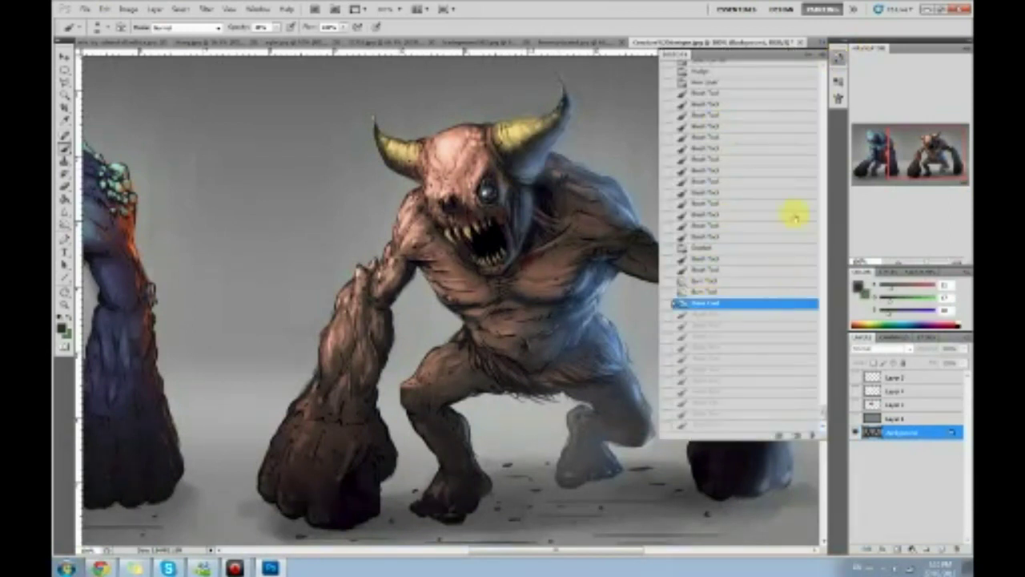
pyautogui.click(838, 57)
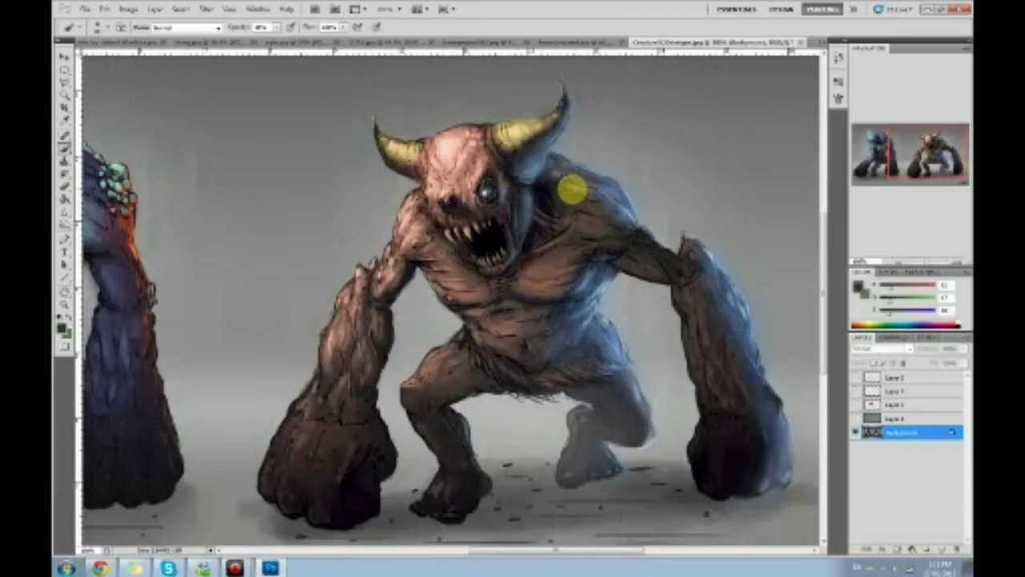
# Step: Burn the creature's rear thigh darker and paint sampled blue-grey and dark tones over the thigh and knee
pyautogui.moveTo(66, 223); pyautogui.dragTo(89, 243)
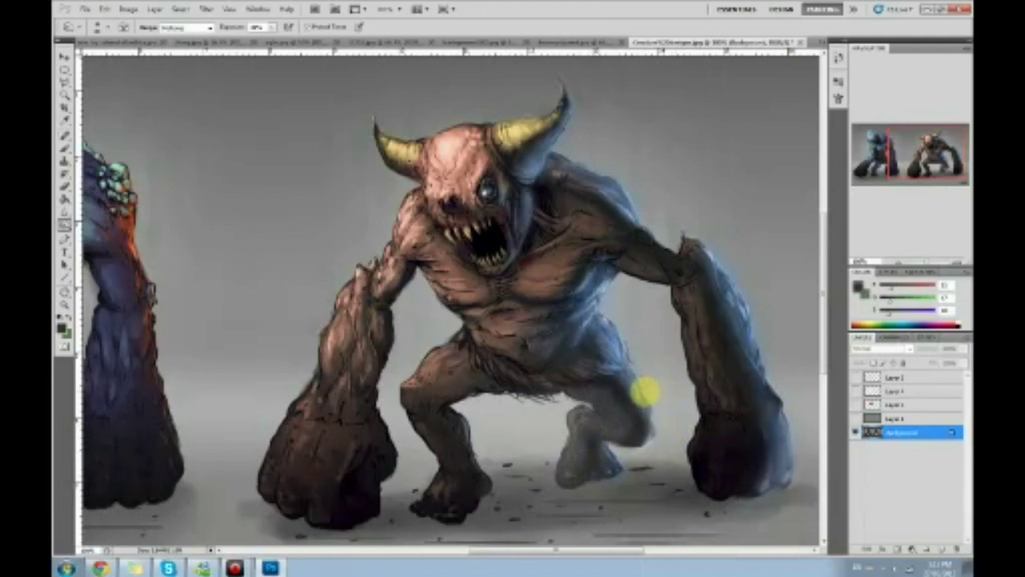
pyautogui.moveTo(641, 390)
pyautogui.mouseDown()
pyautogui.moveTo(607, 405)
pyautogui.moveTo(626, 435)
pyautogui.moveTo(586, 419)
pyautogui.moveTo(599, 402)
pyautogui.mouseUp()
pyautogui.press('b')
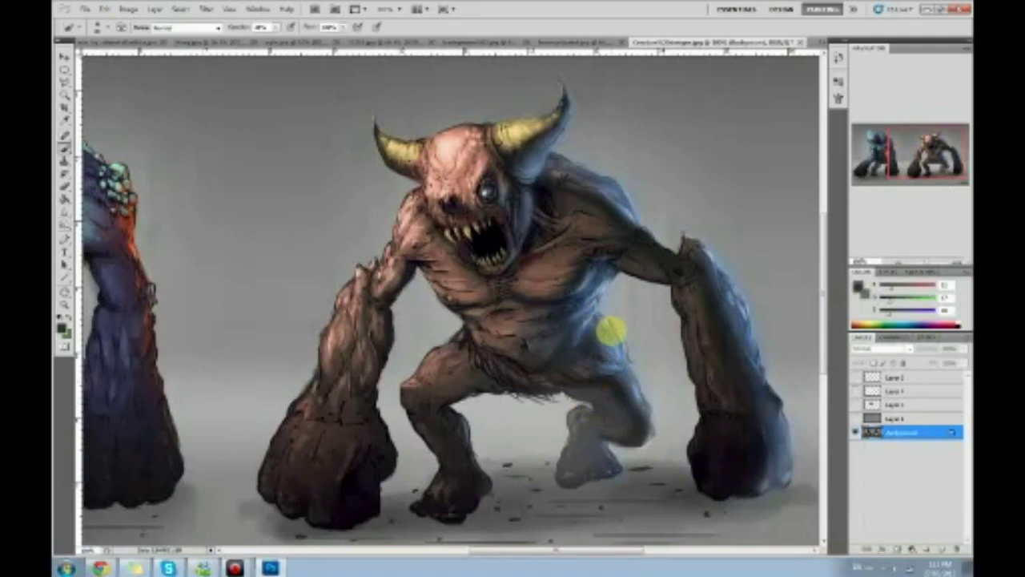
pyautogui.keyDown('alt'); pyautogui.click(605, 281); pyautogui.keyUp('alt')
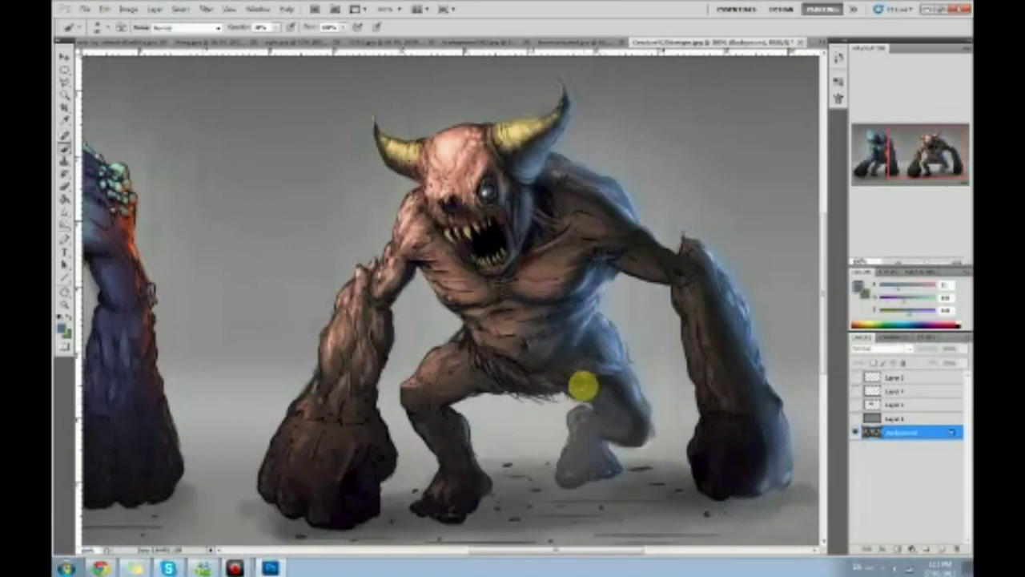
pyautogui.moveTo(583, 408); pyautogui.dragTo(640, 405)
pyautogui.keyDown('alt'); pyautogui.click(635, 407); pyautogui.keyUp('alt')
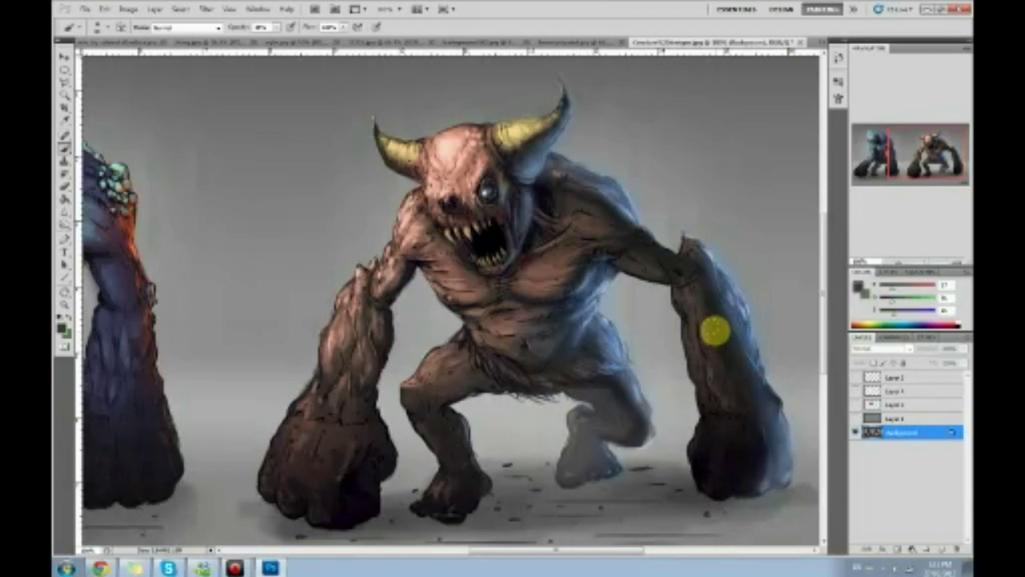
# Step: Brighten the blue rim light along the creature's waist and outer forearm with the Dodge tool
pyautogui.click(67, 226)
pyautogui.click(107, 225)
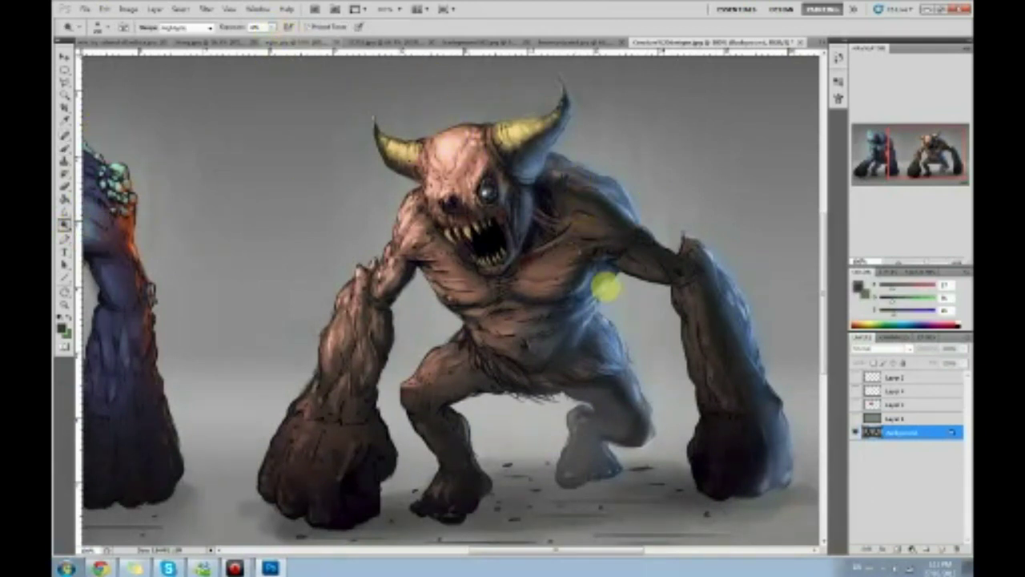
pyautogui.moveTo(590, 307)
pyautogui.mouseDown()
pyautogui.moveTo(560, 323)
pyautogui.moveTo(597, 311)
pyautogui.moveTo(582, 329)
pyautogui.moveTo(597, 317)
pyautogui.moveTo(612, 330)
pyautogui.moveTo(604, 323)
pyautogui.moveTo(613, 357)
pyautogui.moveTo(598, 340)
pyautogui.moveTo(613, 362)
pyautogui.moveTo(587, 353)
pyautogui.moveTo(594, 370)
pyautogui.moveTo(613, 358)
pyautogui.moveTo(626, 385)
pyautogui.moveTo(632, 377)
pyautogui.moveTo(634, 386)
pyautogui.moveTo(621, 362)
pyautogui.moveTo(649, 429)
pyautogui.moveTo(641, 444)
pyautogui.moveTo(727, 259)
pyautogui.moveTo(684, 234)
pyautogui.moveTo(752, 344)
pyautogui.moveTo(757, 387)
pyautogui.mouseUp()
# Step: Sample the light grey backdrop and haze the creature's rear lower leg and foot with soft brush strokes
pyautogui.press('b')
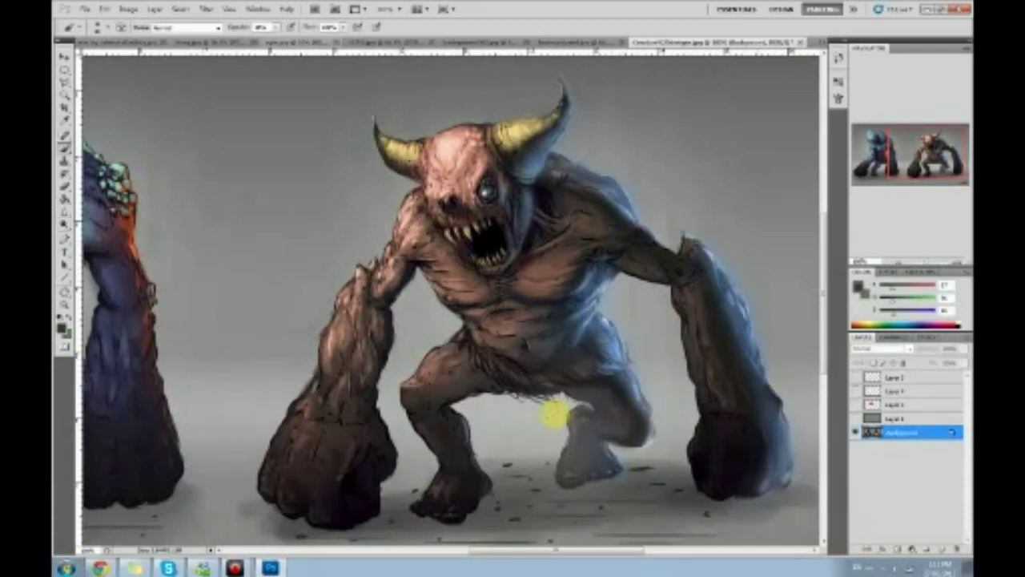
pyautogui.keyDown('alt'); pyautogui.click(545, 411); pyautogui.keyUp('alt')
pyautogui.moveTo(560, 413)
pyautogui.mouseDown()
pyautogui.moveTo(550, 405)
pyautogui.moveTo(575, 437)
pyautogui.moveTo(550, 423)
pyautogui.moveTo(586, 452)
pyautogui.moveTo(561, 439)
pyautogui.moveTo(637, 456)
pyautogui.moveTo(630, 435)
pyautogui.moveTo(560, 439)
pyautogui.moveTo(622, 405)
pyautogui.moveTo(579, 456)
pyautogui.moveTo(584, 470)
pyautogui.moveTo(613, 474)
pyautogui.mouseUp()
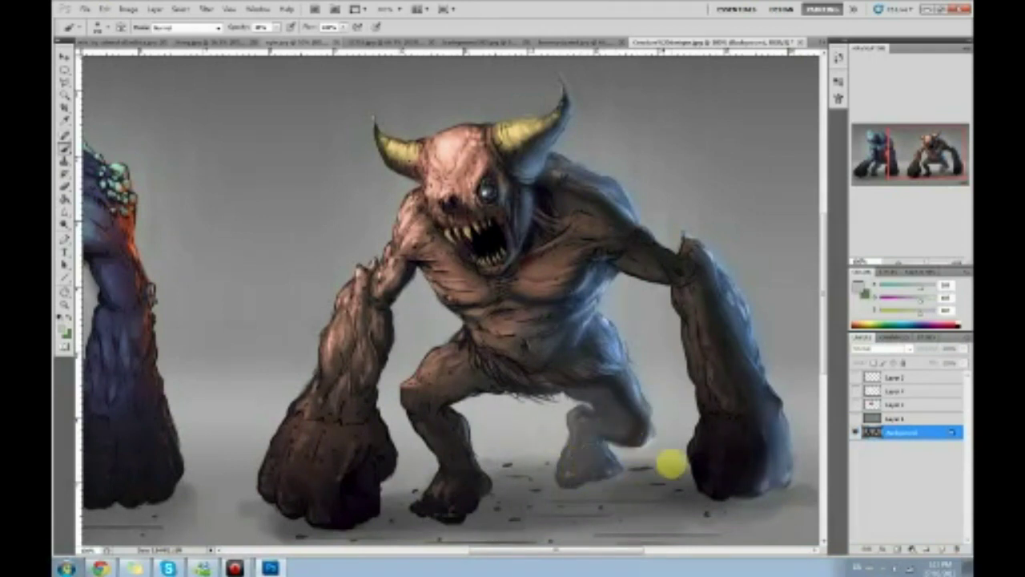
pyautogui.moveTo(584, 457); pyautogui.dragTo(554, 476)
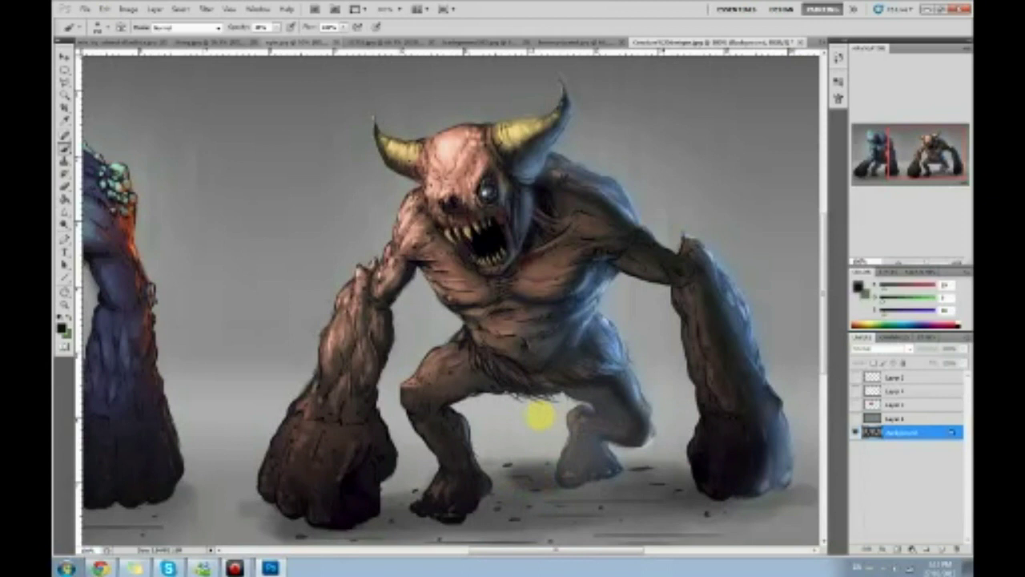
# Step: Paint sampled ground greys over the dark specks around the rear foot and beside the right-hand fist
pyautogui.keyDown('alt'); pyautogui.click(528, 490); pyautogui.keyUp('alt')
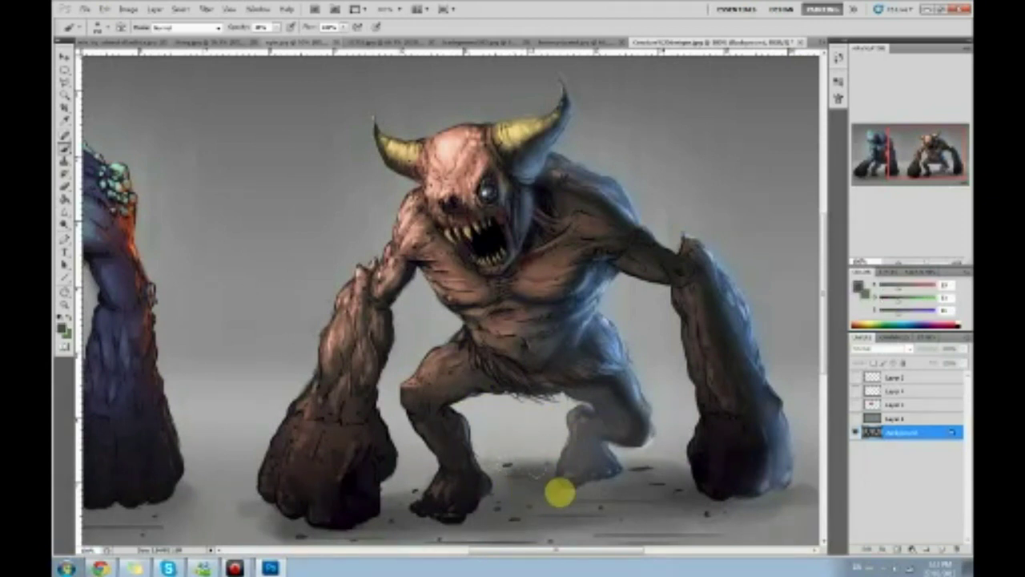
pyautogui.keyDown('alt'); pyautogui.click(547, 453); pyautogui.keyUp('alt')
pyautogui.moveTo(536, 463)
pyautogui.mouseDown()
pyautogui.moveTo(520, 462)
pyautogui.moveTo(530, 453)
pyautogui.mouseUp()
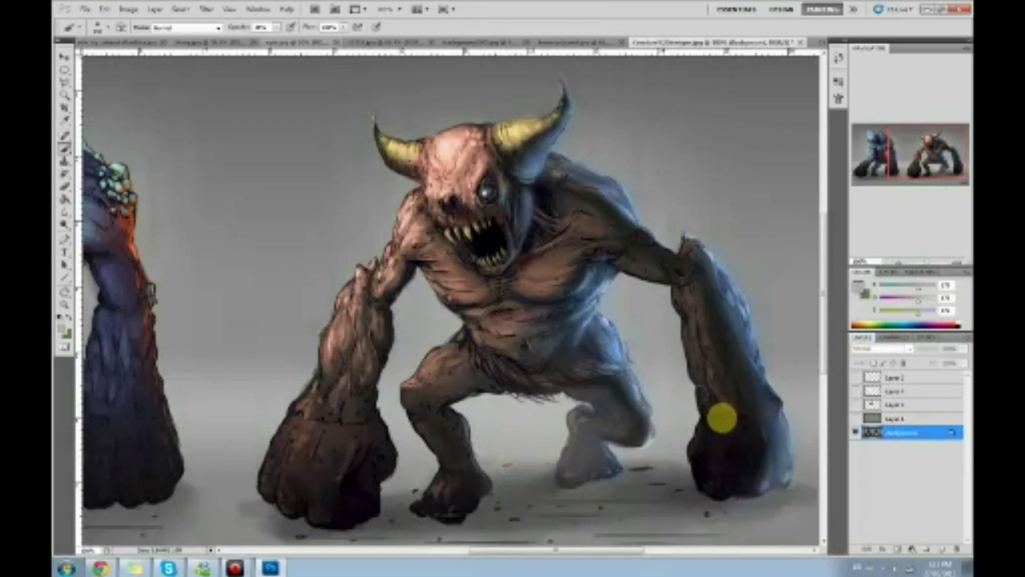
pyautogui.keyDown('alt'); pyautogui.click(652, 456); pyautogui.keyUp('alt')
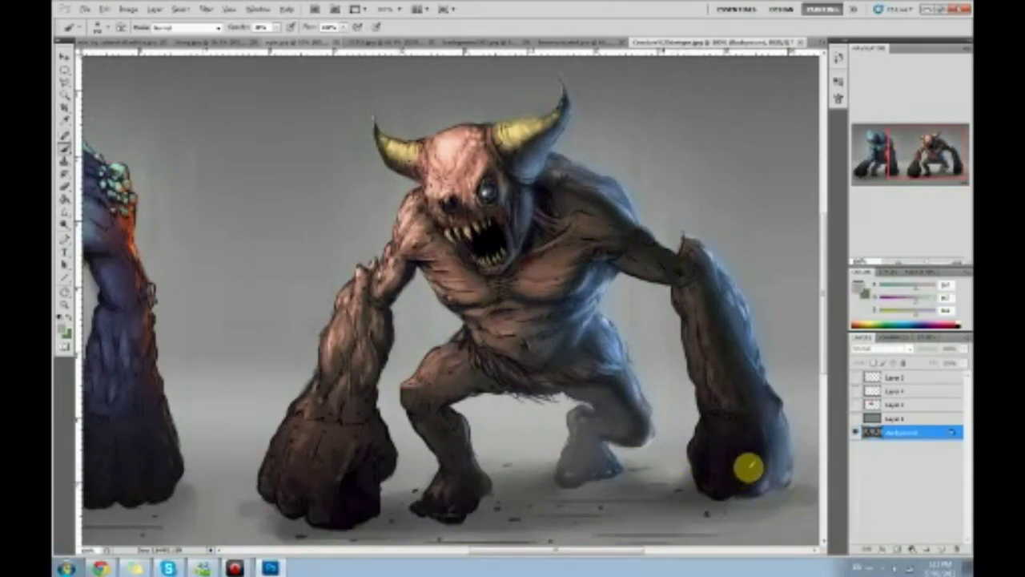
pyautogui.keyDown('alt'); pyautogui.click(690, 498); pyautogui.keyUp('alt')
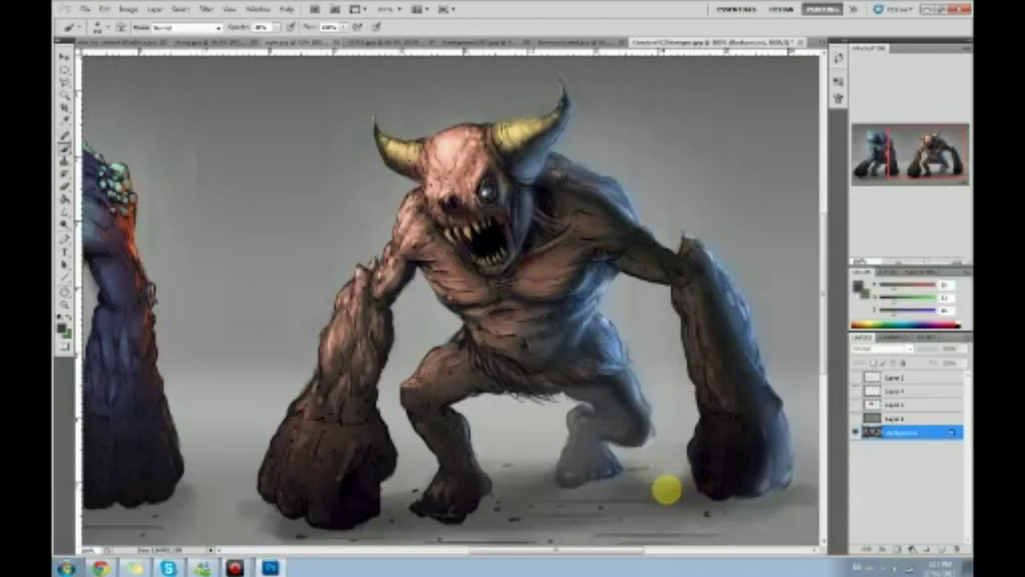
# Step: Show the grey and red sphere layers again and make the sphere layer active
pyautogui.moveTo(698, 327); pyautogui.dragTo(594, 358)
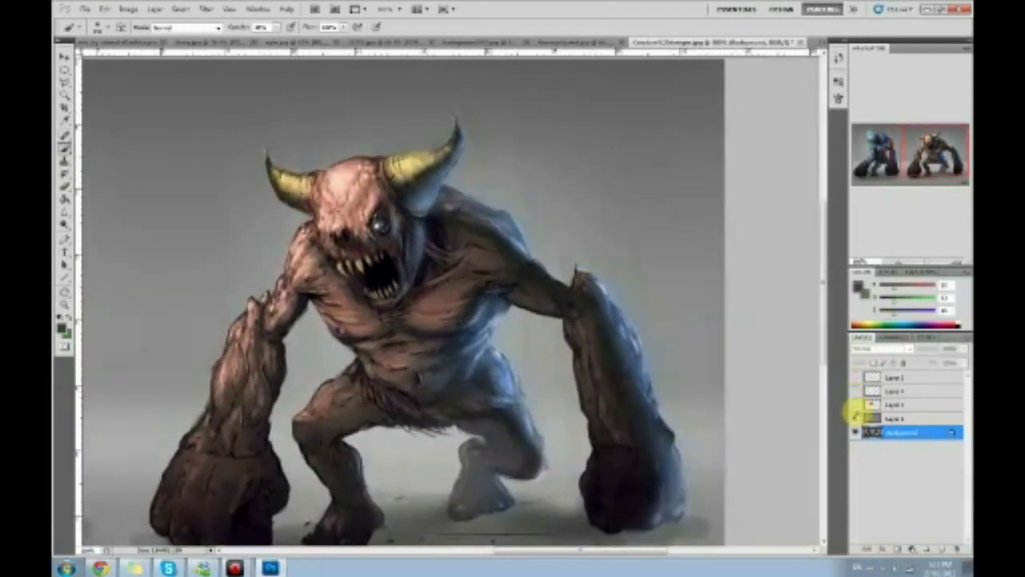
pyautogui.click(856, 419)
pyautogui.click(856, 405)
pyautogui.moveTo(429, 297); pyautogui.dragTo(778, 237)
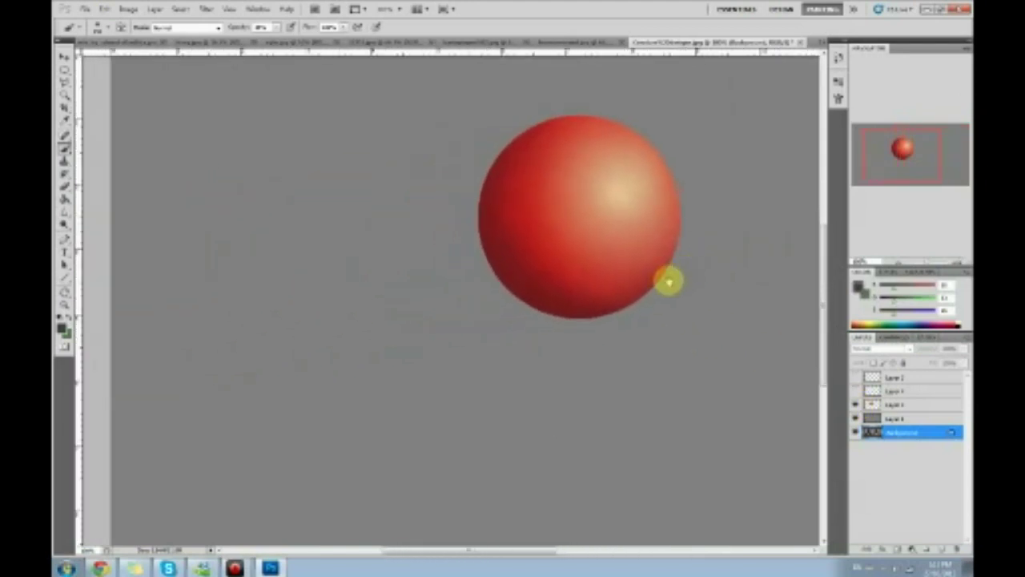
pyautogui.moveTo(668, 281); pyautogui.dragTo(642, 293)
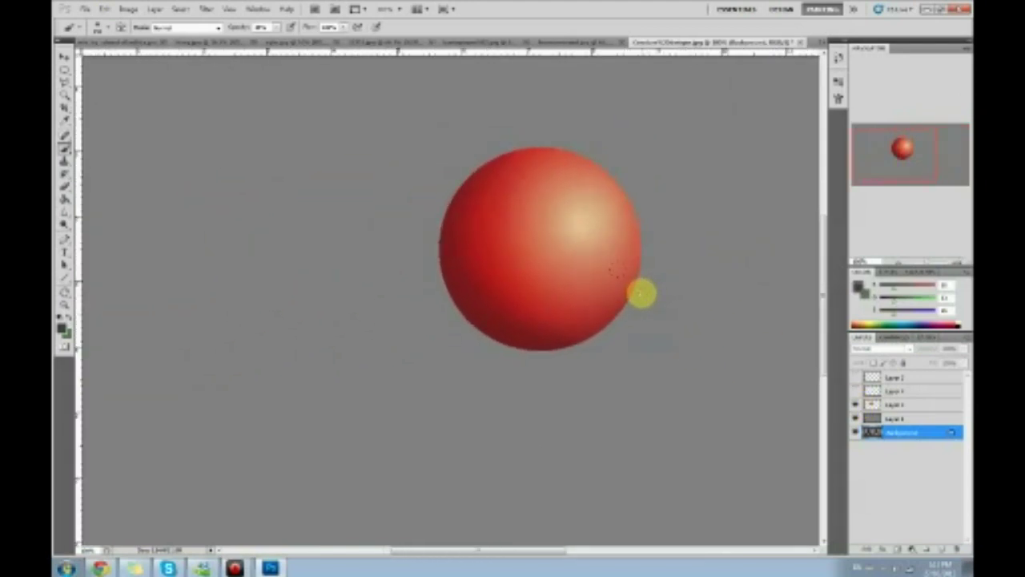
pyautogui.click(873, 404)
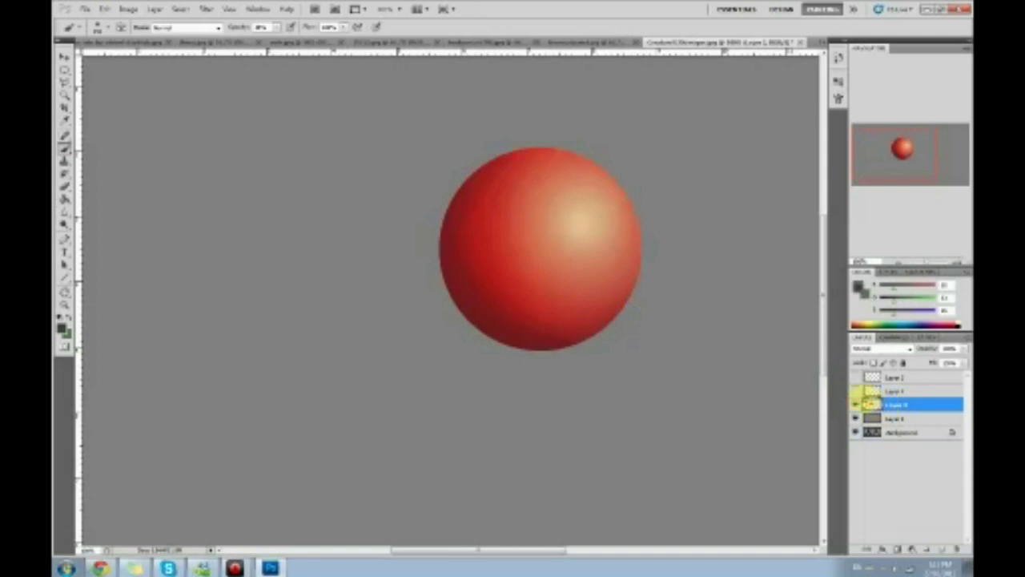
# Step: Set the foreground colour to a bright red
pyautogui.moveTo(916, 287); pyautogui.dragTo(933, 287)
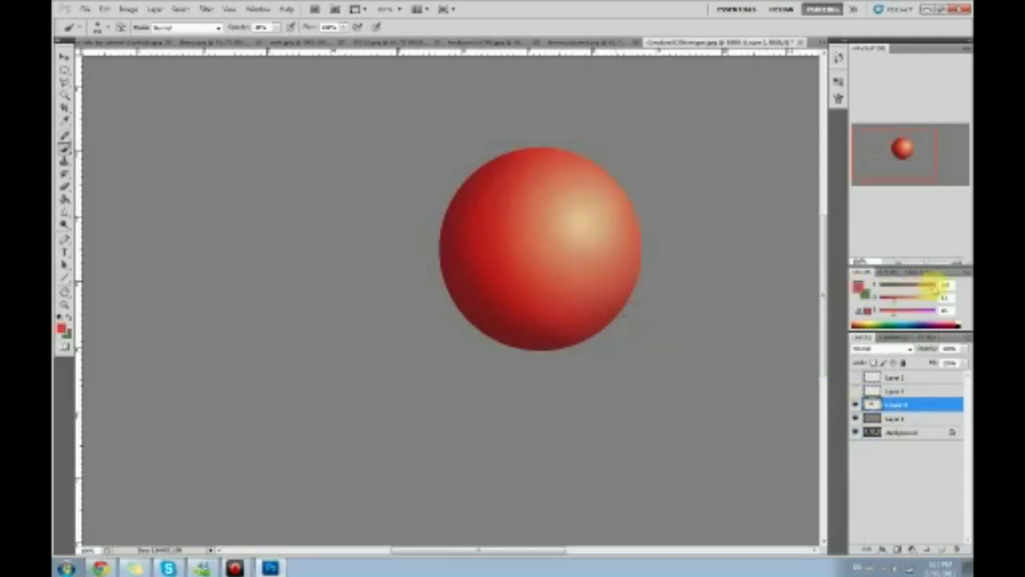
pyautogui.click(893, 298)
pyautogui.hotkey('ctrl', '0')
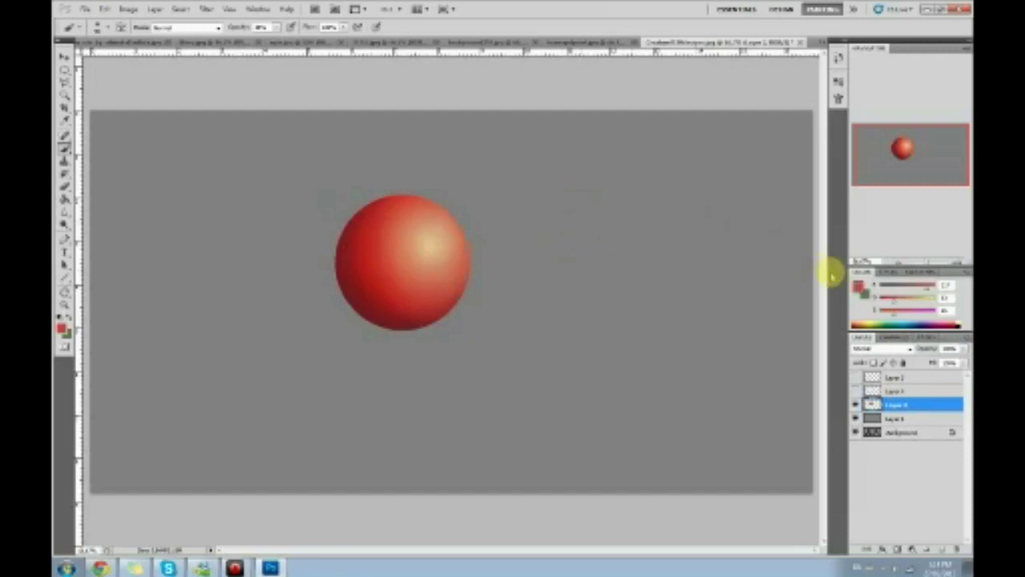
# Step: Draw dark teal arrow strokes beside the sphere to indicate direction, and undo them
pyautogui.moveTo(895, 286); pyautogui.dragTo(878, 286)
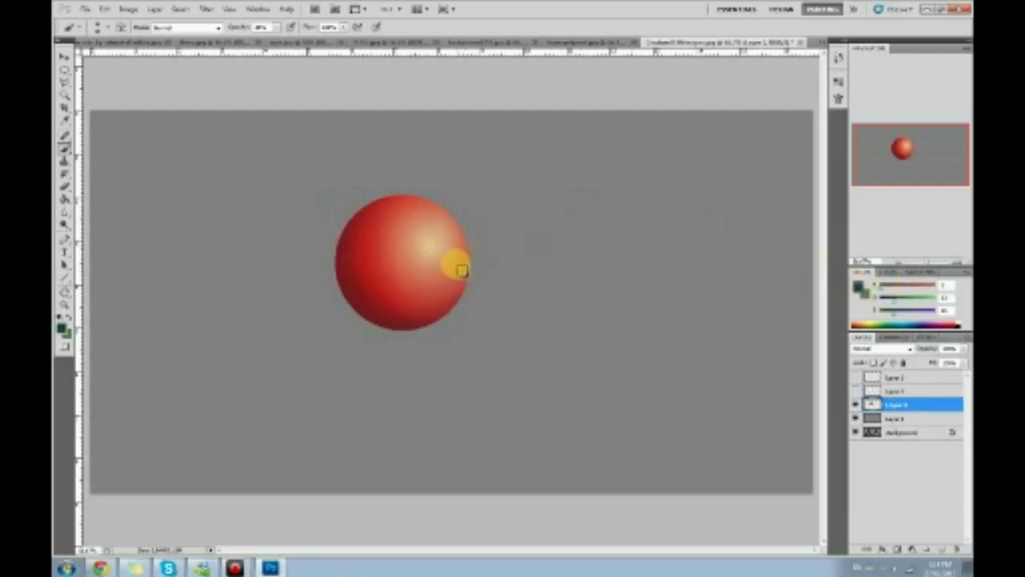
pyautogui.moveTo(447, 271)
pyautogui.mouseDown()
pyautogui.moveTo(533, 273)
pyautogui.moveTo(528, 265)
pyautogui.mouseUp()
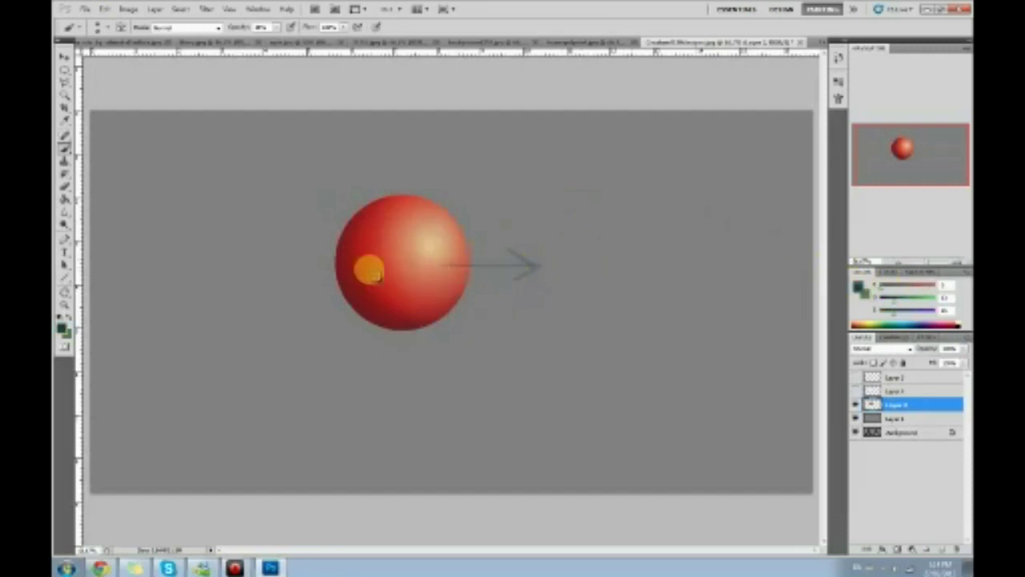
pyautogui.moveTo(295, 266); pyautogui.dragTo(323, 294)
pyautogui.hotkey('ctrl', 'alt', 'z')
pyautogui.hotkey('ctrl', 'alt', 'z')
pyautogui.hotkey('ctrl', 'alt', 'z')
pyautogui.hotkey('ctrl', 'alt', 'z')
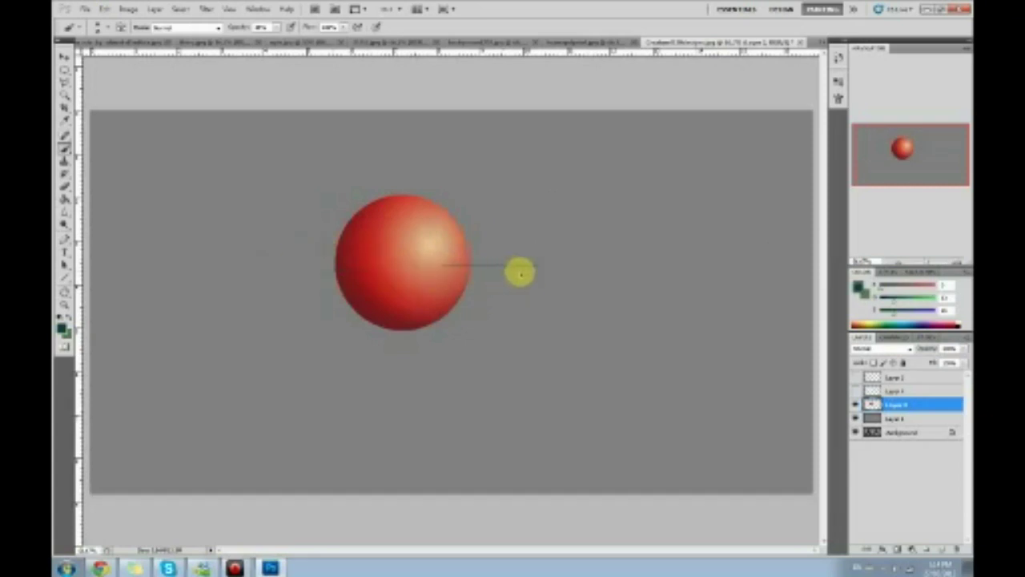
# Step: Try to move the sphere downward, undo the move, and return to the Brush tool on the sphere layer
pyautogui.press('v')
pyautogui.click(888, 406)
pyautogui.moveTo(433, 268)
pyautogui.mouseDown()
pyautogui.moveTo(435, 335)
pyautogui.moveTo(441, 254)
pyautogui.moveTo(454, 275)
pyautogui.moveTo(391, 295)
pyautogui.moveTo(428, 229)
pyautogui.moveTo(423, 364)
pyautogui.mouseUp()
pyautogui.hotkey('ctrl', 'z')
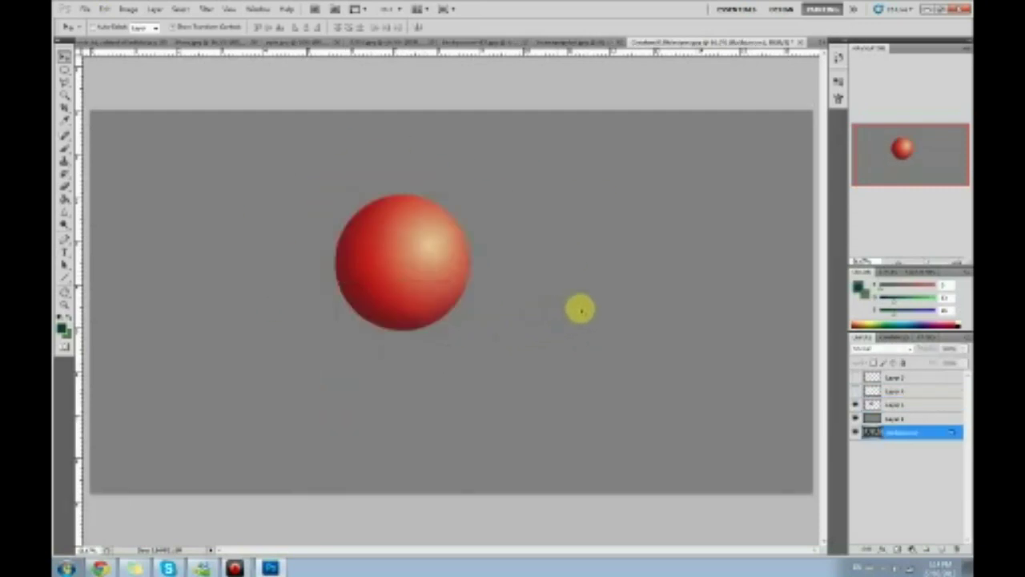
pyautogui.press('b')
pyautogui.click(881, 406)
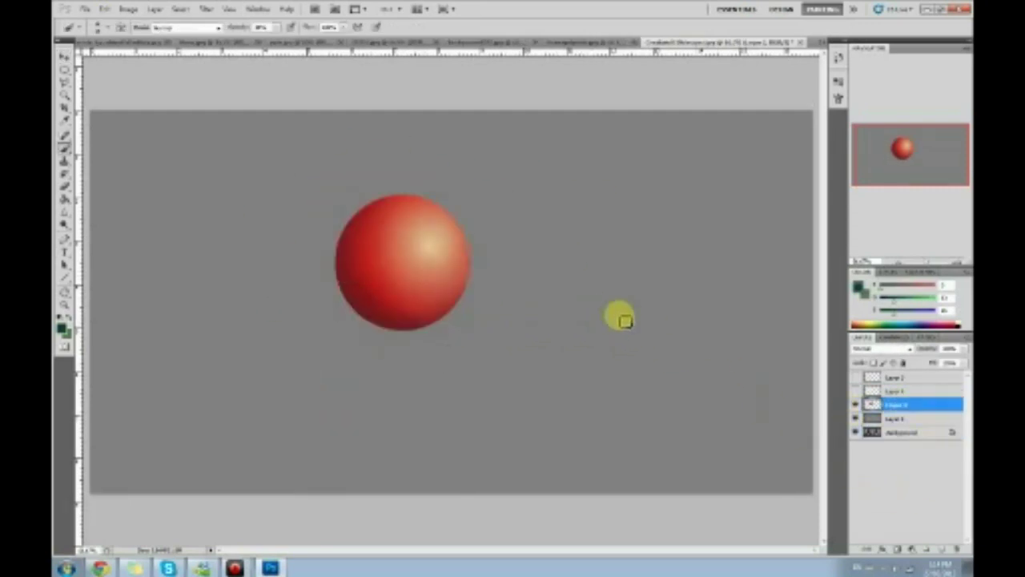
# Step: Sample red from the sphere and draw labelled vertical, horizontal and diagonal direction arrows from its centre
pyautogui.keyDown('alt'); pyautogui.click(384, 298); pyautogui.keyUp('alt')
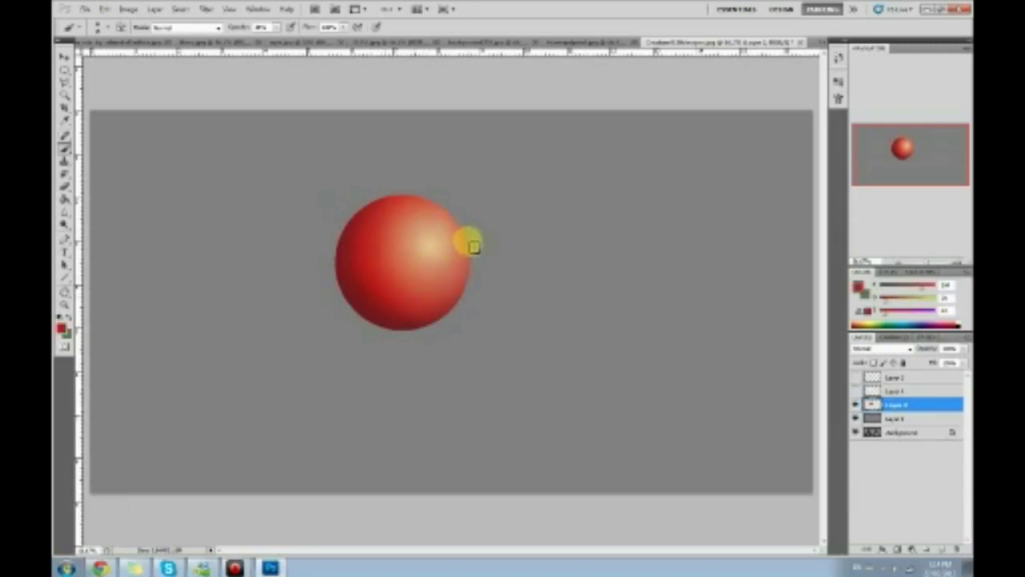
pyautogui.moveTo(403, 211)
pyautogui.mouseDown()
pyautogui.moveTo(400, 163)
pyautogui.moveTo(387, 170)
pyautogui.moveTo(414, 171)
pyautogui.mouseUp()
pyautogui.moveTo(403, 262); pyautogui.dragTo(553, 262)
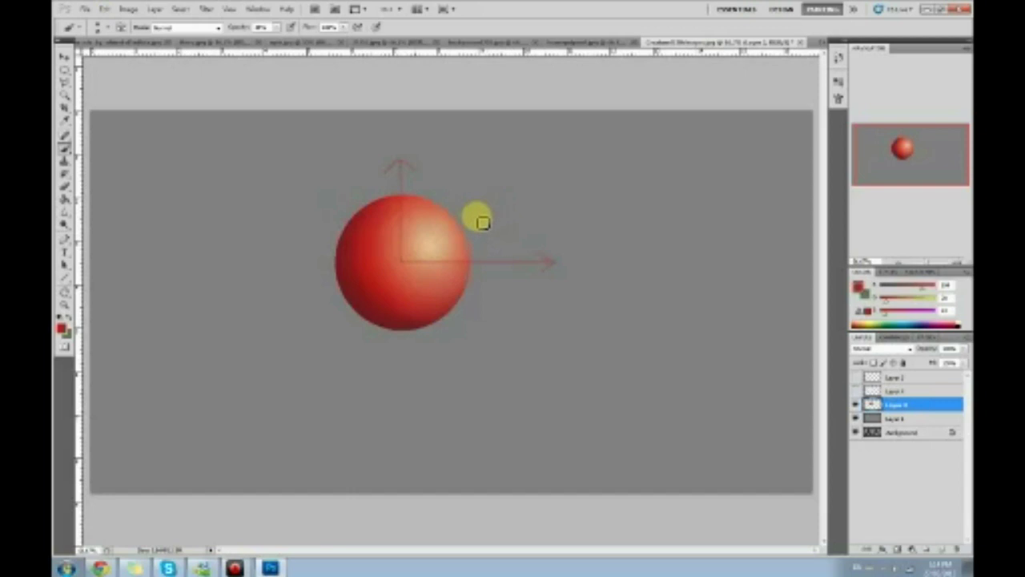
pyautogui.moveTo(403, 260); pyautogui.dragTo(484, 211)
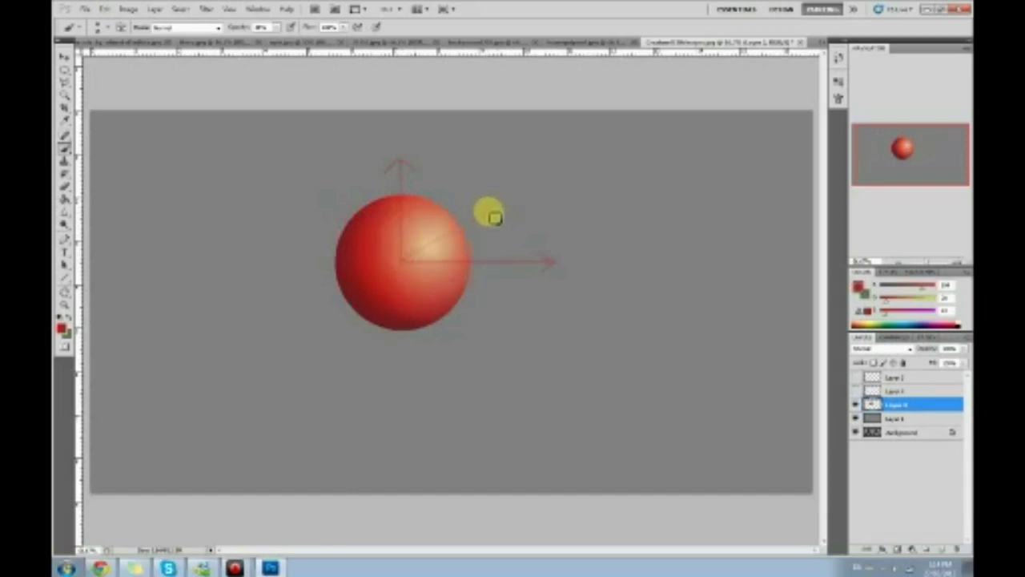
pyautogui.press('e')
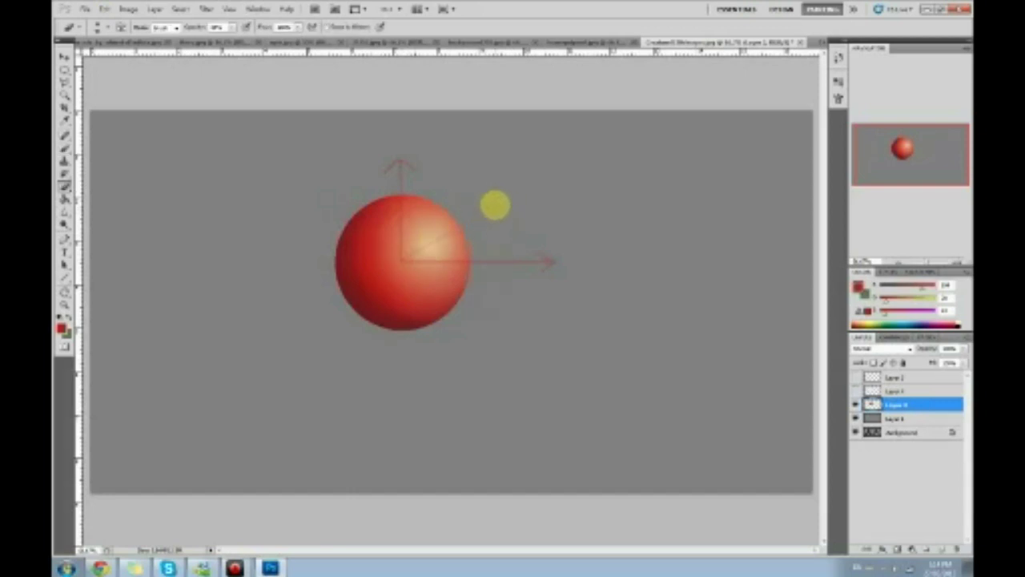
pyautogui.press('b')
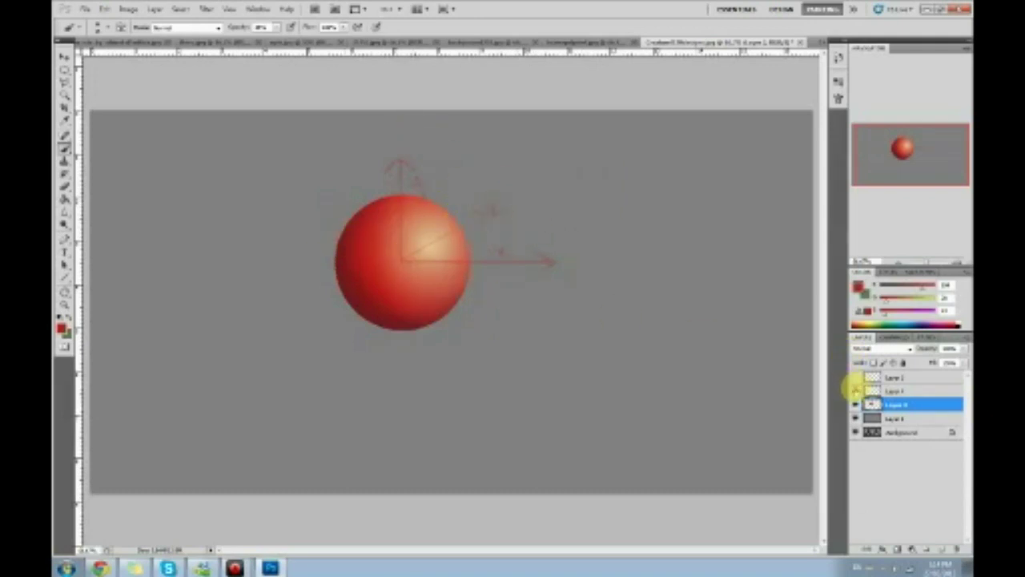
# Step: Preview the sphere's rim light layer, then hide all sphere and grey layers and make the Background layer active
pyautogui.click(856, 383)
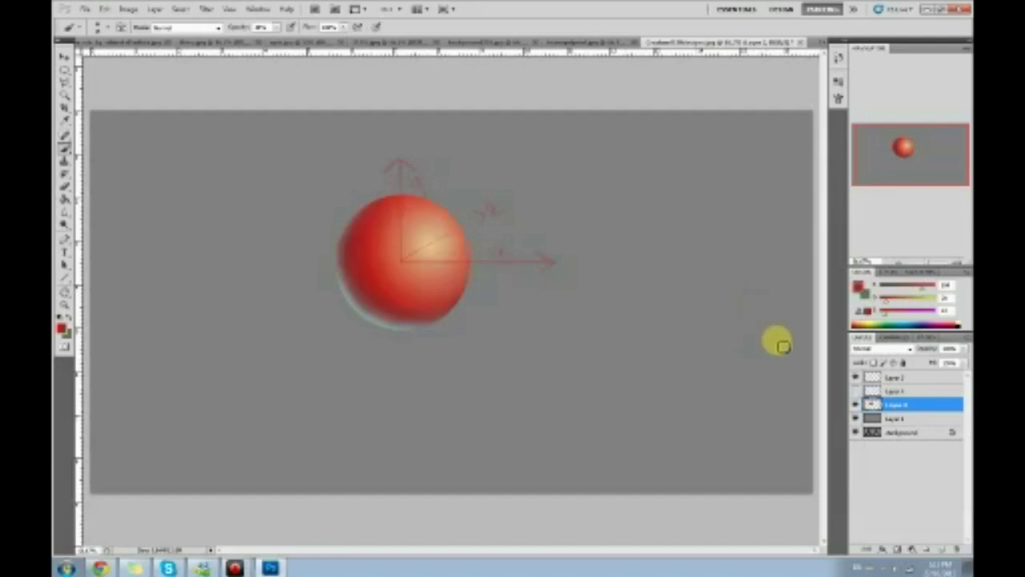
pyautogui.moveTo(855, 418); pyautogui.dragTo(856, 378)
pyautogui.click(894, 433)
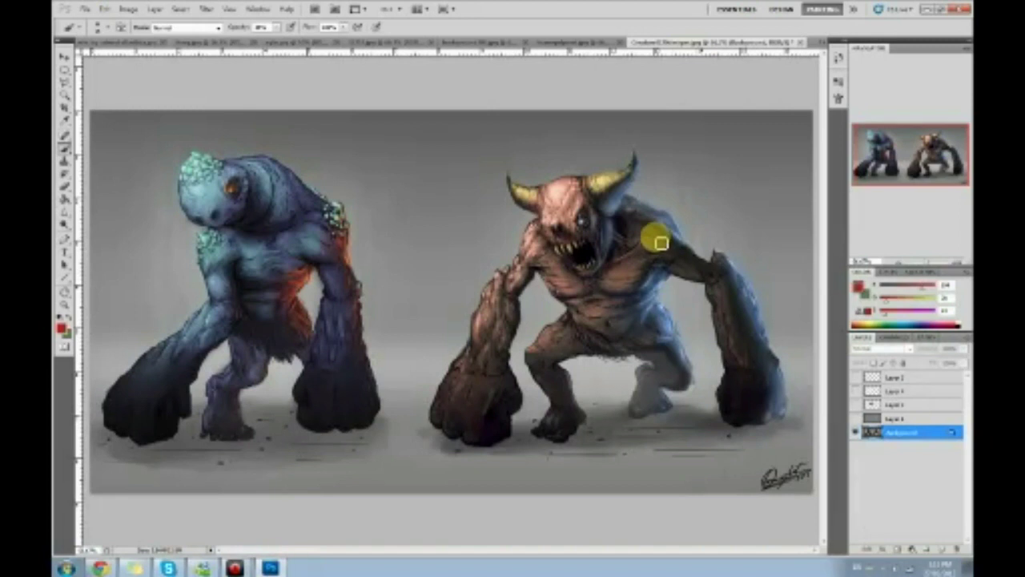
# Step: Add a new layer above the Background and set the foreground colour to pure bright red
pyautogui.click(944, 548)
pyautogui.click(859, 286)
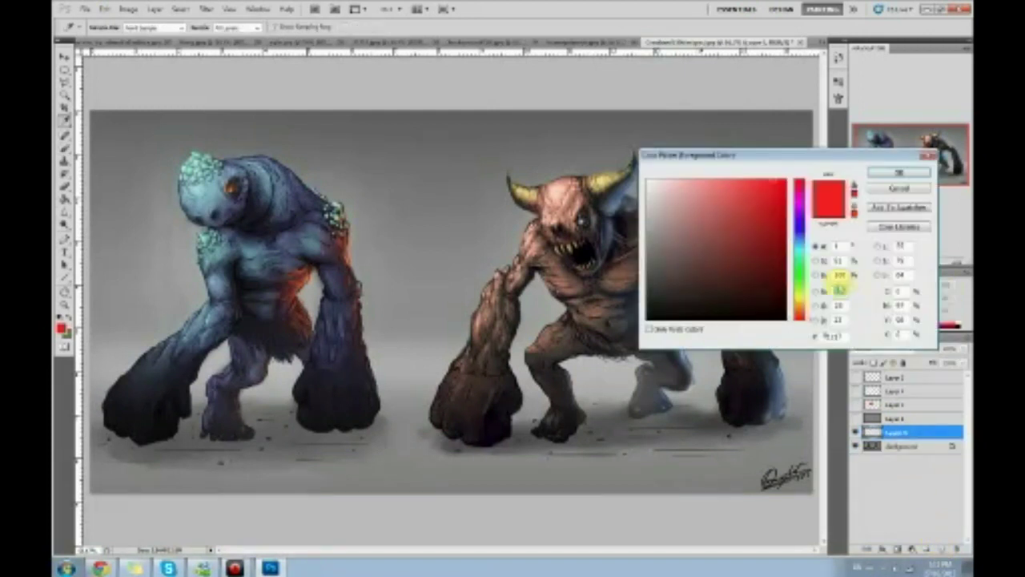
pyautogui.click(899, 171)
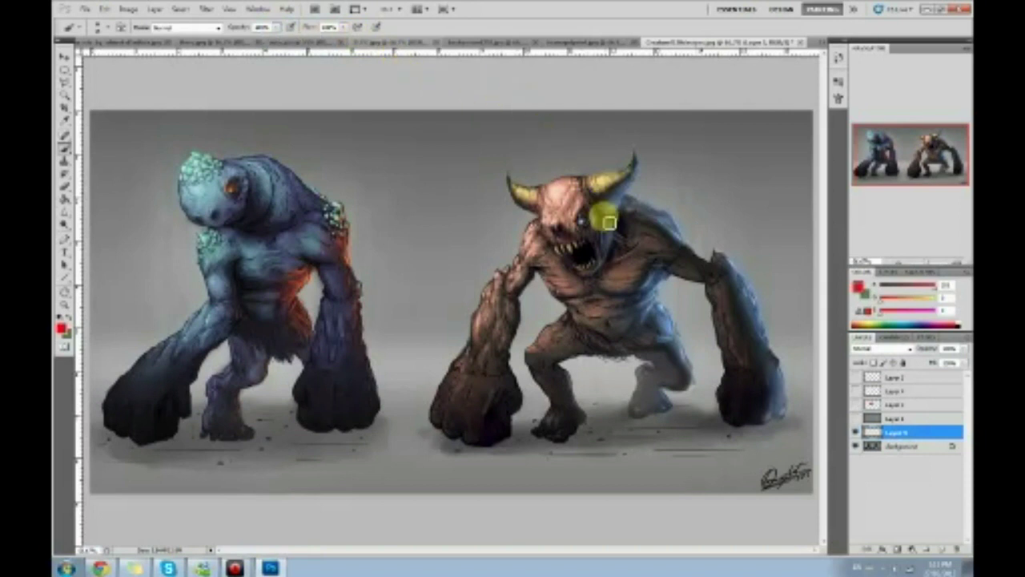
# Step: Paint a red contour line across the horned creature's waist, partly erase its end, and undo the strokes
pyautogui.moveTo(575, 315); pyautogui.dragTo(639, 304)
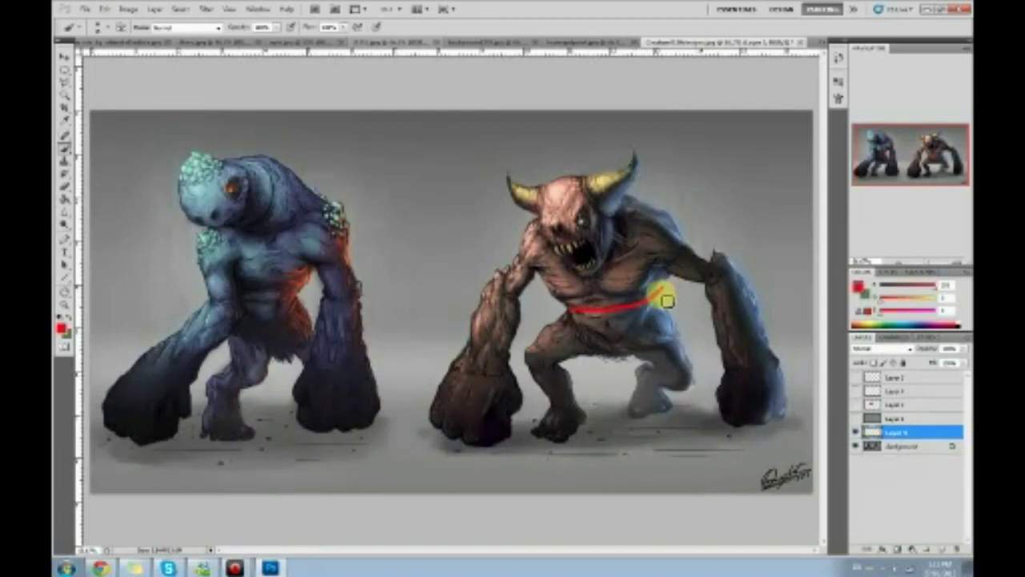
pyautogui.moveTo(651, 305)
pyautogui.mouseDown()
pyautogui.moveTo(673, 285)
pyautogui.moveTo(671, 300)
pyautogui.mouseUp()
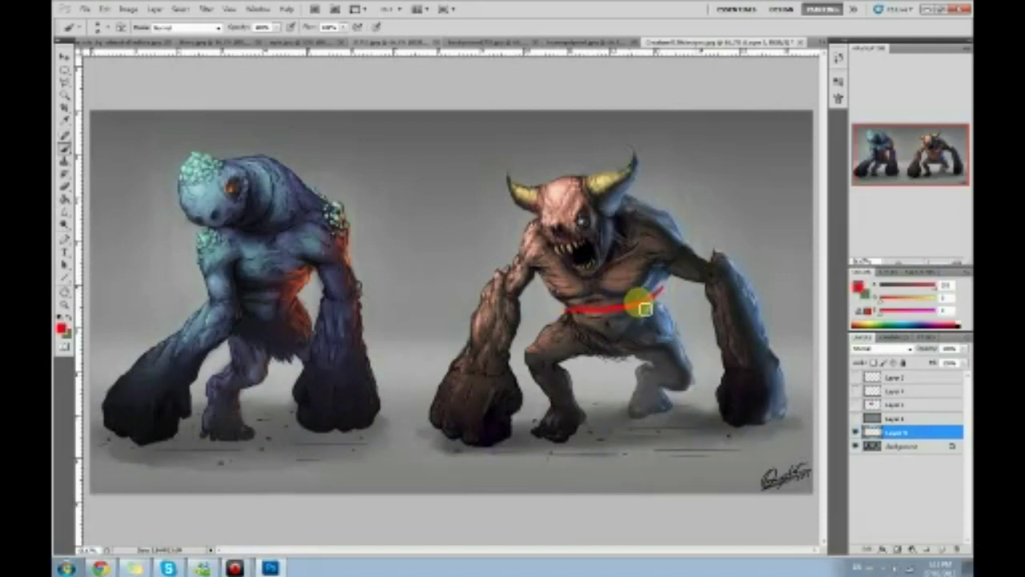
pyautogui.press('e')
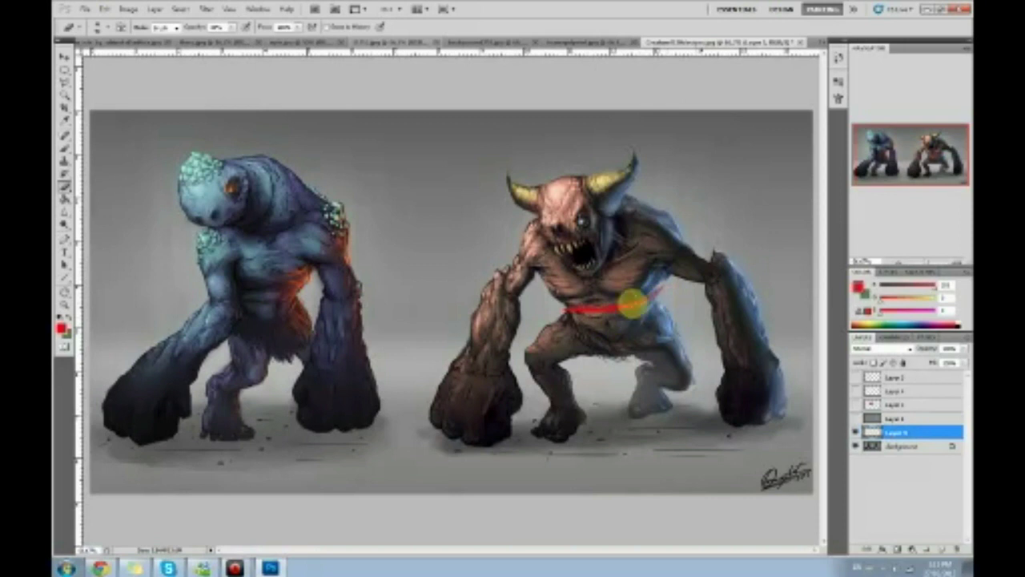
pyautogui.press('b')
pyautogui.moveTo(604, 301); pyautogui.dragTo(606, 309)
pyautogui.hotkey('ctrl', 'z')
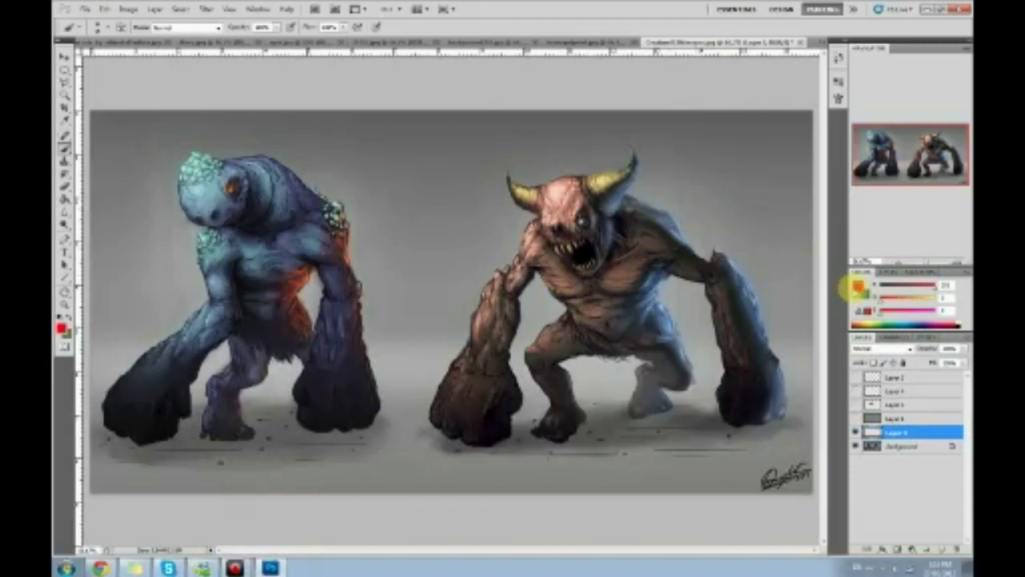
# Step: Set the foreground colour to a bright turquoise
pyautogui.click(859, 287)
pyautogui.click(801, 249)
pyautogui.click(772, 231)
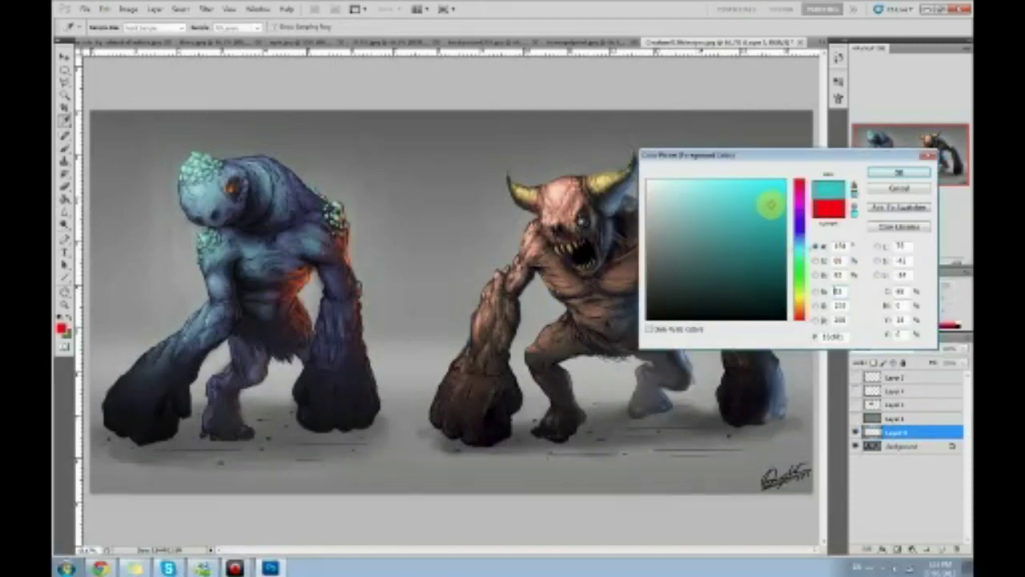
pyautogui.click(899, 172)
# Step: Draw turquoise arrow strokes beside the horned creature's raised shoulder to mark the rim light direction, redoing the first attempt
pyautogui.moveTo(706, 211)
pyautogui.mouseDown()
pyautogui.moveTo(689, 236)
pyautogui.moveTo(714, 238)
pyautogui.mouseUp()
pyautogui.hotkey('ctrl', 'alt', 'z')
pyautogui.hotkey('ctrl', 'alt', 'z')
pyautogui.moveTo(725, 194)
pyautogui.mouseDown()
pyautogui.moveTo(713, 221)
pyautogui.moveTo(706, 211)
pyautogui.moveTo(718, 236)
pyautogui.mouseUp()
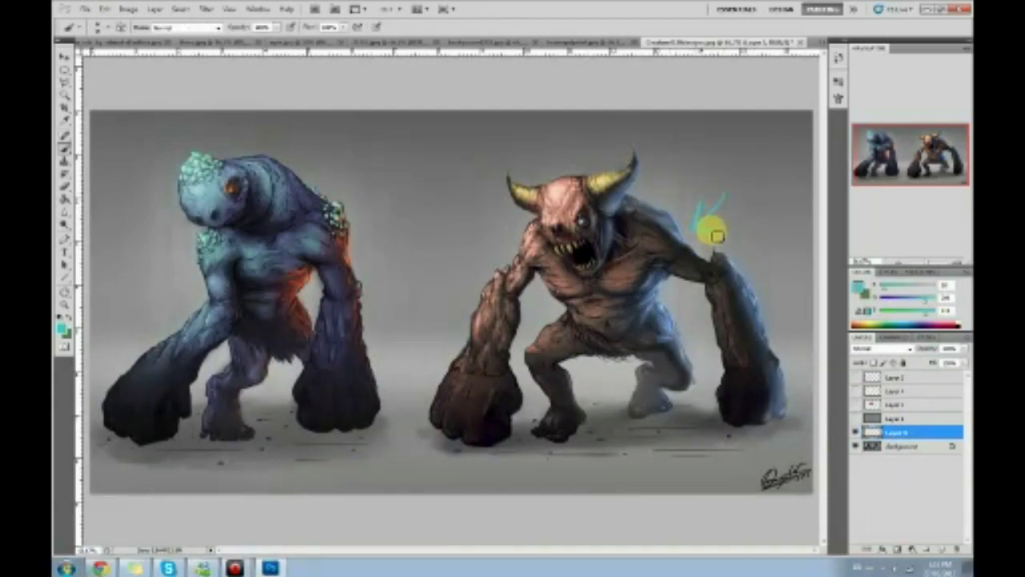
# Step: Show the sphere and grey layers, open the document history, and step back to earlier brush stroke states
pyautogui.click(855, 419)
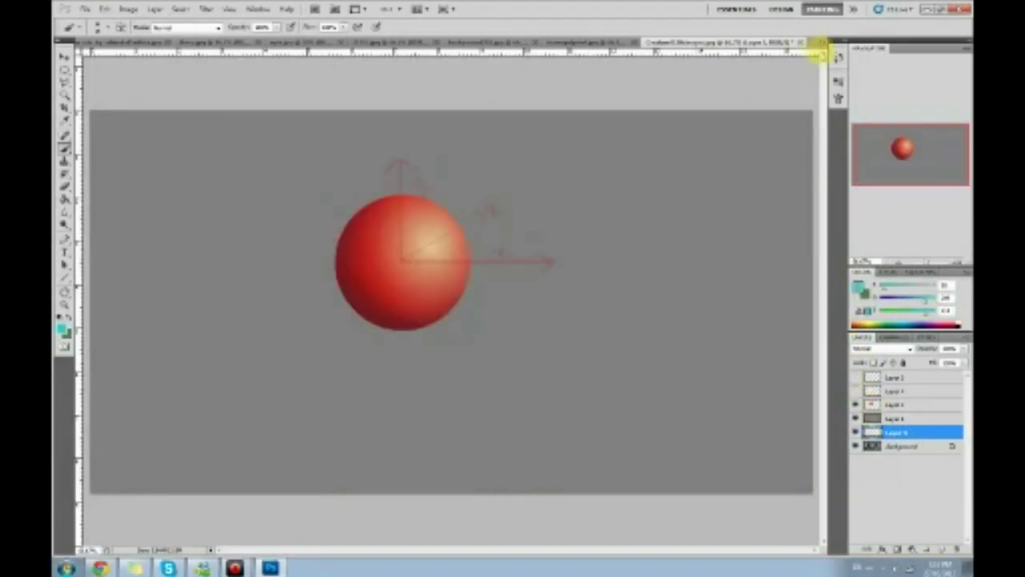
pyautogui.click(837, 58)
pyautogui.click(754, 103)
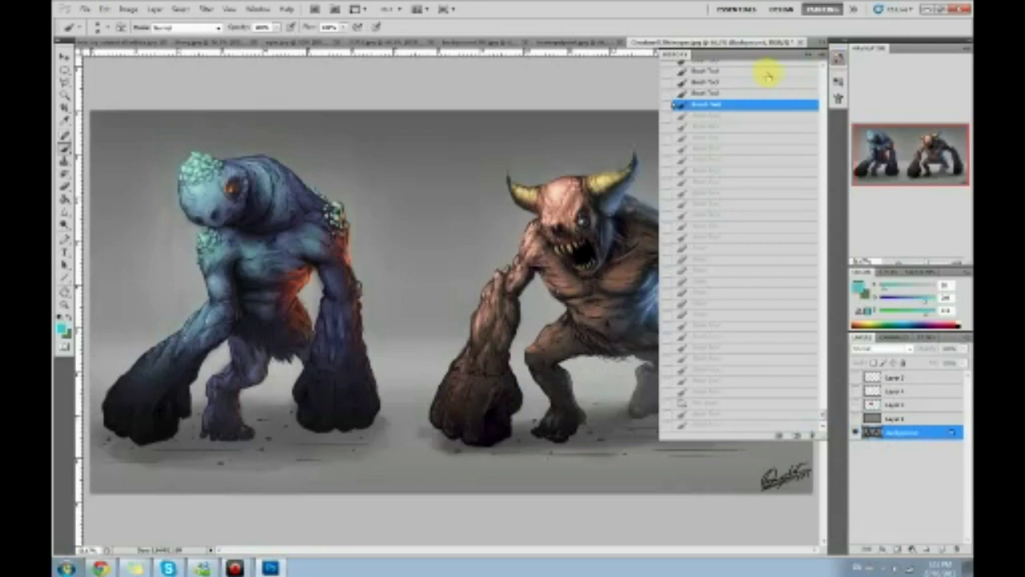
pyautogui.click(766, 72)
pyautogui.moveTo(824, 413); pyautogui.dragTo(823, 405)
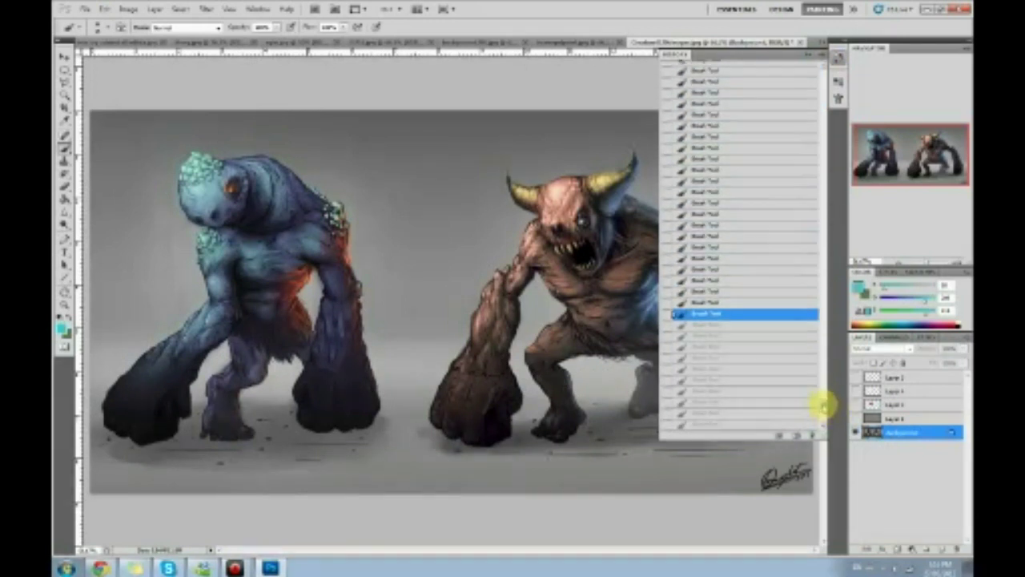
# Step: Compare earlier history states, restore the one before the red arrows on the sphere, and close the history
pyautogui.click(855, 404)
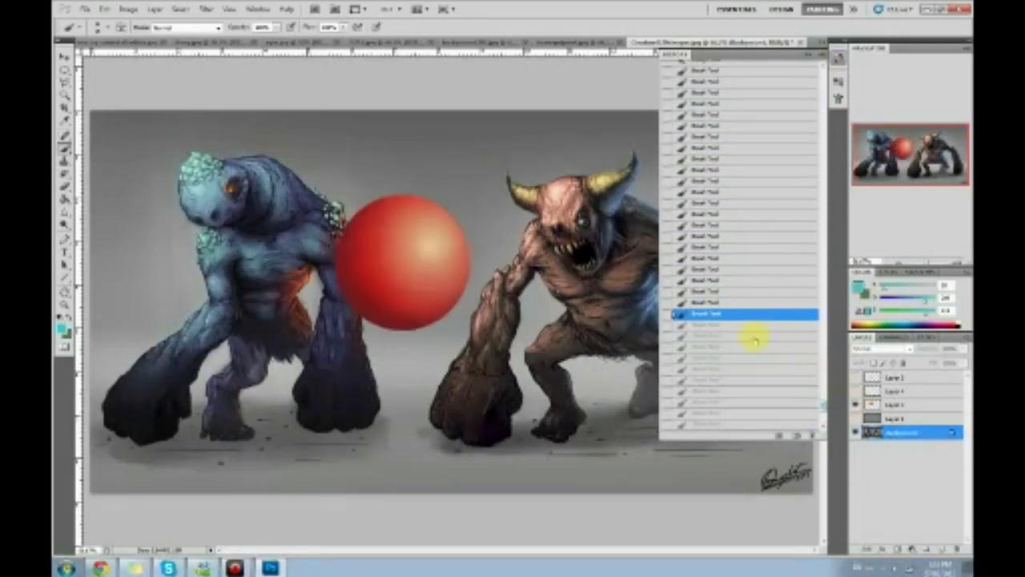
pyautogui.click(751, 336)
pyautogui.click(756, 379)
pyautogui.click(759, 402)
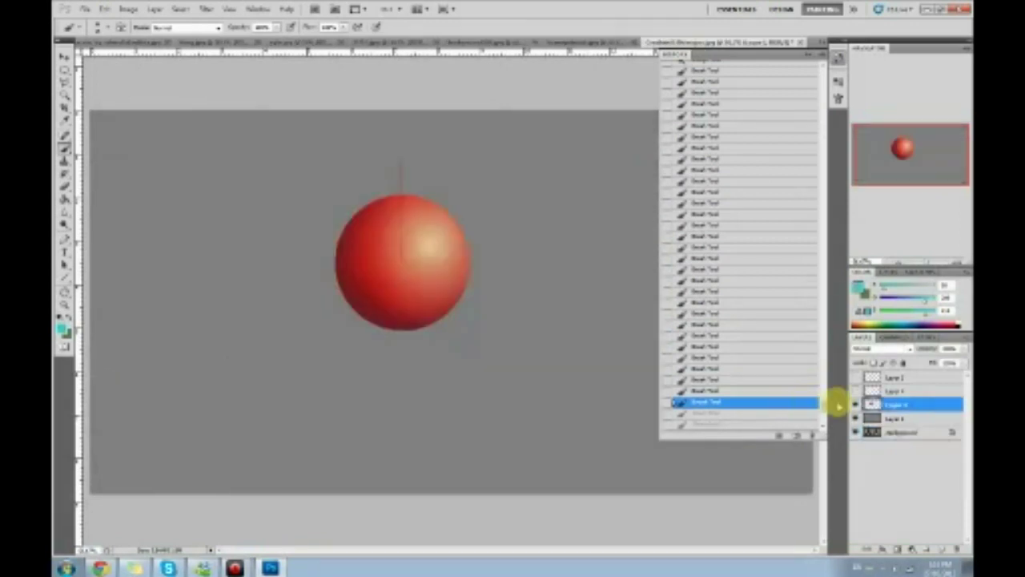
pyautogui.click(756, 380)
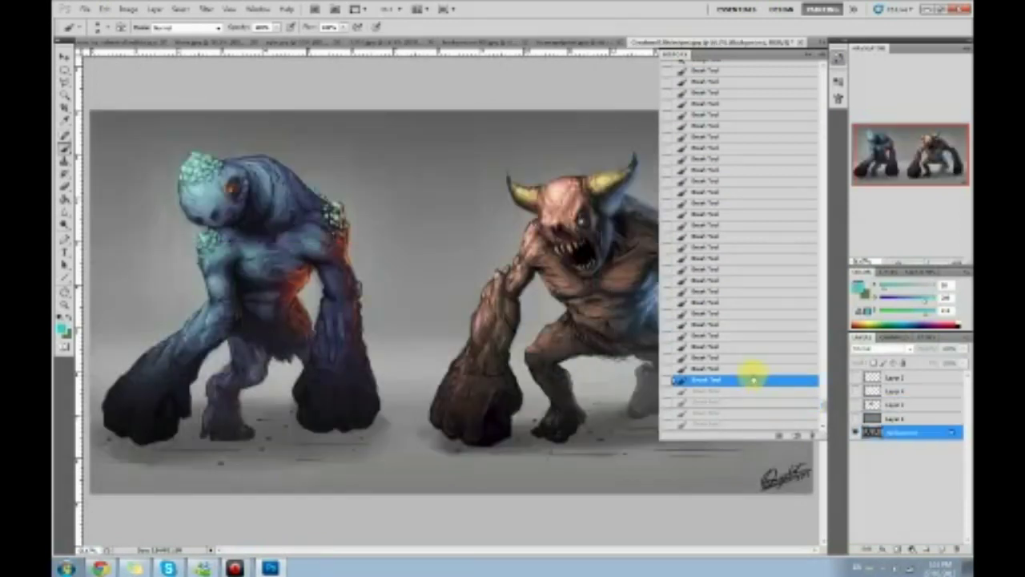
pyautogui.click(748, 391)
pyautogui.click(734, 403)
pyautogui.click(738, 391)
pyautogui.click(815, 54)
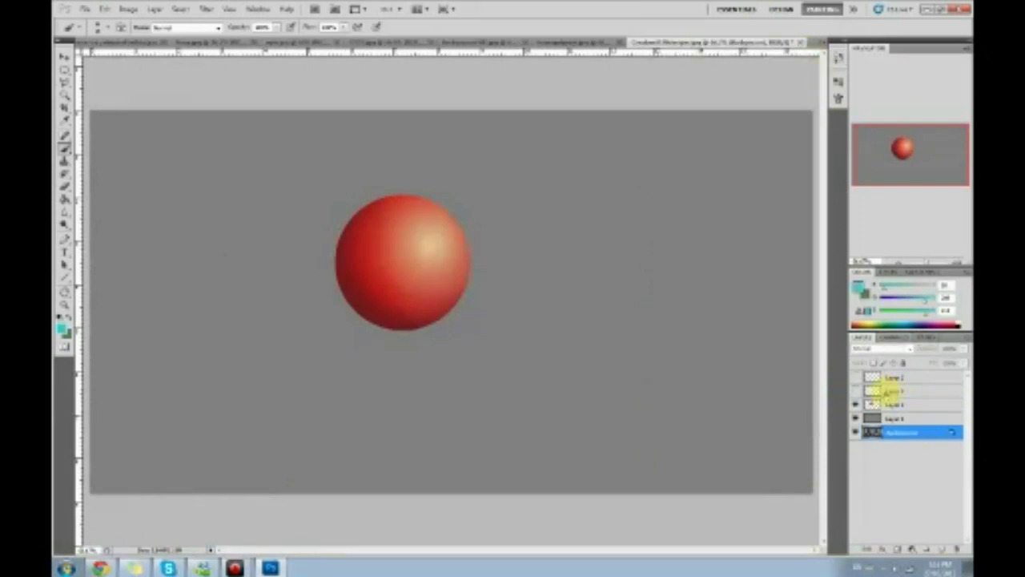
# Step: Hide the sphere and grey layers to reveal the creature painting
pyautogui.click(856, 417)
pyautogui.click(856, 418)
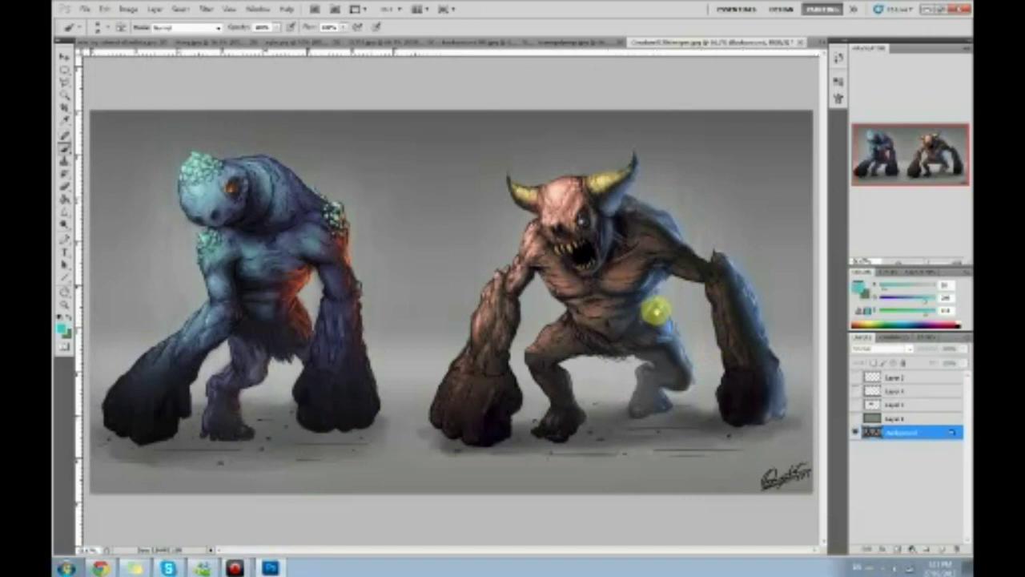
# Step: Switch to the Dodge tool over the horned creature, and return to the Brush tool
pyautogui.moveTo(64, 224)
pyautogui.mouseDown()
pyautogui.moveTo(87, 233)
pyautogui.moveTo(97, 224)
pyautogui.mouseUp()
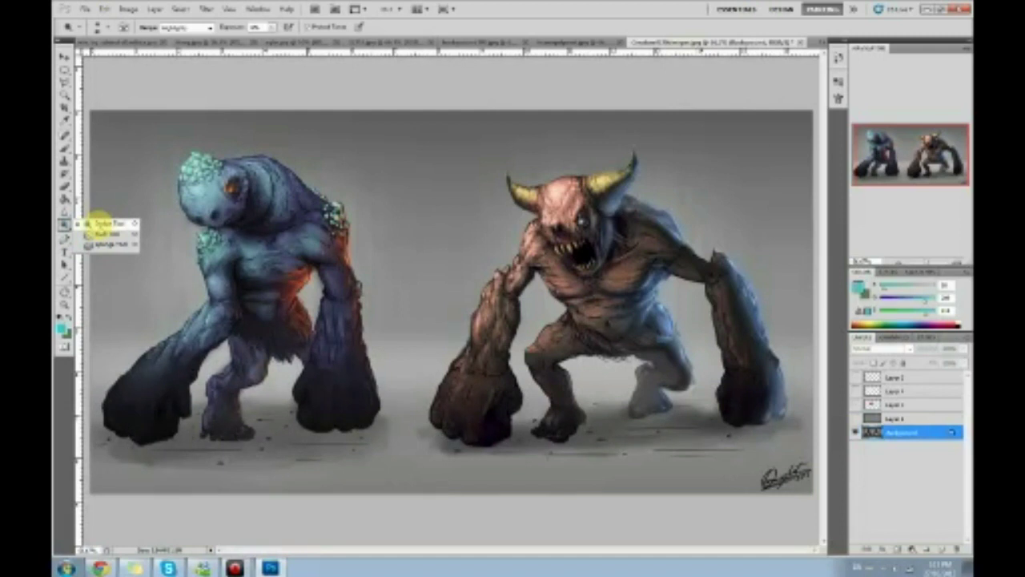
pyautogui.moveTo(98, 223); pyautogui.dragTo(98, 223)
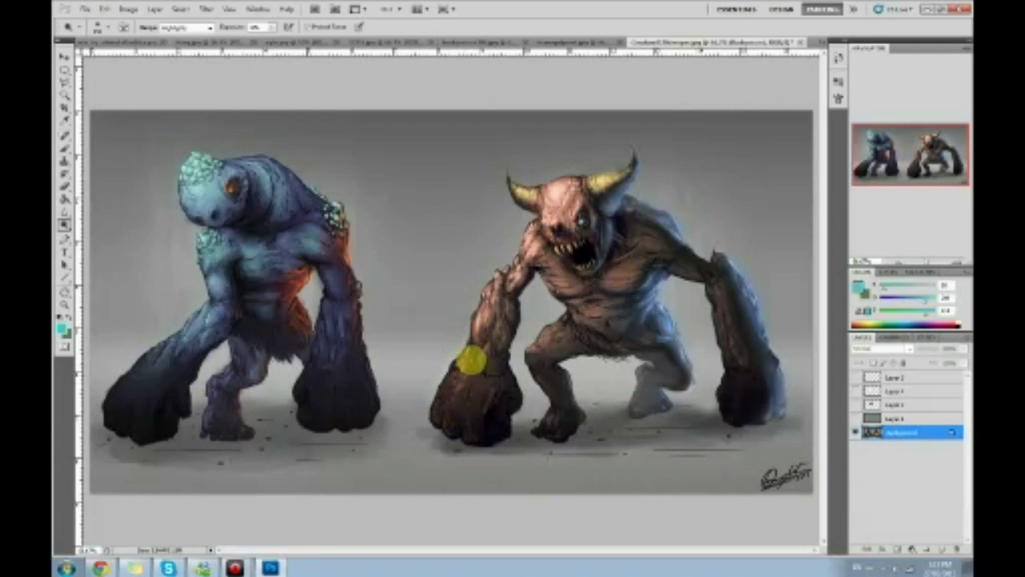
pyautogui.press('b')
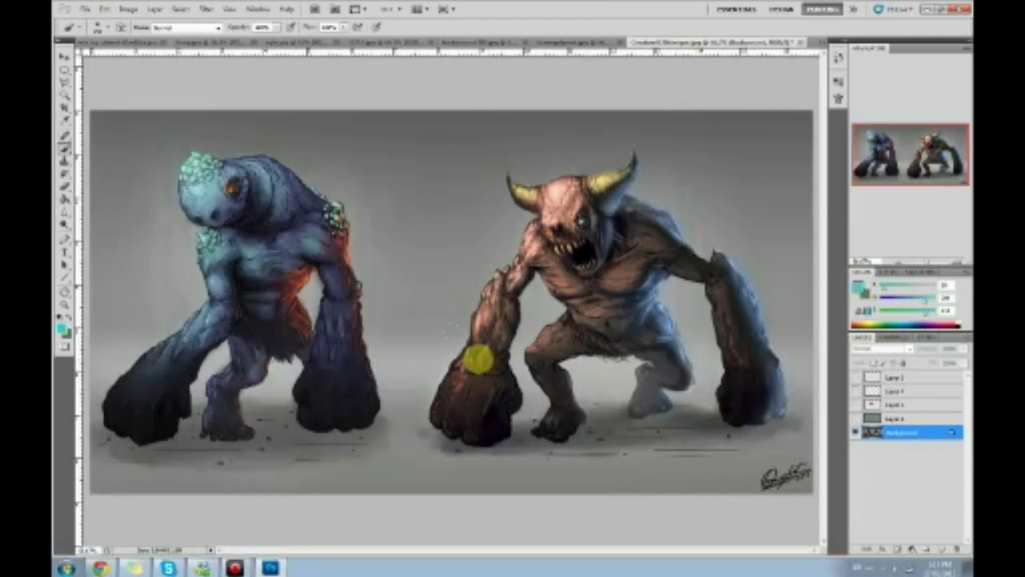
# Step: Add a new layer above the Background and set the foreground colour to a pale warm yellow
pyautogui.click(944, 550)
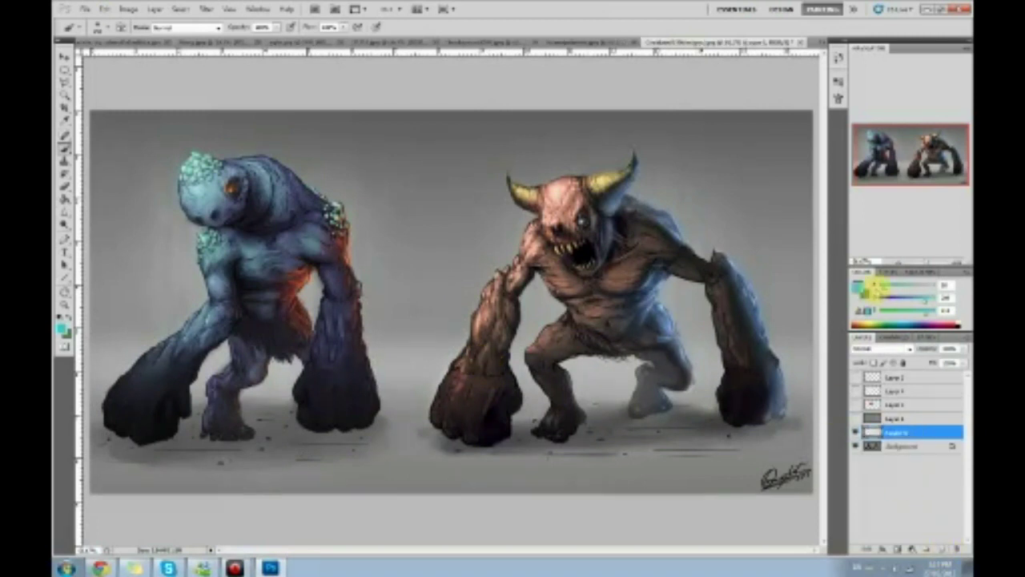
pyautogui.click(860, 286)
pyautogui.moveTo(789, 210); pyautogui.dragTo(800, 305)
pyautogui.click(677, 203)
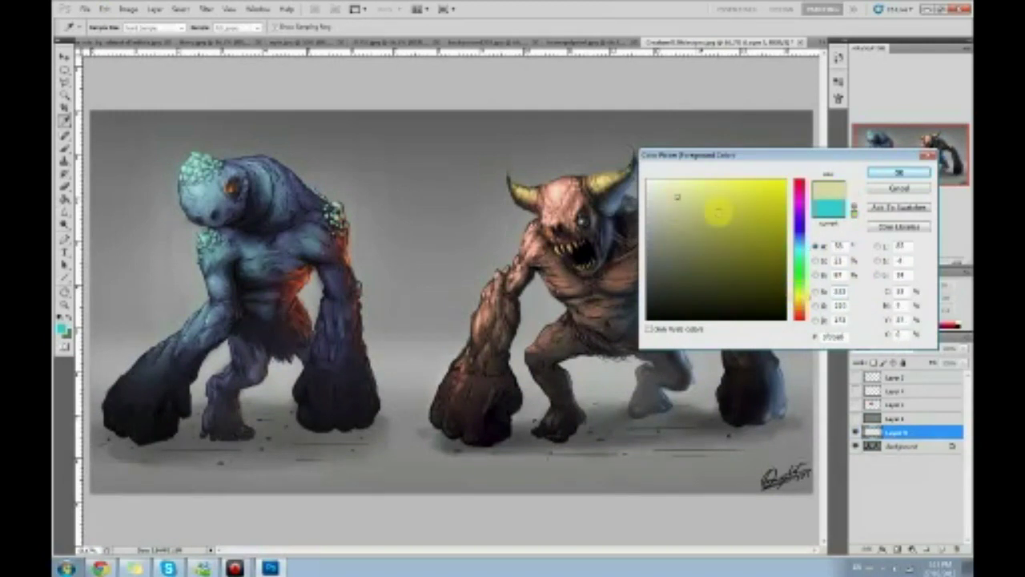
pyautogui.click(799, 311)
pyautogui.moveTo(742, 248)
pyautogui.mouseDown()
pyautogui.moveTo(685, 223)
pyautogui.moveTo(702, 190)
pyautogui.mouseUp()
pyautogui.click(899, 173)
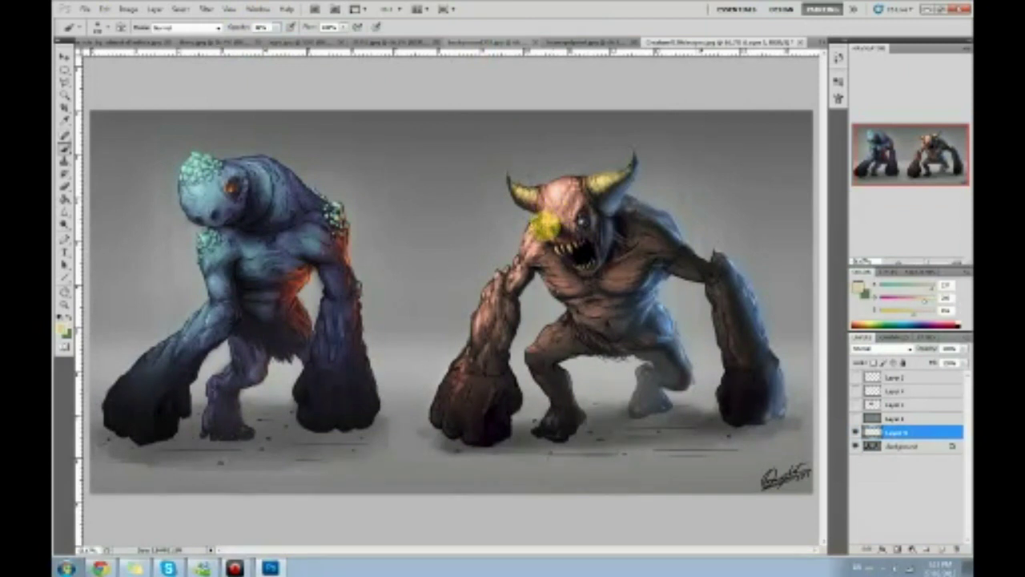
# Step: Set the new layer's blend mode to Soft Light and brush warm light over the horned creature's fist, arm and leg
pyautogui.click(885, 350)
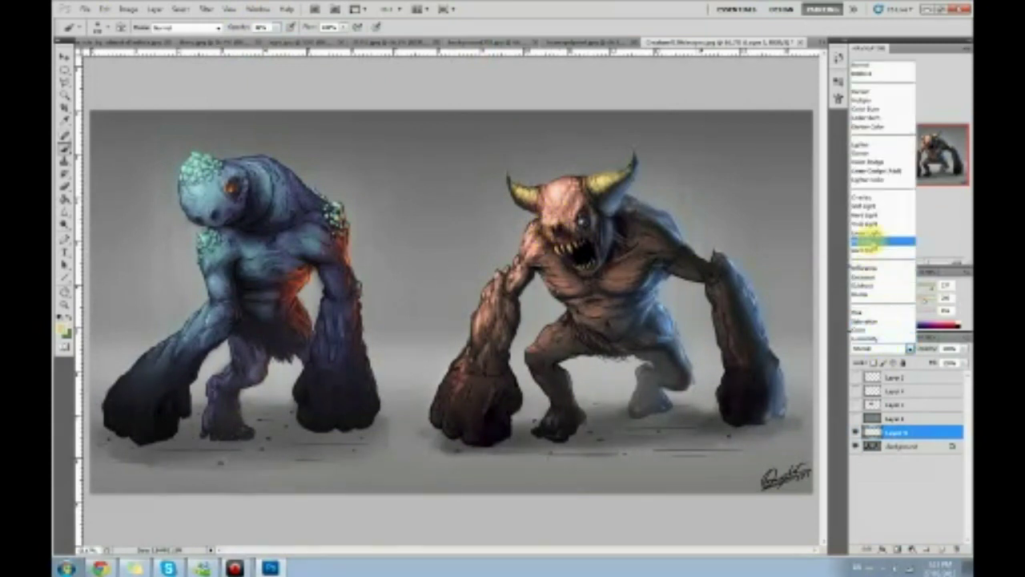
pyautogui.click(873, 205)
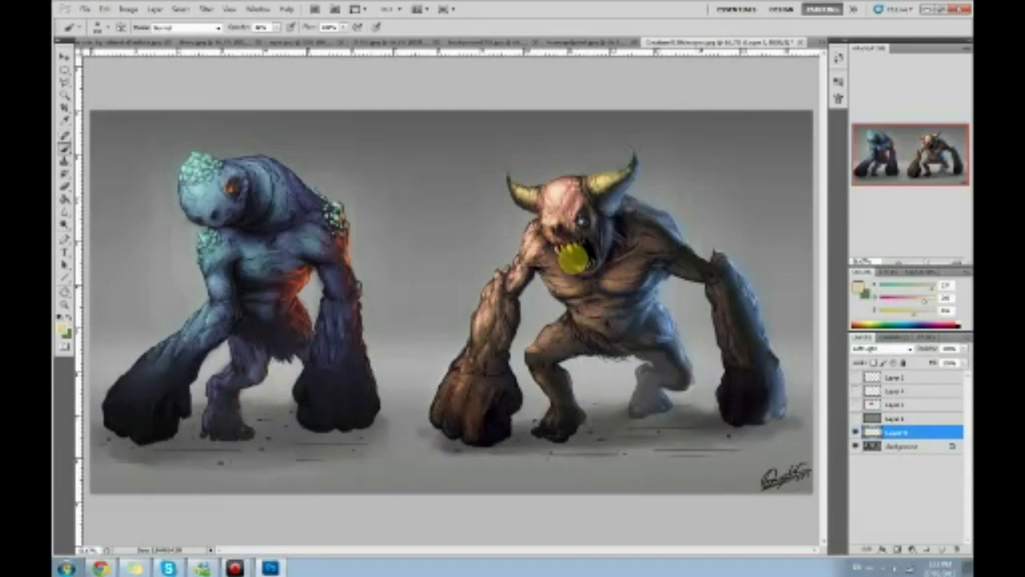
# Step: Toggle the Soft Light layer to compare the painting with and without it, and merge it down into the Background
pyautogui.click(856, 433)
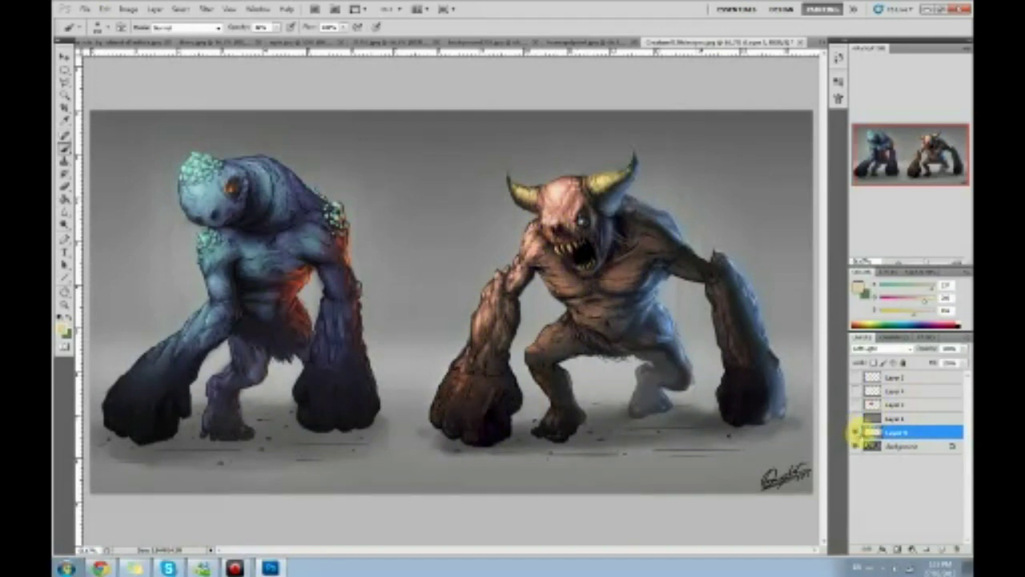
pyautogui.click(856, 432)
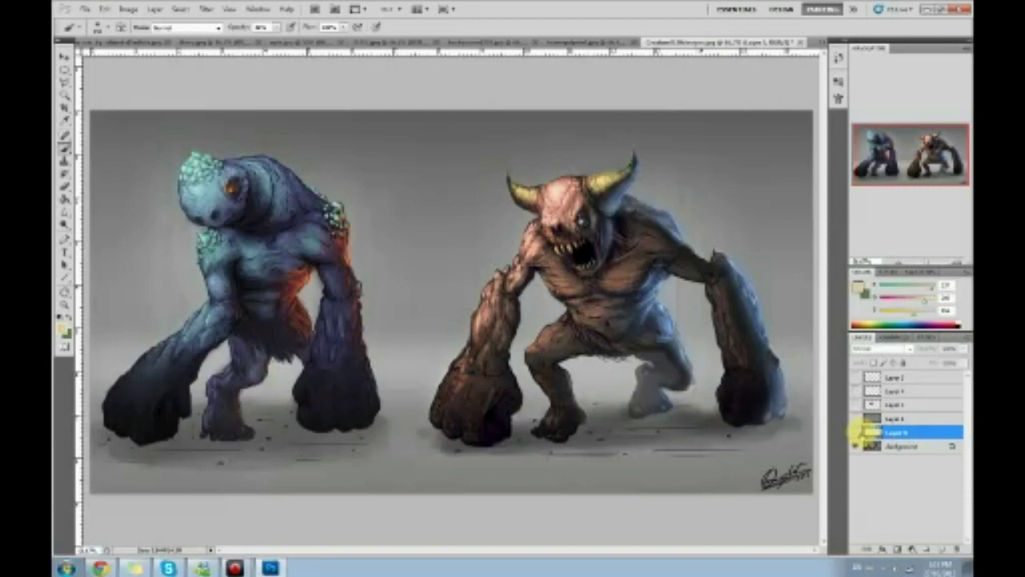
pyautogui.click(855, 433)
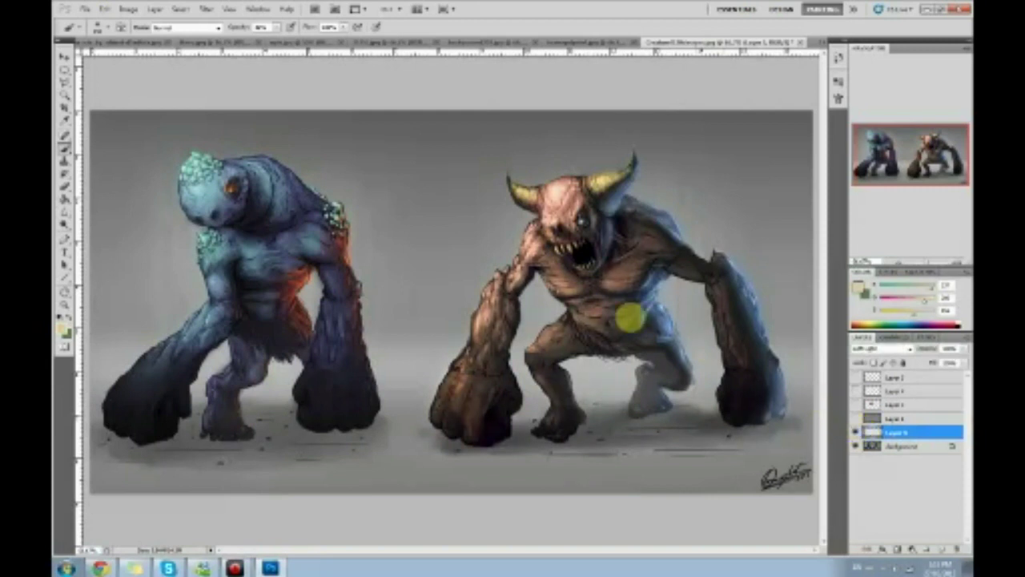
pyautogui.rightClick(910, 433)
pyautogui.click(896, 397)
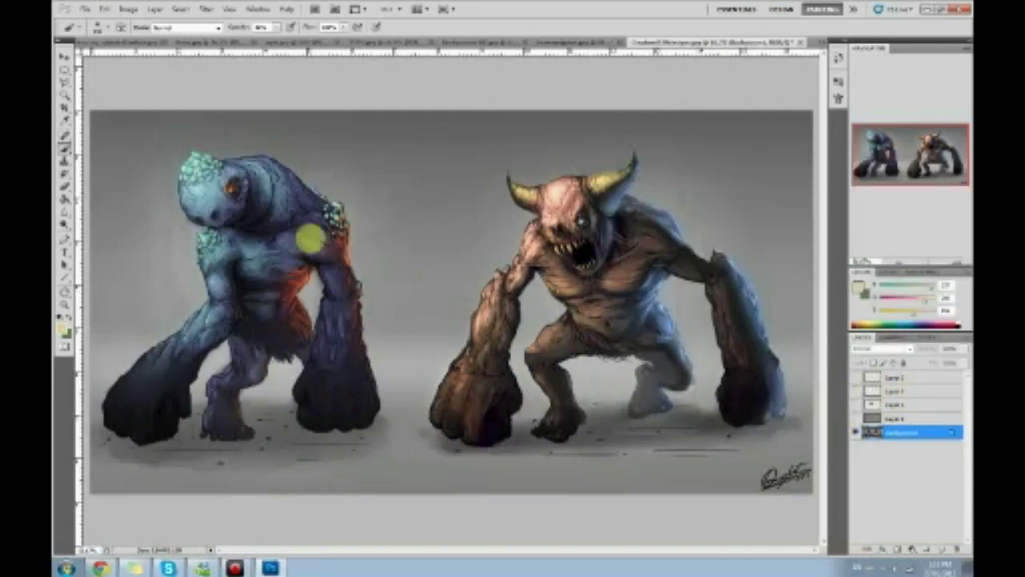
# Step: Lighten the highlights on the horned creature's head and horn base with the Dodge tool
pyautogui.click(64, 224)
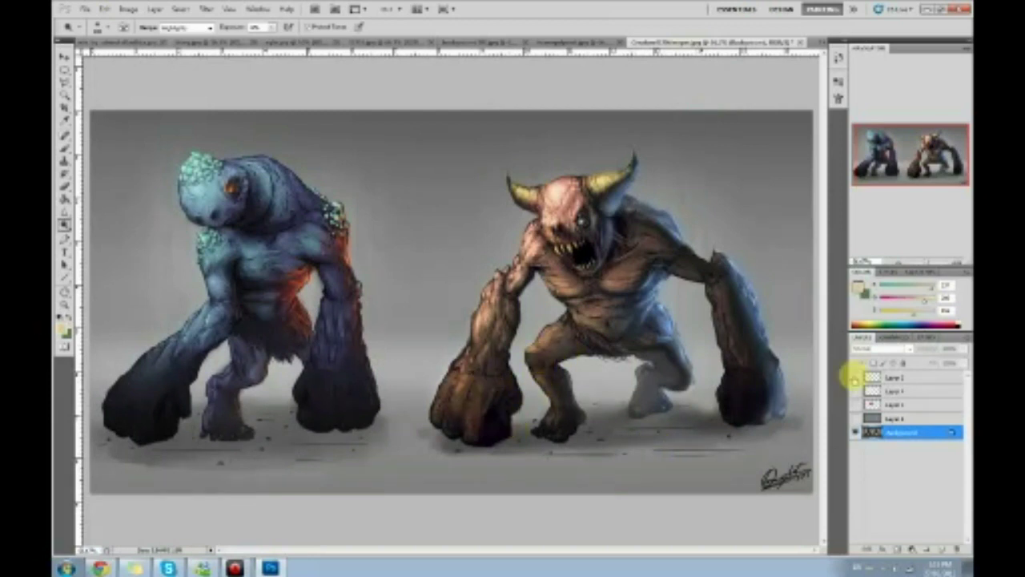
pyautogui.click(64, 225)
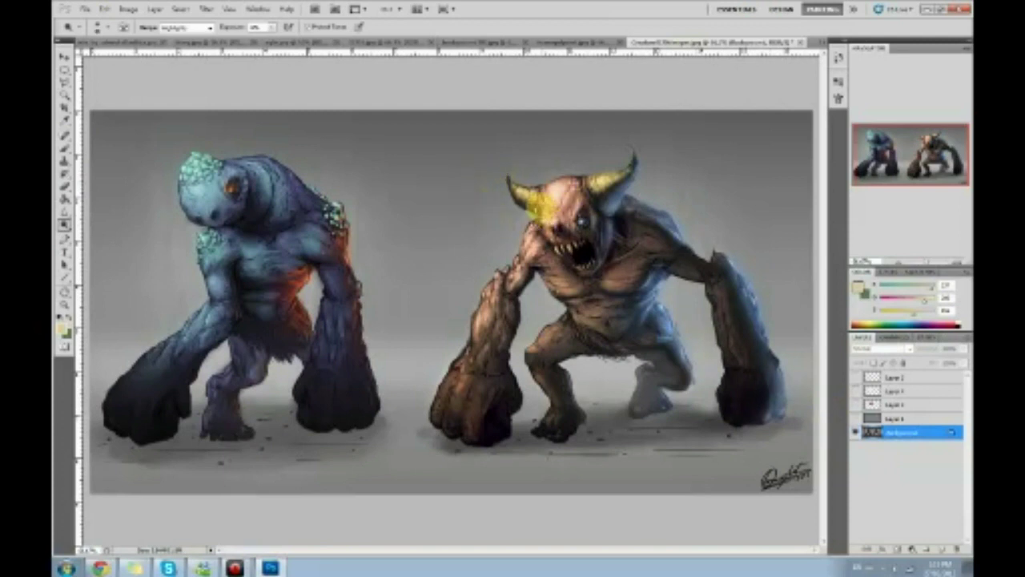
pyautogui.click(553, 196)
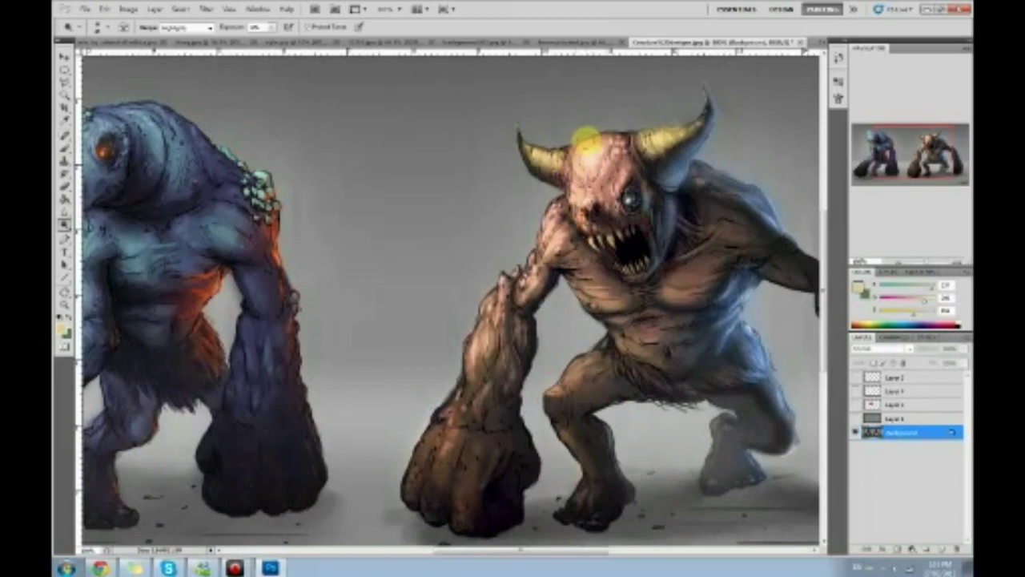
# Step: Return to the Brush tool with a pale cream colour sampled from the head, and choose a textured brush tip with 100% hardness
pyautogui.press('b')
pyautogui.keyDown('alt'); pyautogui.click(599, 120); pyautogui.keyUp('alt')
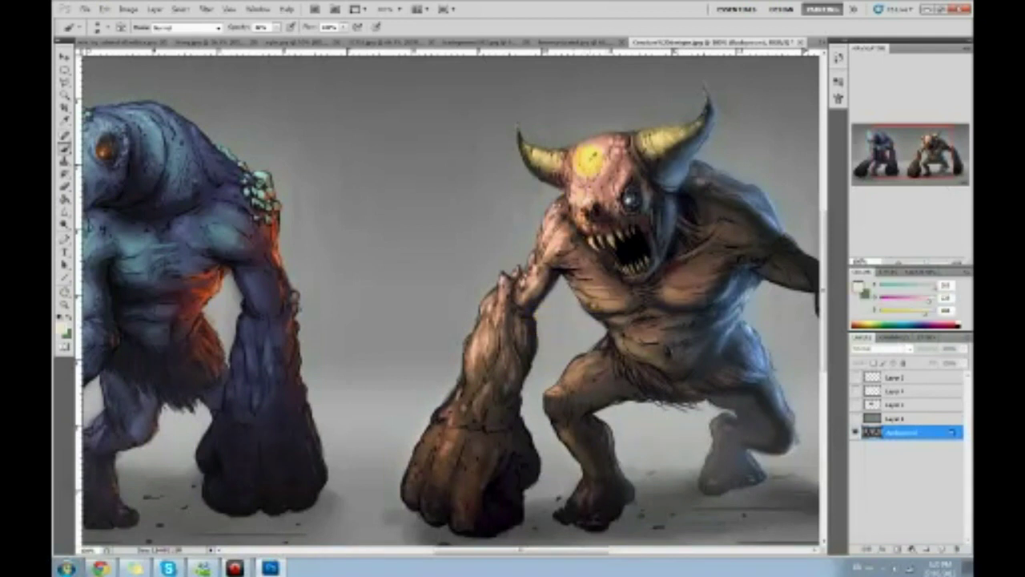
pyautogui.rightClick(612, 192)
pyautogui.moveTo(767, 310); pyautogui.dragTo(761, 485)
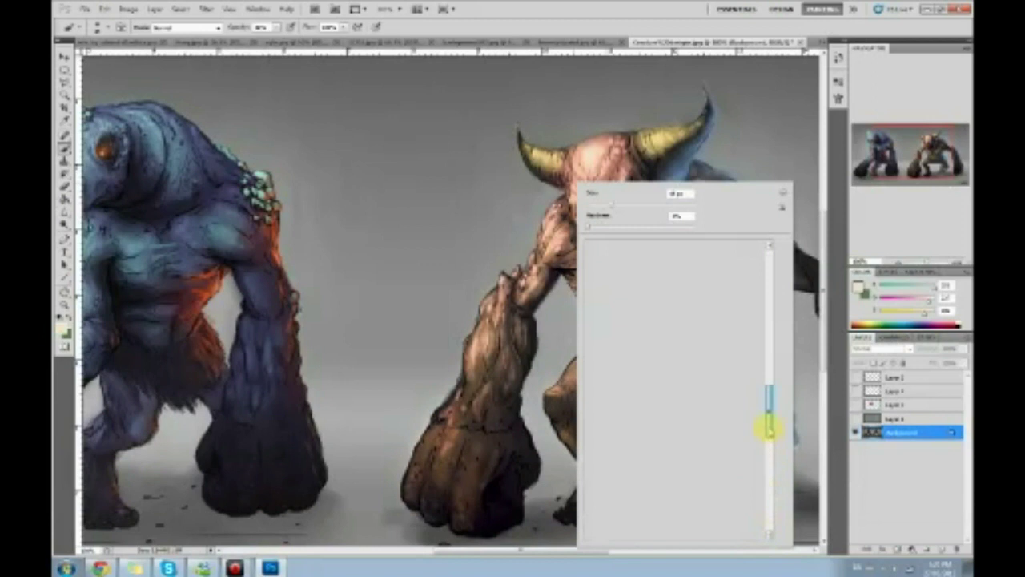
pyautogui.scroll(-5, 772, 428)
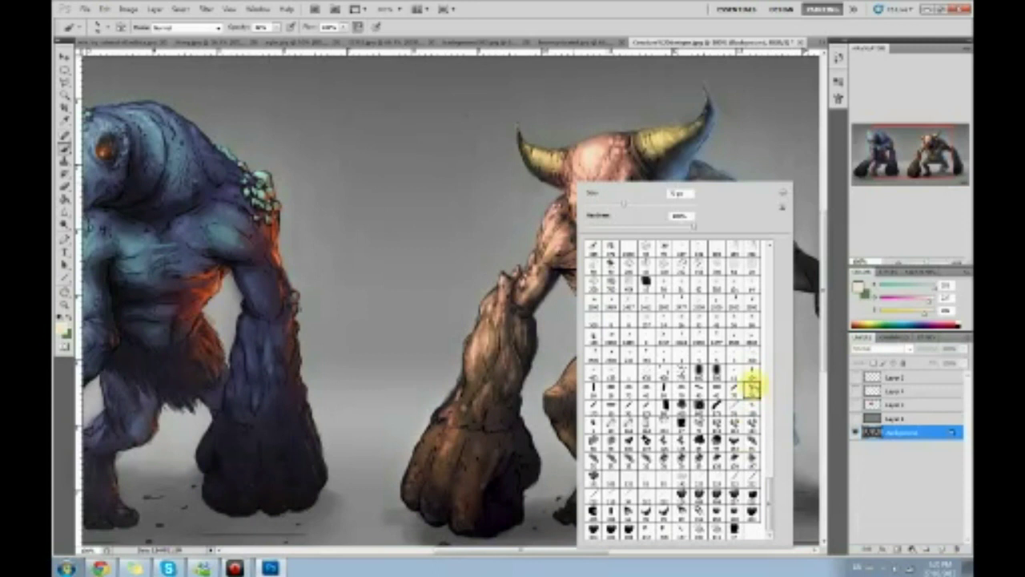
pyautogui.click(819, 414)
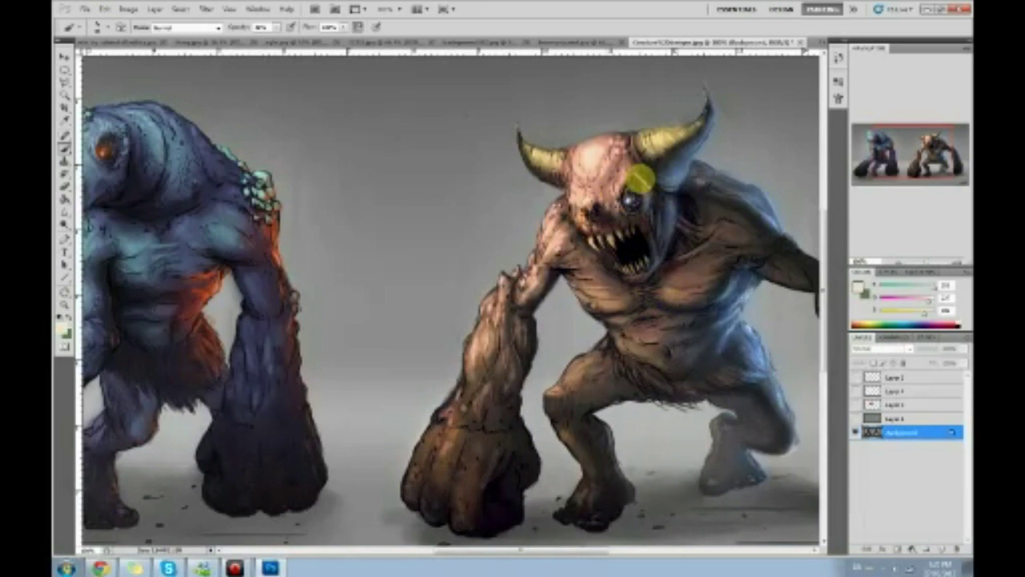
# Step: Paint fine light strokes on the horned creature's head, forearm, shoulder and thigh with colours sampled from the painting
pyautogui.keyDown('alt'); pyautogui.click(577, 210); pyautogui.keyUp('alt')
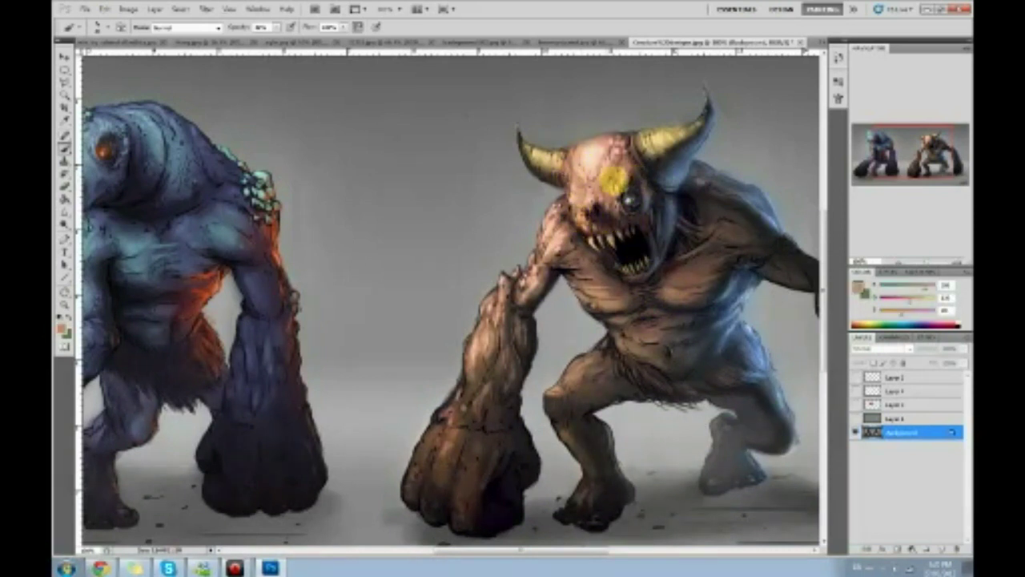
pyautogui.keyDown('alt'); pyautogui.click(593, 152); pyautogui.keyUp('alt')
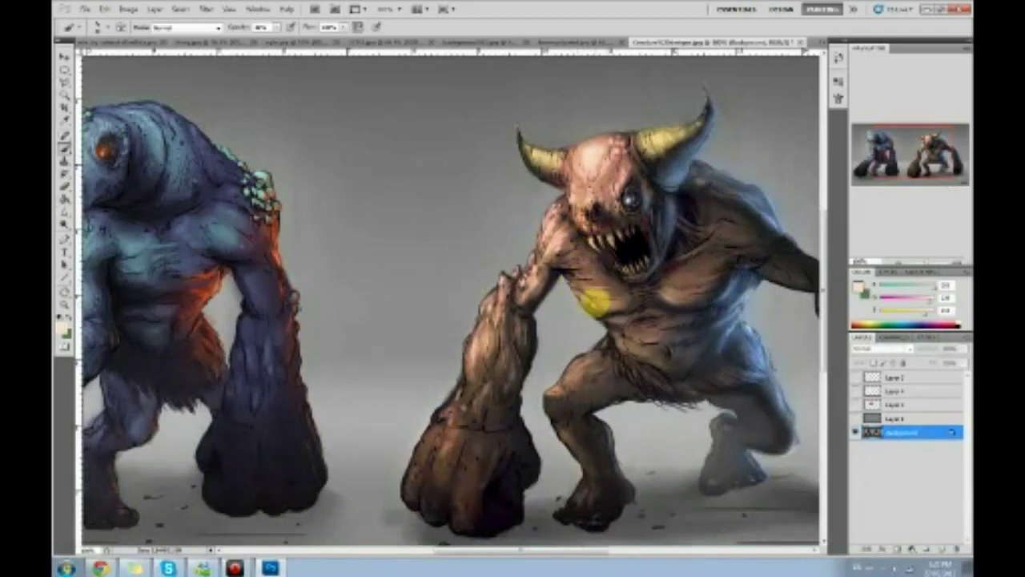
pyautogui.moveTo(718, 315); pyautogui.dragTo(643, 274)
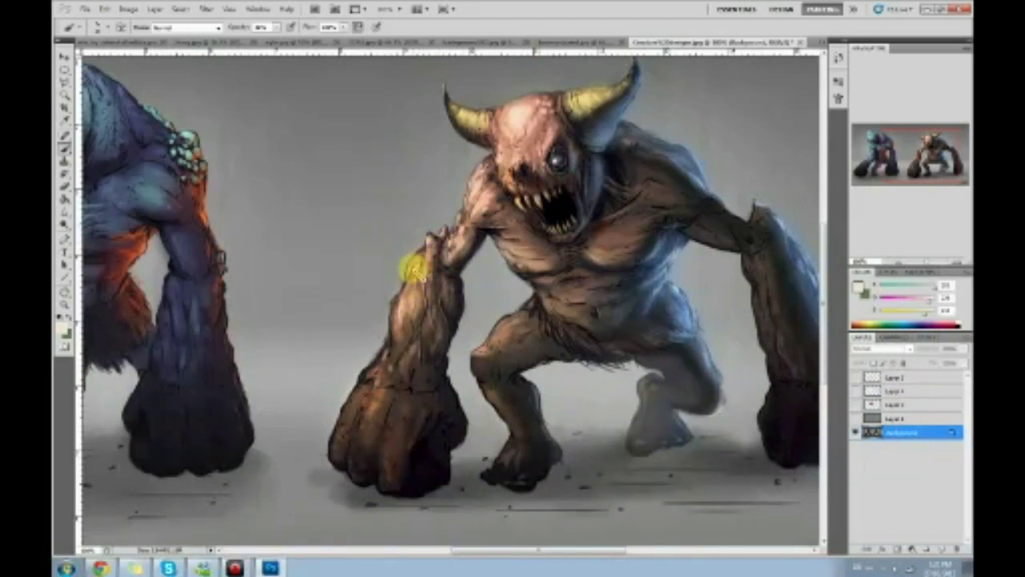
pyautogui.keyDown('alt'); pyautogui.click(419, 245); pyautogui.keyUp('alt')
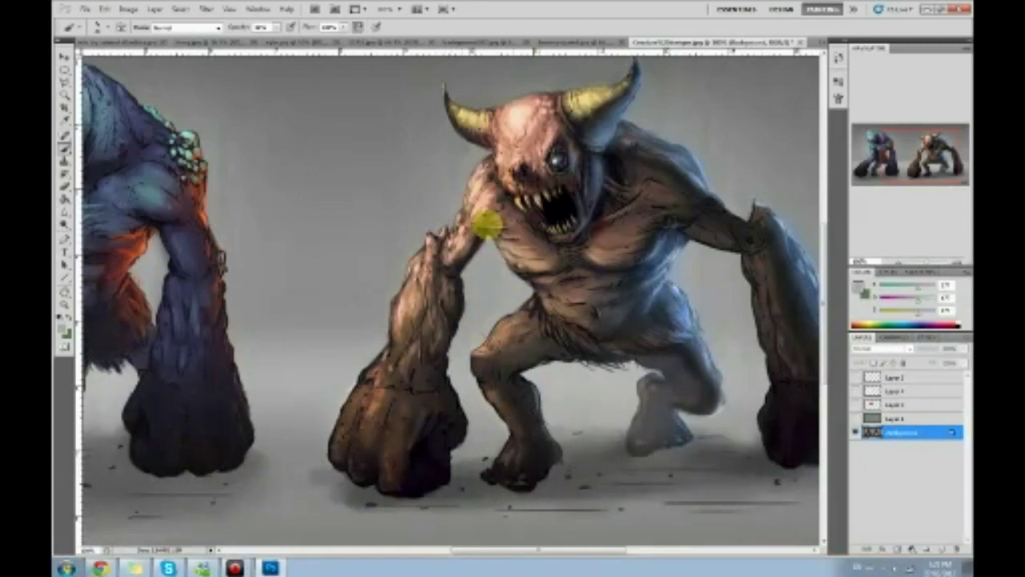
pyautogui.keyDown('alt'); pyautogui.click(490, 202); pyautogui.keyUp('alt')
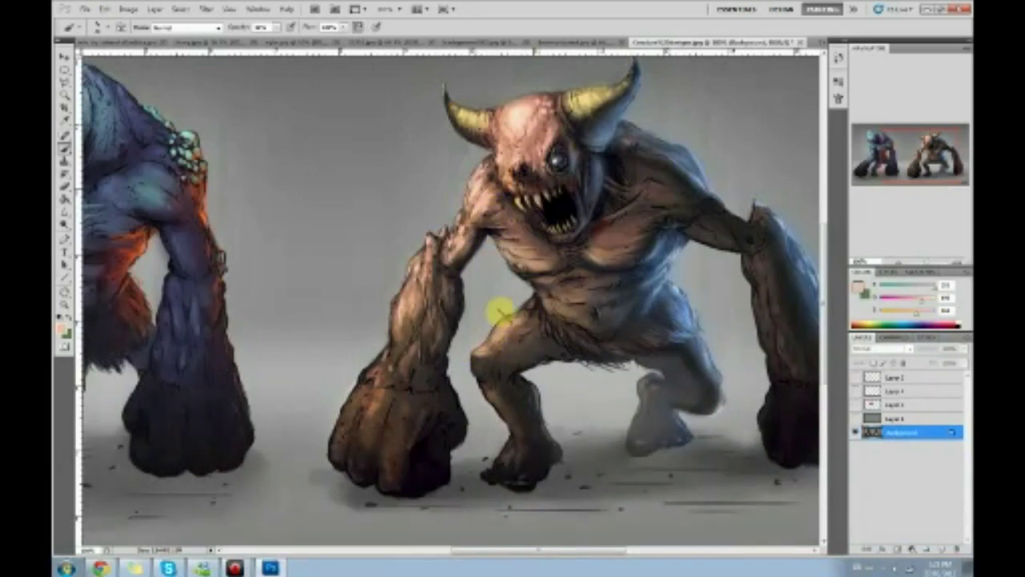
pyautogui.keyDown('alt'); pyautogui.click(517, 300); pyautogui.keyUp('alt')
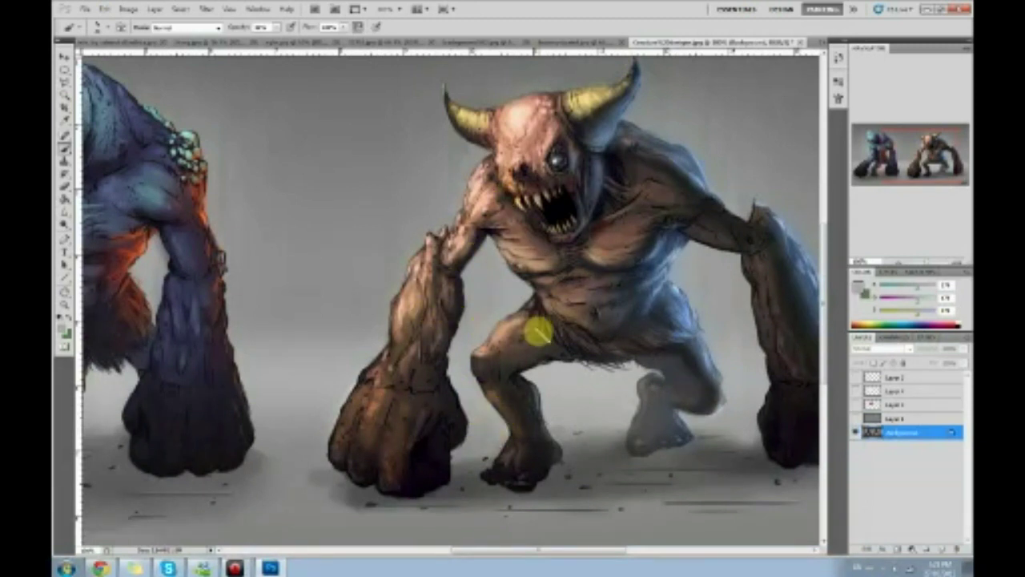
# Step: Dodge the highlights on the horned creature's bent thigh, and touch up the snout with brushed skin and near-black colours
pyautogui.click(64, 225)
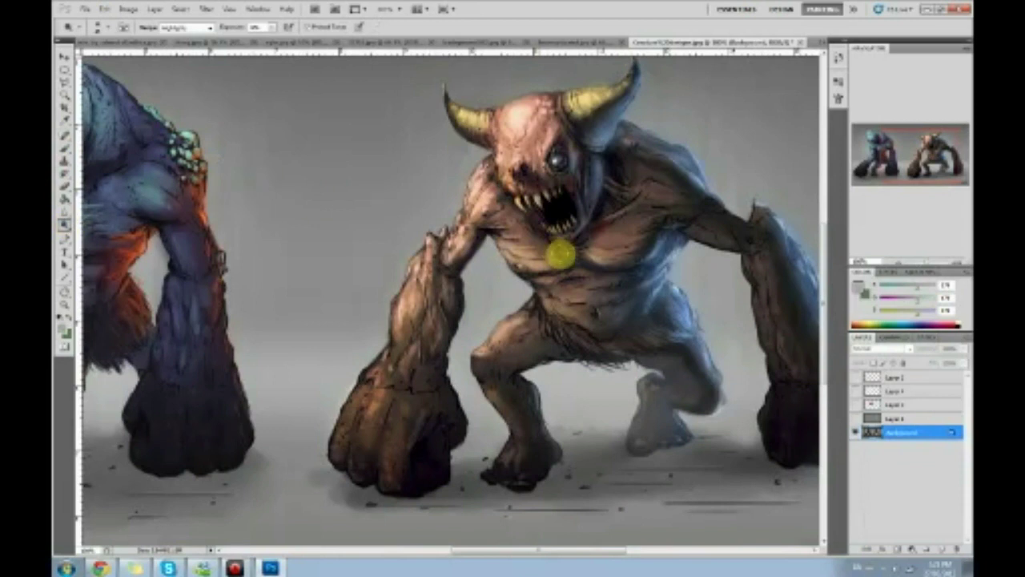
pyautogui.moveTo(511, 319)
pyautogui.mouseDown()
pyautogui.moveTo(481, 350)
pyautogui.moveTo(490, 336)
pyautogui.mouseUp()
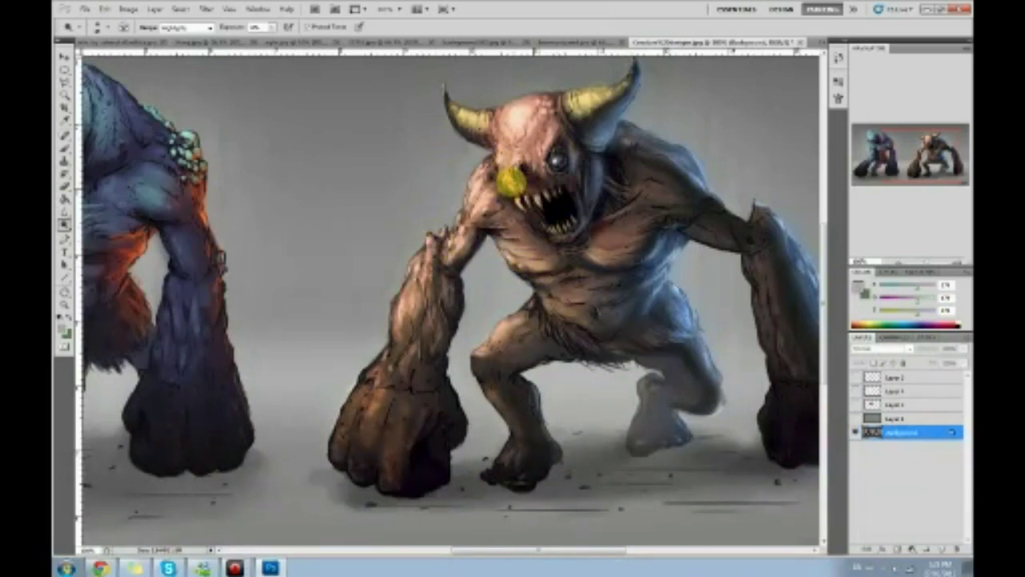
pyautogui.press('b')
pyautogui.keyDown('alt'); pyautogui.click(488, 116); pyautogui.keyUp('alt')
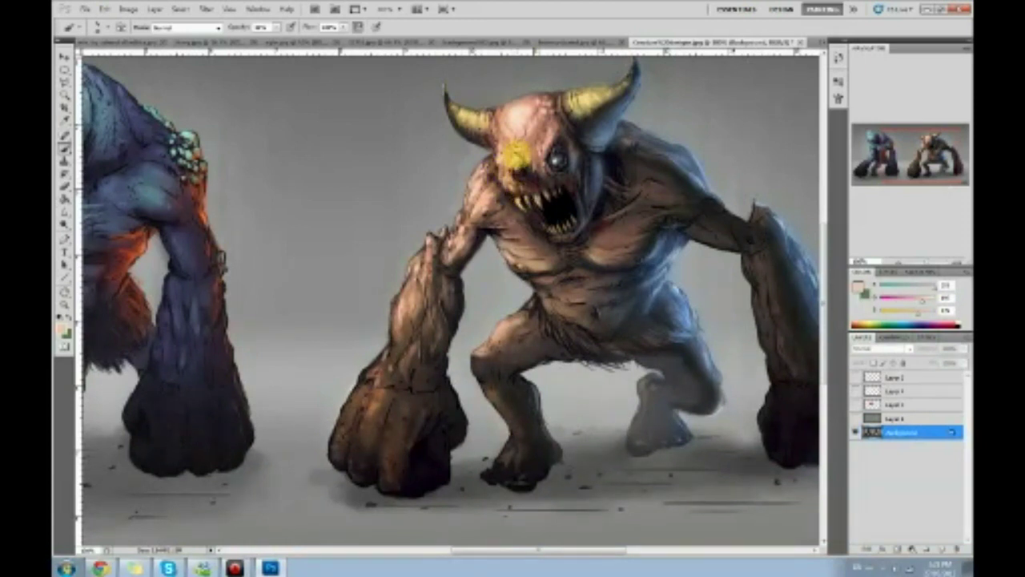
pyautogui.keyDown('alt'); pyautogui.click(488, 184); pyautogui.keyUp('alt')
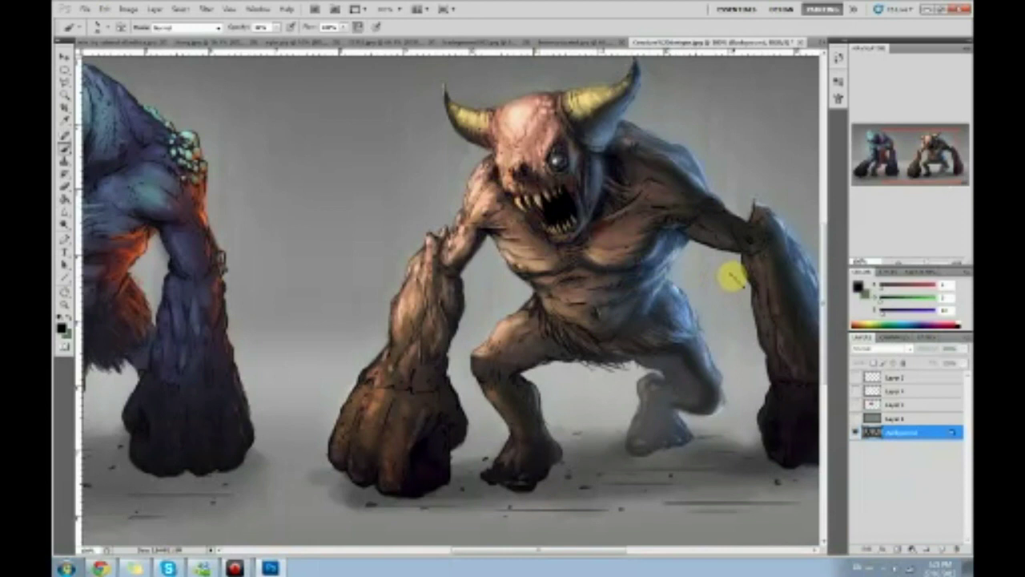
# Step: Reshape the horned creature's open mouth and lower jaw with Liquify, and toggle the change to compare before and after
pyautogui.click(207, 9)
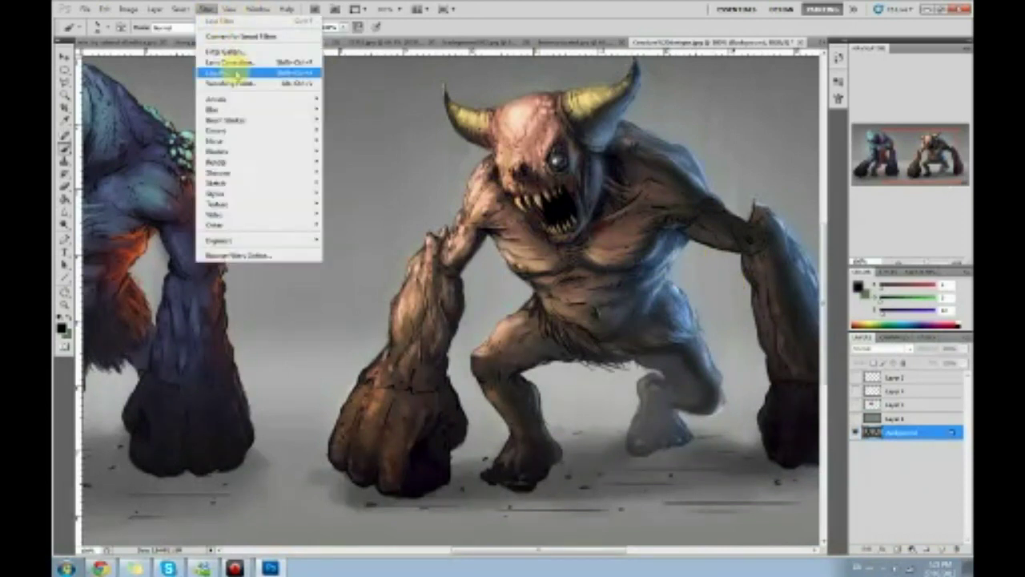
pyautogui.click(229, 73)
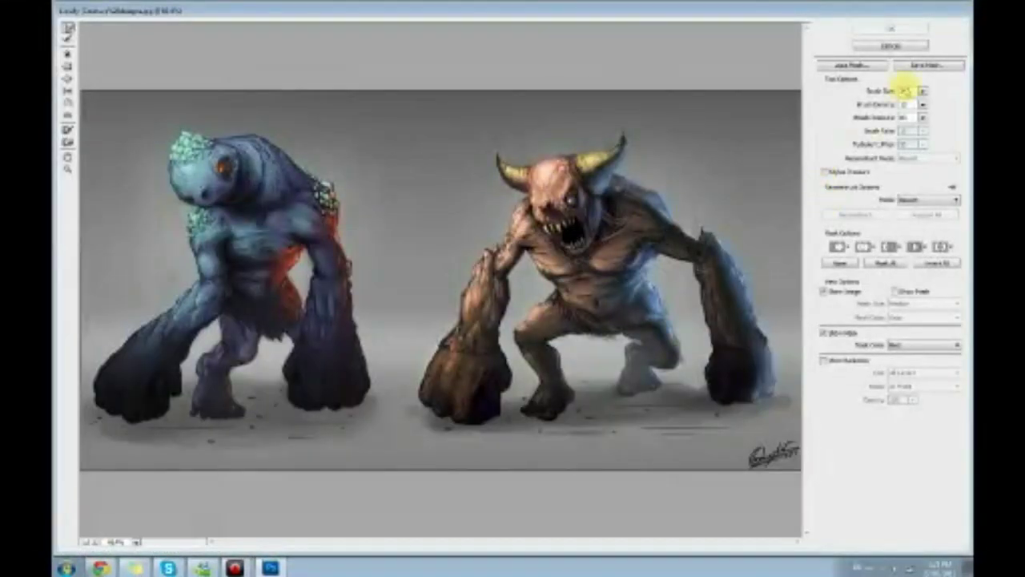
pyautogui.click(922, 92)
pyautogui.moveTo(880, 104); pyautogui.dragTo(875, 105)
pyautogui.click(567, 243)
pyautogui.moveTo(561, 245)
pyautogui.mouseDown()
pyautogui.moveTo(597, 254)
pyautogui.moveTo(571, 255)
pyautogui.mouseUp()
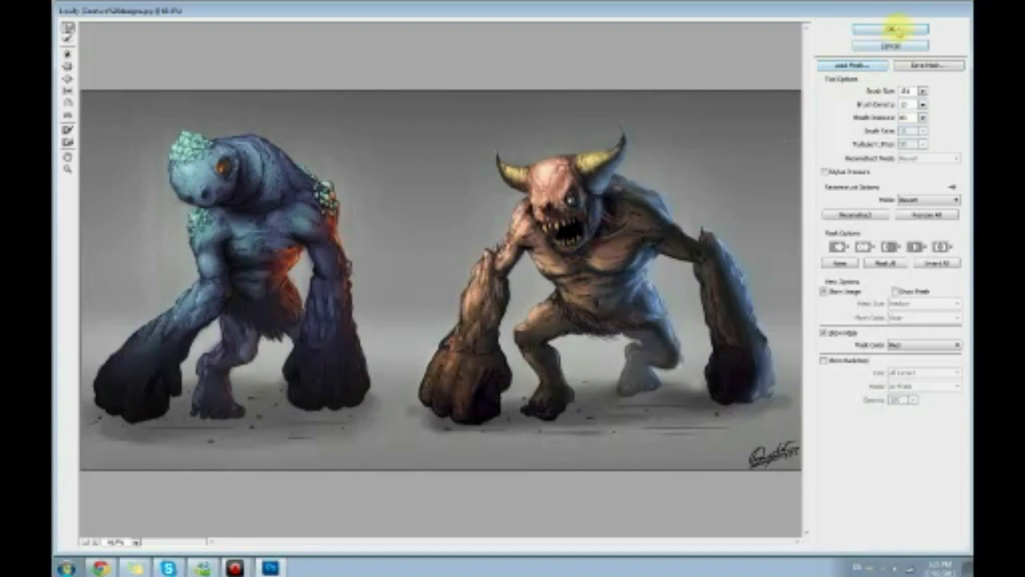
pyautogui.click(894, 30)
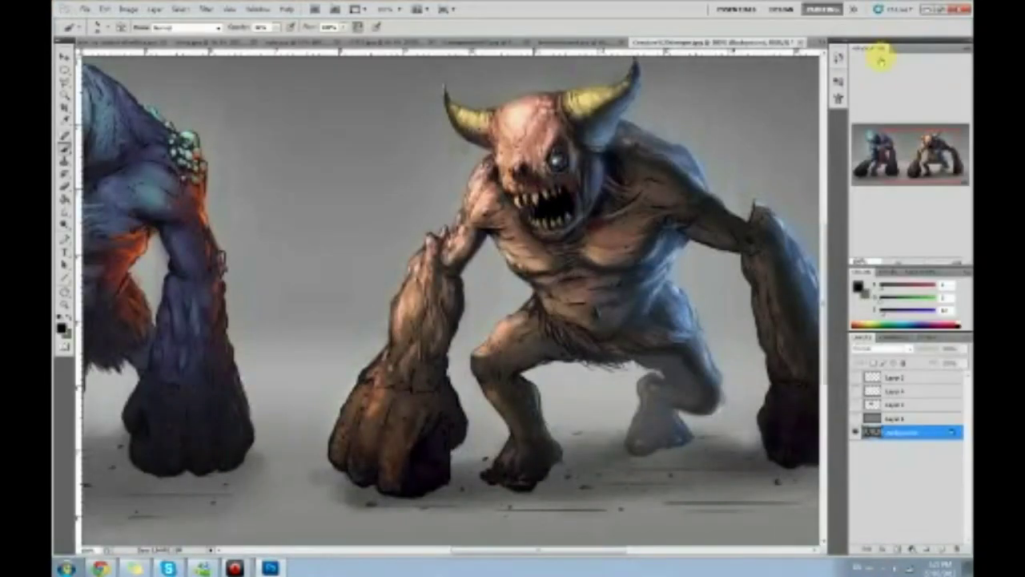
pyautogui.hotkey('ctrl', 'z')
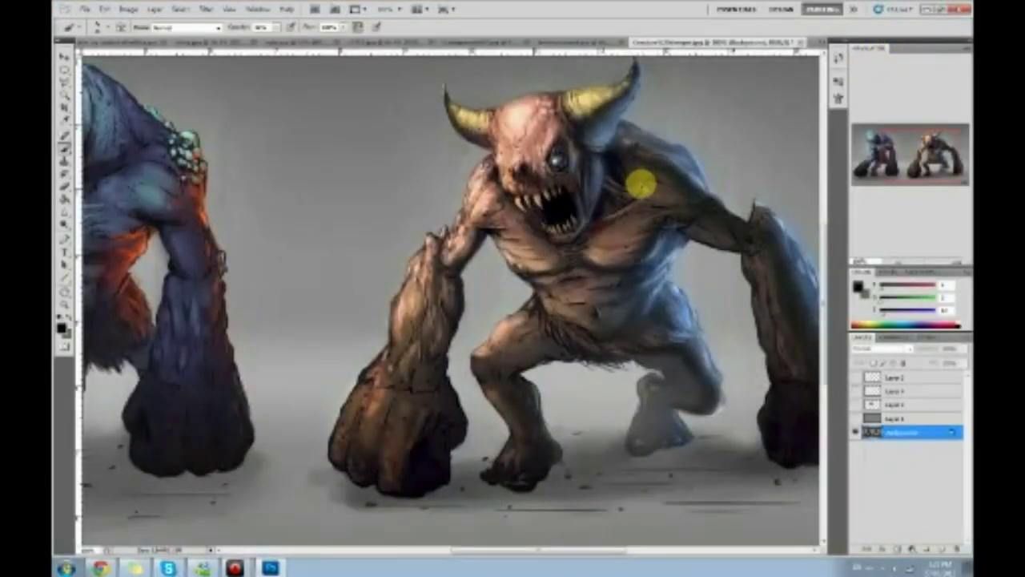
pyautogui.hotkey('ctrl', 'z')
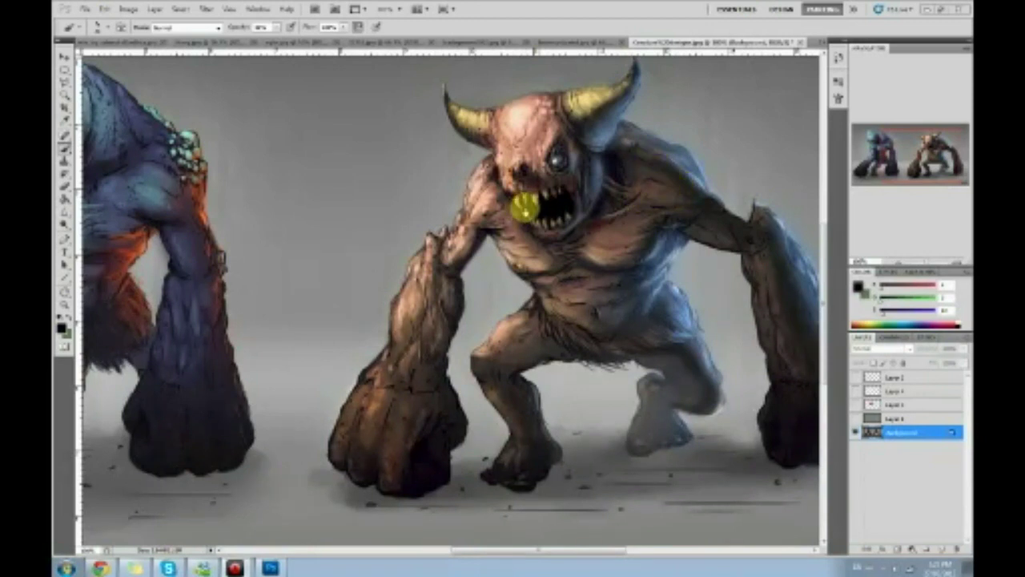
# Step: Compare the originally opened painting with the latest Liquify state in the document history, ending on the latest state
pyautogui.click(838, 58)
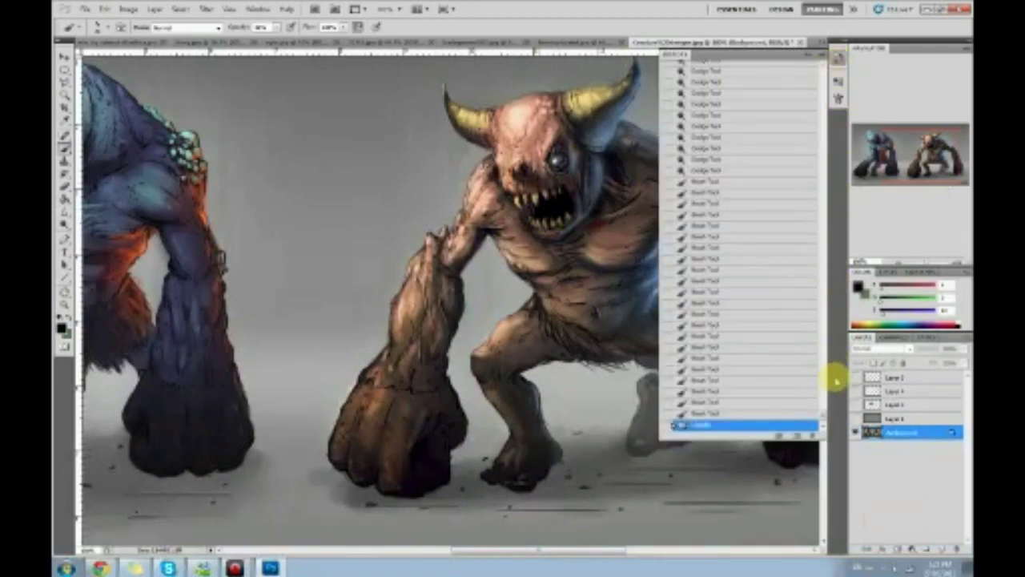
pyautogui.hotkey('ctrl', '-')
pyautogui.hotkey('ctrl', '-')
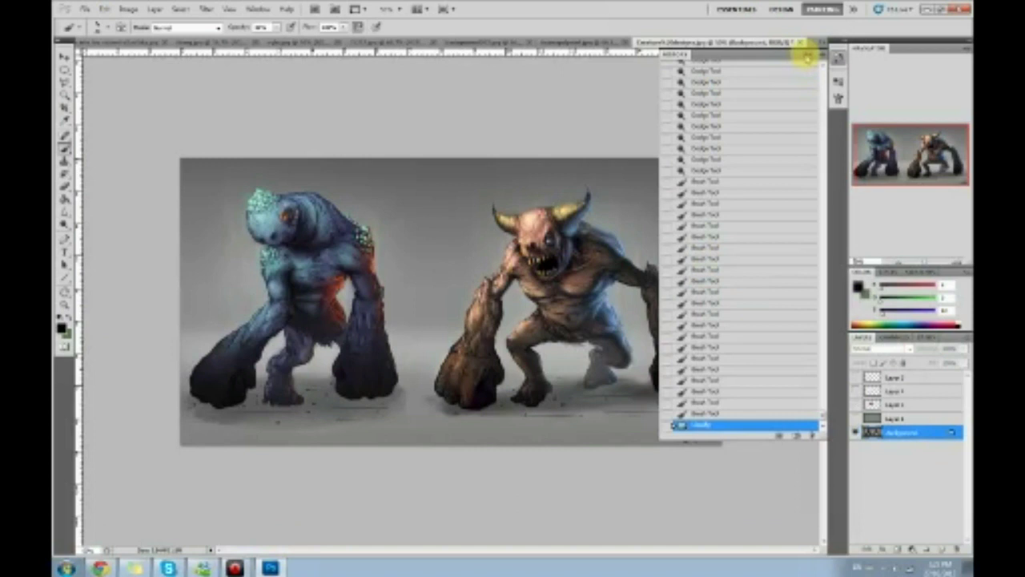
pyautogui.hotkey('ctrl', '+')
pyautogui.hotkey('ctrl', '+')
pyautogui.hotkey('ctrl', '+')
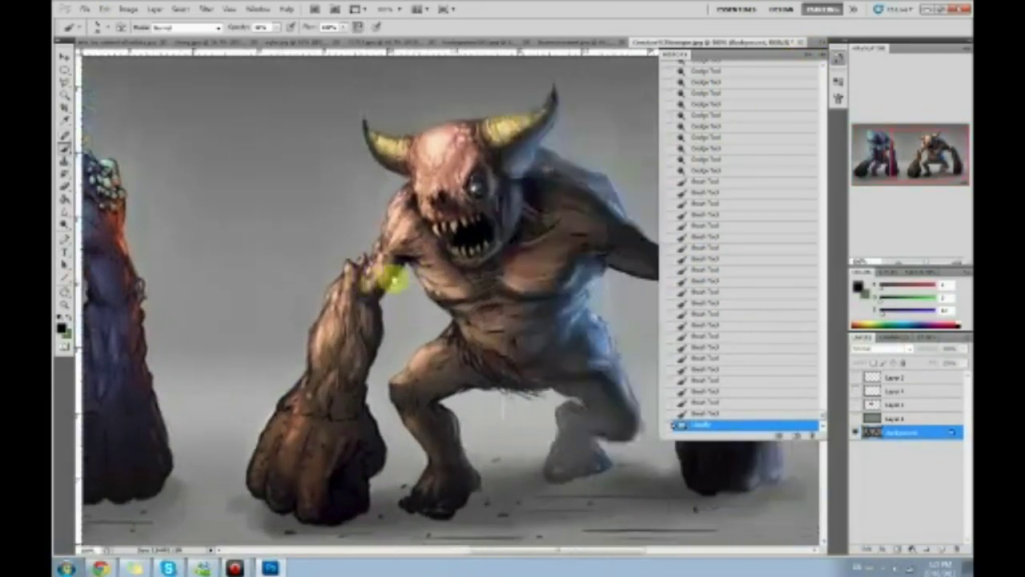
pyautogui.moveTo(390, 278); pyautogui.dragTo(248, 267)
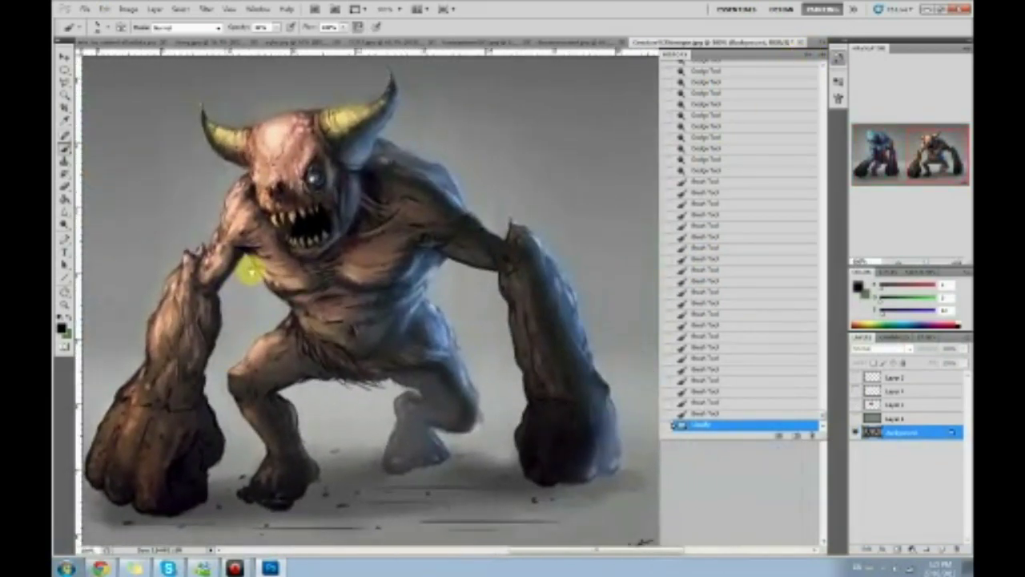
pyautogui.moveTo(822, 416)
pyautogui.mouseDown()
pyautogui.moveTo(852, 83)
pyautogui.moveTo(771, 68)
pyautogui.mouseUp()
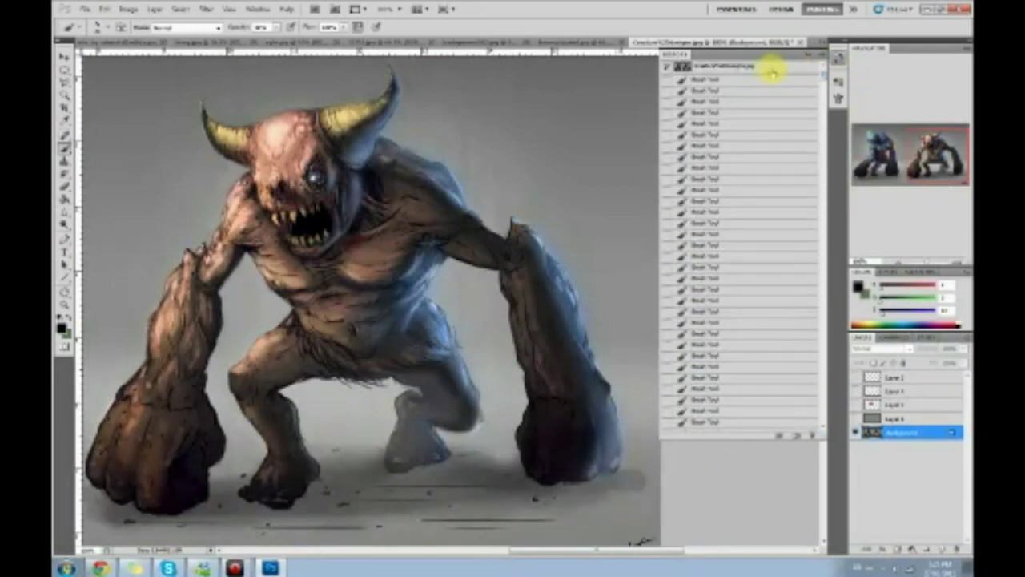
pyautogui.click(768, 66)
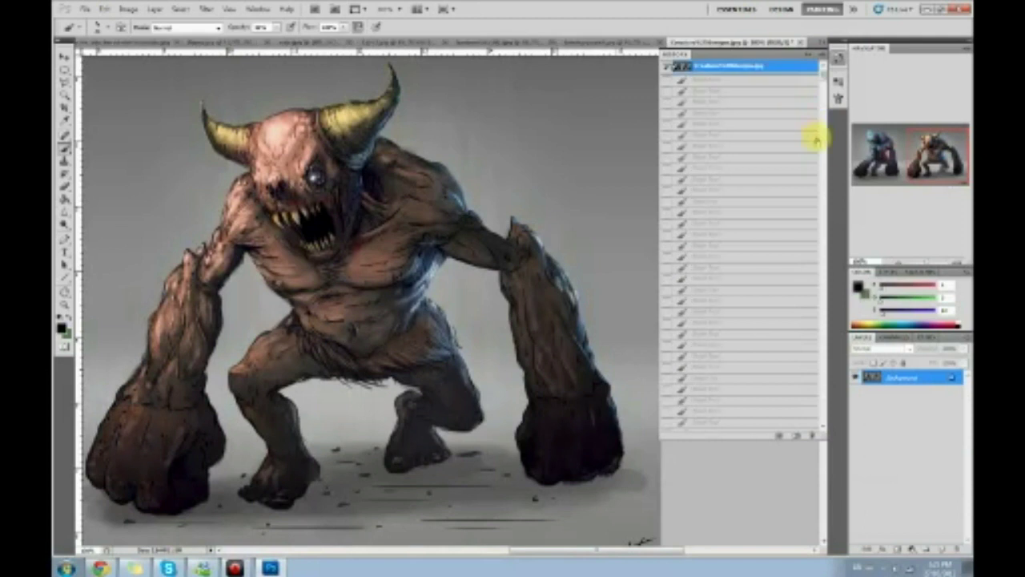
pyautogui.moveTo(822, 141); pyautogui.dragTo(831, 428)
pyautogui.click(744, 425)
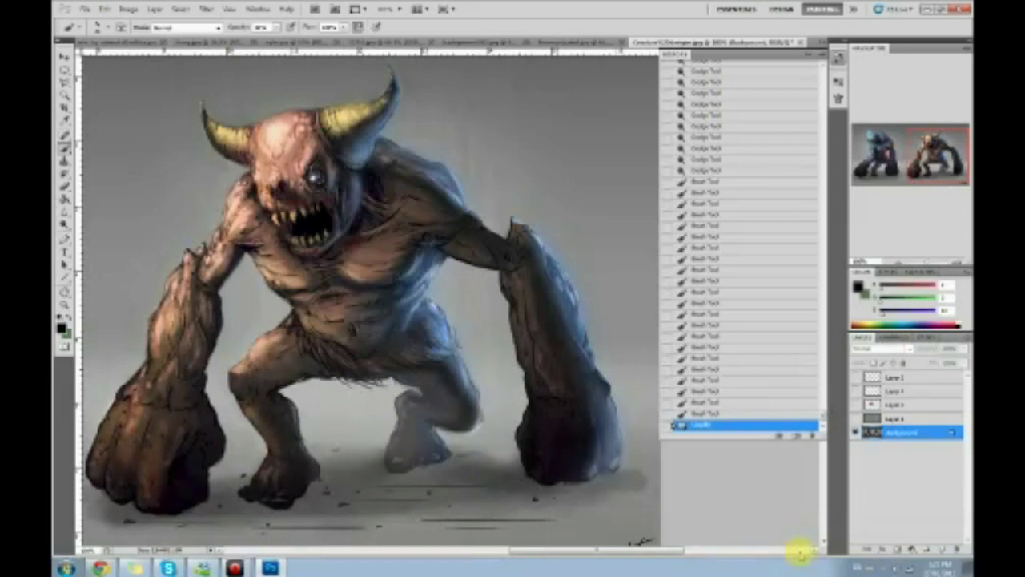
pyautogui.click(809, 54)
pyautogui.moveTo(373, 256); pyautogui.dragTo(695, 269)
pyautogui.moveTo(376, 246); pyautogui.dragTo(634, 253)
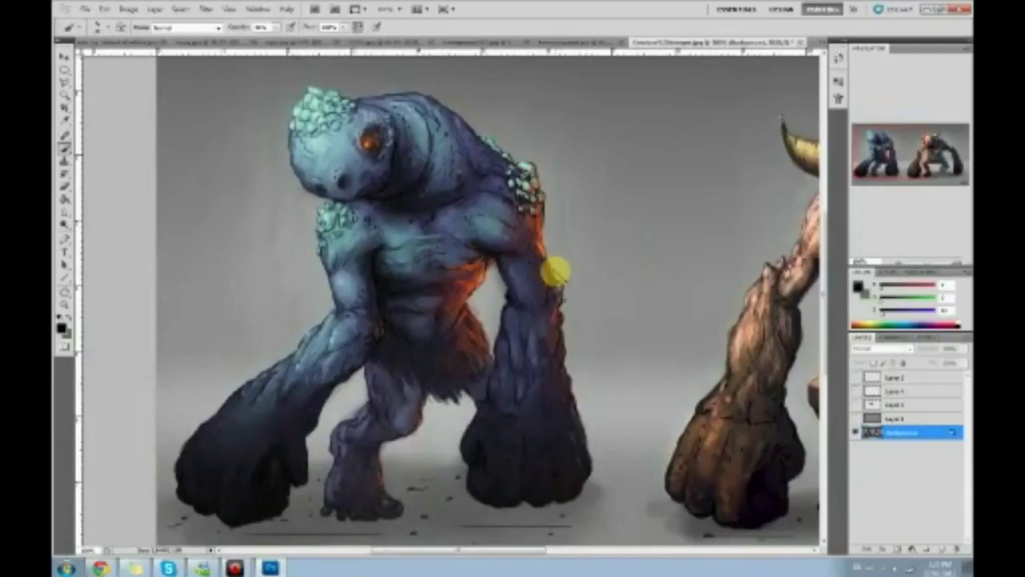
pyautogui.hotkey('ctrl', 'shift', 's')
pyautogui.click(651, 270)
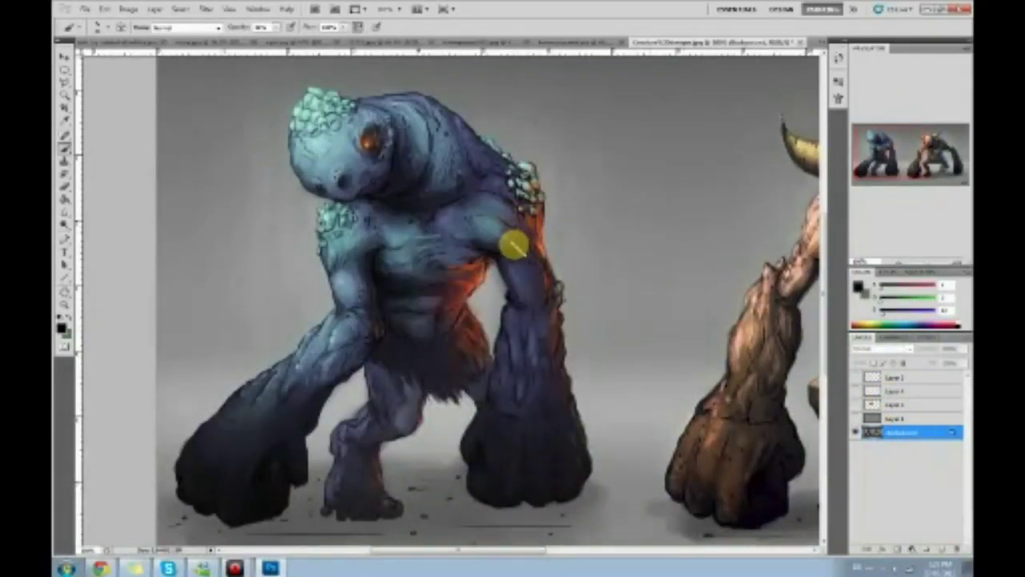
# Step: Show the grey backdrop, red sphere and rim-light layers above the Background, leaving the whitish overlay layer hidden
pyautogui.rightClick(908, 433)
pyautogui.click(876, 417)
pyautogui.click(855, 418)
pyautogui.click(856, 404)
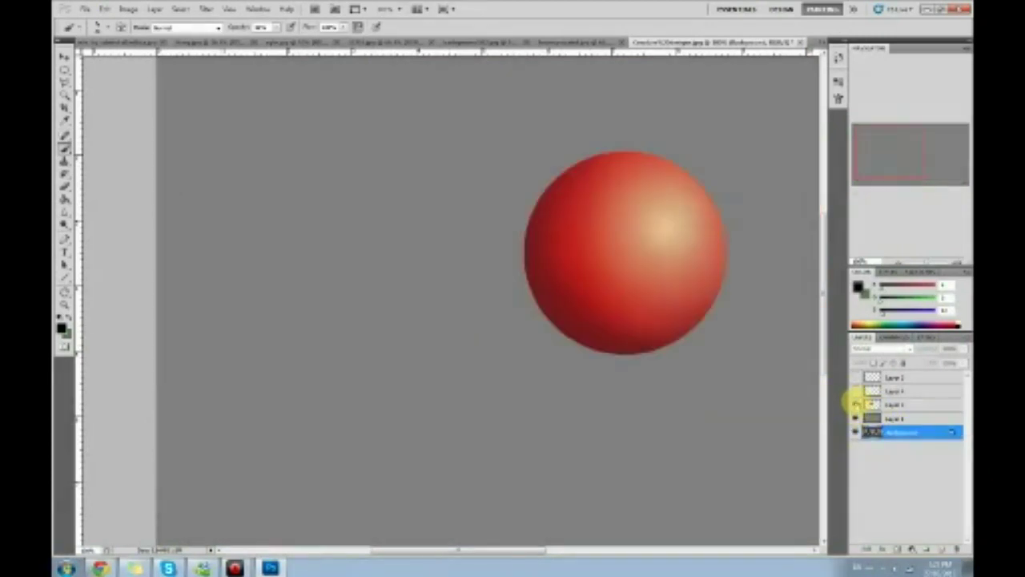
pyautogui.click(855, 390)
pyautogui.click(855, 377)
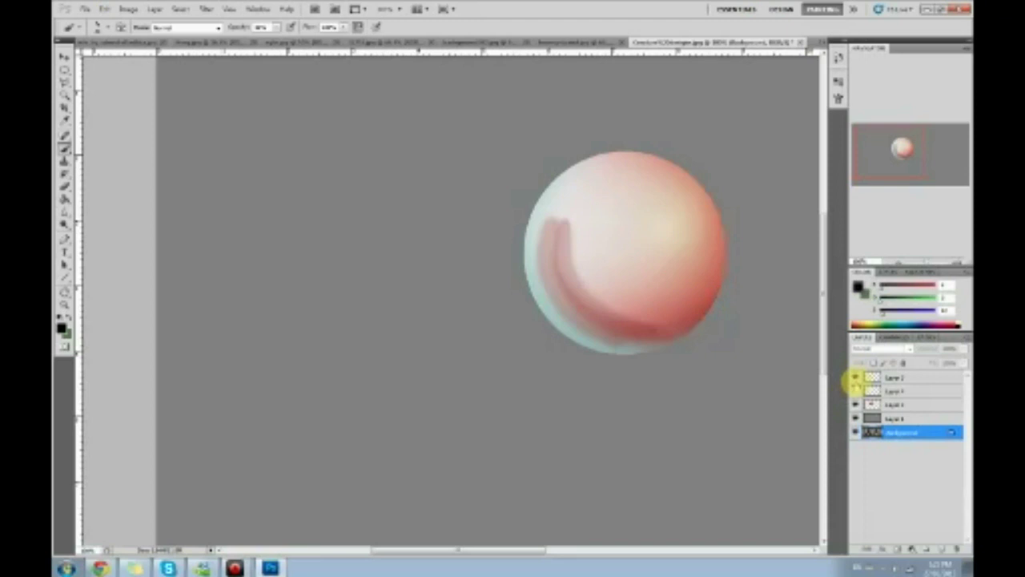
pyautogui.click(855, 389)
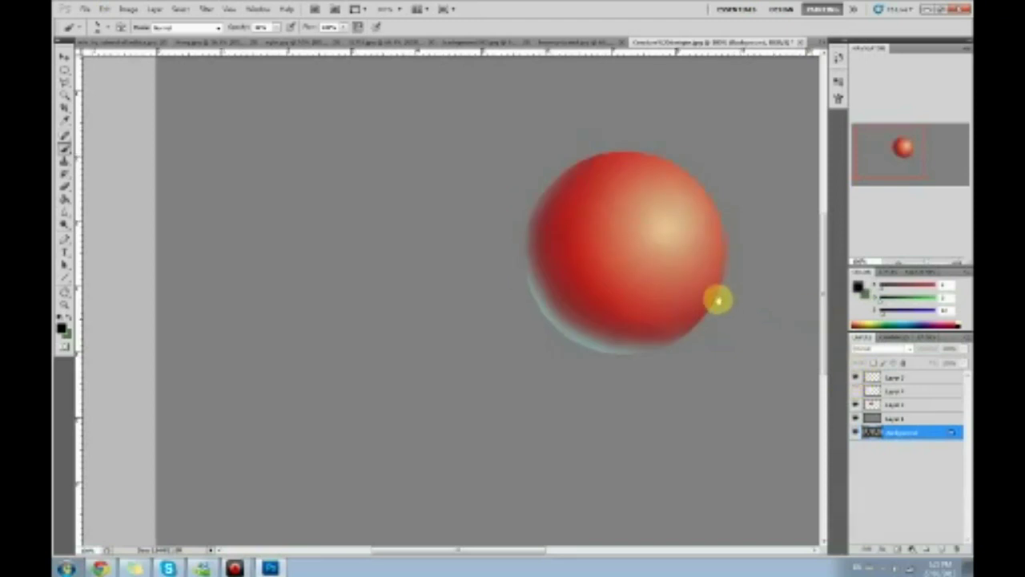
# Step: Lower the fill of the rim-light layer over the red sphere
pyautogui.moveTo(716, 297); pyautogui.dragTo(676, 281)
pyautogui.click(925, 377)
pyautogui.click(964, 364)
pyautogui.moveTo(962, 376); pyautogui.dragTo(940, 378)
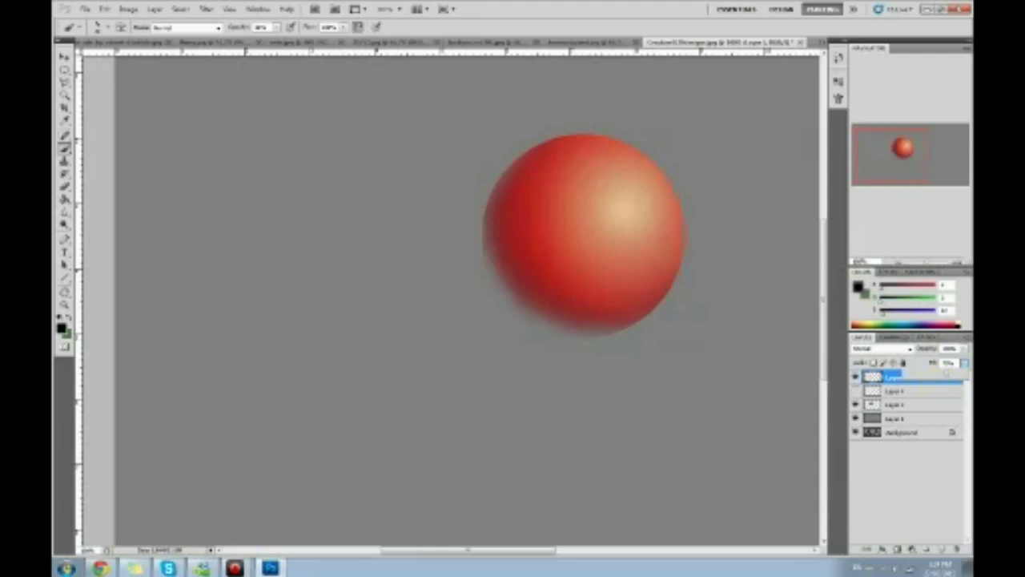
pyautogui.press('Return')
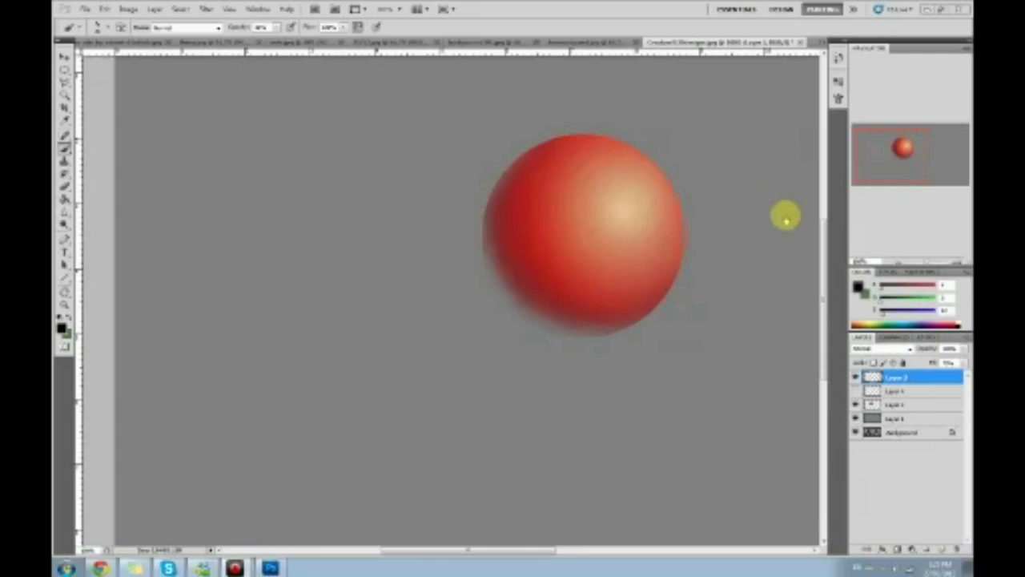
# Step: Toggle the visibility of the red sphere and rim-light layers to examine each one separately
pyautogui.click(855, 404)
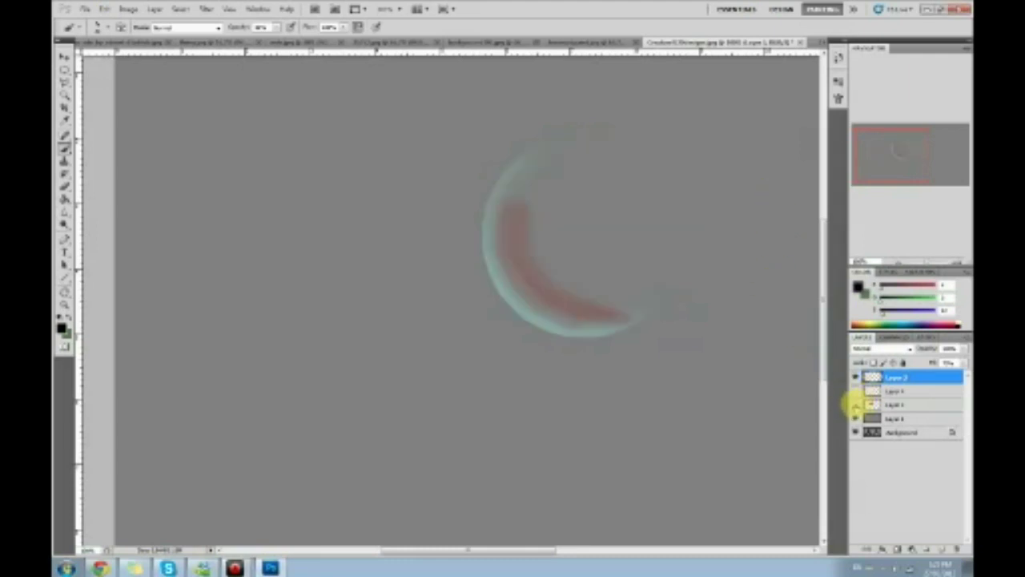
pyautogui.click(855, 390)
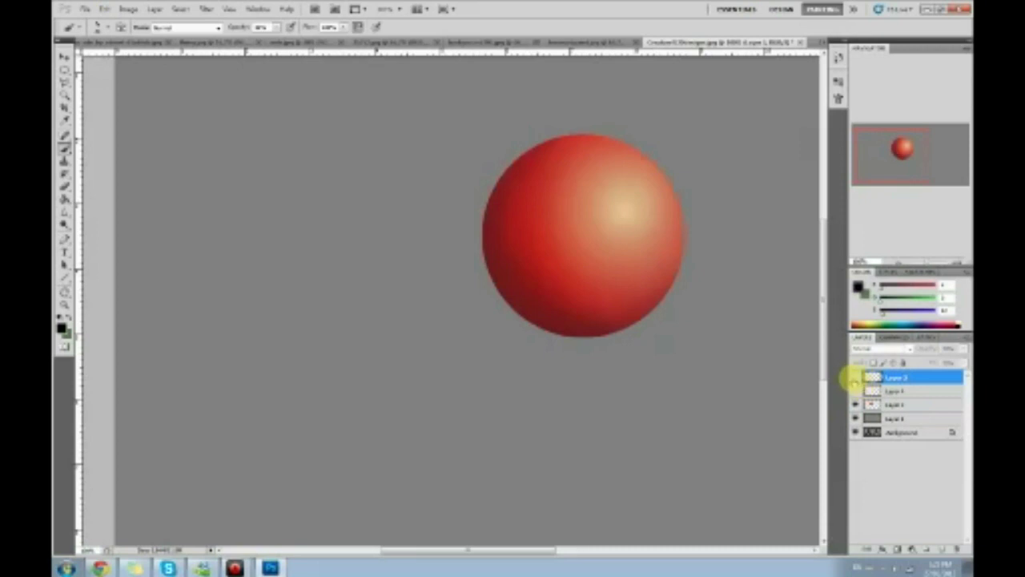
pyautogui.click(854, 376)
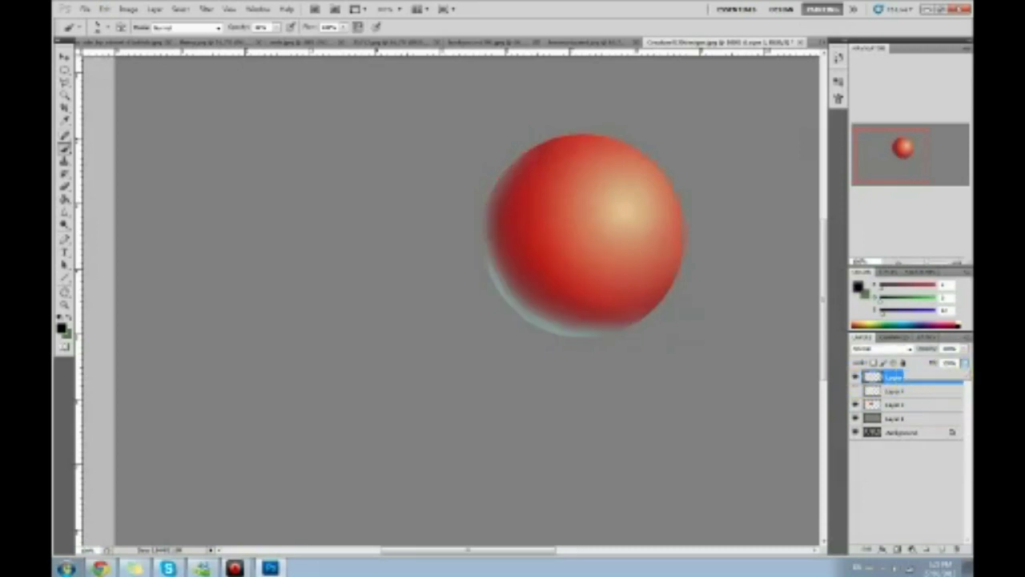
# Step: Thin the rim light along the sphere's lower-left edge and try shifting its colour to red with Hue/Saturation
pyautogui.hotkey('ctrl', 'u')
pyautogui.moveTo(829, 388); pyautogui.dragTo(847, 393)
pyautogui.click(922, 347)
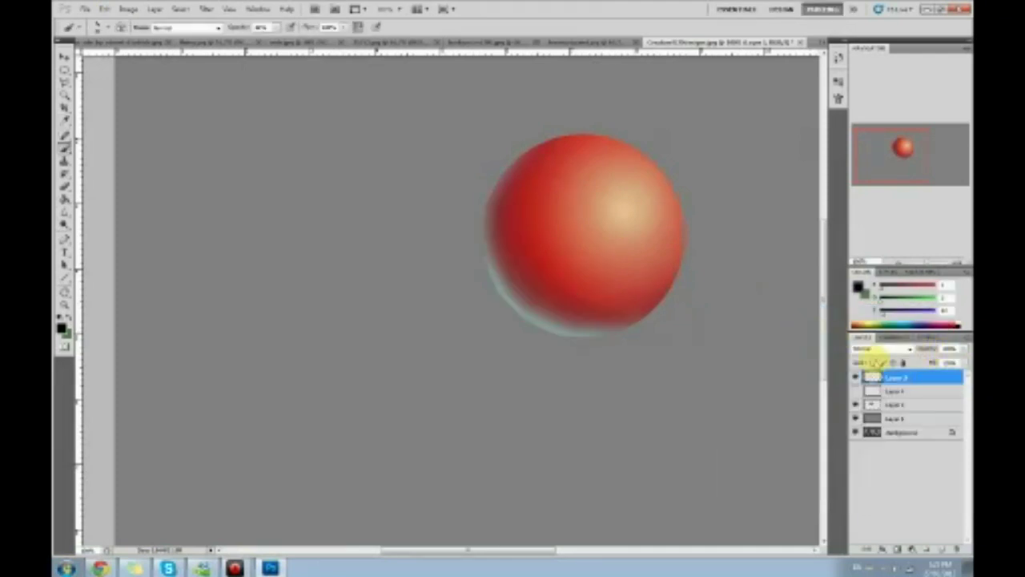
pyautogui.press('o')
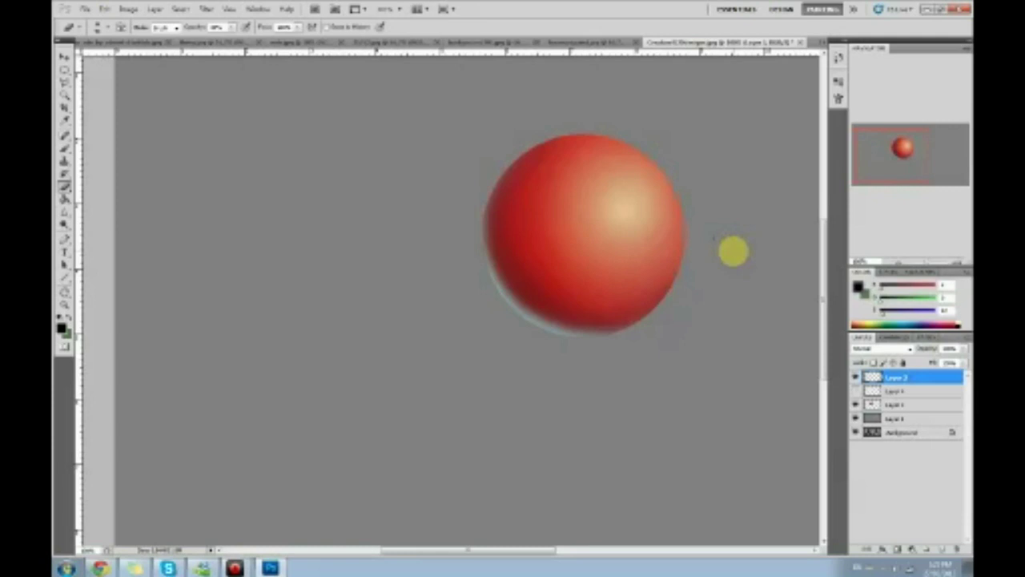
pyautogui.hotkey('ctrl', 'u')
pyautogui.moveTo(806, 389); pyautogui.dragTo(909, 378)
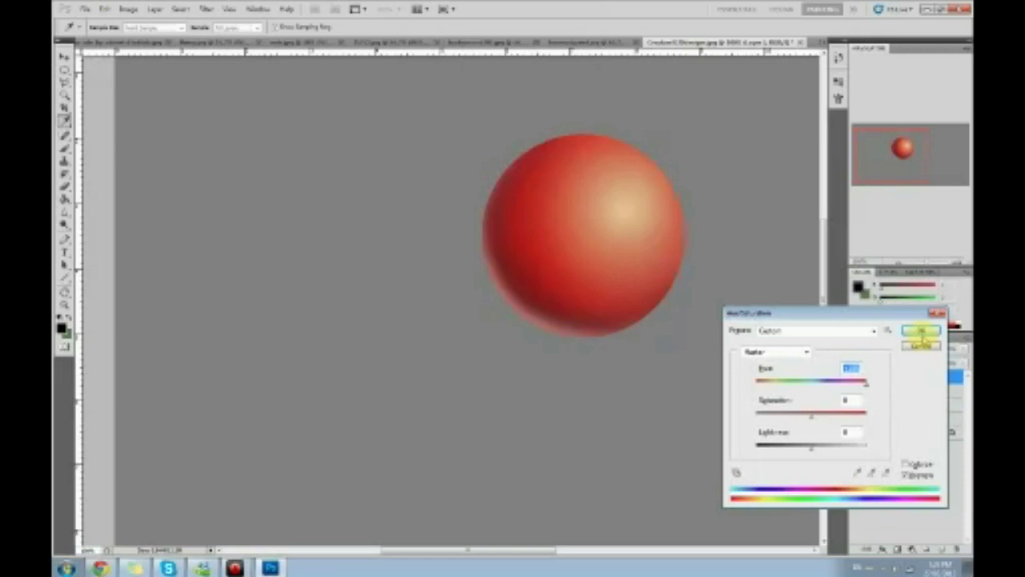
pyautogui.click(920, 332)
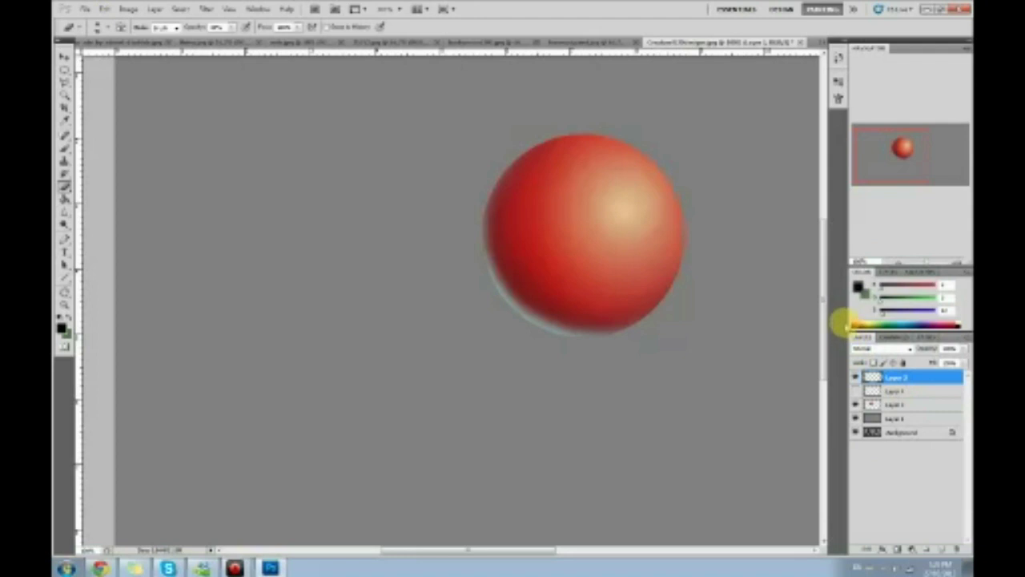
# Step: Hide and delete the rim-light, overlay, red sphere and grey backdrop layers, keeping only the Background painting
pyautogui.click(614, 41)
pyautogui.click(783, 43)
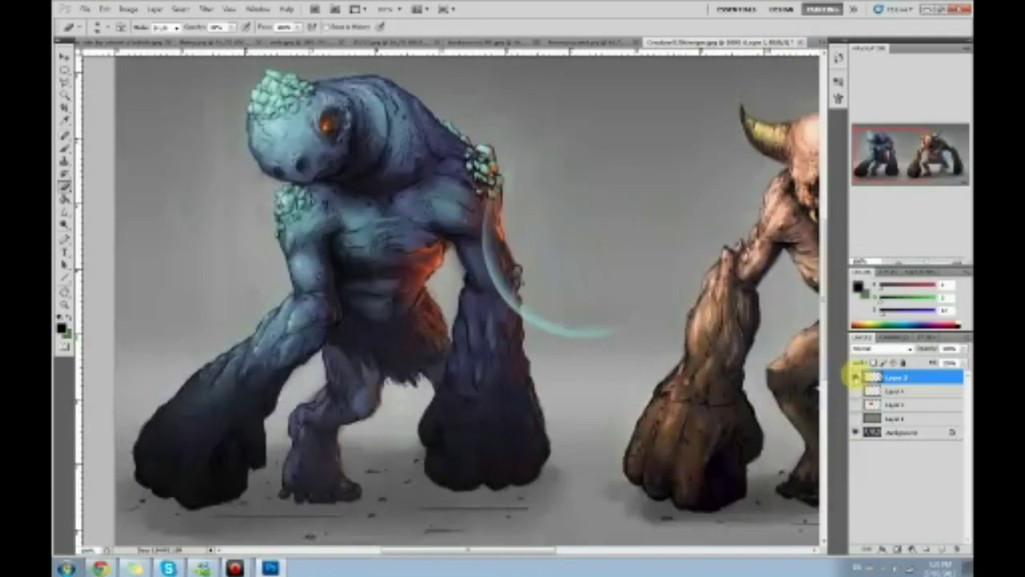
pyautogui.click(855, 377)
pyautogui.click(856, 418)
pyautogui.click(856, 419)
pyautogui.click(856, 418)
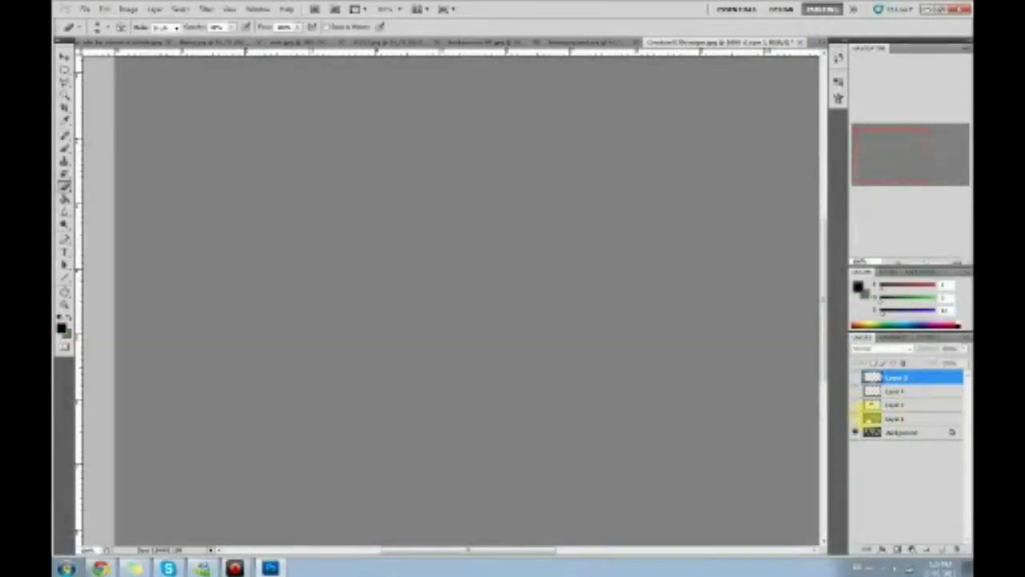
pyautogui.click(855, 418)
pyautogui.click(899, 418)
pyautogui.keyDown('shift'); pyautogui.click(919, 378); pyautogui.keyUp('shift')
pyautogui.click(957, 549)
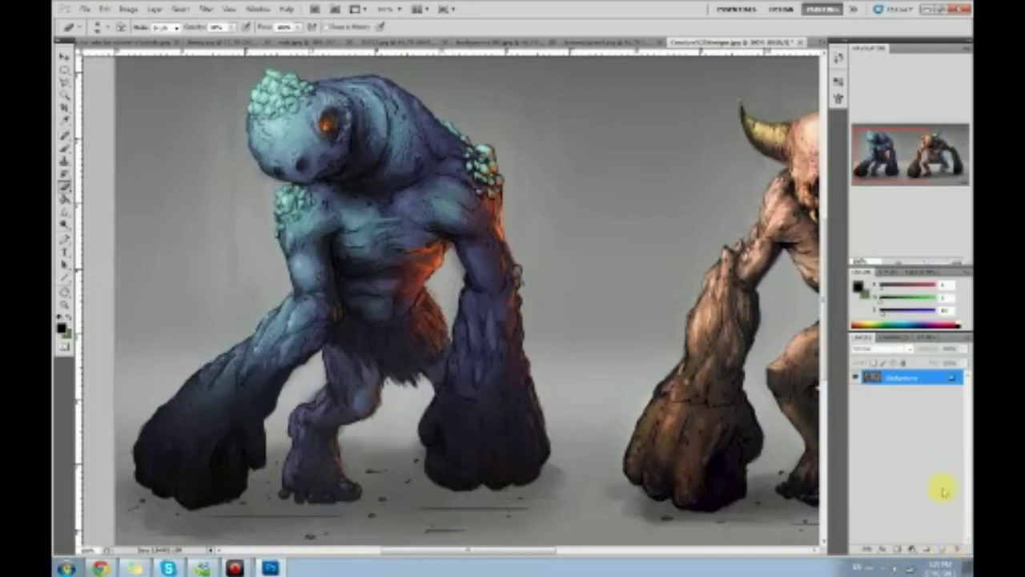
# Step: Open the painting in Liquify and push the blue creature's bent arm upward with an enlarged Forward Warp brush
pyautogui.moveTo(483, 226); pyautogui.dragTo(525, 246)
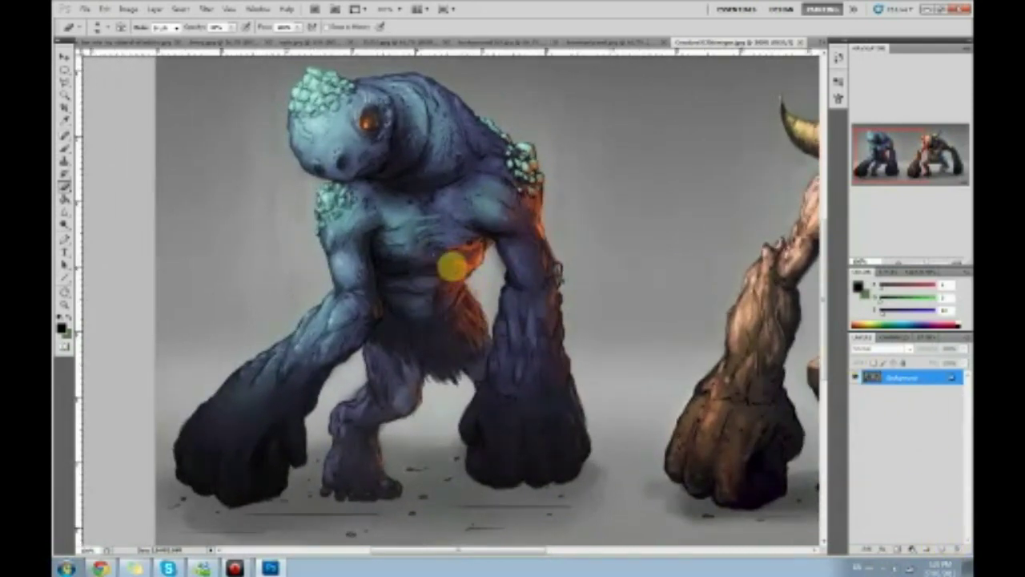
pyautogui.click(206, 8)
pyautogui.click(237, 75)
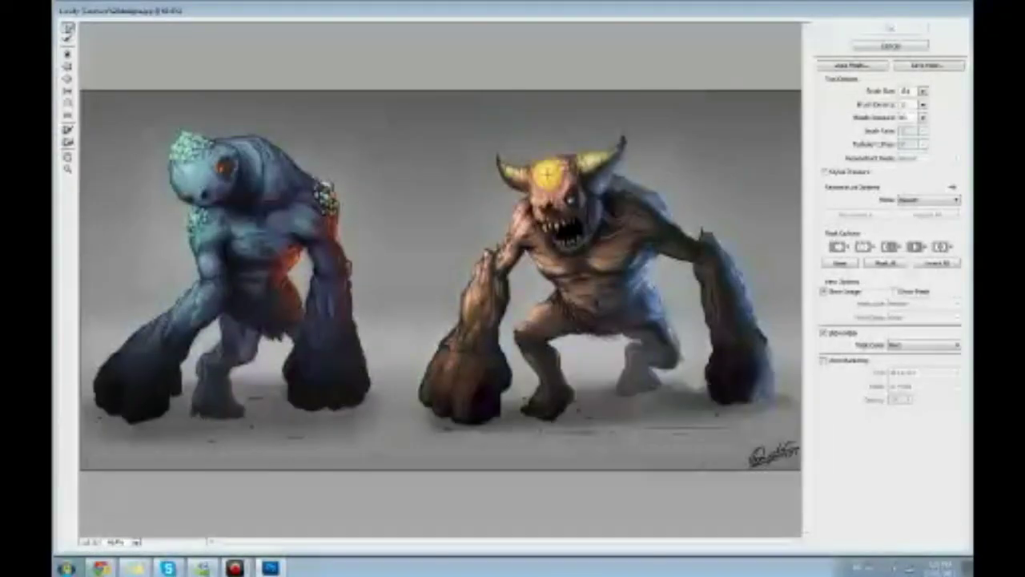
pyautogui.click(923, 92)
pyautogui.moveTo(896, 105); pyautogui.dragTo(892, 107)
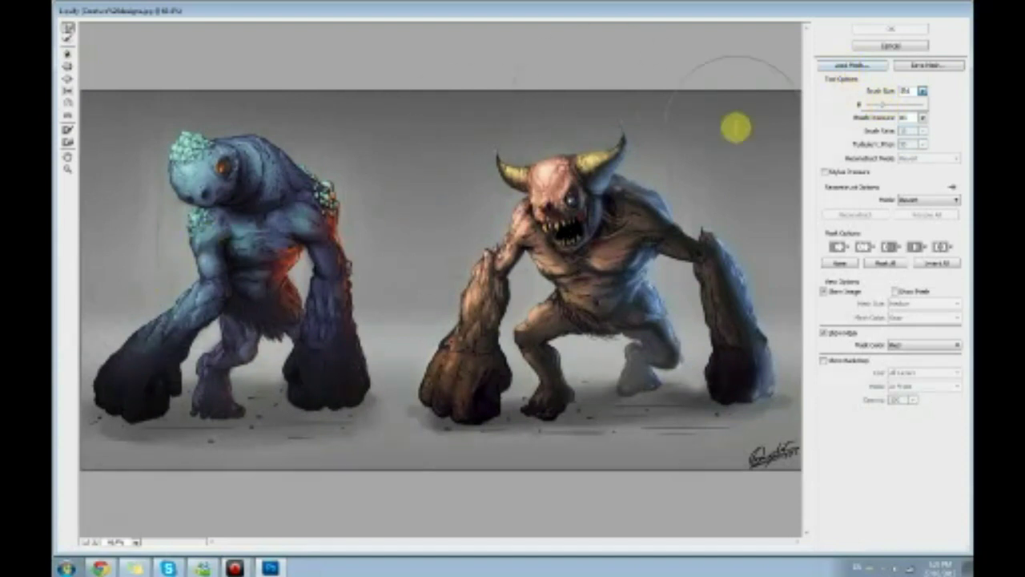
pyautogui.click(211, 296)
pyautogui.moveTo(212, 297)
pyautogui.mouseDown()
pyautogui.moveTo(175, 280)
pyautogui.moveTo(212, 295)
pyautogui.moveTo(229, 318)
pyautogui.moveTo(174, 308)
pyautogui.moveTo(163, 324)
pyautogui.moveTo(158, 309)
pyautogui.moveTo(132, 303)
pyautogui.moveTo(110, 326)
pyautogui.moveTo(164, 276)
pyautogui.moveTo(156, 294)
pyautogui.moveTo(206, 287)
pyautogui.moveTo(203, 260)
pyautogui.mouseUp()
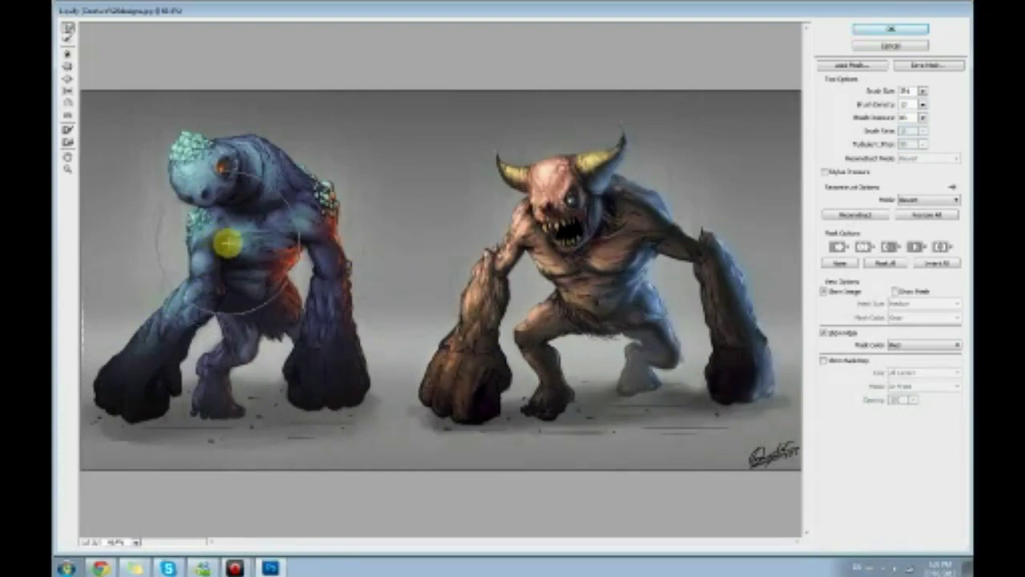
# Step: Refine the blue creature's bent arm with a smaller Forward Warp brush, apply Liquify, and toggle the change to compare
pyautogui.click(67, 67)
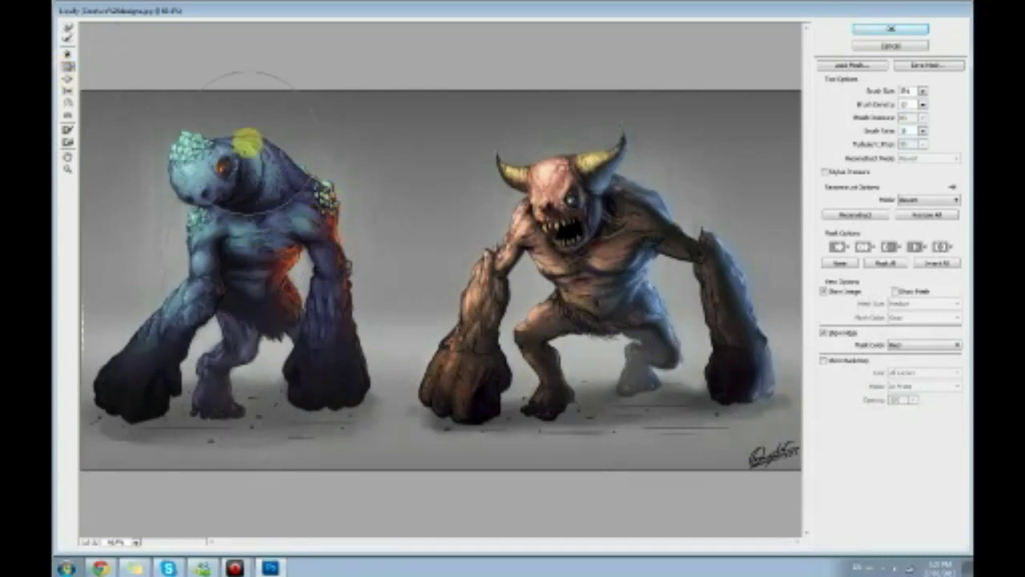
pyautogui.click(68, 27)
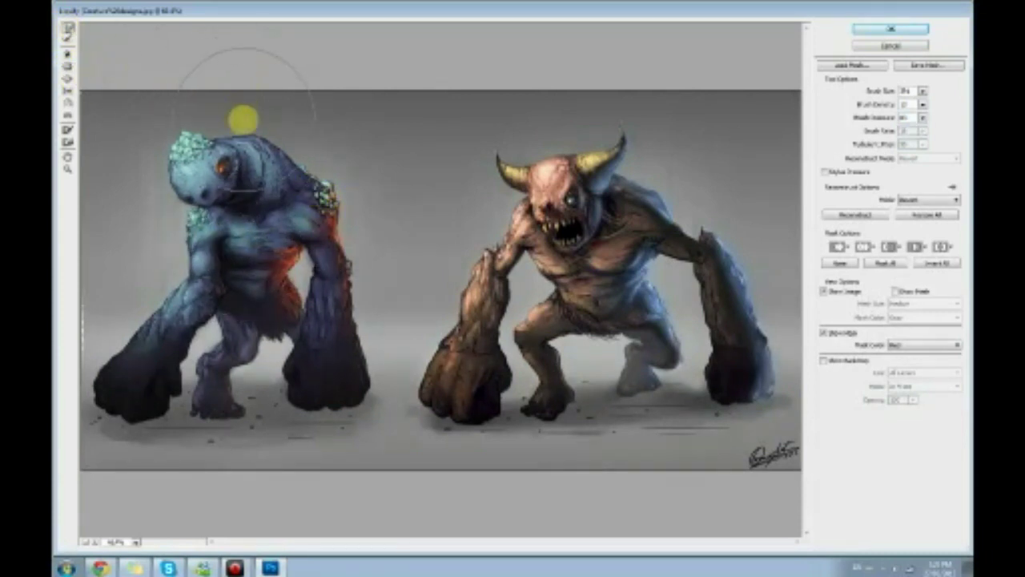
pyautogui.press('[')
pyautogui.press('[')
pyautogui.press('[')
pyautogui.press('[')
pyautogui.press('[')
pyautogui.press('[')
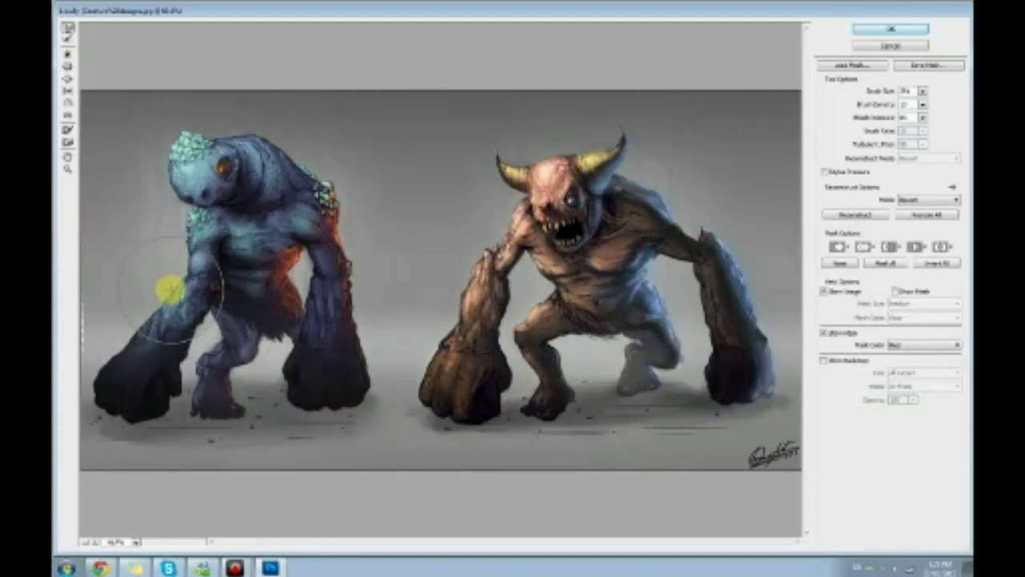
pyautogui.moveTo(140, 319); pyautogui.dragTo(170, 285)
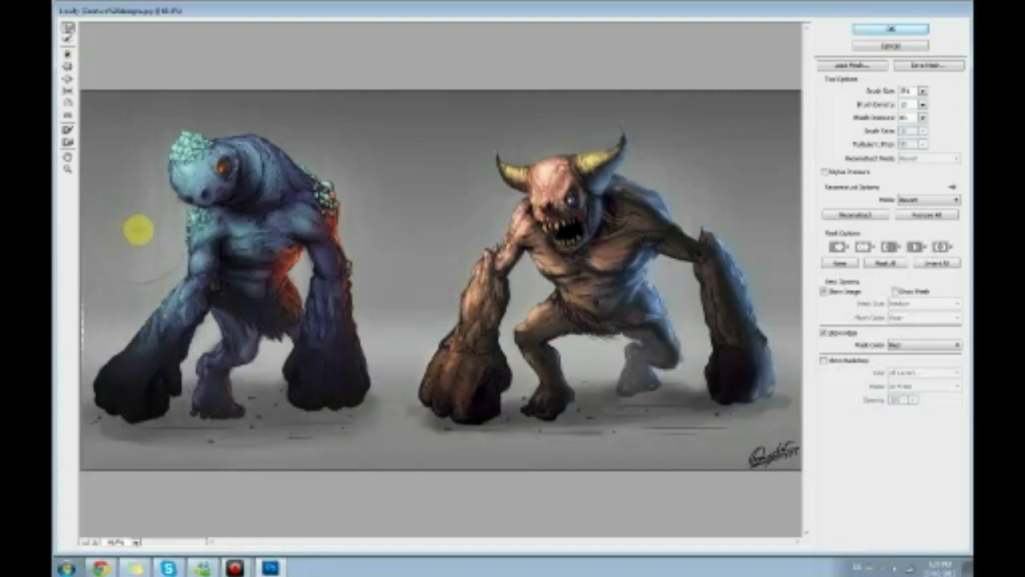
pyautogui.click(890, 30)
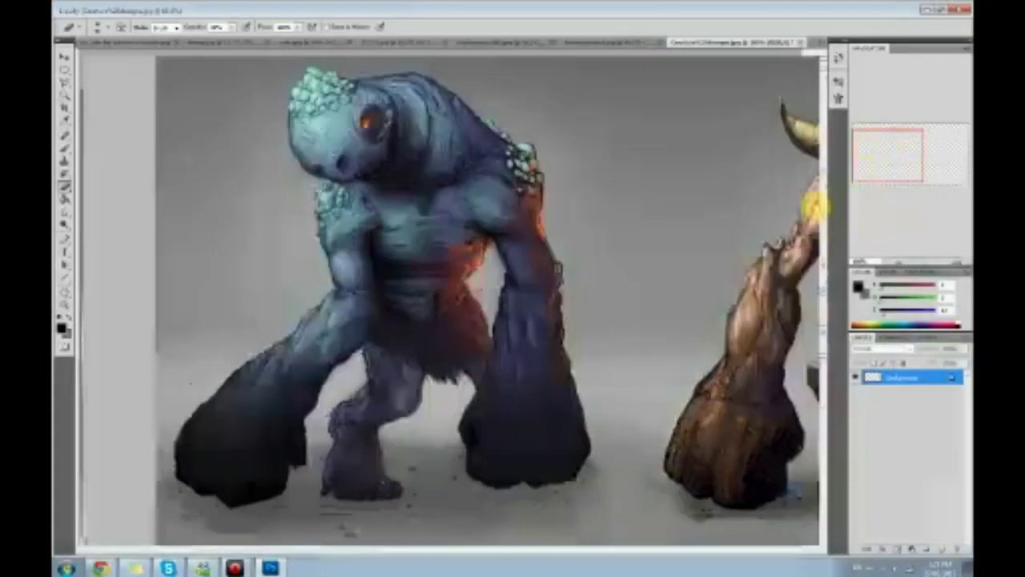
pyautogui.hotkey('ctrl', 'z')
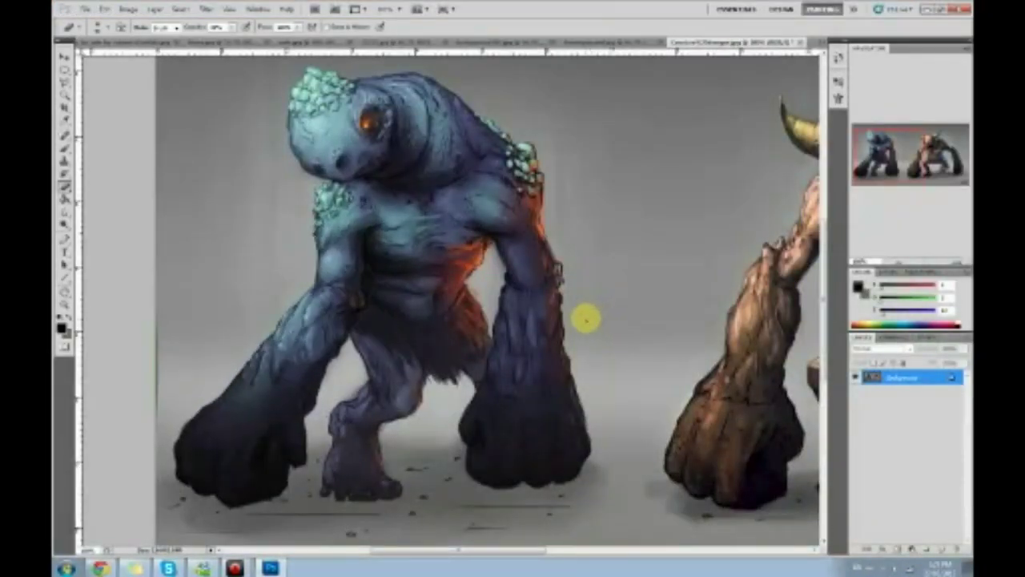
pyautogui.hotkey('ctrl', 'z')
pyautogui.hotkey('ctrl', 'z')
# Step: Paint over the gap between the blue creature's bent arm and thigh to clean up the reshaped edge
pyautogui.press('b')
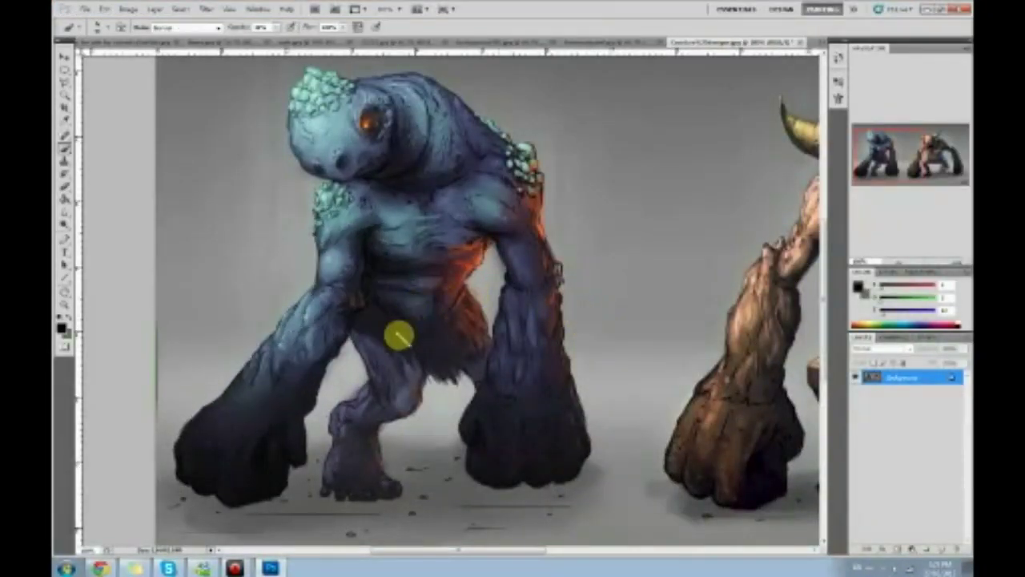
pyautogui.keyDown('alt'); pyautogui.click(347, 356); pyautogui.keyUp('alt')
pyautogui.moveTo(349, 351)
pyautogui.mouseDown()
pyautogui.moveTo(362, 378)
pyautogui.moveTo(353, 338)
pyautogui.moveTo(355, 373)
pyautogui.moveTo(368, 382)
pyautogui.moveTo(354, 374)
pyautogui.moveTo(353, 341)
pyautogui.moveTo(351, 362)
pyautogui.moveTo(361, 325)
pyautogui.moveTo(360, 360)
pyautogui.moveTo(357, 319)
pyautogui.moveTo(367, 366)
pyautogui.moveTo(361, 308)
pyautogui.mouseUp()
pyautogui.keyDown('alt'); pyautogui.click(359, 323); pyautogui.keyUp('alt')
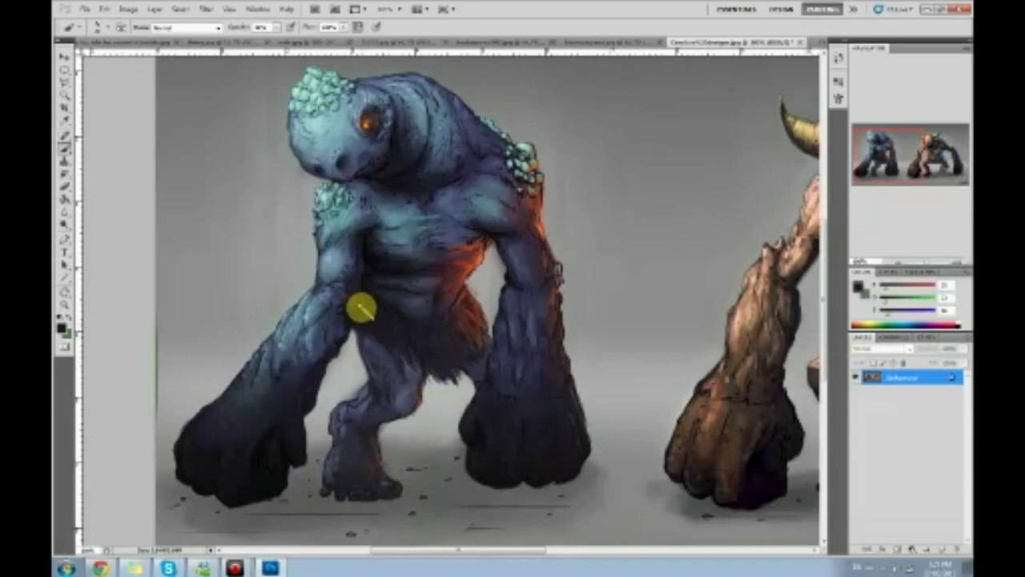
pyautogui.hotkey('ctrl', '0')
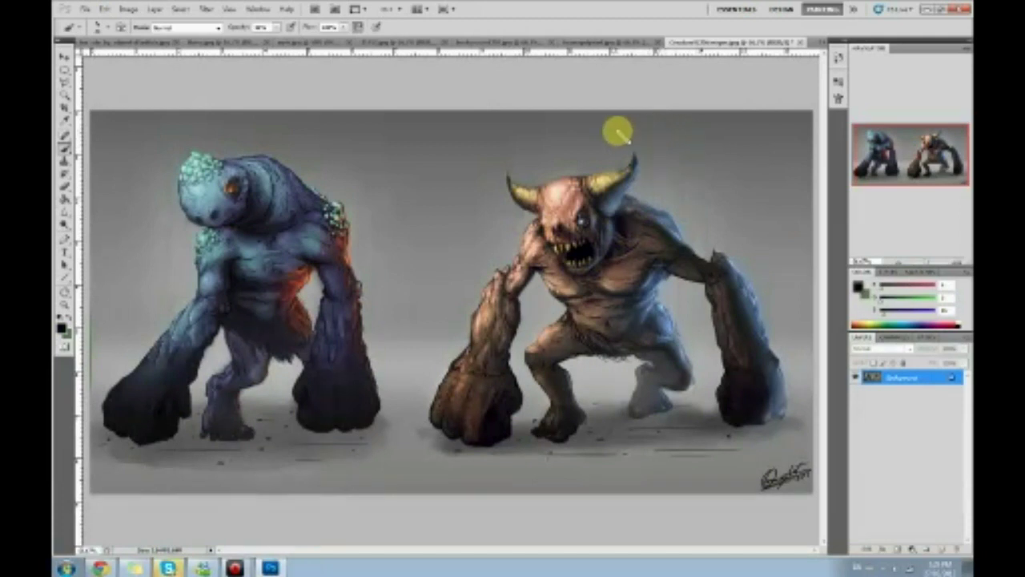
pyautogui.click(65, 253)
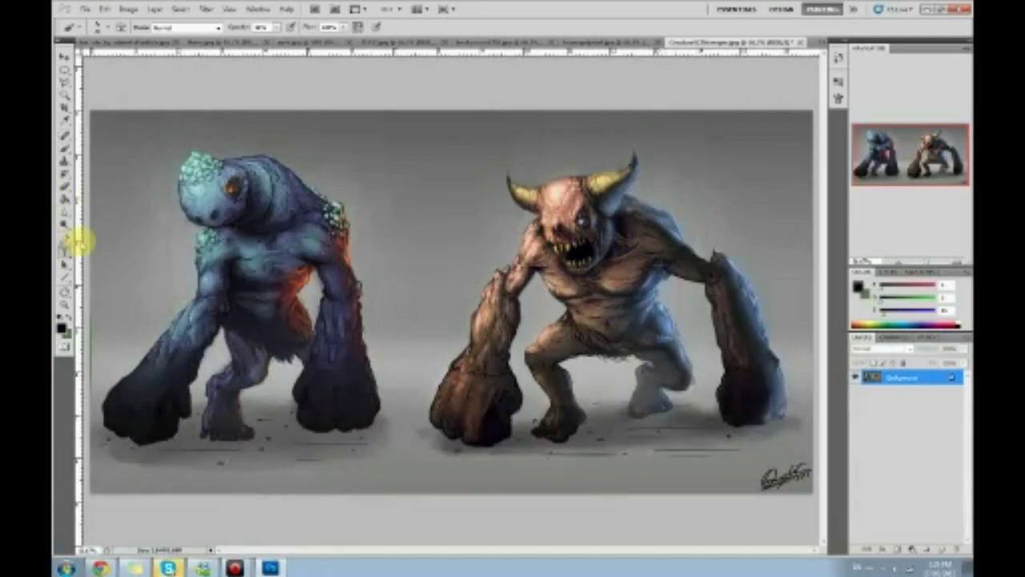
pyautogui.click(660, 129)
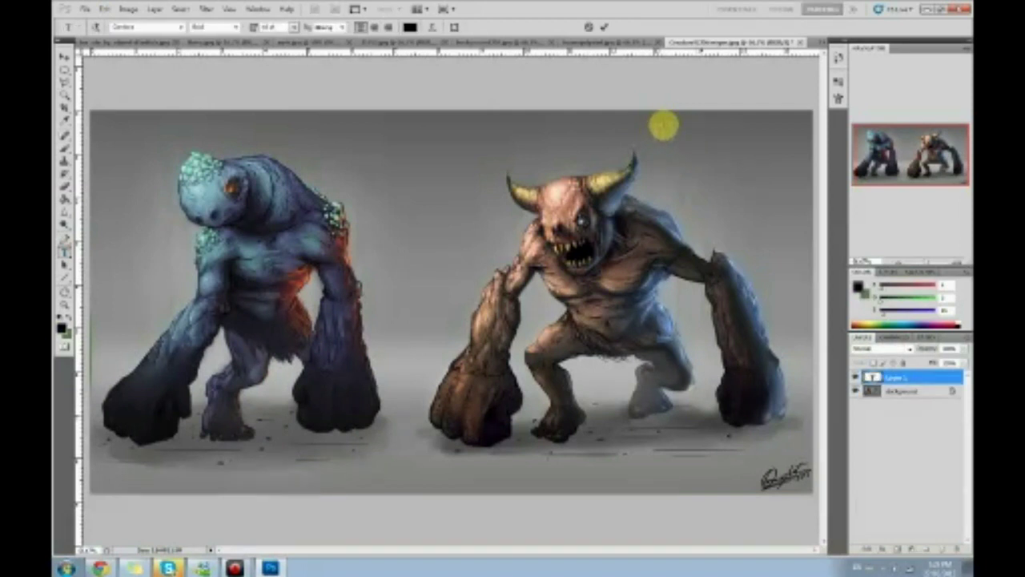
pyautogui.press('Escape')
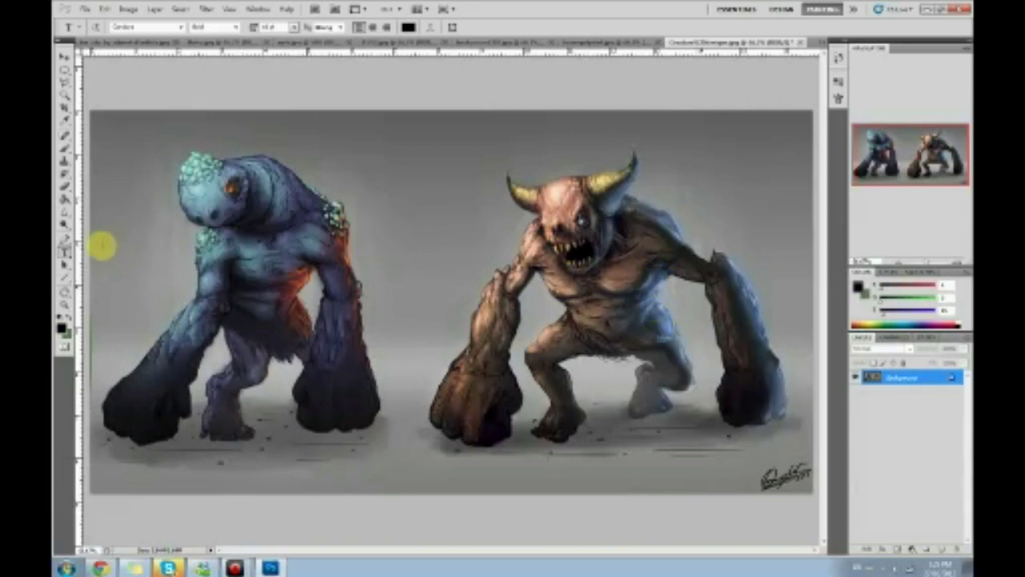
# Step: Dodge the highlights along the horned creature's back, shoulder and rear leg with the range set to Highlights
pyautogui.click(66, 225)
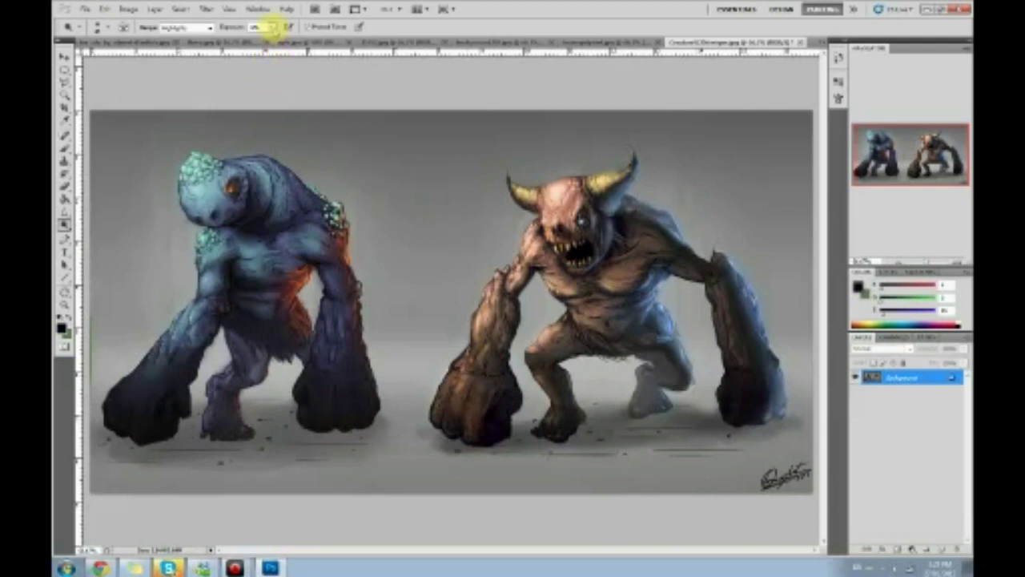
pyautogui.moveTo(652, 277); pyautogui.dragTo(639, 293)
pyautogui.moveTo(689, 234)
pyautogui.mouseDown()
pyautogui.moveTo(662, 227)
pyautogui.moveTo(682, 236)
pyautogui.moveTo(646, 204)
pyautogui.moveTo(737, 274)
pyautogui.moveTo(781, 382)
pyautogui.moveTo(783, 416)
pyautogui.moveTo(767, 412)
pyautogui.moveTo(723, 265)
pyautogui.moveTo(683, 364)
pyautogui.moveTo(673, 339)
pyautogui.moveTo(680, 390)
pyautogui.moveTo(703, 385)
pyautogui.moveTo(689, 386)
pyautogui.moveTo(690, 376)
pyautogui.mouseUp()
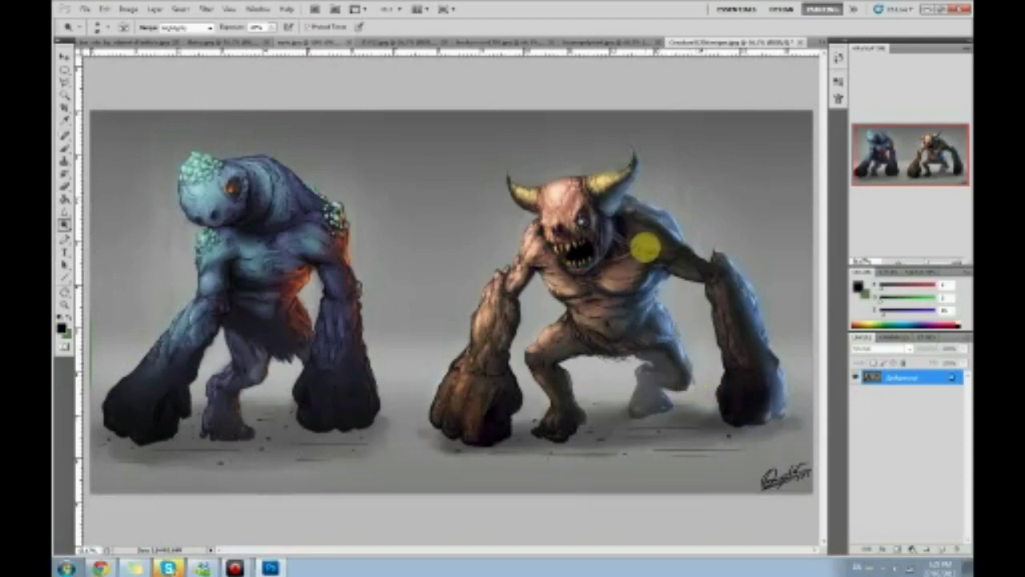
pyautogui.moveTo(616, 200)
pyautogui.mouseDown()
pyautogui.moveTo(608, 238)
pyautogui.moveTo(595, 230)
pyautogui.moveTo(595, 250)
pyautogui.moveTo(592, 208)
pyautogui.moveTo(597, 268)
pyautogui.moveTo(654, 254)
pyautogui.moveTo(649, 278)
pyautogui.moveTo(627, 294)
pyautogui.moveTo(594, 296)
pyautogui.moveTo(633, 279)
pyautogui.moveTo(658, 301)
pyautogui.moveTo(628, 307)
pyautogui.moveTo(648, 311)
pyautogui.moveTo(631, 328)
pyautogui.moveTo(661, 318)
pyautogui.moveTo(676, 289)
pyautogui.moveTo(660, 264)
pyautogui.moveTo(680, 278)
pyautogui.moveTo(657, 290)
pyautogui.moveTo(680, 341)
pyautogui.moveTo(721, 332)
pyautogui.moveTo(709, 303)
pyautogui.moveTo(670, 275)
pyautogui.moveTo(654, 295)
pyautogui.moveTo(675, 325)
pyautogui.moveTo(633, 301)
pyautogui.mouseUp()
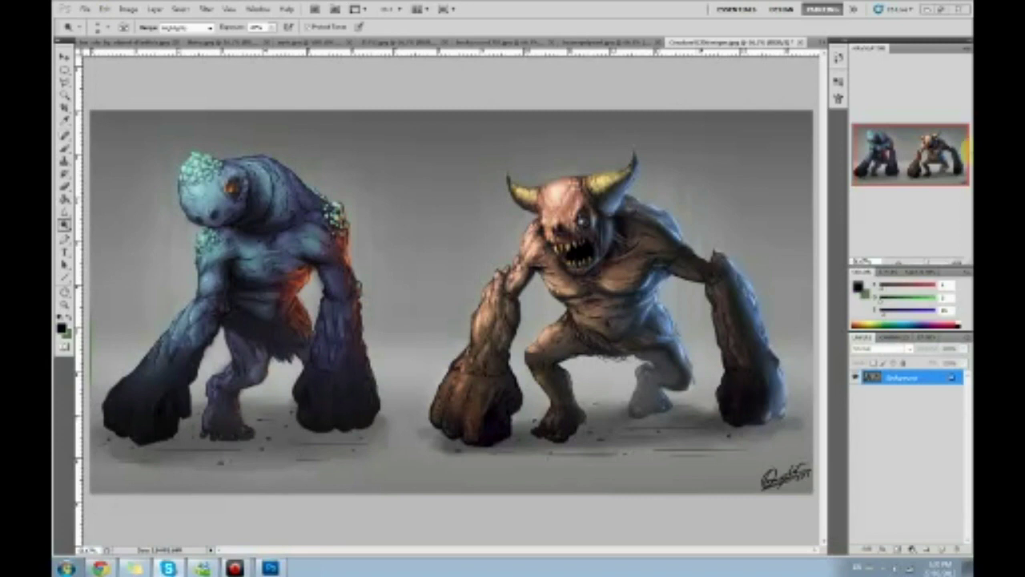
pyautogui.doubleClick(568, 10)
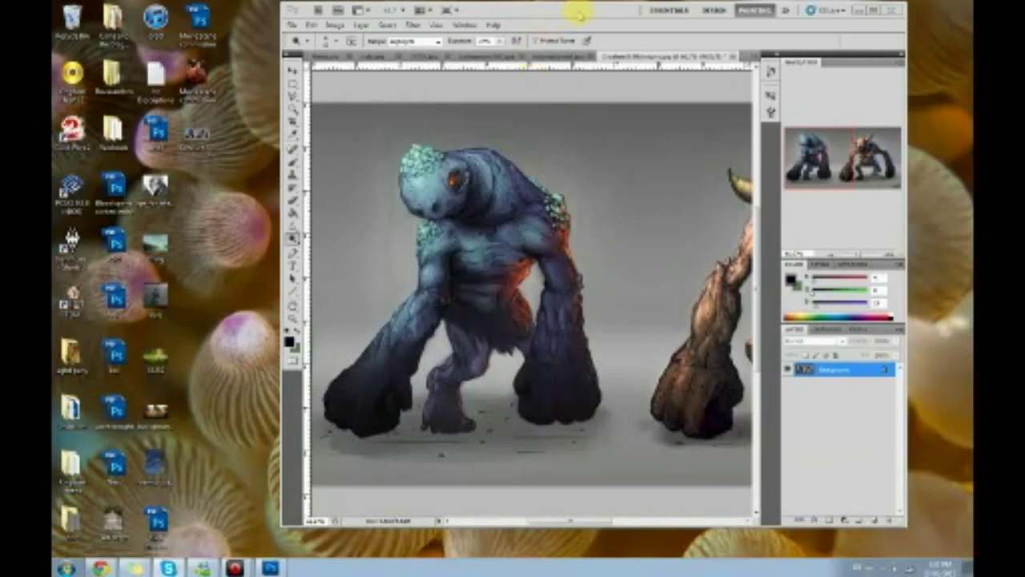
pyautogui.doubleClick(579, 11)
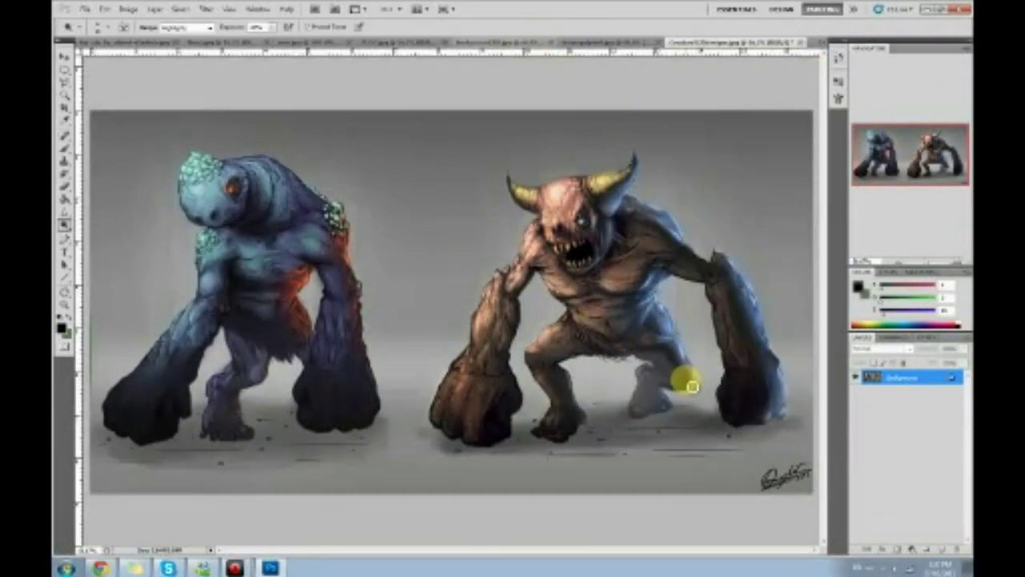
# Step: Select the Brush tool and choose a different brush tip from the presets for painting on the creatures
pyautogui.press('b')
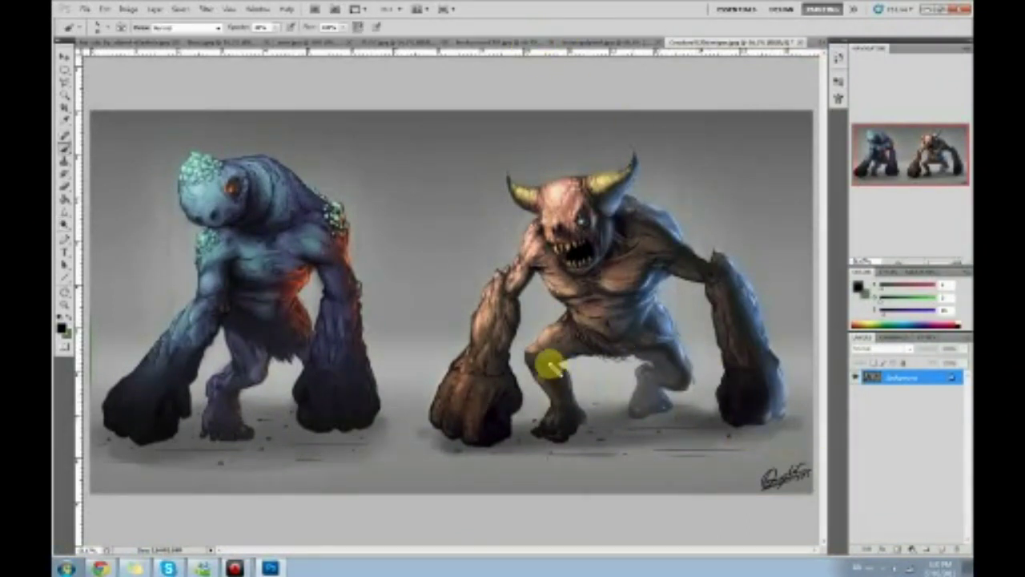
pyautogui.rightClick(424, 217)
pyautogui.moveTo(642, 501); pyautogui.dragTo(652, 369)
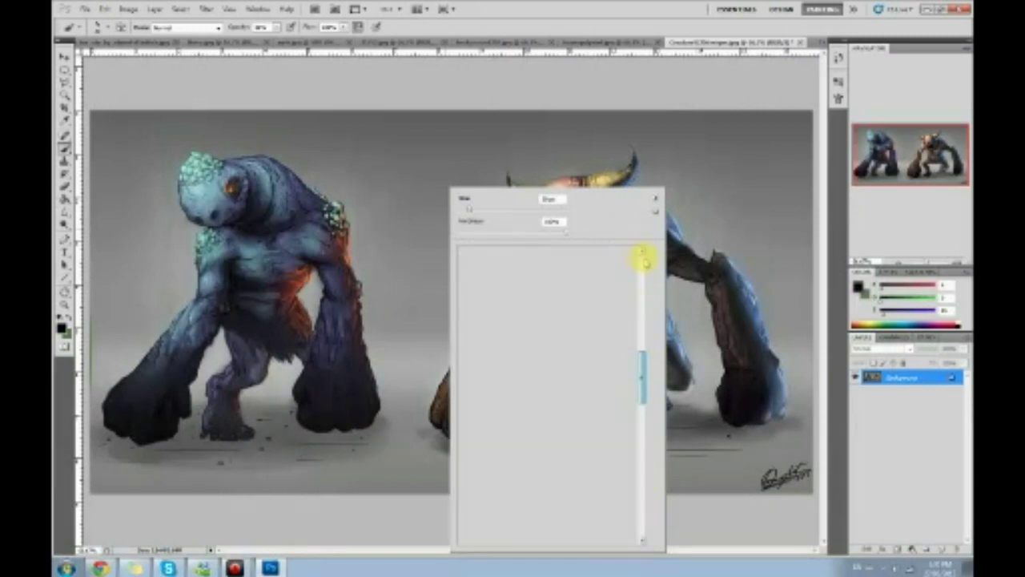
pyautogui.moveTo(643, 258); pyautogui.dragTo(641, 274)
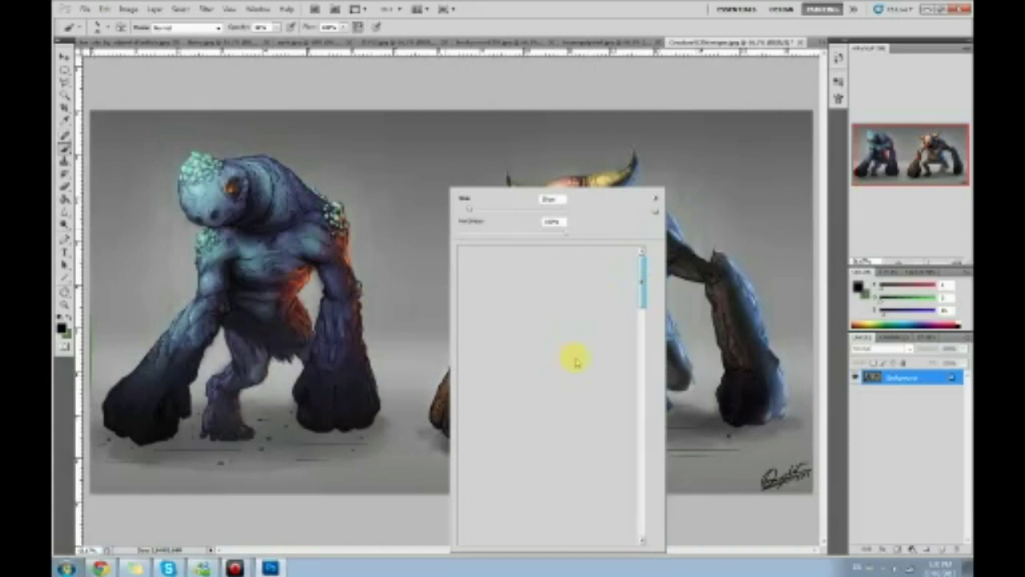
pyautogui.click(553, 467)
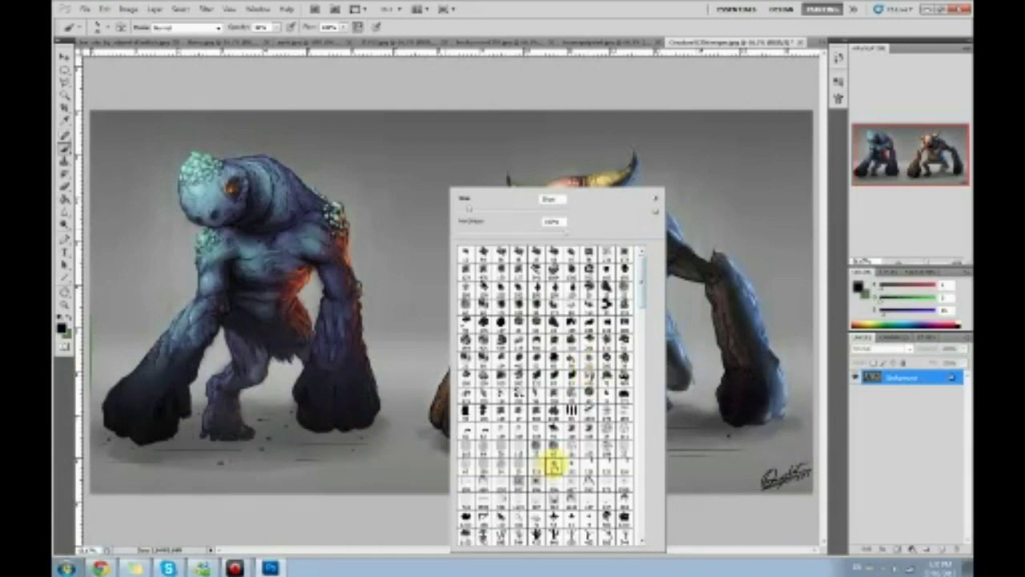
pyautogui.click(714, 174)
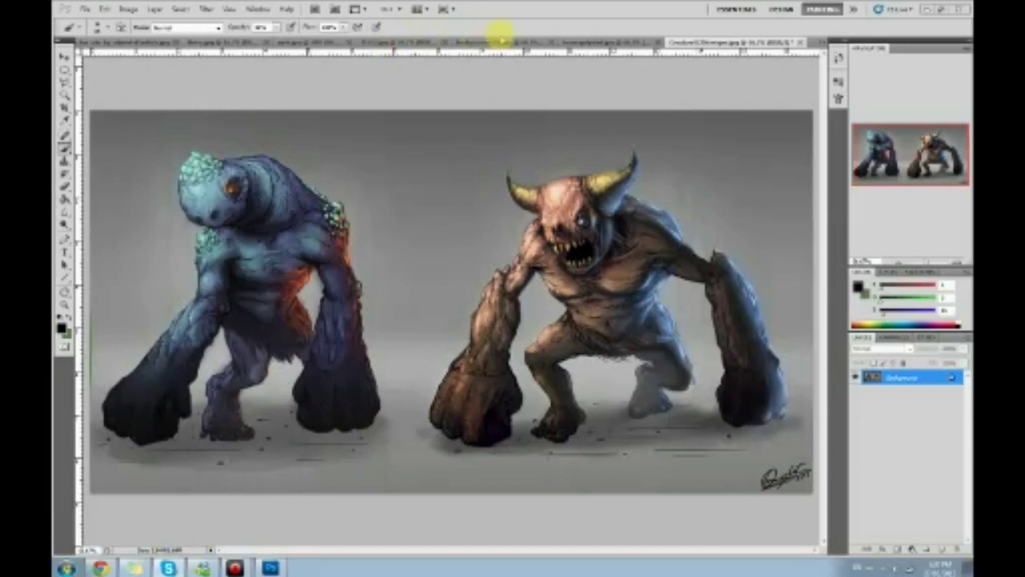
# Step: Reduce the program window's size and add a new layer above the background with the Soft Light blend mode
pyautogui.doubleClick(533, 11)
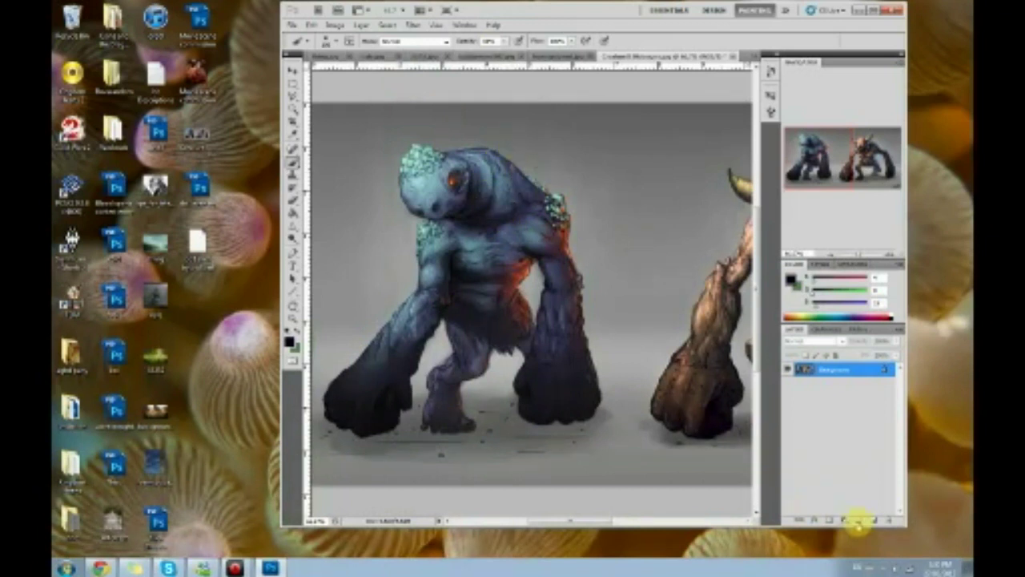
pyautogui.click(876, 521)
pyautogui.click(833, 341)
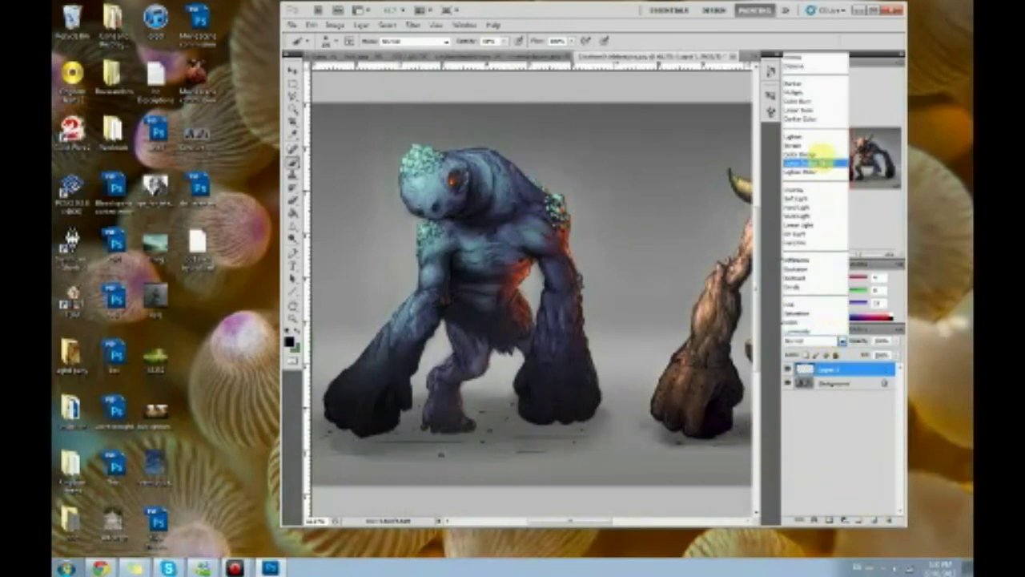
pyautogui.click(801, 200)
# Step: Sample the orange rim light on the blue creature's torso and paint a warm glow over its back, outer arm and thigh
pyautogui.keyDown('alt'); pyautogui.click(525, 271); pyautogui.keyUp('alt')
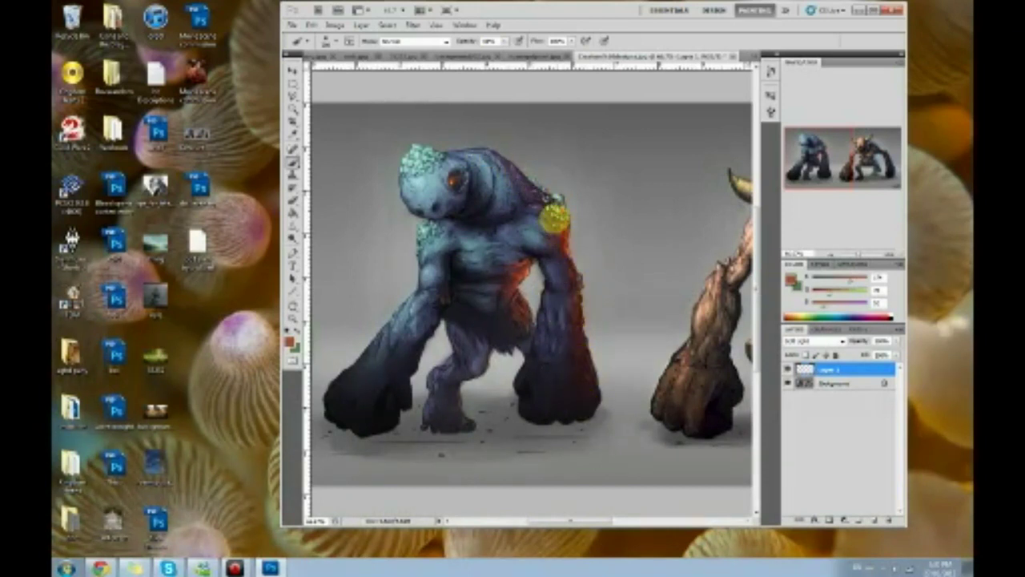
pyautogui.moveTo(545, 203)
pyautogui.mouseDown()
pyautogui.moveTo(473, 152)
pyautogui.moveTo(495, 154)
pyautogui.moveTo(551, 207)
pyautogui.mouseUp()
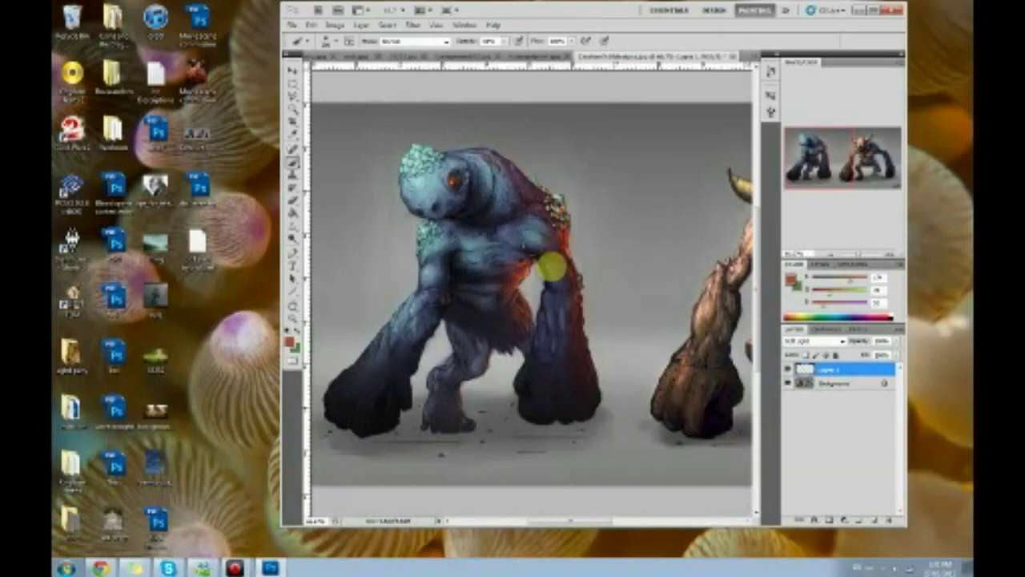
pyautogui.moveTo(515, 305)
pyautogui.mouseDown()
pyautogui.moveTo(525, 330)
pyautogui.moveTo(470, 358)
pyautogui.moveTo(485, 351)
pyautogui.moveTo(484, 363)
pyautogui.moveTo(510, 293)
pyautogui.mouseUp()
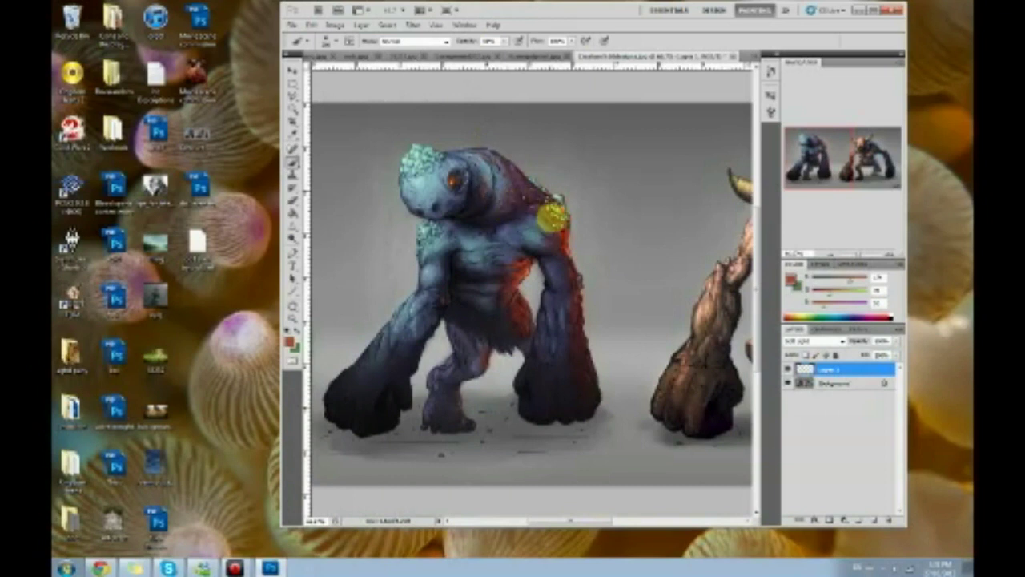
pyautogui.hotkey('ctrl', '+')
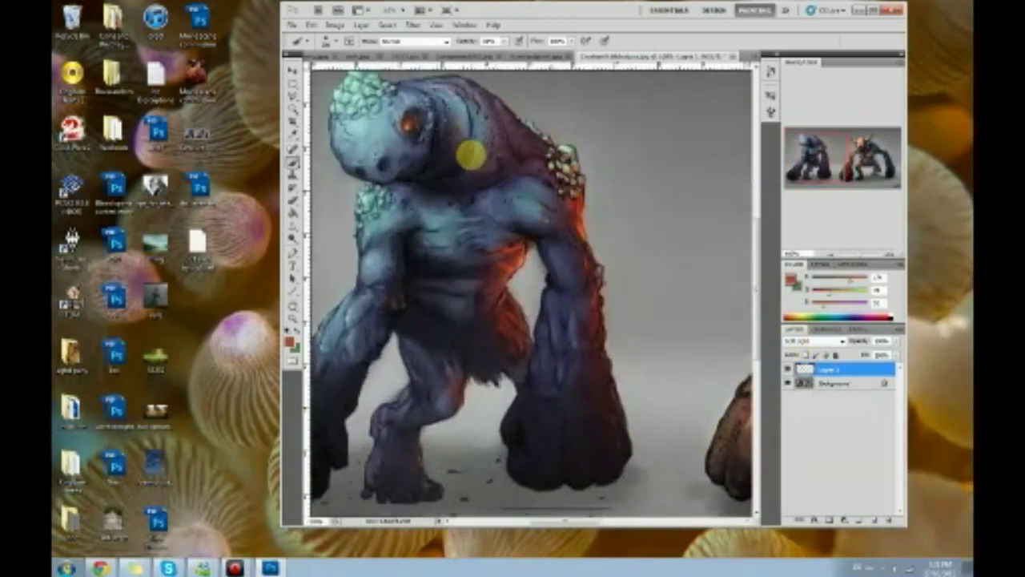
pyautogui.moveTo(494, 198); pyautogui.dragTo(511, 228)
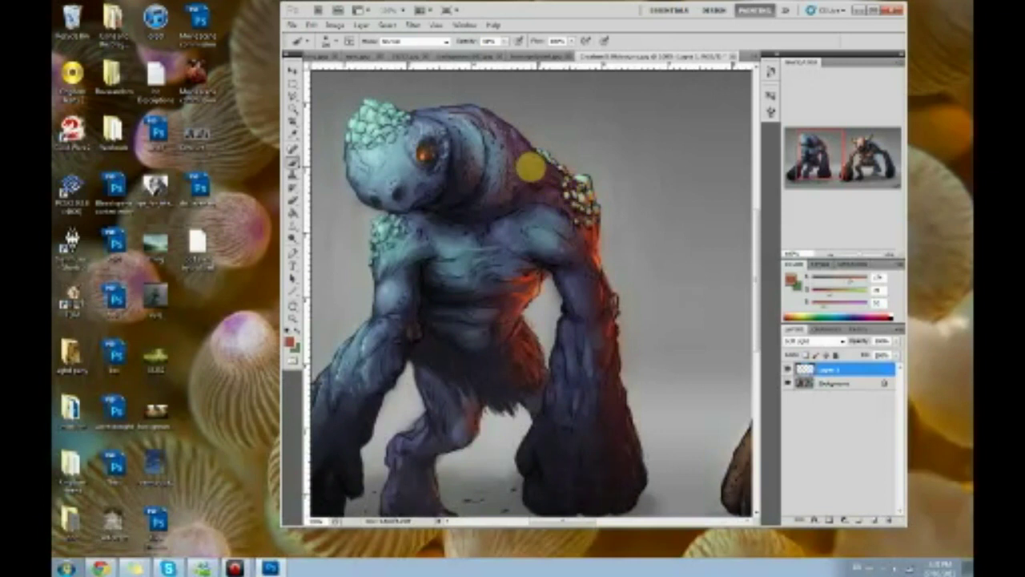
# Step: Compare the glow layer's strokes in Normal blend mode, then return the layer to Soft Light
pyautogui.click(811, 341)
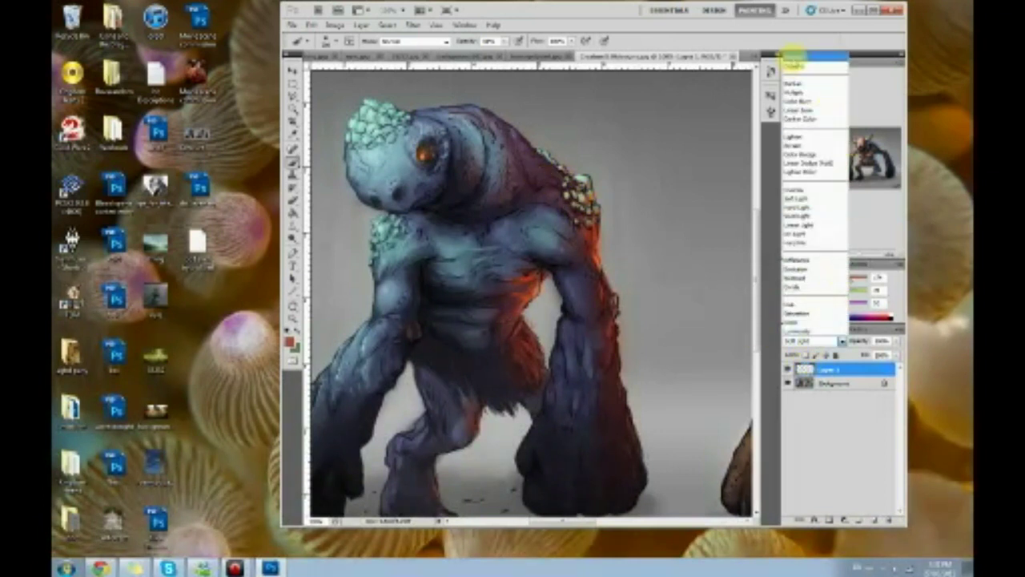
pyautogui.click(825, 233)
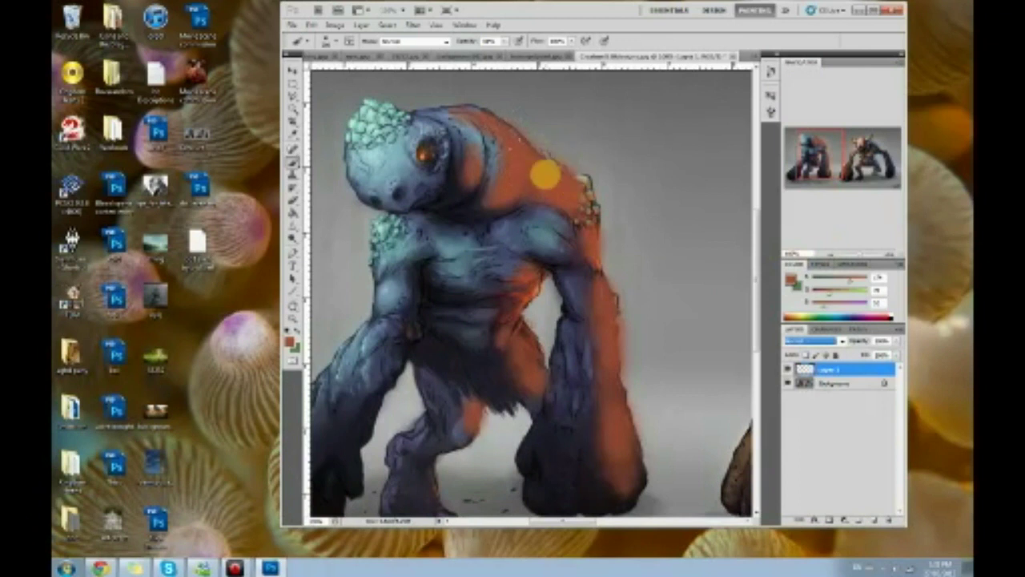
pyautogui.click(810, 343)
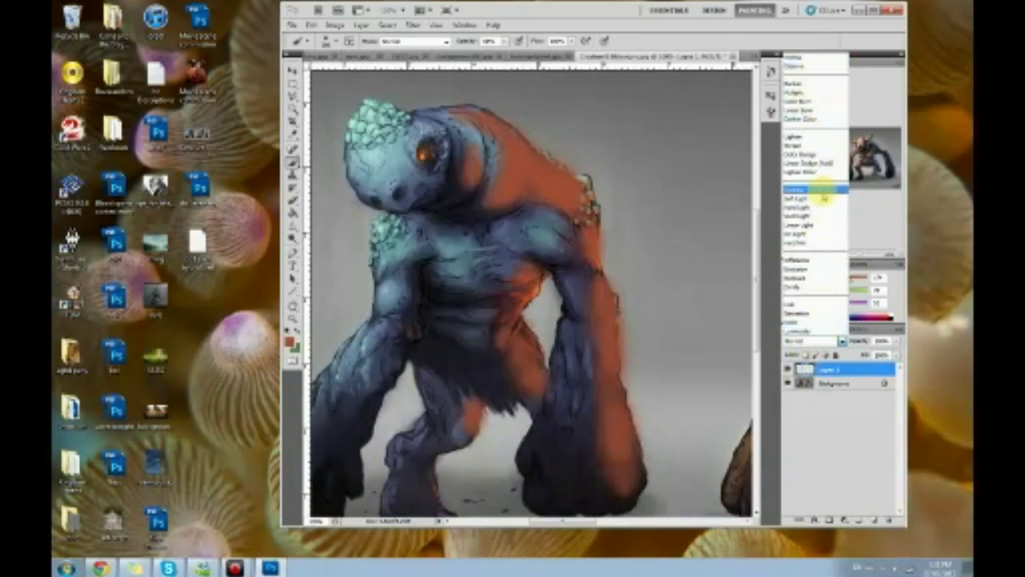
pyautogui.click(789, 204)
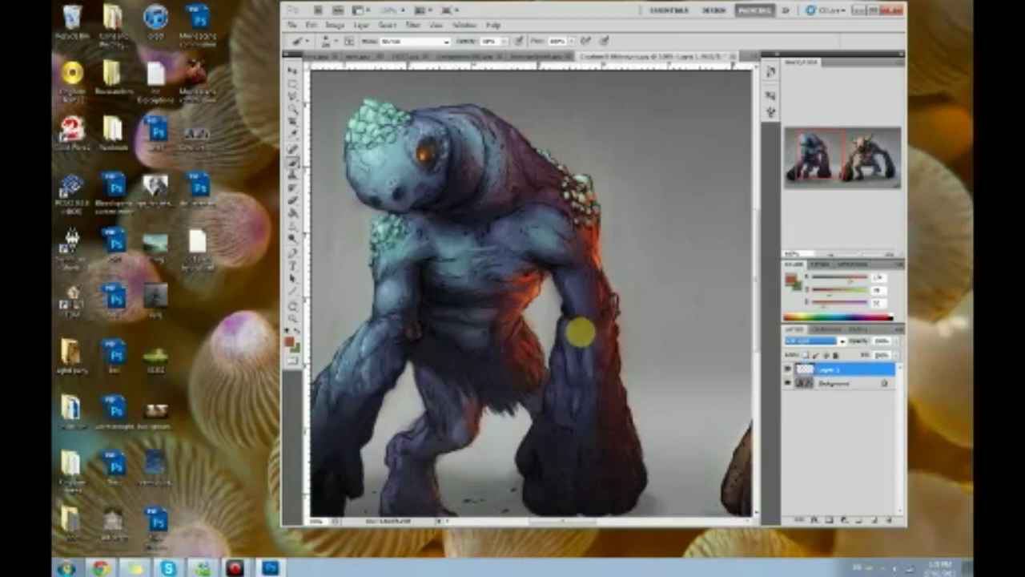
# Step: Extend the orange glow down the blue creature's outer arm and waist, and merge the glow layer into the background
pyautogui.moveTo(597, 267); pyautogui.dragTo(599, 385)
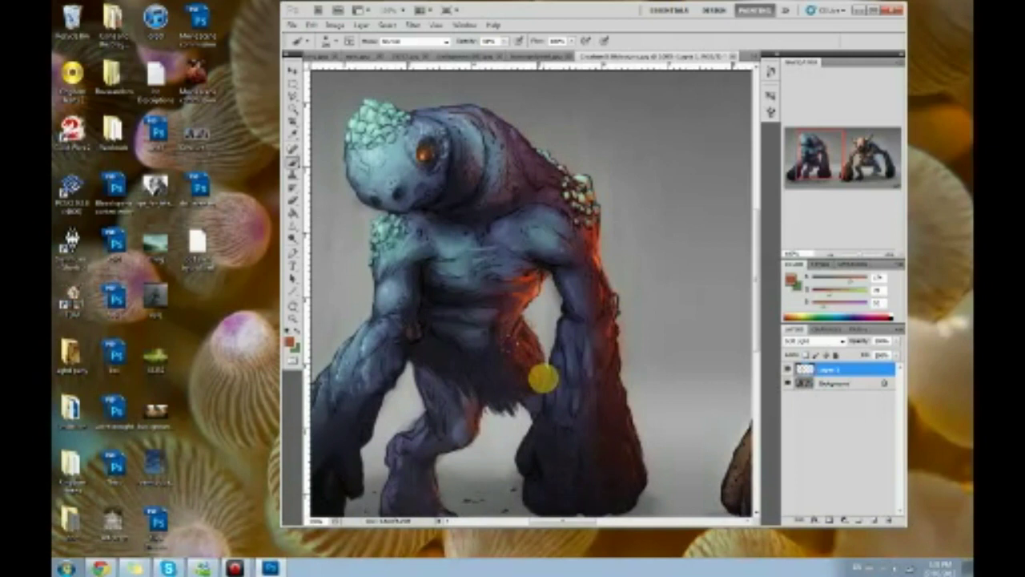
pyautogui.rightClick(854, 371)
pyautogui.click(866, 345)
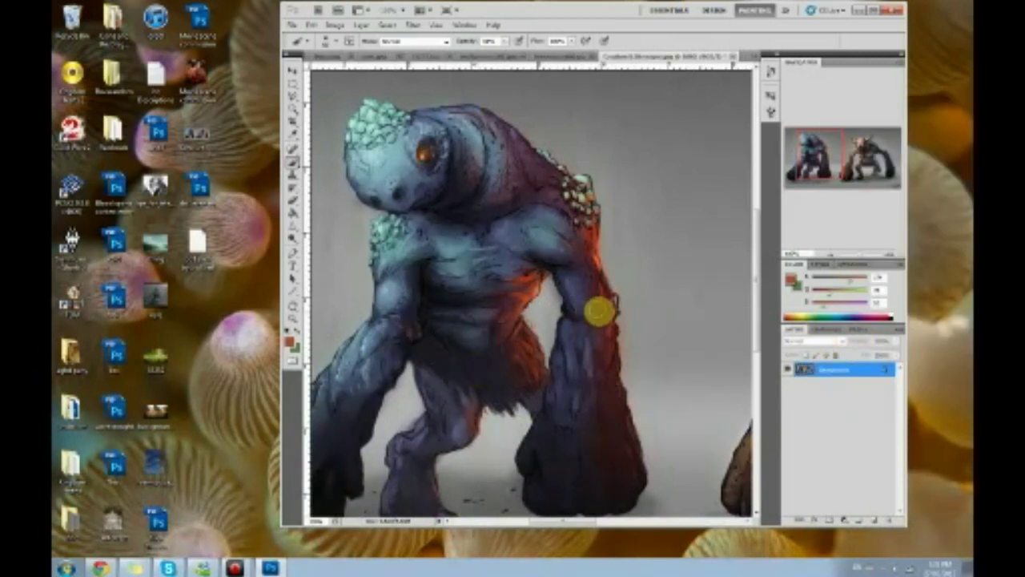
# Step: Paint a stronger red-orange rim along the blue creature's back and outer arm, and prepare the brush with sampled background grey and a new opacity
pyautogui.moveTo(594, 186); pyautogui.dragTo(581, 240)
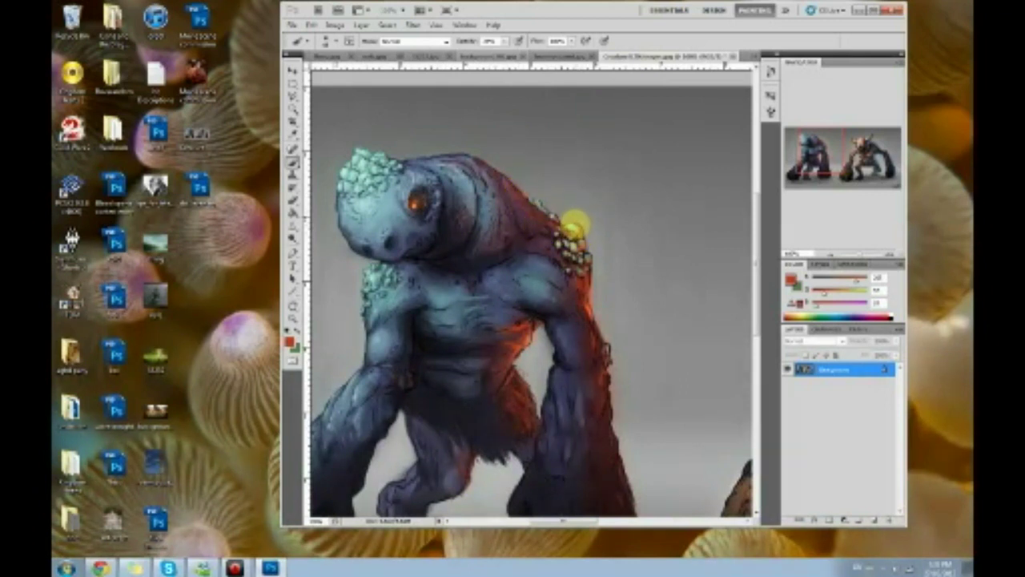
pyautogui.keyDown('alt'); pyautogui.click(574, 229); pyautogui.keyUp('alt')
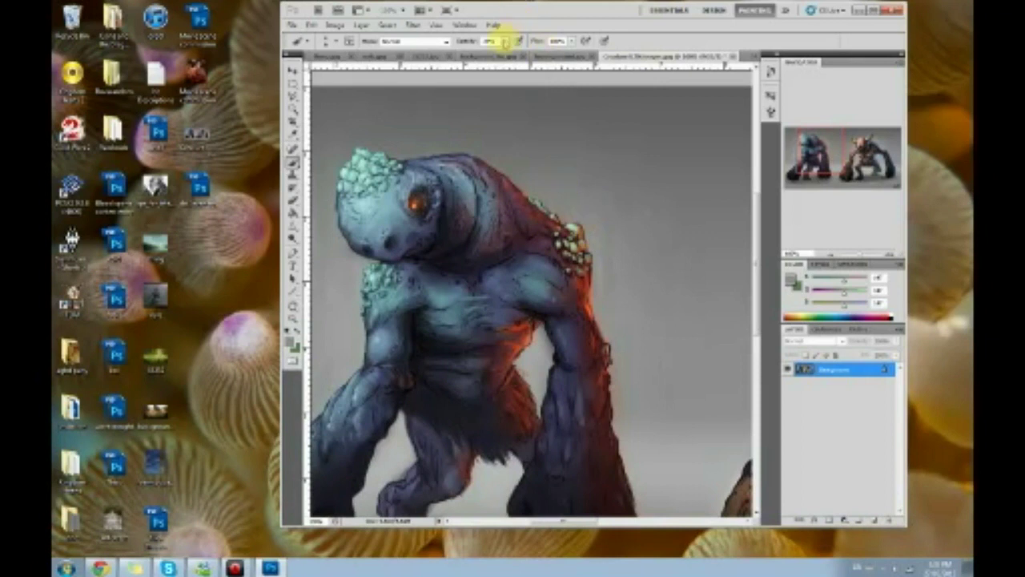
pyautogui.click(505, 40)
pyautogui.click(526, 55)
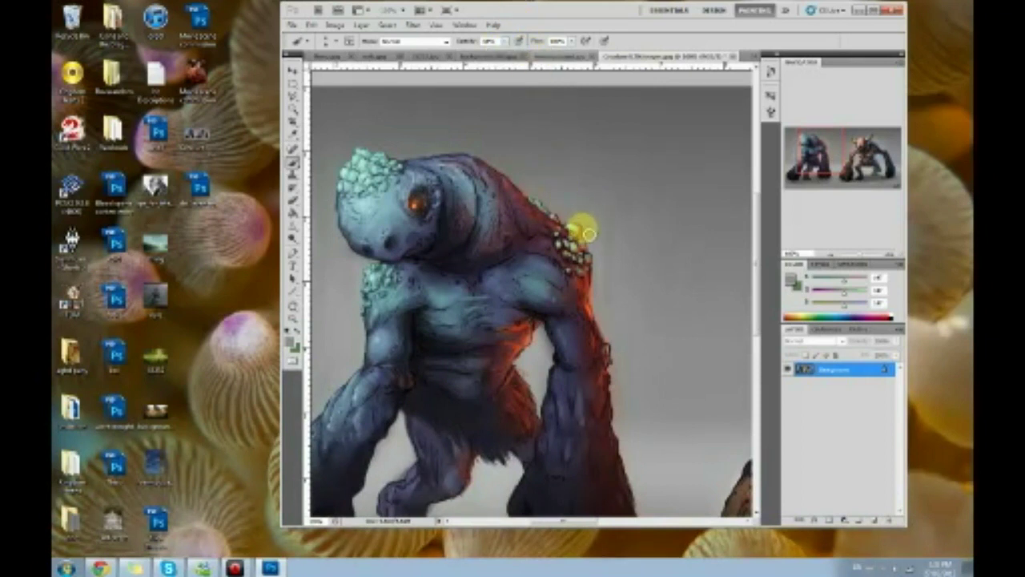
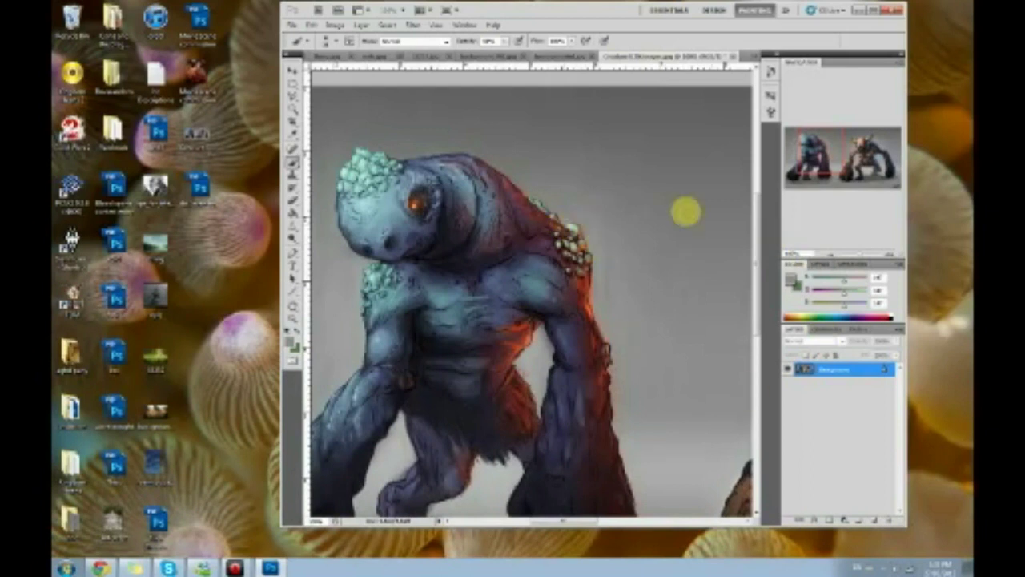
# Step: Mix a dark teal foreground colour by choosing a blue-green hue and a deep, moderately saturated shade
pyautogui.click(793, 278)
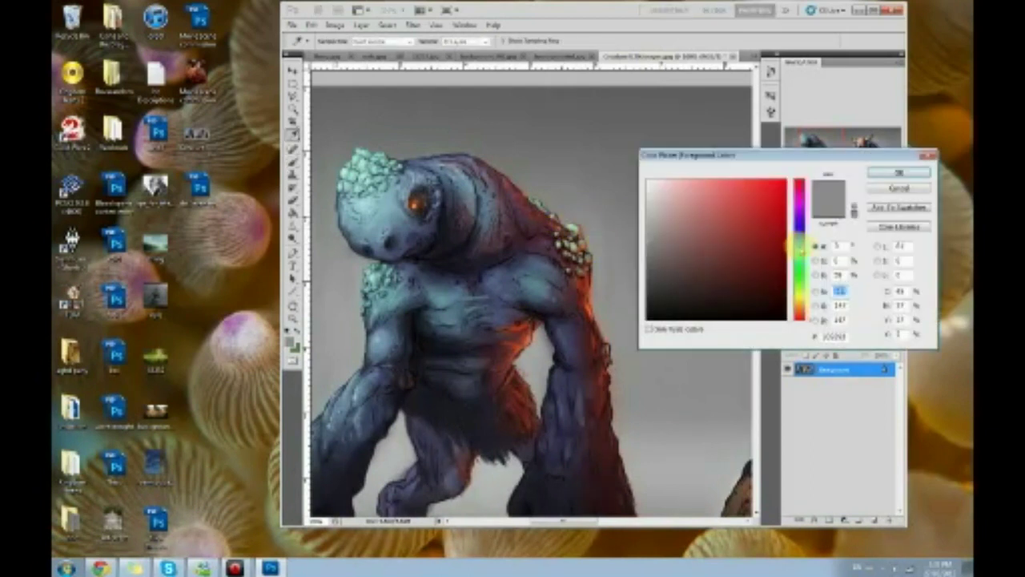
pyautogui.click(798, 271)
pyautogui.moveTo(721, 232)
pyautogui.mouseDown()
pyautogui.moveTo(680, 254)
pyautogui.moveTo(668, 220)
pyautogui.mouseUp()
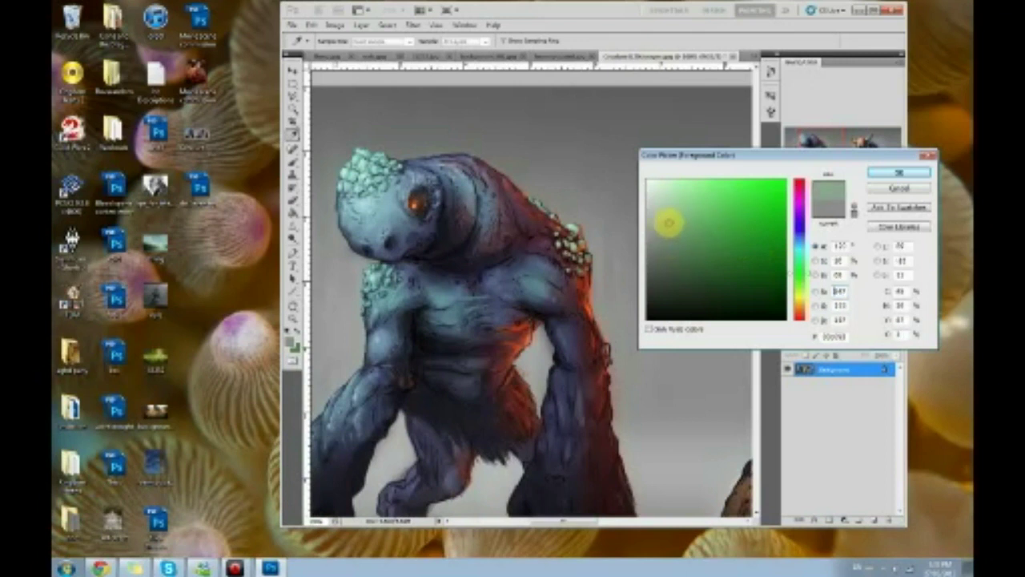
pyautogui.click(802, 254)
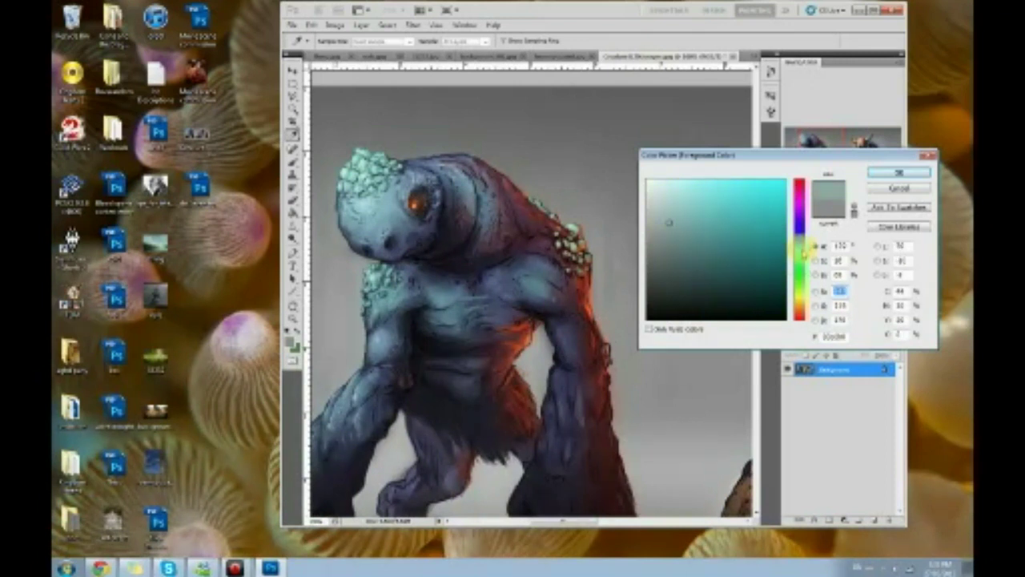
pyautogui.click(734, 259)
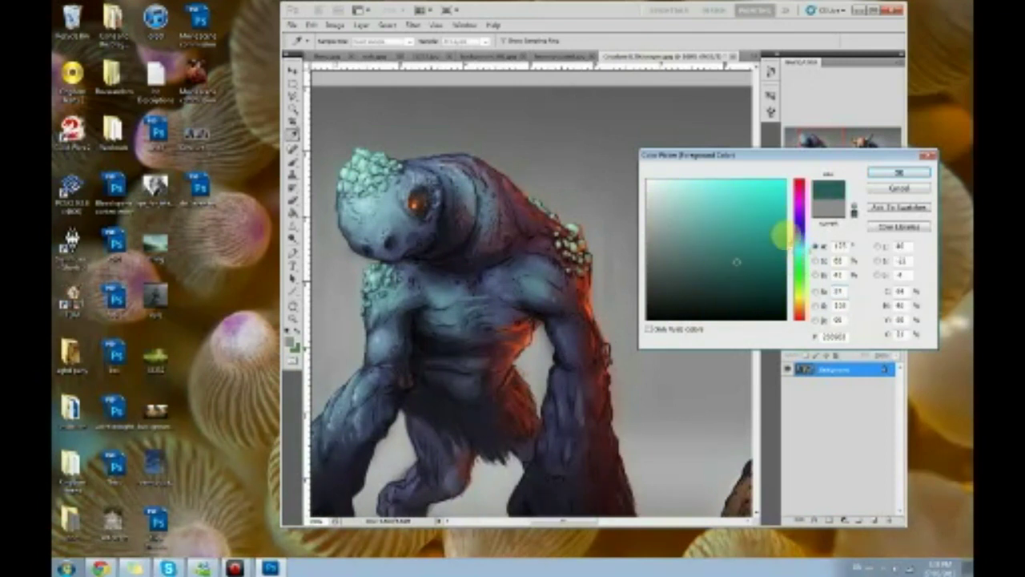
pyautogui.click(899, 173)
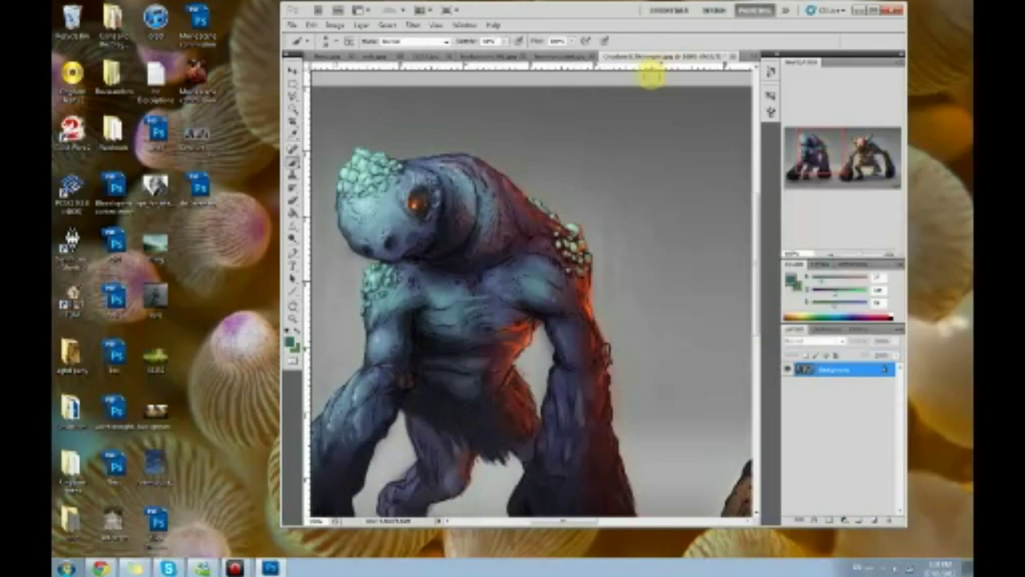
# Step: Paint a large soft teal test patch on the grey background beside the blue creature, and undo it completely
pyautogui.moveTo(663, 161)
pyautogui.mouseDown()
pyautogui.moveTo(654, 203)
pyautogui.moveTo(616, 171)
pyautogui.moveTo(623, 164)
pyautogui.moveTo(614, 158)
pyautogui.moveTo(683, 168)
pyautogui.moveTo(685, 149)
pyautogui.moveTo(710, 175)
pyautogui.moveTo(690, 144)
pyautogui.moveTo(709, 173)
pyautogui.moveTo(681, 159)
pyautogui.mouseUp()
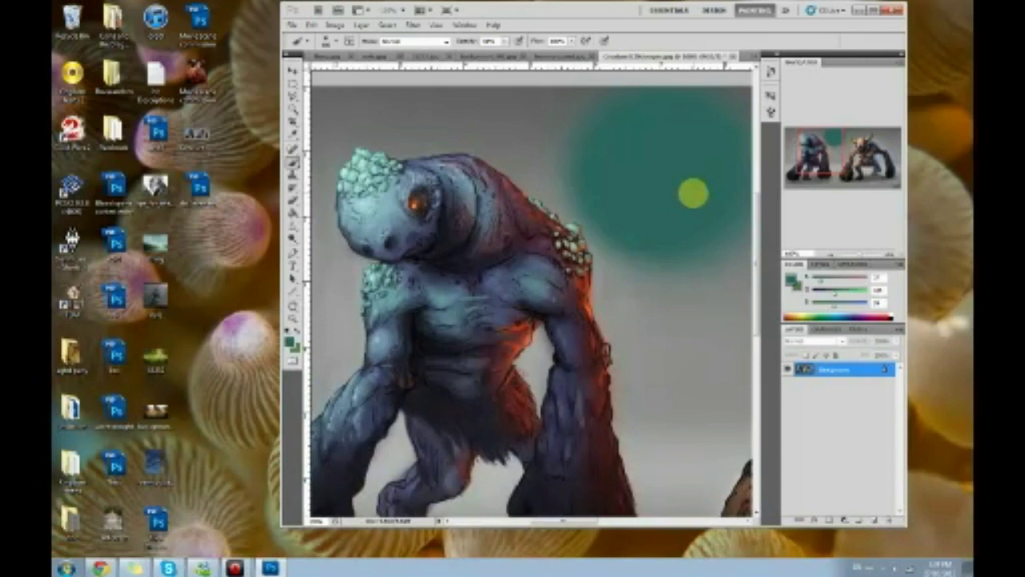
pyautogui.hotkey('ctrl', 'z')
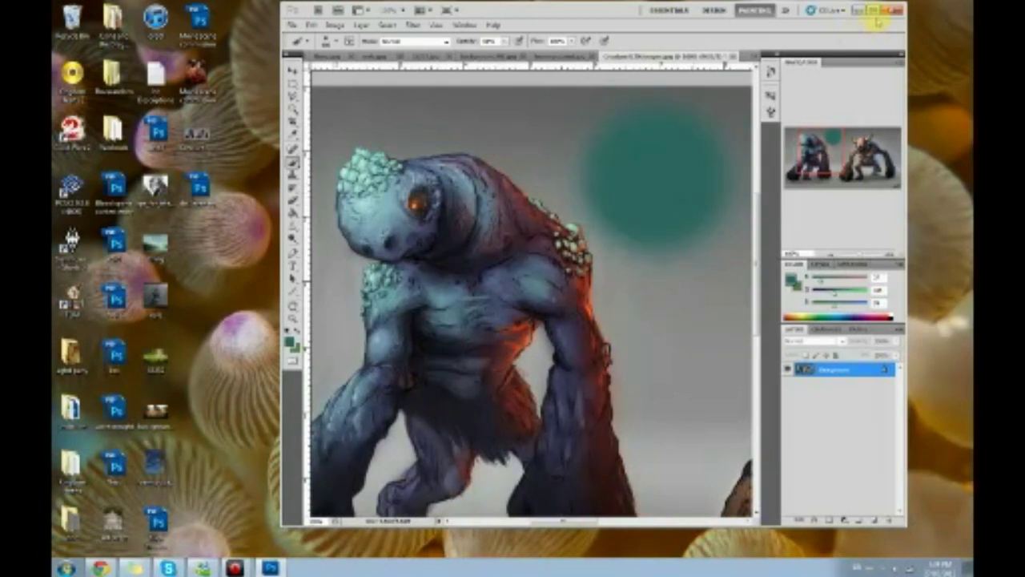
pyautogui.hotkey('ctrl', 'alt', 'z')
pyautogui.hotkey('ctrl', 'alt', 'z')
pyautogui.hotkey('ctrl', 'alt', 'z')
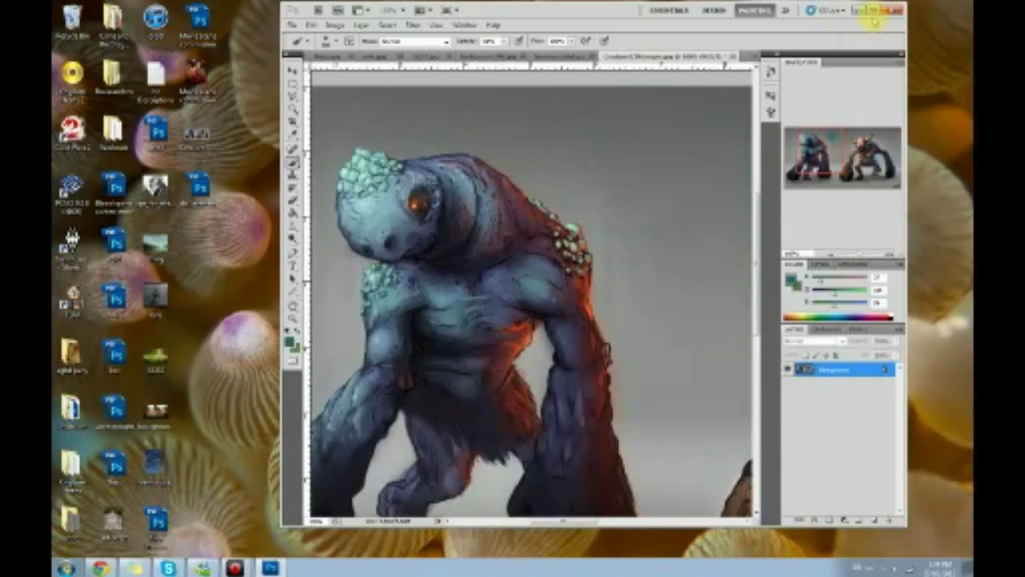
# Step: Maximize the window, sample the red on the blue creature's back, and adjust it to a bright red-orange foreground colour
pyautogui.click(878, 11)
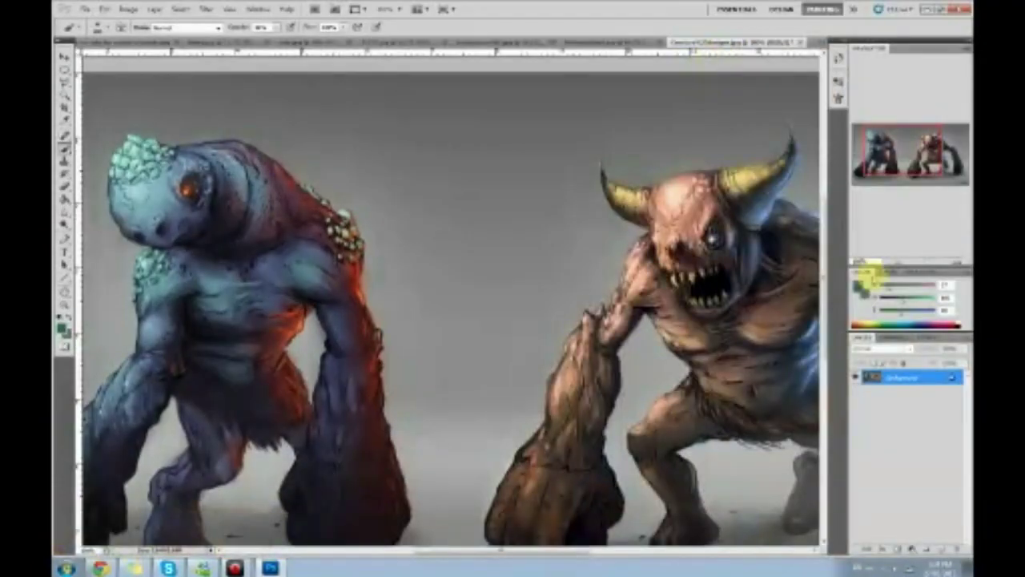
pyautogui.click(861, 283)
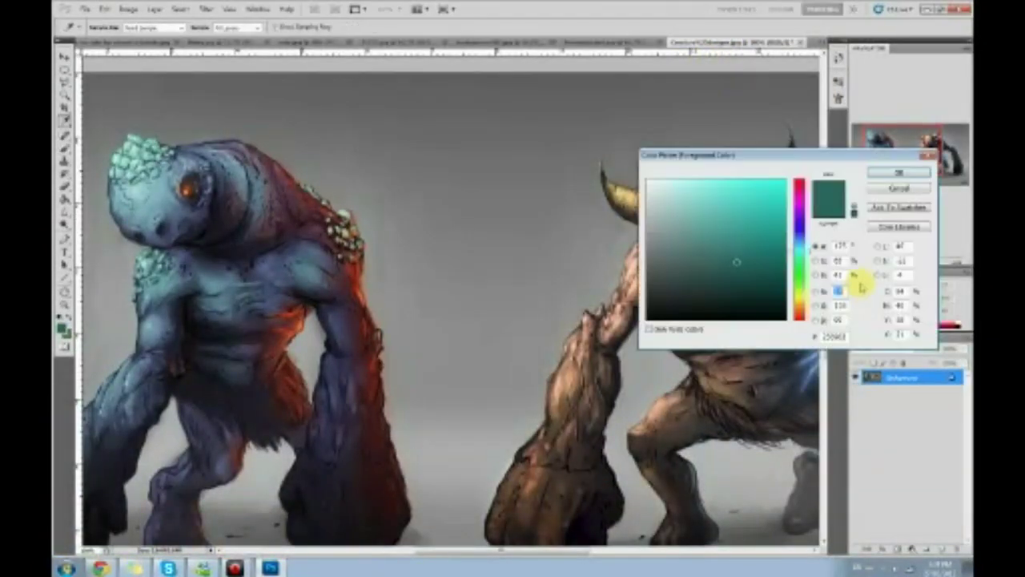
pyautogui.click(305, 192)
pyautogui.moveTo(721, 251)
pyautogui.mouseDown()
pyautogui.moveTo(740, 217)
pyautogui.moveTo(755, 215)
pyautogui.mouseUp()
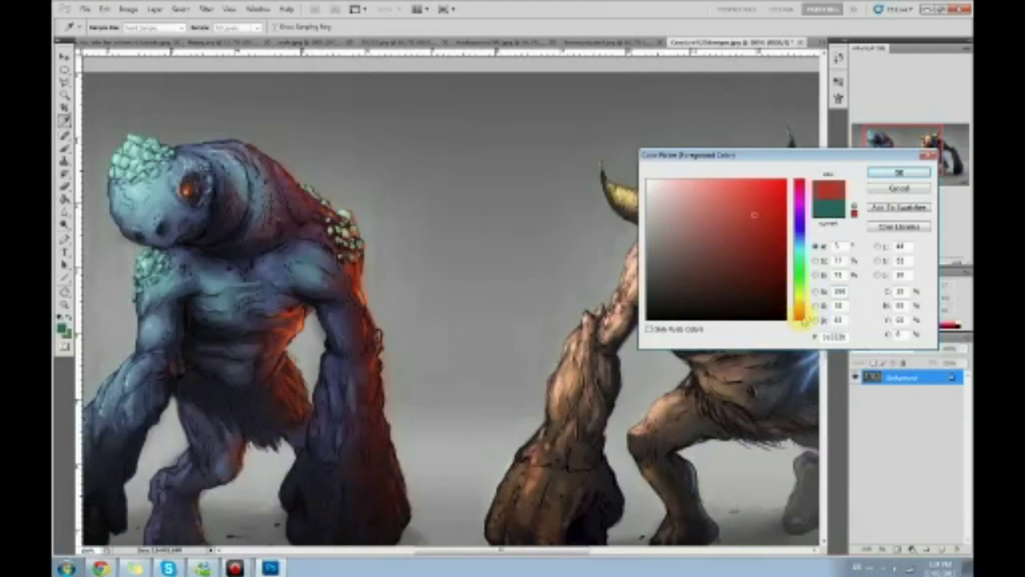
pyautogui.moveTo(799, 321); pyautogui.dragTo(799, 314)
pyautogui.moveTo(770, 228)
pyautogui.mouseDown()
pyautogui.moveTo(748, 206)
pyautogui.moveTo(757, 209)
pyautogui.mouseUp()
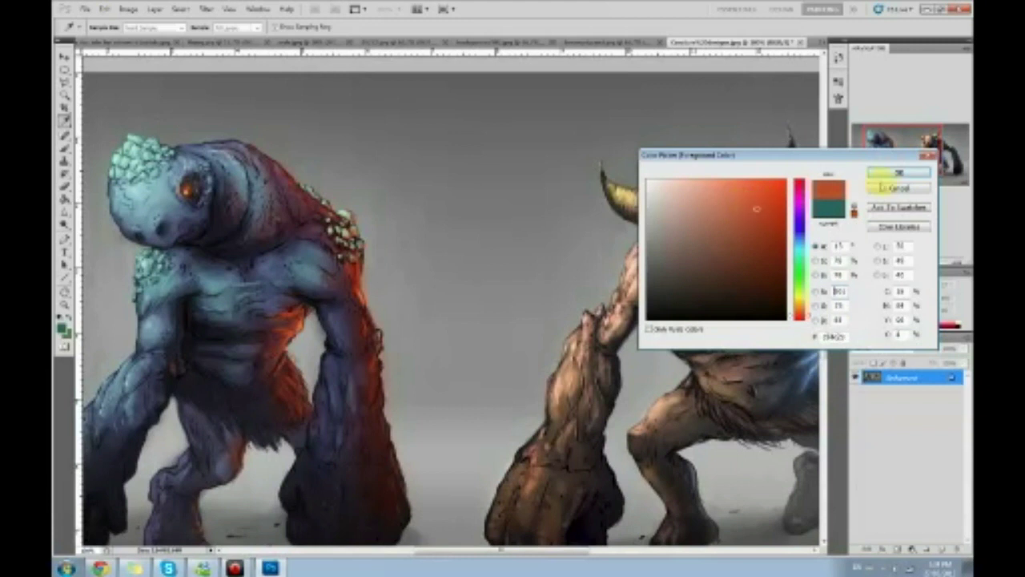
pyautogui.click(898, 172)
# Step: Brush red-orange light over the blue creature's back, the edge of its loincloth, and its thigh, shin and foot
pyautogui.press('b')
pyautogui.scroll(-1, 843, 191)
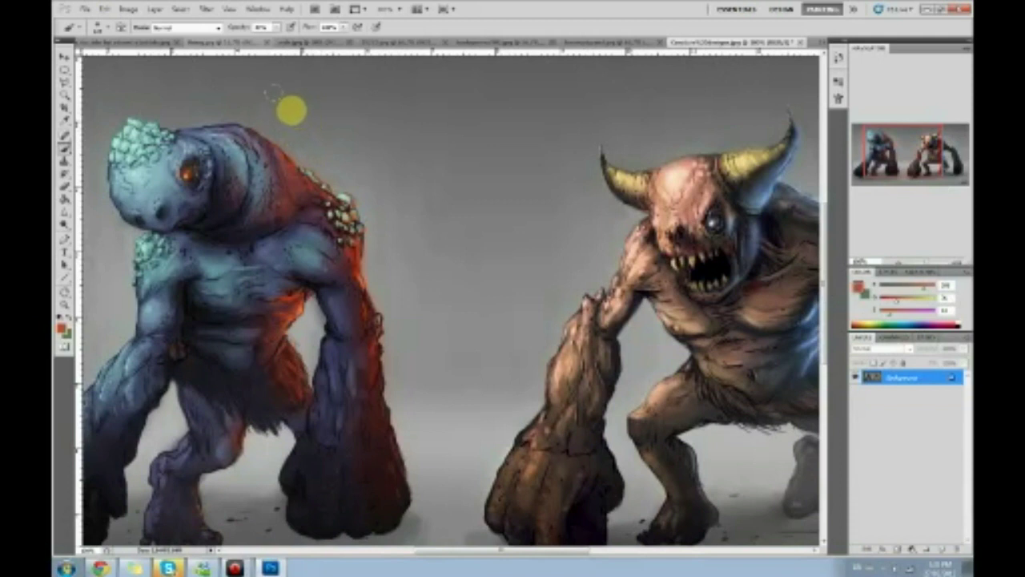
pyautogui.click(277, 26)
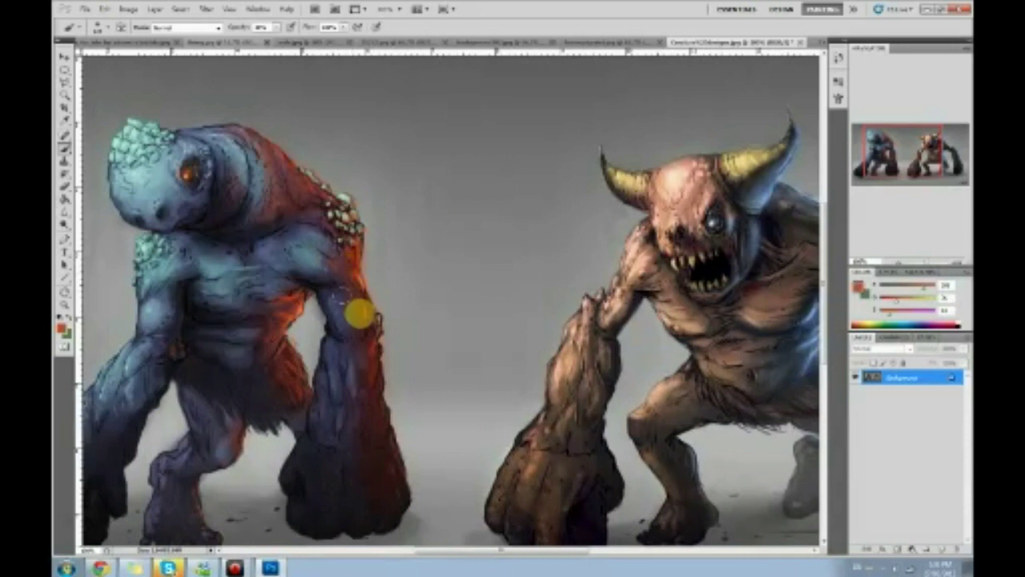
pyautogui.moveTo(485, 344); pyautogui.dragTo(582, 243)
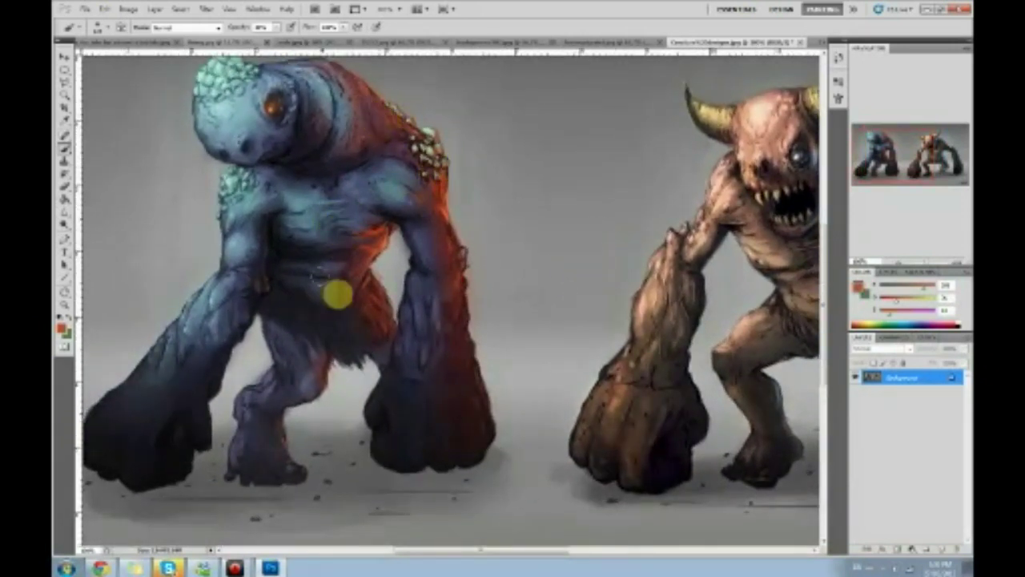
pyautogui.moveTo(364, 332)
pyautogui.mouseDown()
pyautogui.moveTo(355, 355)
pyautogui.moveTo(352, 301)
pyautogui.mouseUp()
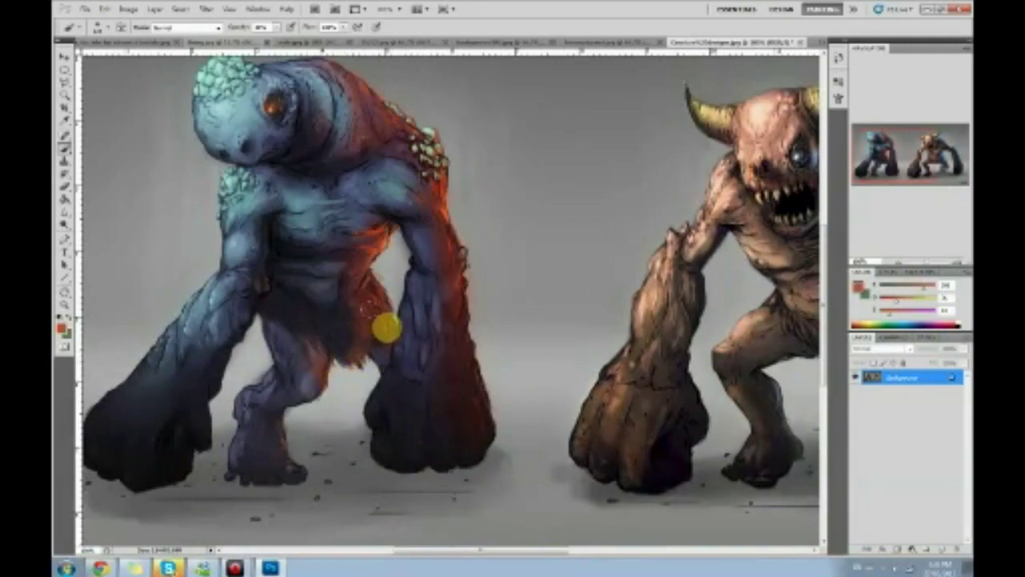
pyautogui.moveTo(310, 378)
pyautogui.mouseDown()
pyautogui.moveTo(270, 419)
pyautogui.moveTo(273, 445)
pyautogui.moveTo(298, 474)
pyautogui.mouseUp()
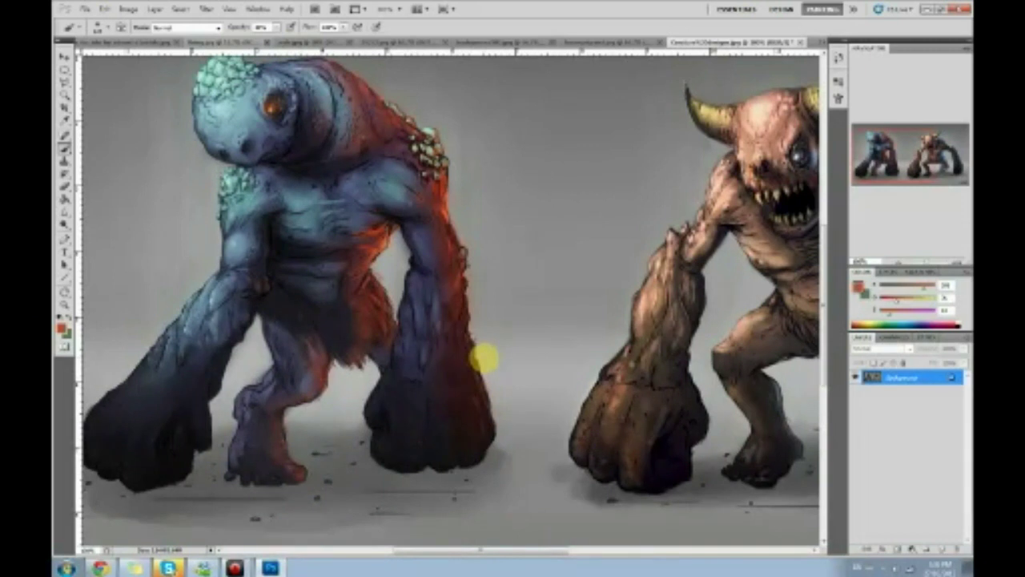
# Step: View the two-person portrait document in the reduced window, and return to the maximized creature painting
pyautogui.doubleClick(560, 11)
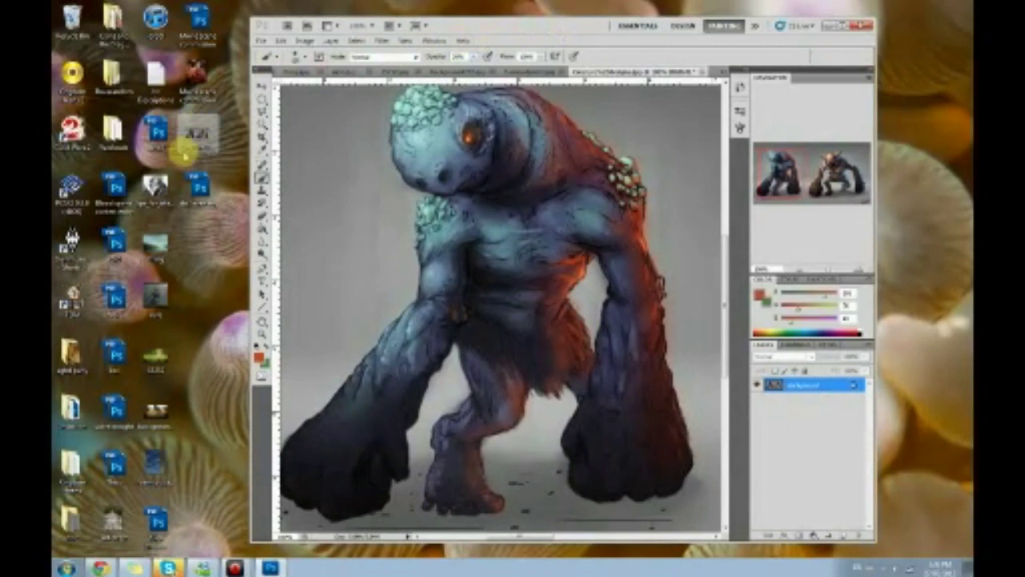
pyautogui.click(718, 73)
pyautogui.click(771, 74)
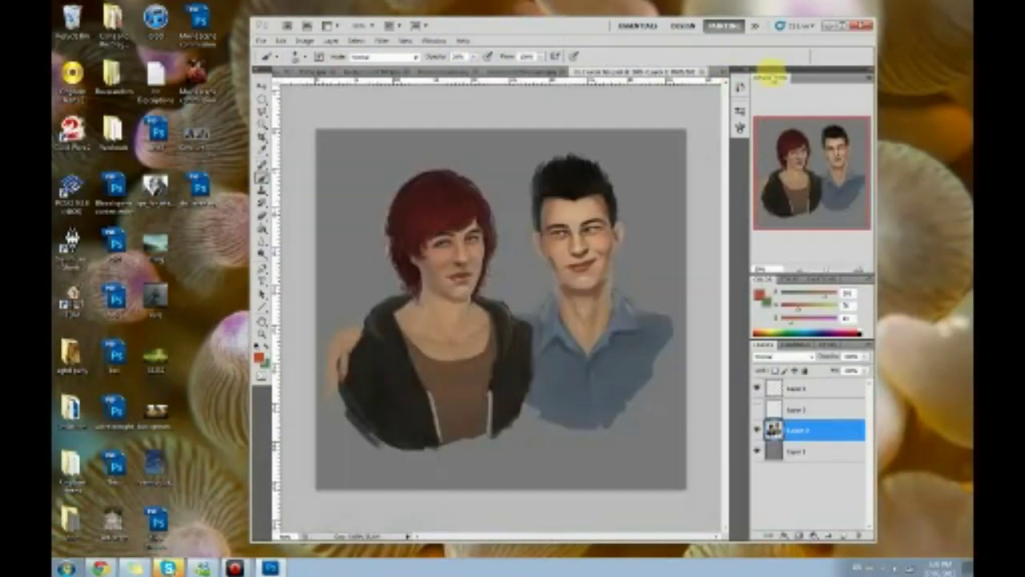
pyautogui.click(843, 26)
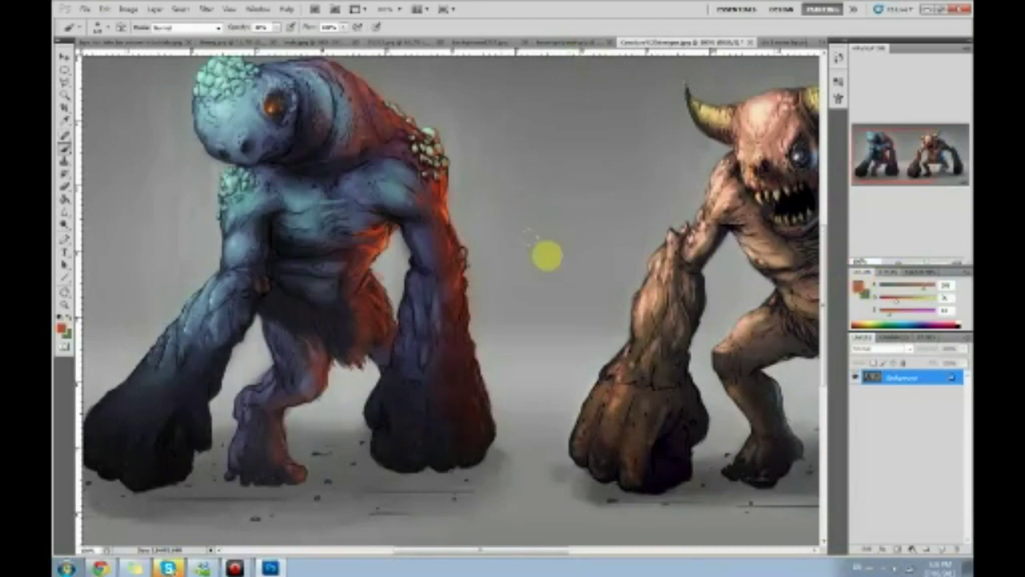
# Step: Try the Dodge tool on the painting, and return to the brush with a near-black brown foreground colour
pyautogui.click(64, 226)
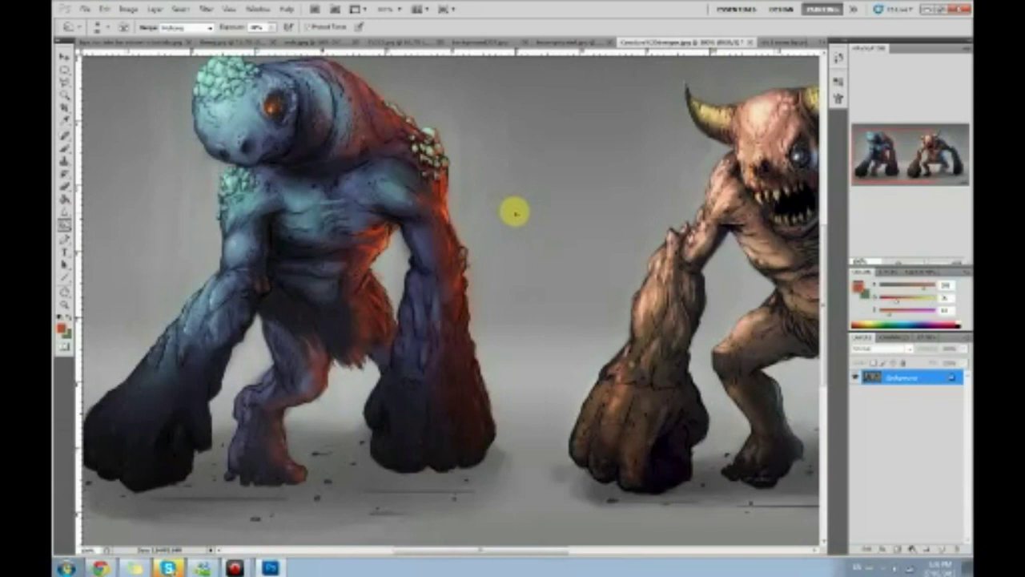
pyautogui.press('b')
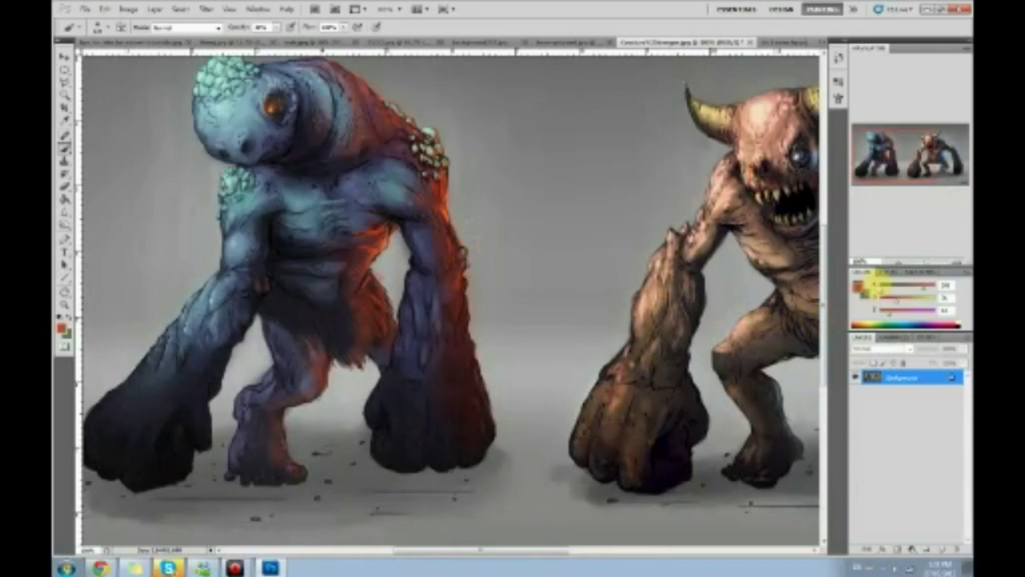
pyautogui.click(858, 286)
pyautogui.click(702, 284)
pyautogui.moveTo(703, 284)
pyautogui.mouseDown()
pyautogui.moveTo(633, 286)
pyautogui.moveTo(697, 310)
pyautogui.mouseUp()
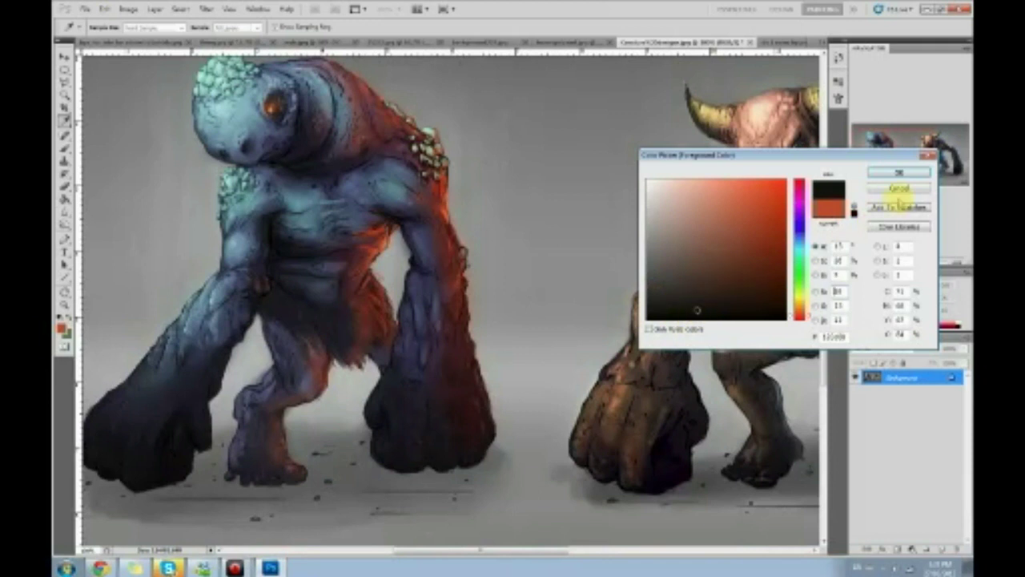
pyautogui.click(913, 171)
# Step: Add a new Multiply layer, paint dark shading on the blue creature's arm and leg, and merge it into the background
pyautogui.click(941, 547)
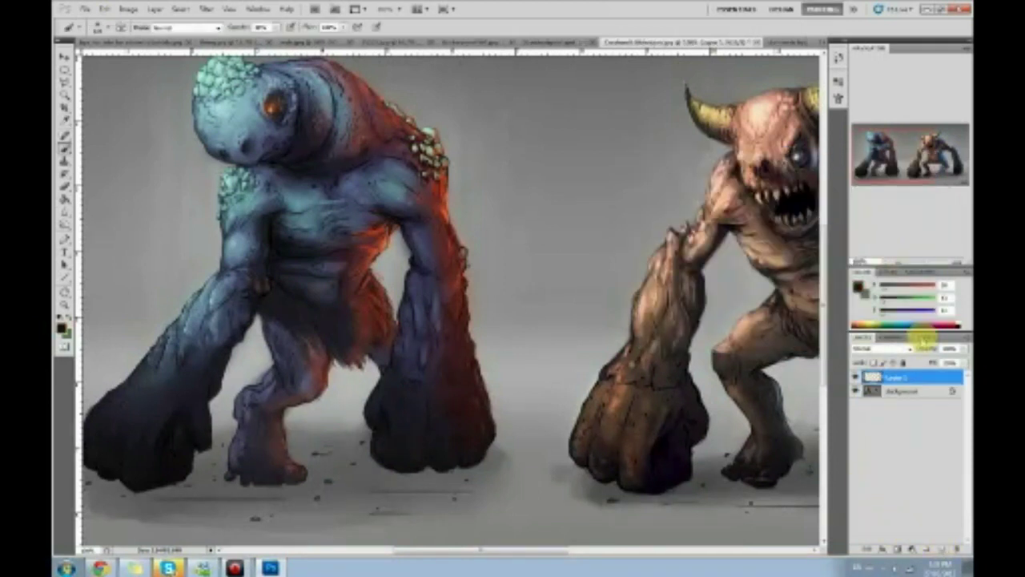
pyautogui.click(898, 349)
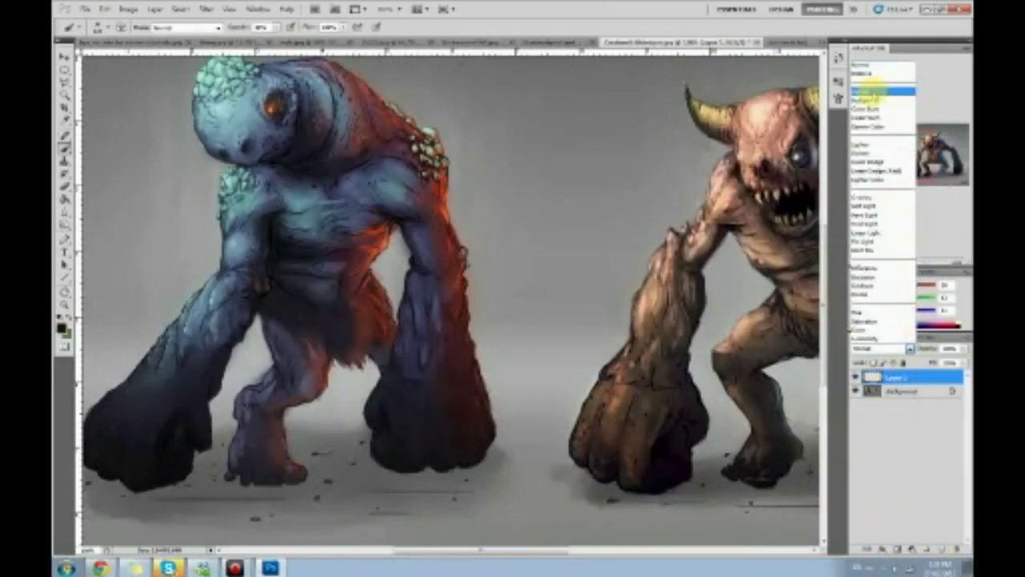
pyautogui.click(872, 98)
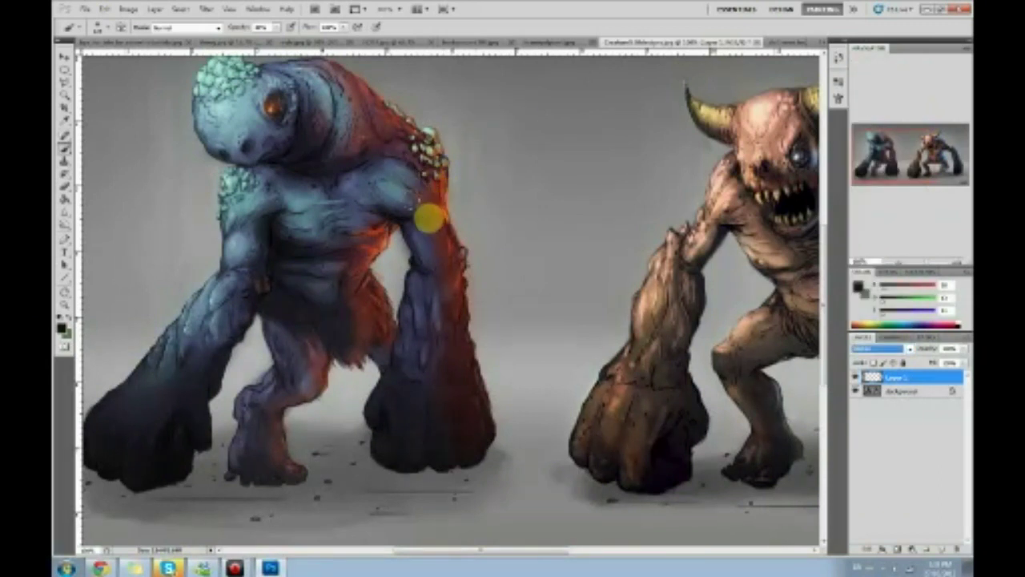
pyautogui.moveTo(556, 194); pyautogui.dragTo(548, 197)
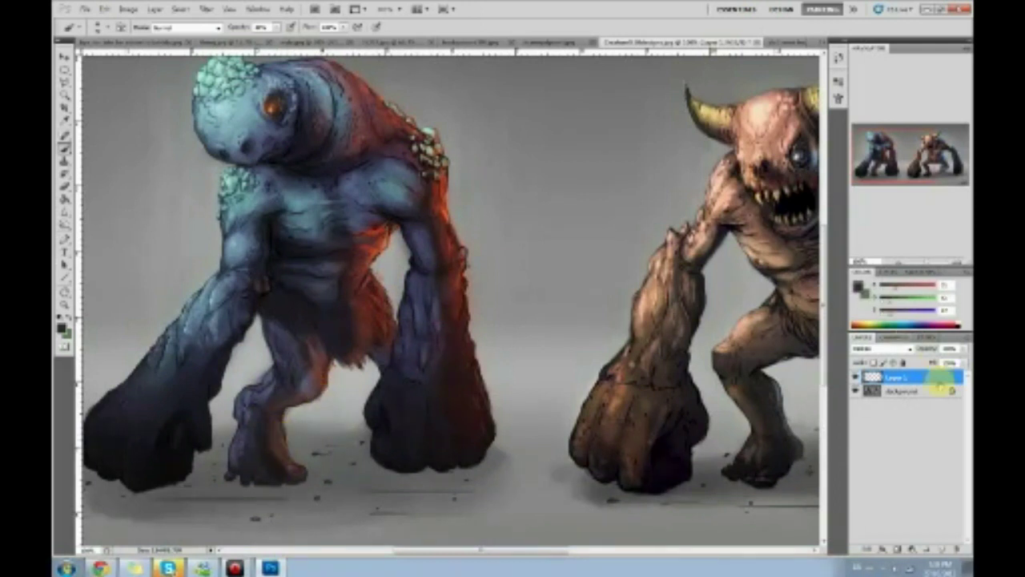
pyautogui.rightClick(933, 377)
pyautogui.click(943, 352)
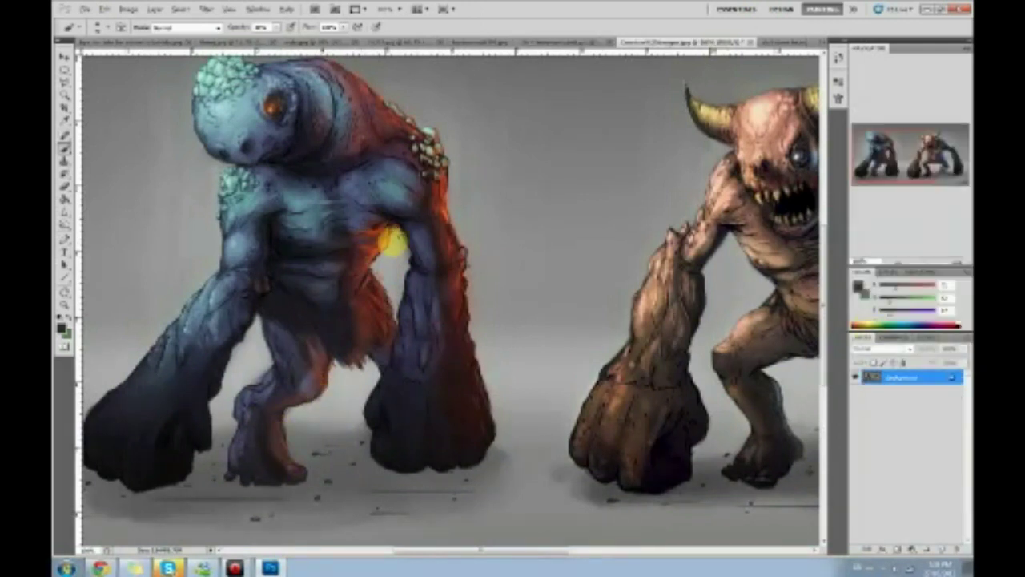
# Step: Darken the blue creature's shin and foot and touch up its outer forearm with dark brush strokes
pyautogui.moveTo(268, 446)
pyautogui.mouseDown()
pyautogui.moveTo(270, 474)
pyautogui.moveTo(261, 451)
pyautogui.moveTo(289, 392)
pyautogui.moveTo(324, 354)
pyautogui.moveTo(265, 443)
pyautogui.moveTo(267, 469)
pyautogui.moveTo(265, 426)
pyautogui.moveTo(280, 429)
pyautogui.moveTo(272, 463)
pyautogui.moveTo(258, 433)
pyautogui.moveTo(289, 483)
pyautogui.mouseUp()
pyautogui.keyDown('alt'); pyautogui.click(271, 459); pyautogui.keyUp('alt')
pyautogui.click(475, 410)
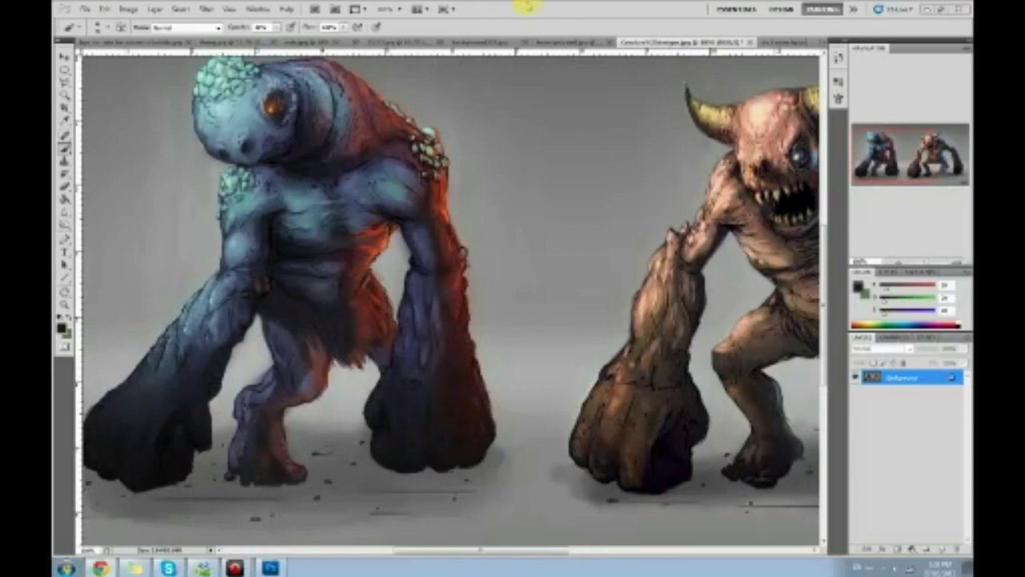
# Step: Place an image file on the desktop, check the portrait document again, and go back to the maximized creature painting
pyautogui.doubleClick(550, 11)
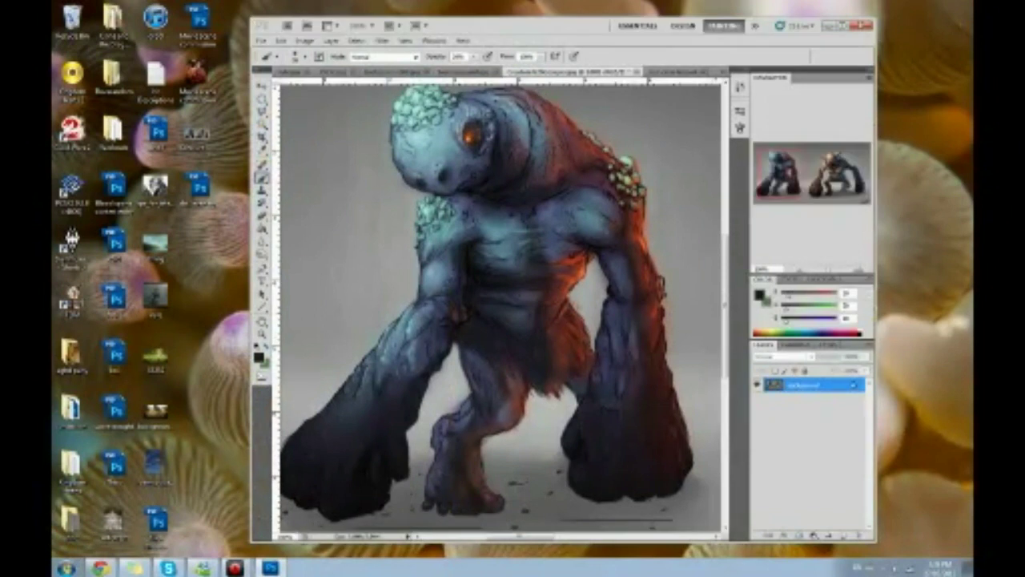
pyautogui.moveTo(884, 203); pyautogui.dragTo(210, 227)
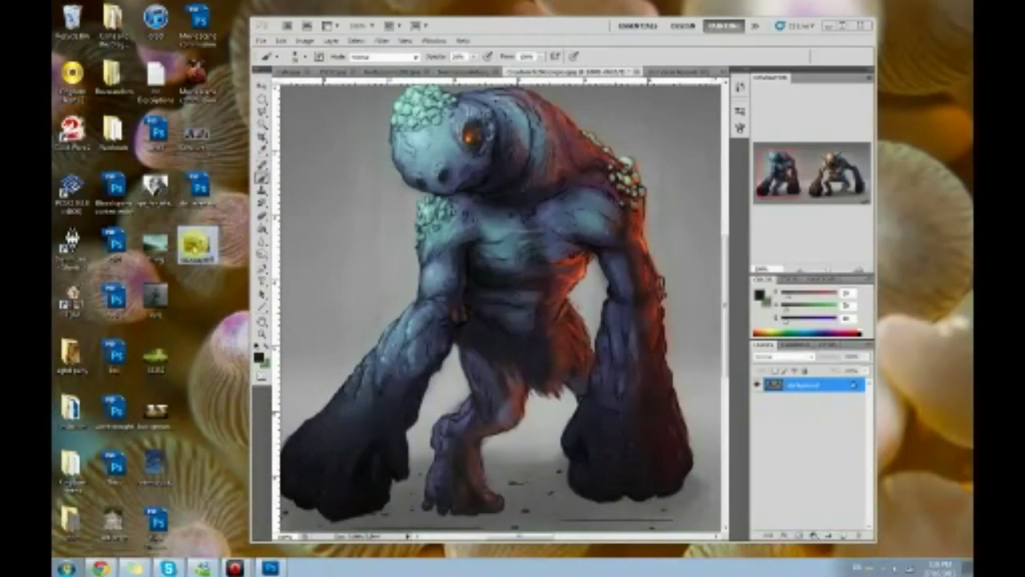
pyautogui.click(681, 72)
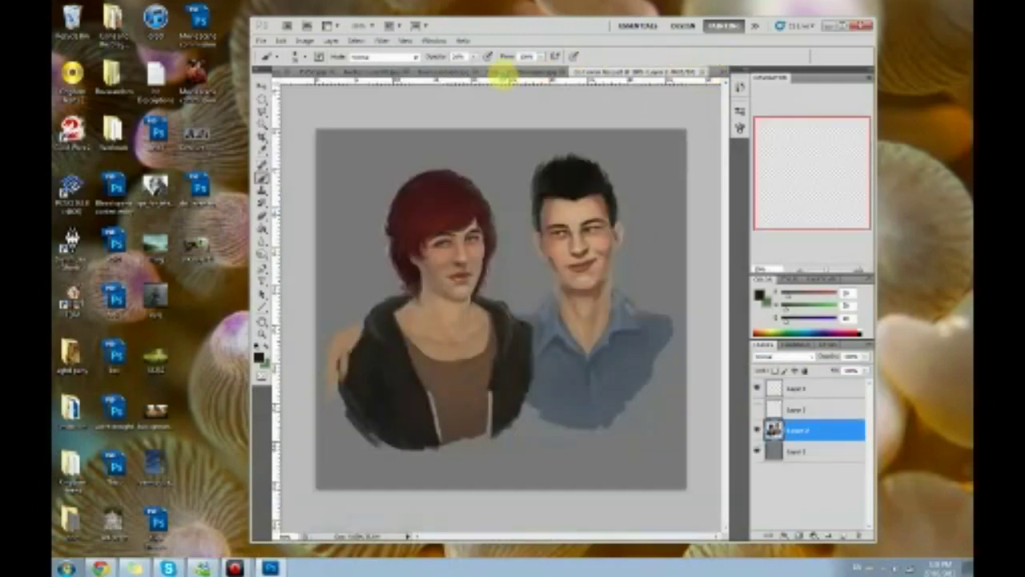
pyautogui.click(503, 75)
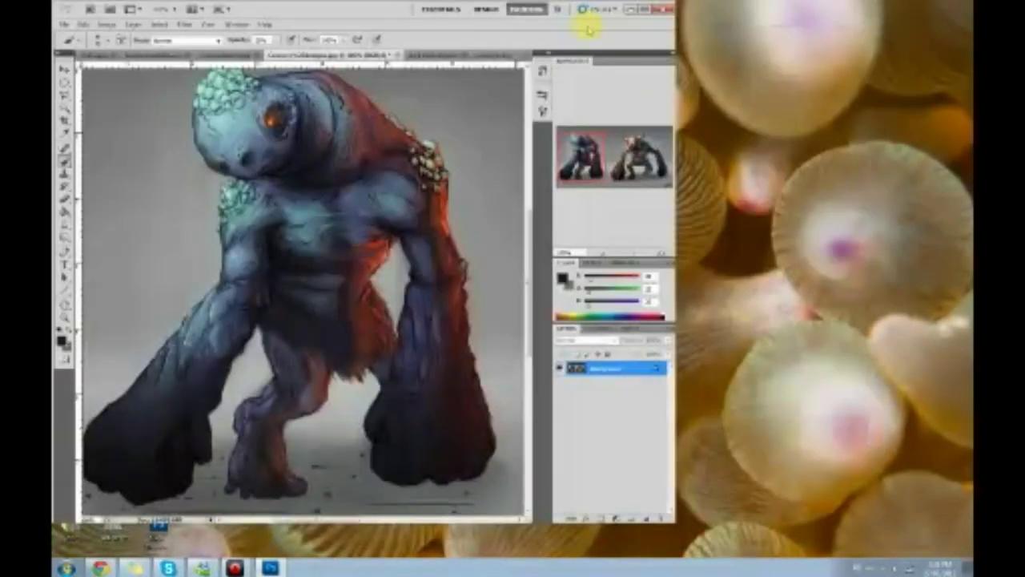
pyautogui.doubleClick(589, 28)
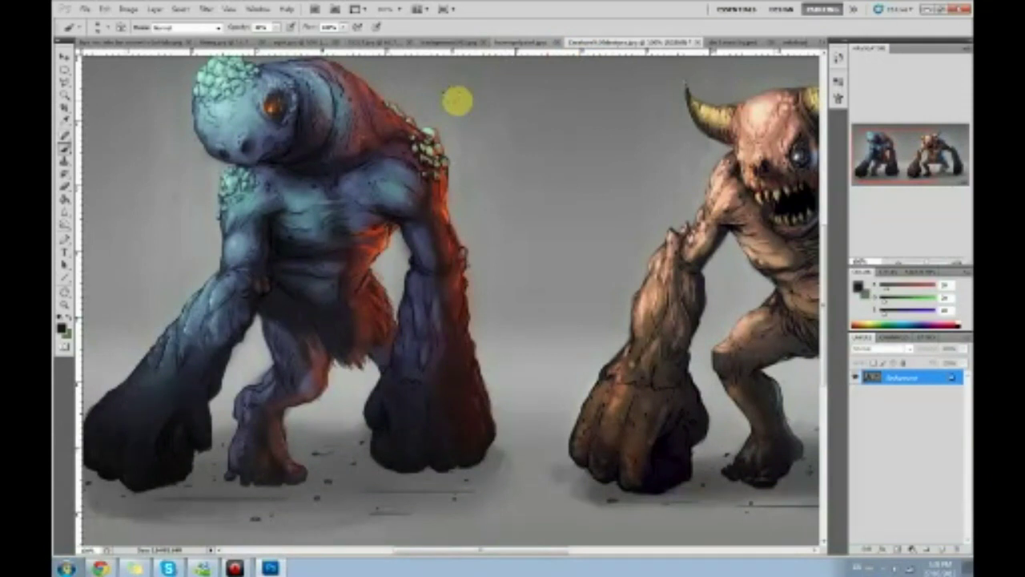
# Step: Use Liquify with a reduced brush size to reshape the blue creature's waist beside its rear arm, and apply the filter
pyautogui.click(205, 9)
pyautogui.click(244, 77)
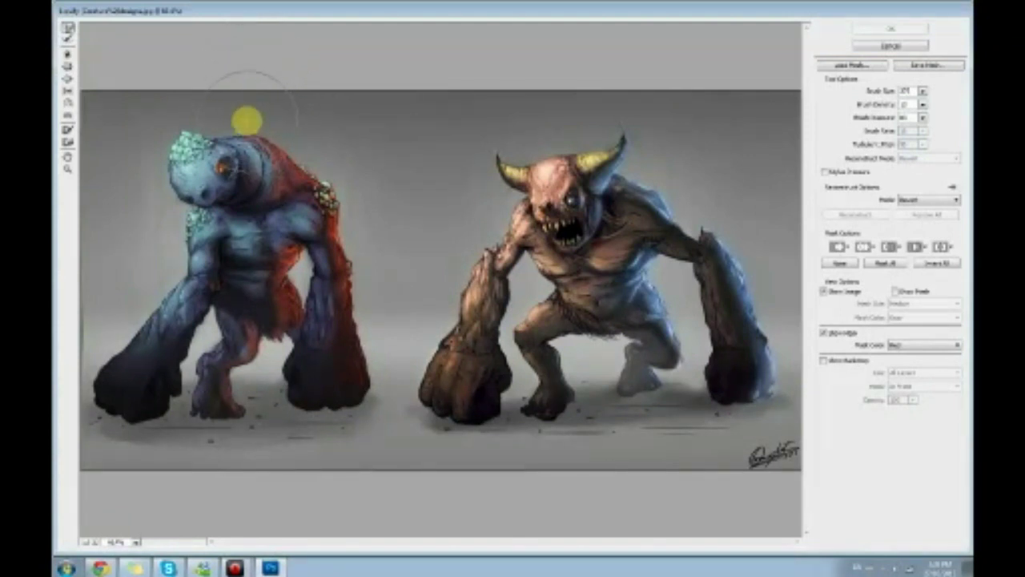
pyautogui.press('[')
pyautogui.press('[')
pyautogui.press('[')
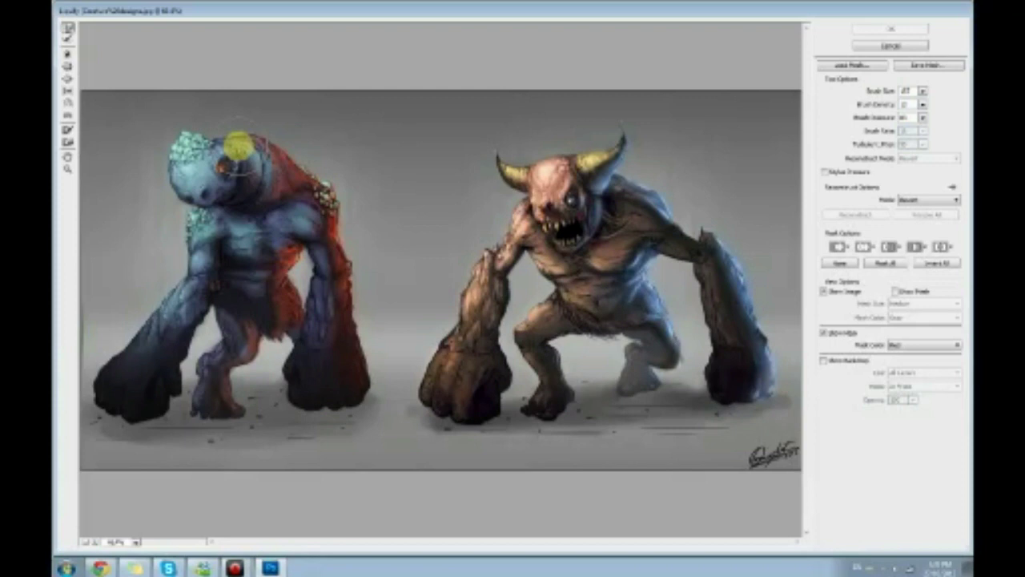
pyautogui.press('[')
pyautogui.press('[')
pyautogui.press('[')
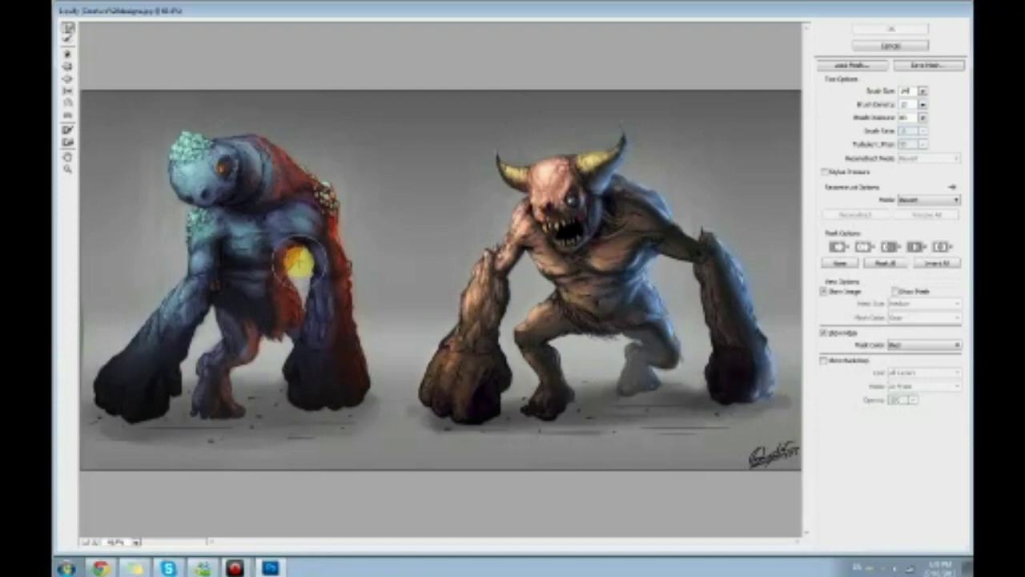
pyautogui.moveTo(298, 260); pyautogui.dragTo(299, 261)
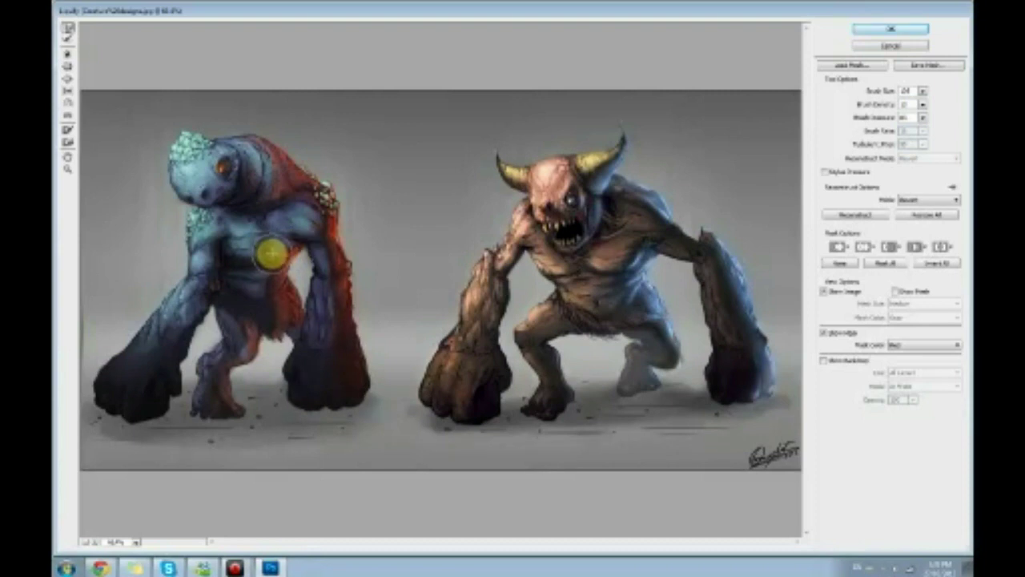
pyautogui.moveTo(295, 250)
pyautogui.mouseDown()
pyautogui.moveTo(297, 317)
pyautogui.moveTo(312, 258)
pyautogui.moveTo(317, 287)
pyautogui.moveTo(317, 256)
pyautogui.moveTo(298, 266)
pyautogui.moveTo(301, 244)
pyautogui.moveTo(279, 268)
pyautogui.moveTo(261, 257)
pyautogui.moveTo(294, 255)
pyautogui.mouseUp()
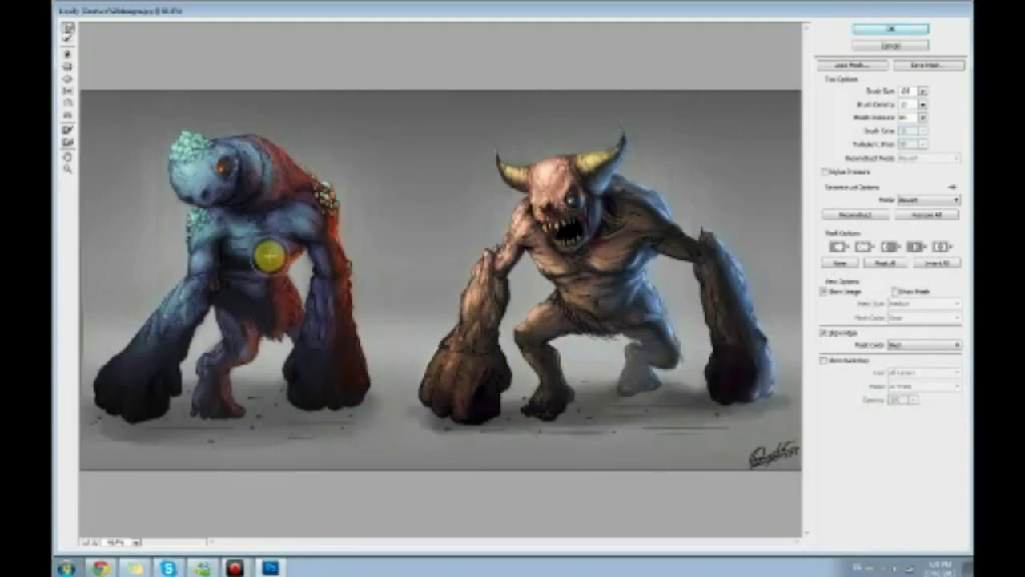
pyautogui.click(891, 29)
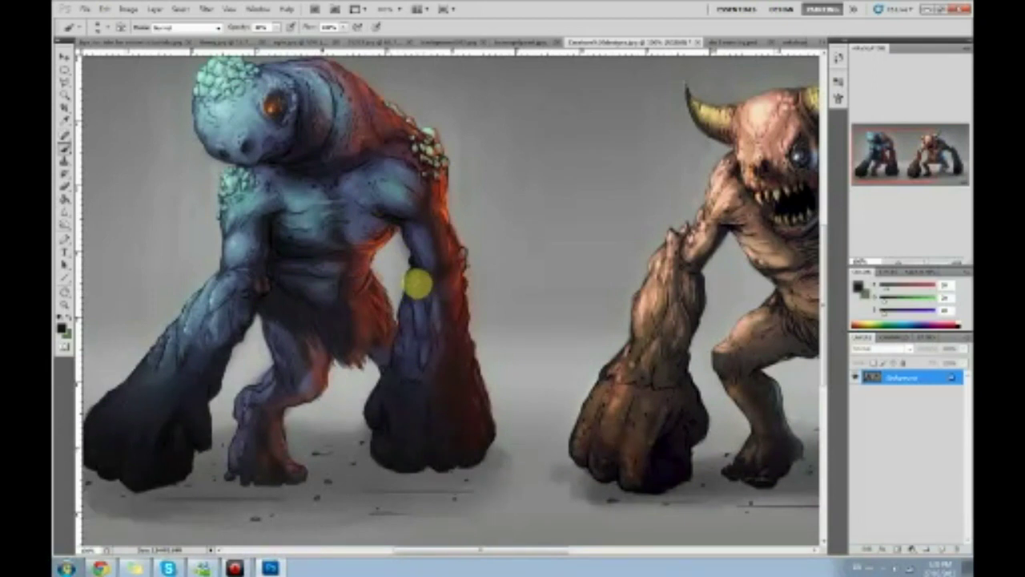
# Step: Paint sampled red-orange light on the blue creature's rear forearm and fist, and brighten its outer edge with the Dodge tool
pyautogui.moveTo(380, 239)
pyautogui.mouseDown()
pyautogui.moveTo(341, 239)
pyautogui.moveTo(393, 224)
pyautogui.moveTo(381, 242)
pyautogui.moveTo(418, 199)
pyautogui.mouseUp()
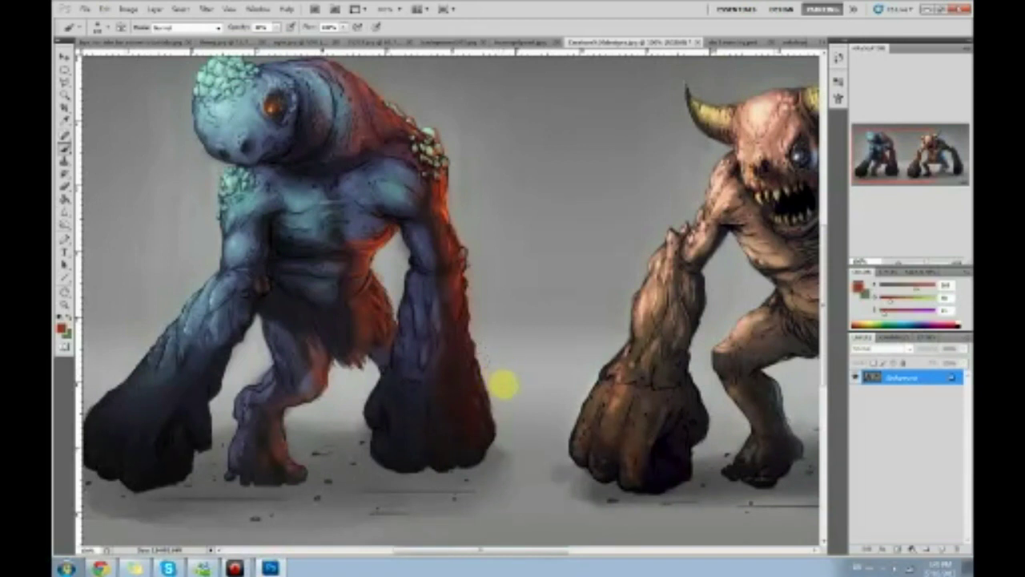
pyautogui.moveTo(465, 407)
pyautogui.mouseDown()
pyautogui.moveTo(467, 374)
pyautogui.moveTo(476, 435)
pyautogui.moveTo(459, 464)
pyautogui.moveTo(438, 333)
pyautogui.mouseUp()
pyautogui.moveTo(66, 224); pyautogui.dragTo(120, 232)
pyautogui.moveTo(473, 345)
pyautogui.mouseDown()
pyautogui.moveTo(473, 442)
pyautogui.moveTo(463, 387)
pyautogui.moveTo(486, 423)
pyautogui.moveTo(472, 332)
pyautogui.moveTo(477, 398)
pyautogui.moveTo(465, 341)
pyautogui.moveTo(485, 420)
pyautogui.moveTo(483, 380)
pyautogui.moveTo(431, 307)
pyautogui.moveTo(486, 342)
pyautogui.mouseUp()
pyautogui.press('b')
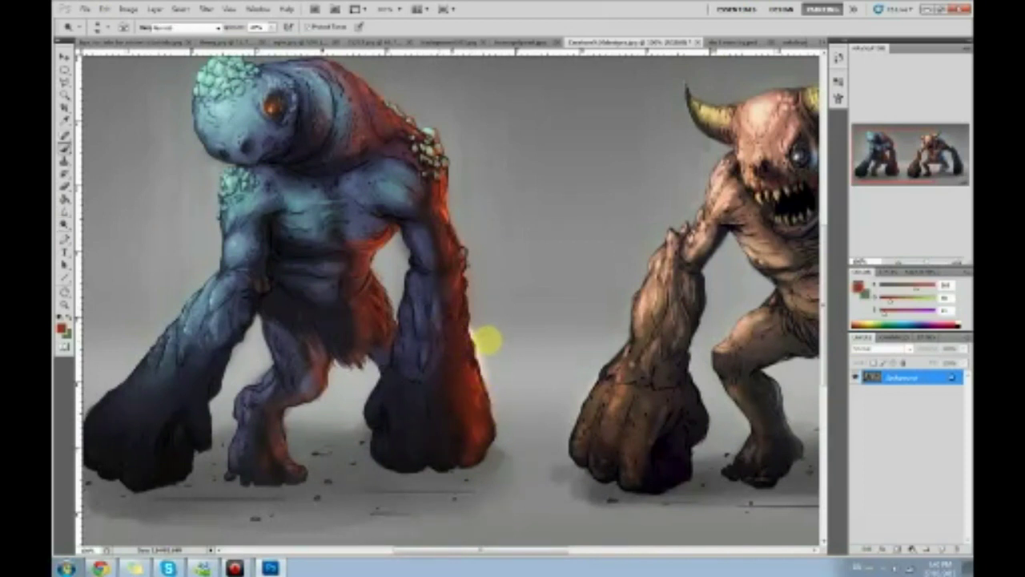
# Step: Cover the stray glow along the rear arm's outer edge and beside the waist with sampled background grey
pyautogui.keyDown('alt'); pyautogui.click(517, 302); pyautogui.keyUp('alt')
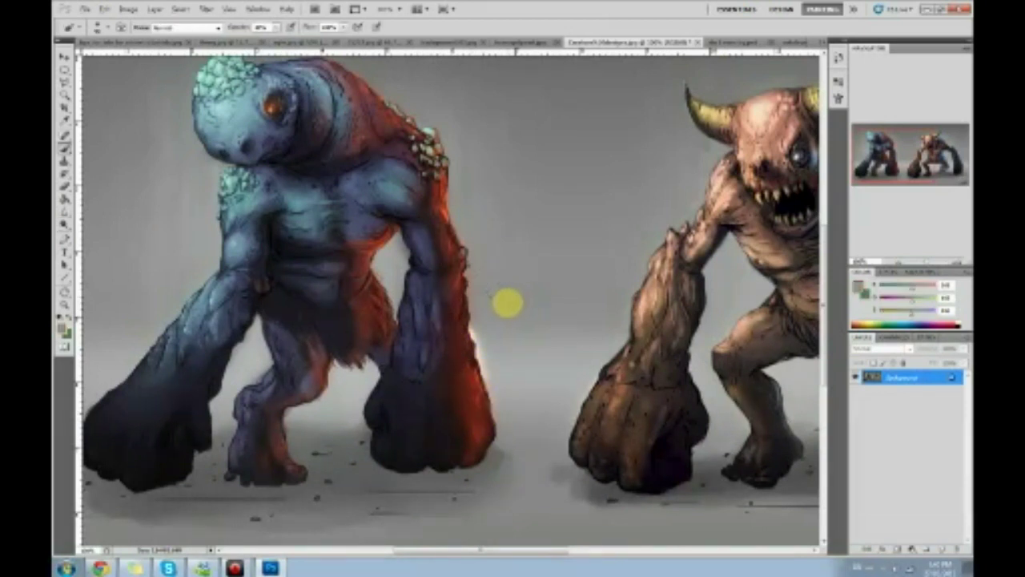
pyautogui.moveTo(472, 338); pyautogui.dragTo(483, 337)
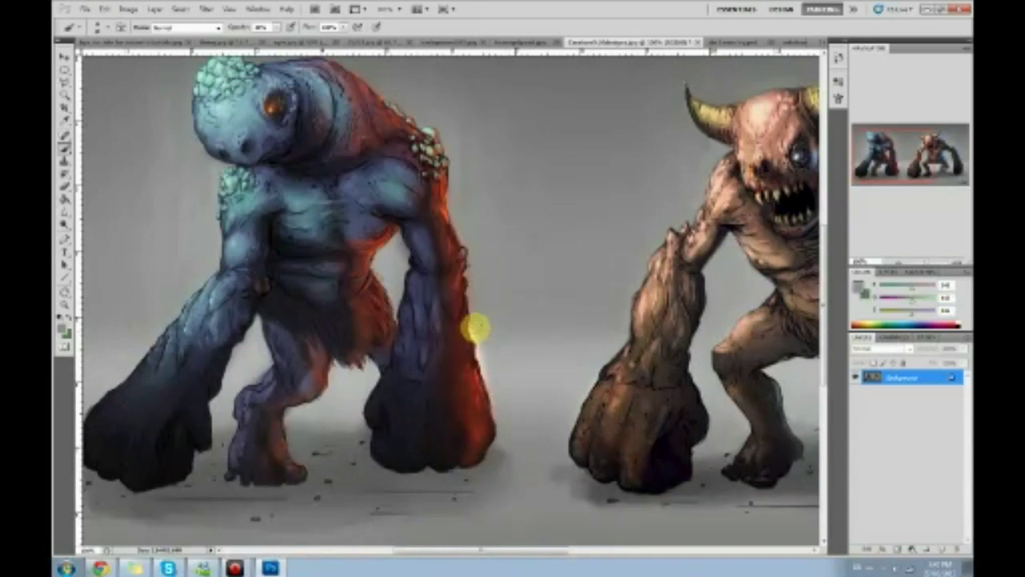
pyautogui.moveTo(475, 340); pyautogui.dragTo(499, 435)
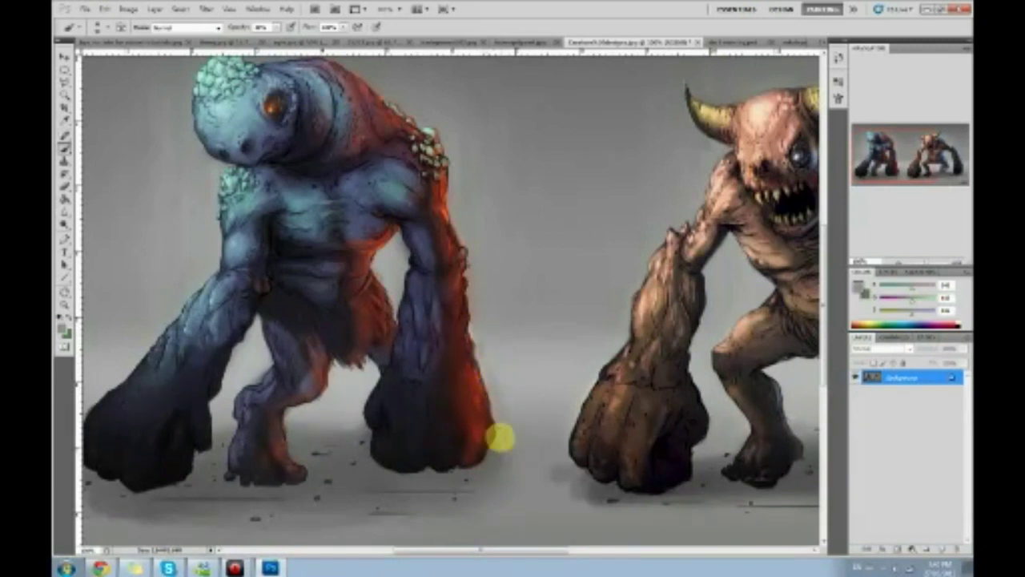
pyautogui.moveTo(392, 266); pyautogui.dragTo(383, 279)
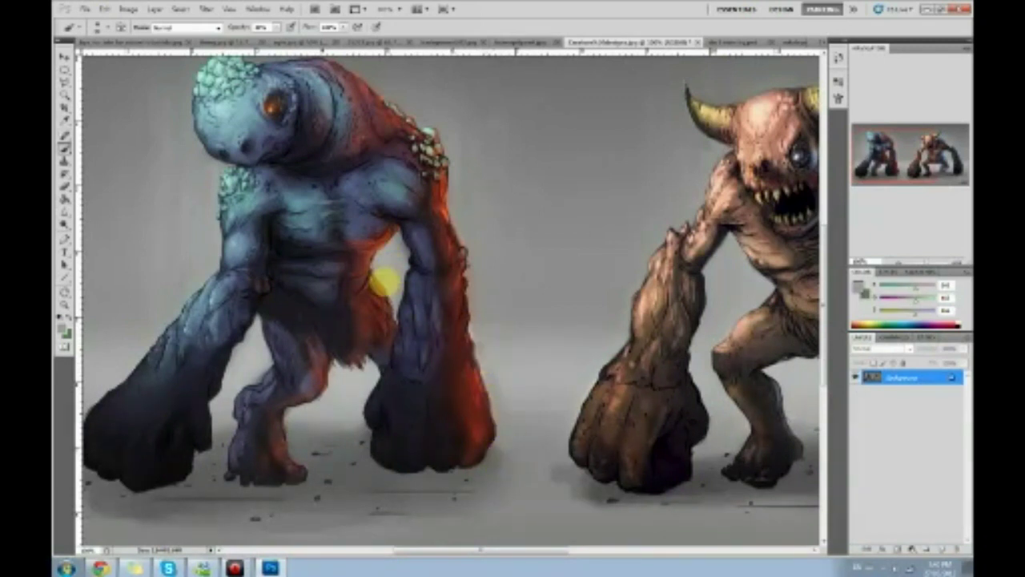
# Step: Dodge the highlights on the blue creature's head, chest, shoulders, front arm and knee
pyautogui.moveTo(332, 247); pyautogui.dragTo(422, 261)
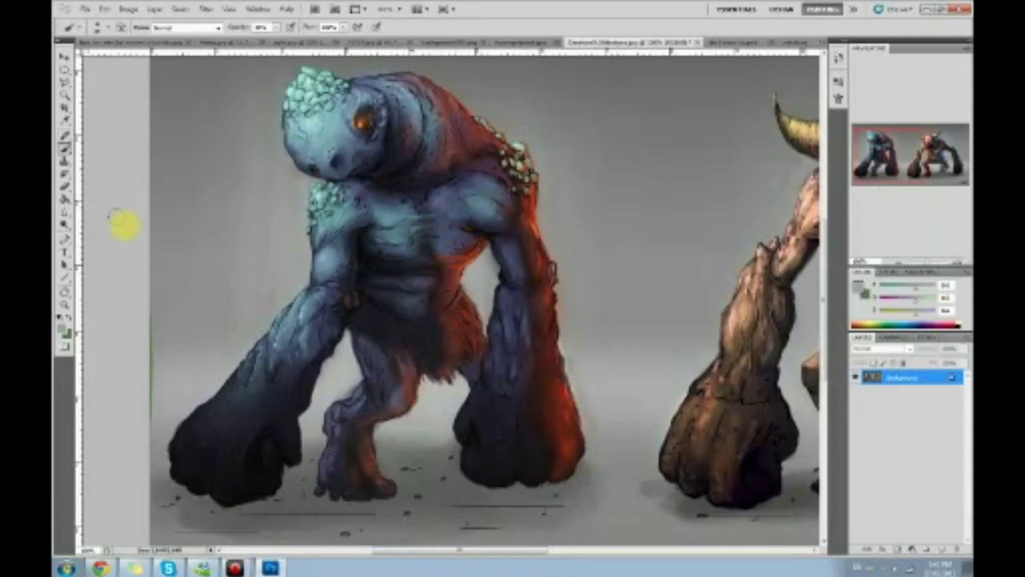
pyautogui.moveTo(64, 227); pyautogui.dragTo(114, 222)
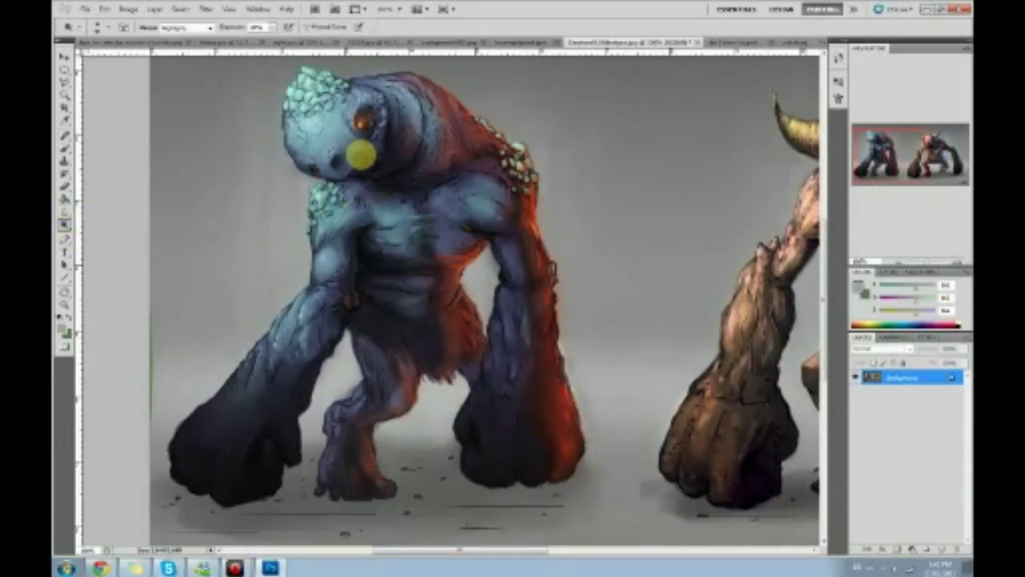
pyautogui.moveTo(388, 226)
pyautogui.mouseDown()
pyautogui.moveTo(339, 212)
pyautogui.moveTo(305, 271)
pyautogui.moveTo(365, 215)
pyautogui.moveTo(375, 184)
pyautogui.moveTo(352, 182)
pyautogui.moveTo(327, 205)
pyautogui.moveTo(324, 260)
pyautogui.moveTo(302, 309)
pyautogui.moveTo(211, 414)
pyautogui.moveTo(246, 362)
pyautogui.moveTo(266, 360)
pyautogui.moveTo(337, 245)
pyautogui.moveTo(369, 226)
pyautogui.moveTo(399, 239)
pyautogui.moveTo(324, 155)
pyautogui.moveTo(301, 93)
pyautogui.moveTo(325, 136)
pyautogui.moveTo(482, 208)
pyautogui.moveTo(474, 200)
pyautogui.moveTo(487, 232)
pyautogui.moveTo(397, 293)
pyautogui.moveTo(377, 280)
pyautogui.moveTo(386, 295)
pyautogui.moveTo(377, 369)
pyautogui.moveTo(347, 409)
pyautogui.moveTo(331, 467)
pyautogui.moveTo(544, 336)
pyautogui.mouseUp()
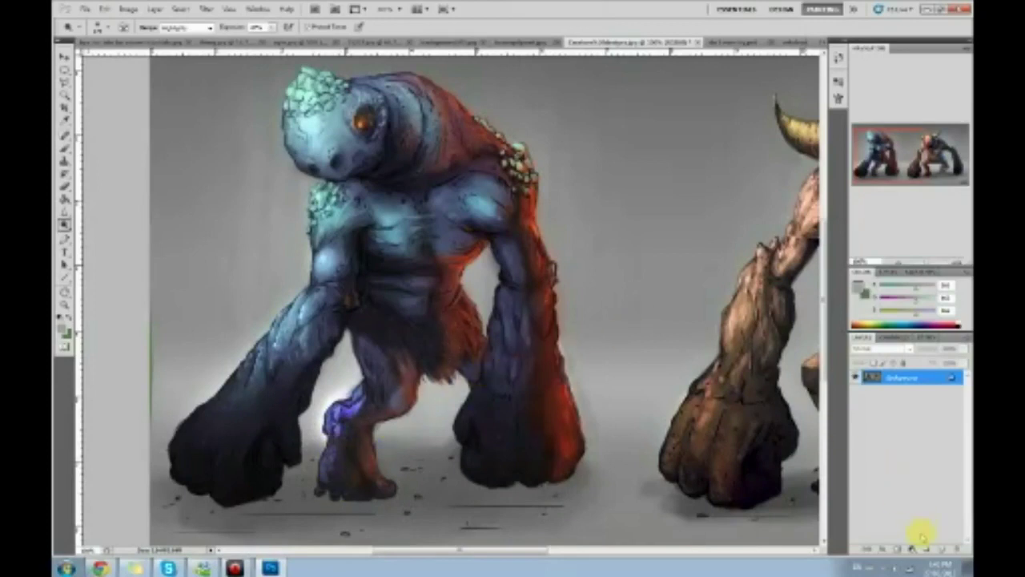
# Step: Tint the blue creature's purple knee with sampled light blue on a new Color layer, and merge it down
pyautogui.click(944, 551)
pyautogui.click(887, 349)
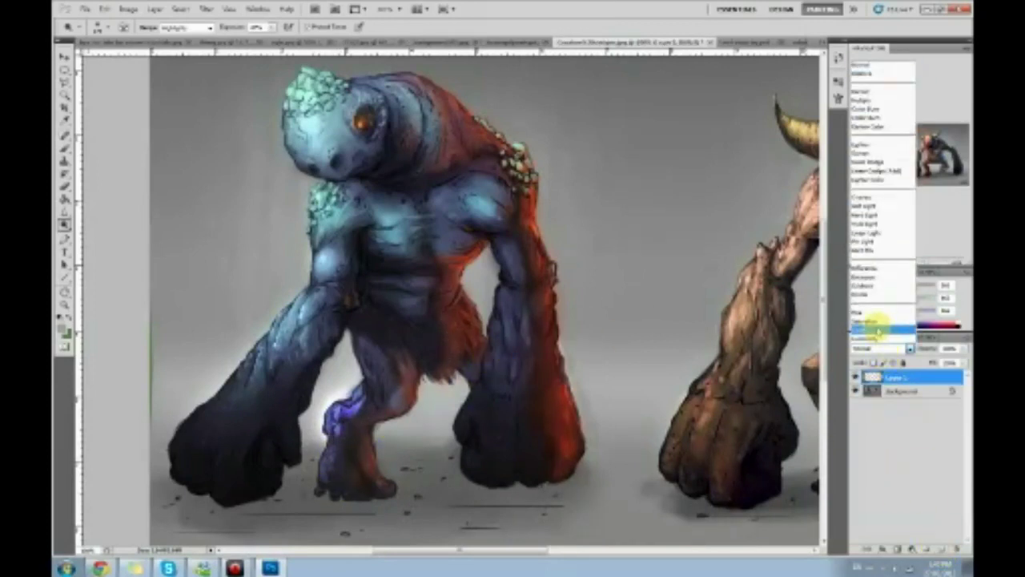
pyautogui.click(881, 317)
pyautogui.click(526, 333)
pyautogui.moveTo(527, 332)
pyautogui.mouseDown()
pyautogui.moveTo(431, 365)
pyautogui.moveTo(356, 339)
pyautogui.moveTo(328, 245)
pyautogui.mouseUp()
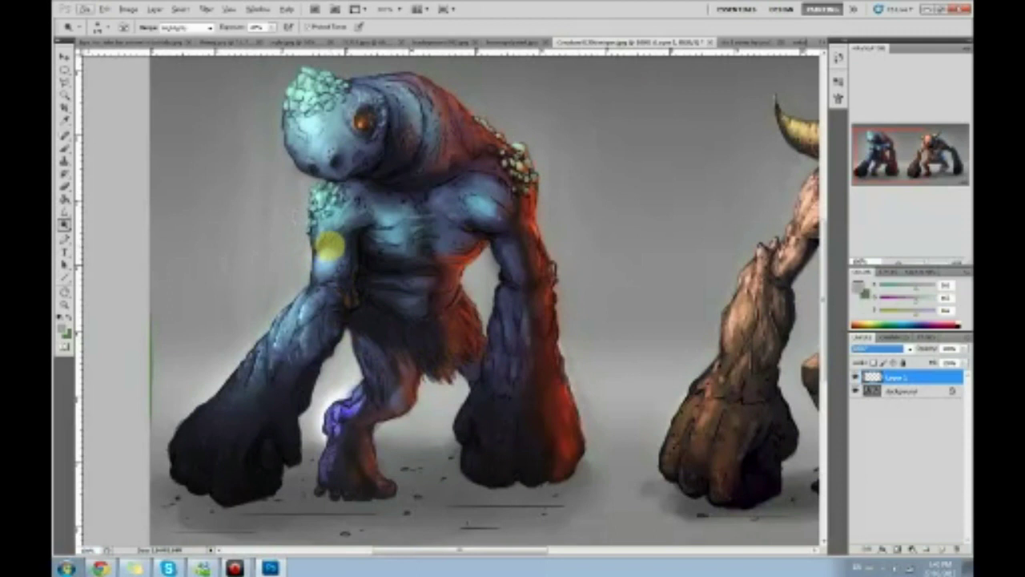
pyautogui.press('b')
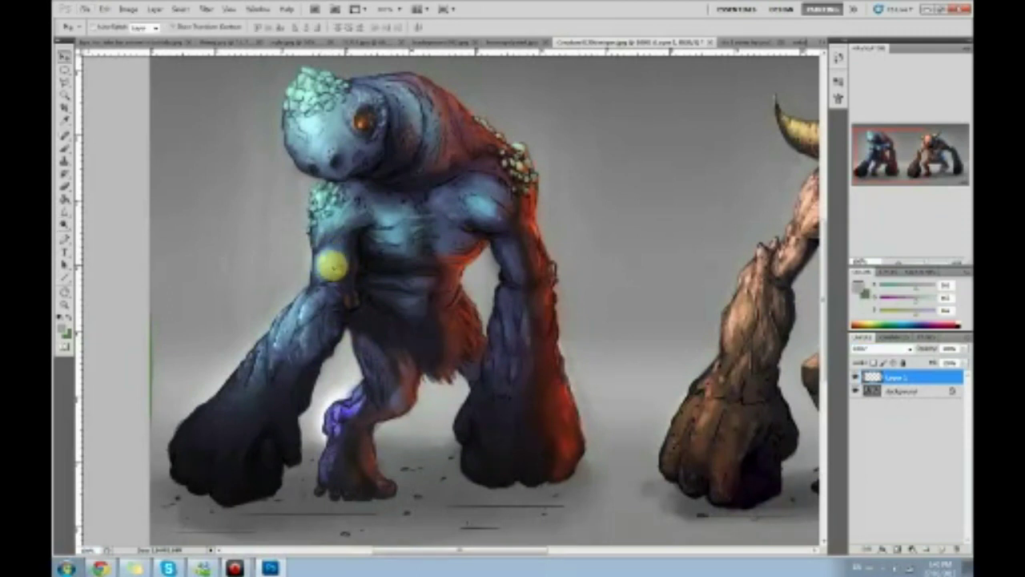
pyautogui.keyDown('alt'); pyautogui.click(328, 261); pyautogui.keyUp('alt')
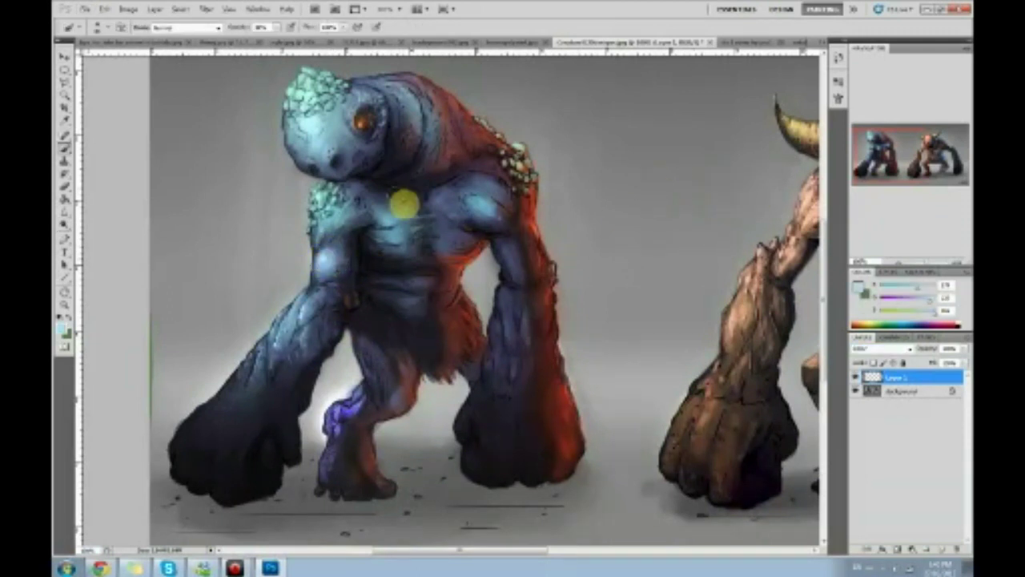
pyautogui.moveTo(362, 401)
pyautogui.mouseDown()
pyautogui.moveTo(337, 415)
pyautogui.moveTo(326, 452)
pyautogui.moveTo(357, 399)
pyautogui.moveTo(334, 431)
pyautogui.moveTo(330, 464)
pyautogui.moveTo(361, 396)
pyautogui.moveTo(335, 426)
pyautogui.moveTo(335, 457)
pyautogui.moveTo(352, 400)
pyautogui.moveTo(328, 474)
pyautogui.moveTo(348, 423)
pyautogui.moveTo(333, 467)
pyautogui.moveTo(340, 462)
pyautogui.moveTo(338, 492)
pyautogui.moveTo(340, 409)
pyautogui.moveTo(321, 377)
pyautogui.mouseUp()
pyautogui.press('r')
pyautogui.rightClick(912, 374)
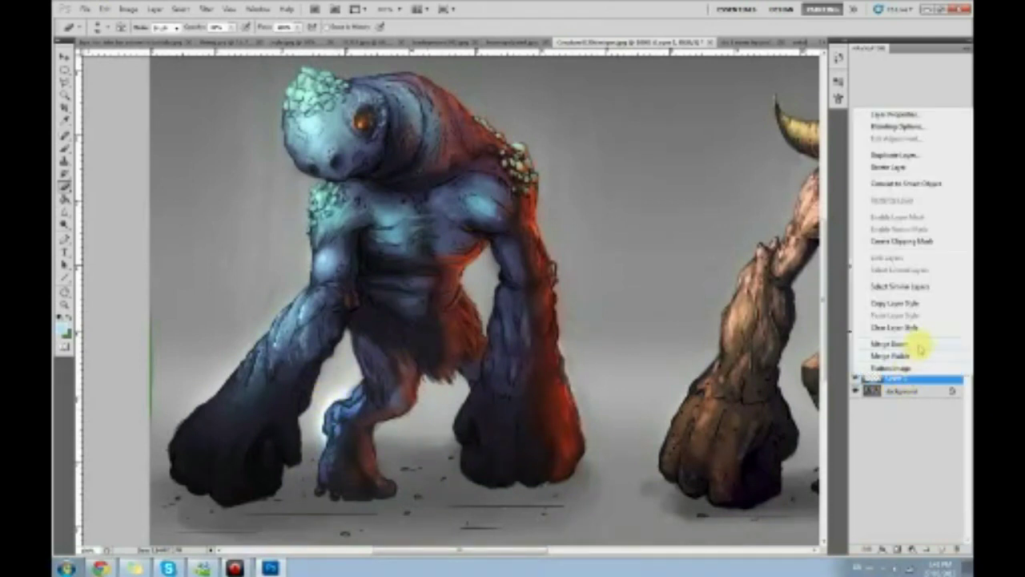
pyautogui.click(919, 347)
# Step: Paint out the glow around the blue creature's leg with background grey at higher brush opacity, and touch up the knee's edge with a dark tone
pyautogui.keyDown('alt'); pyautogui.click(336, 369); pyautogui.keyUp('alt')
pyautogui.moveTo(336, 369); pyautogui.dragTo(344, 345)
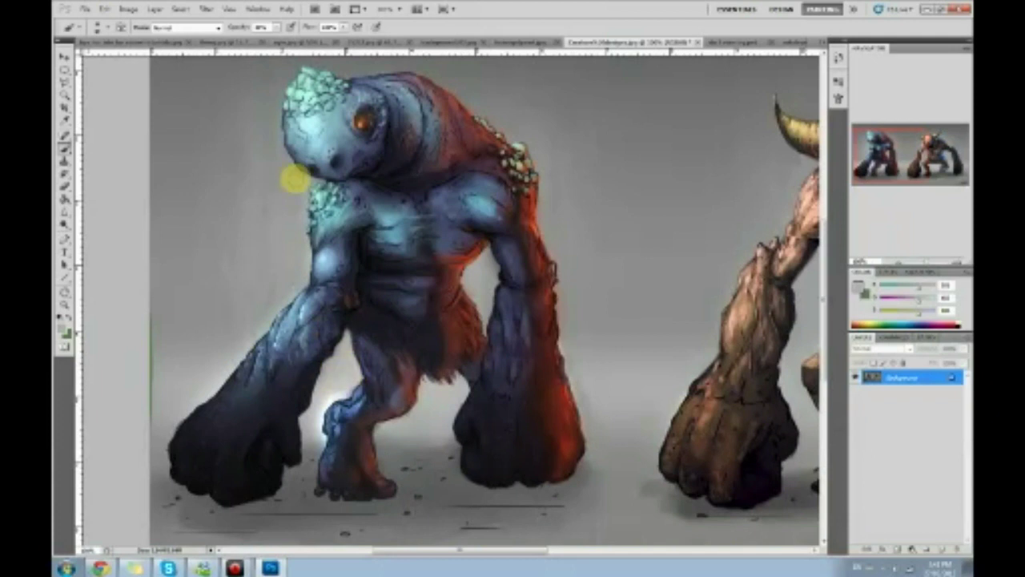
pyautogui.click(277, 27)
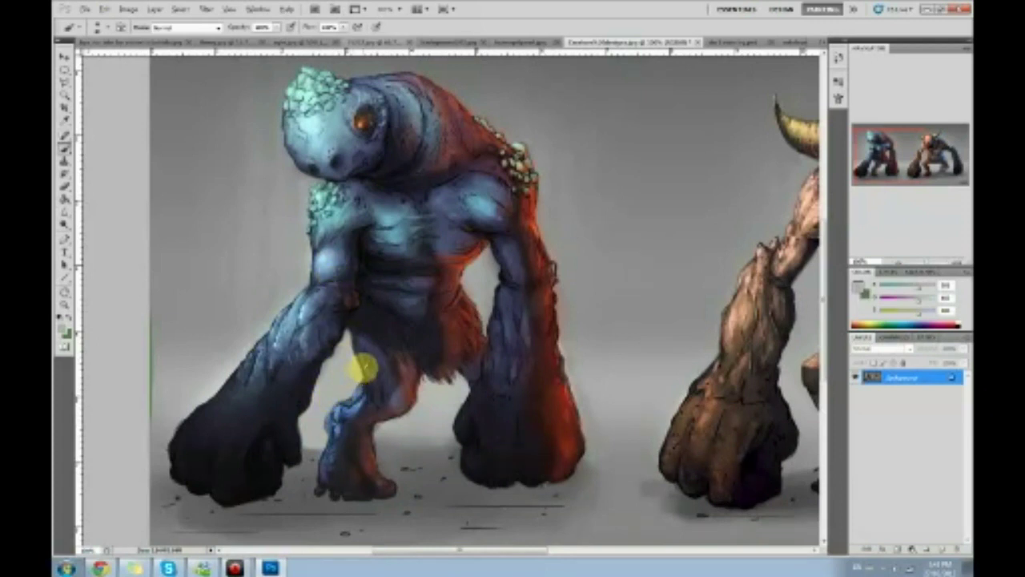
pyautogui.keyDown('alt'); pyautogui.click(360, 385); pyautogui.keyUp('alt')
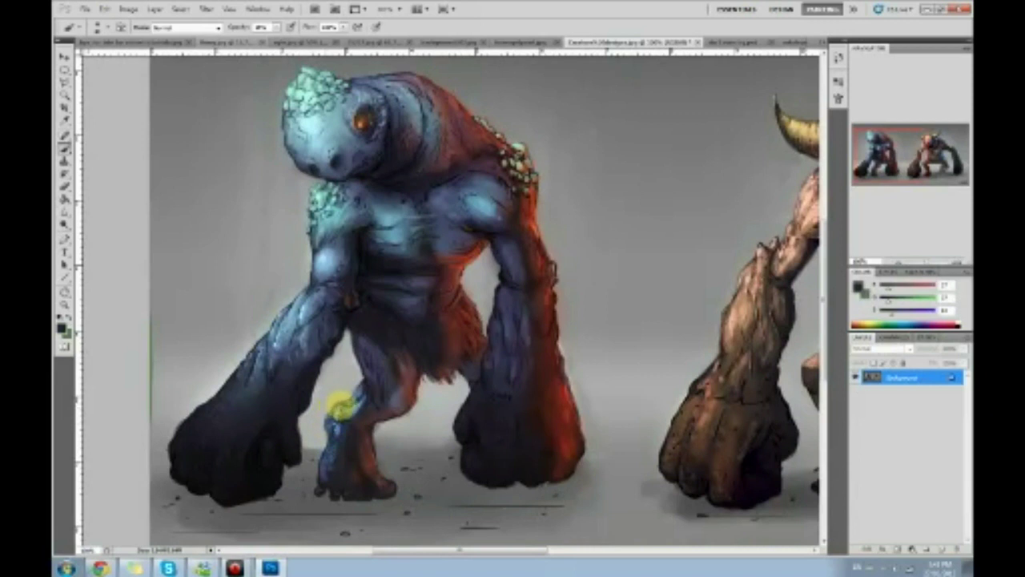
pyautogui.keyDown('alt'); pyautogui.click(340, 391); pyautogui.keyUp('alt')
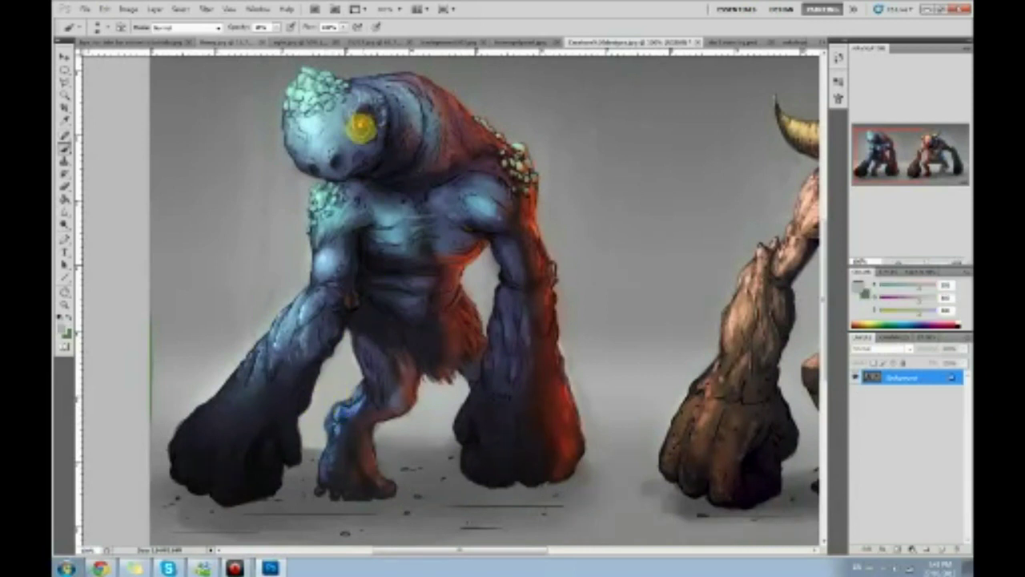
# Step: Touch up the blue creature with the Dodge tool and brush a sampled muted blue over its rear shoulder
pyautogui.click(65, 225)
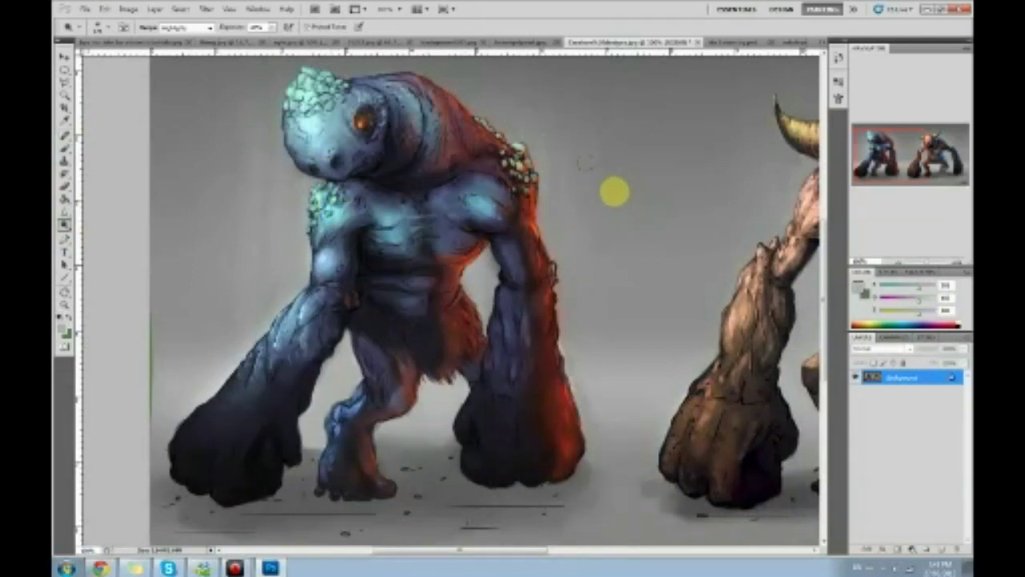
pyautogui.press('b')
pyautogui.keyDown('alt'); pyautogui.click(478, 189); pyautogui.keyUp('alt')
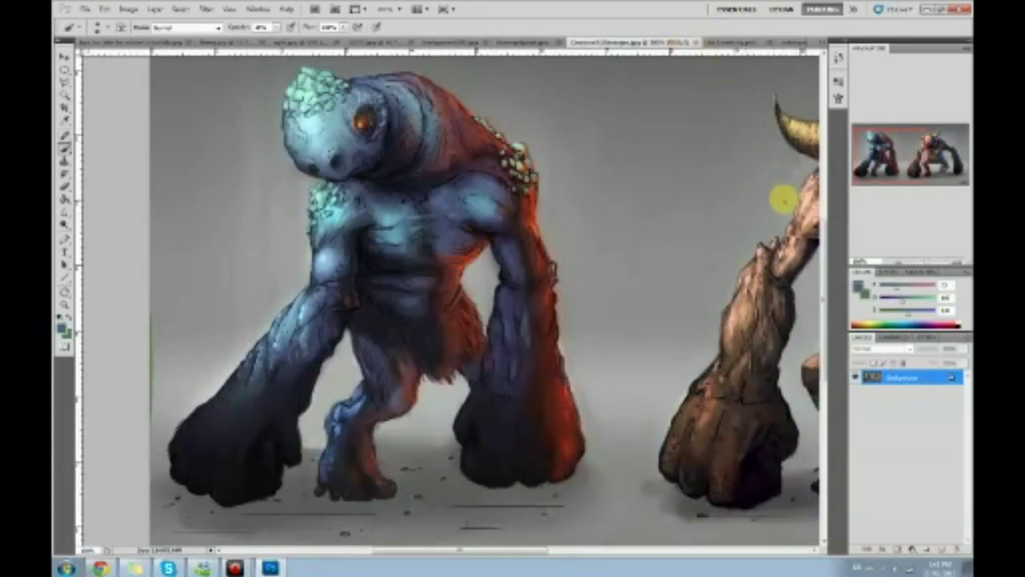
# Step: Compare the whole painting with its original opened state in the history, and return to the latest brush state
pyautogui.hotkey('ctrl', '0')
pyautogui.click(838, 58)
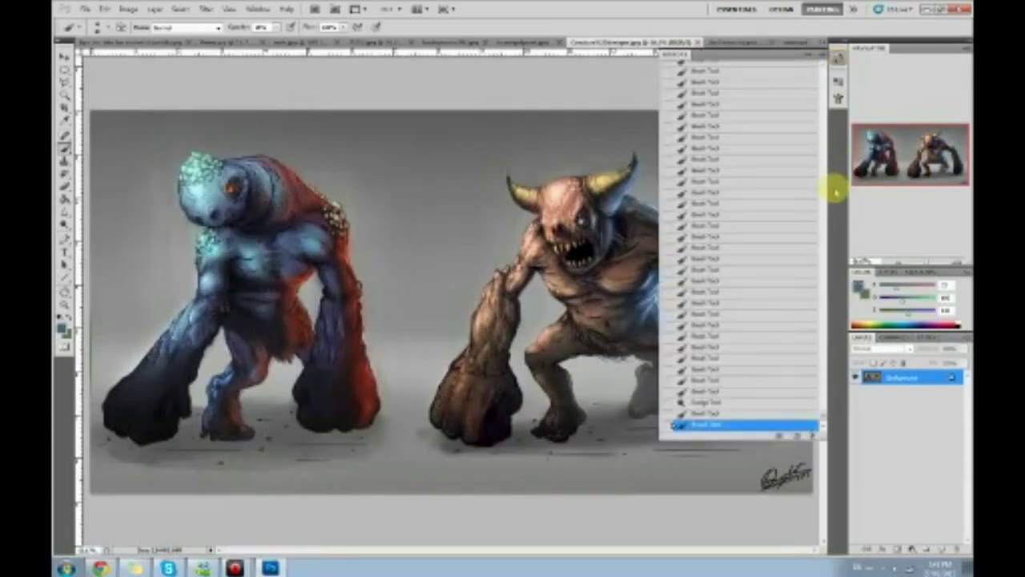
pyautogui.moveTo(825, 415); pyautogui.dragTo(839, 70)
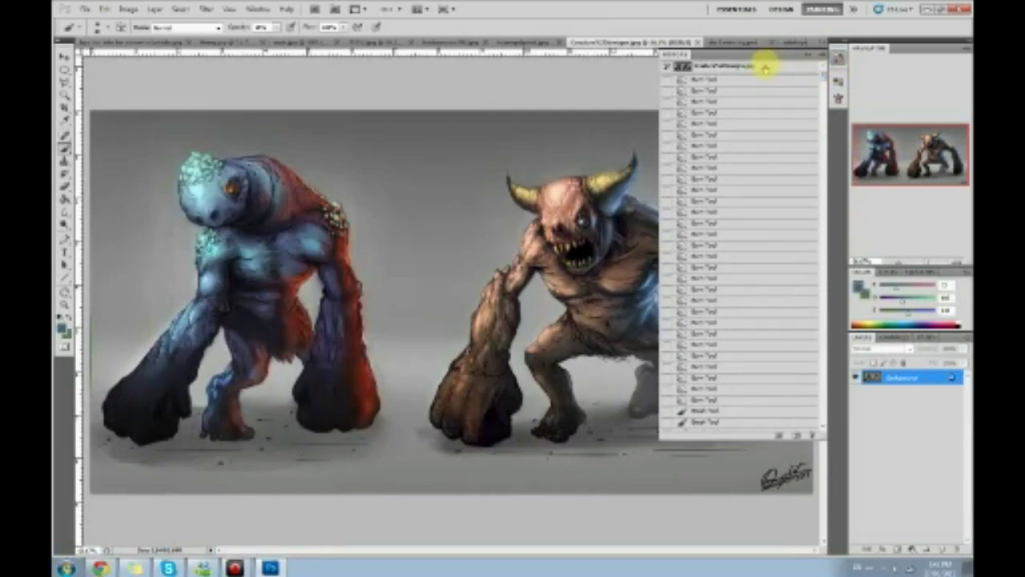
pyautogui.click(766, 67)
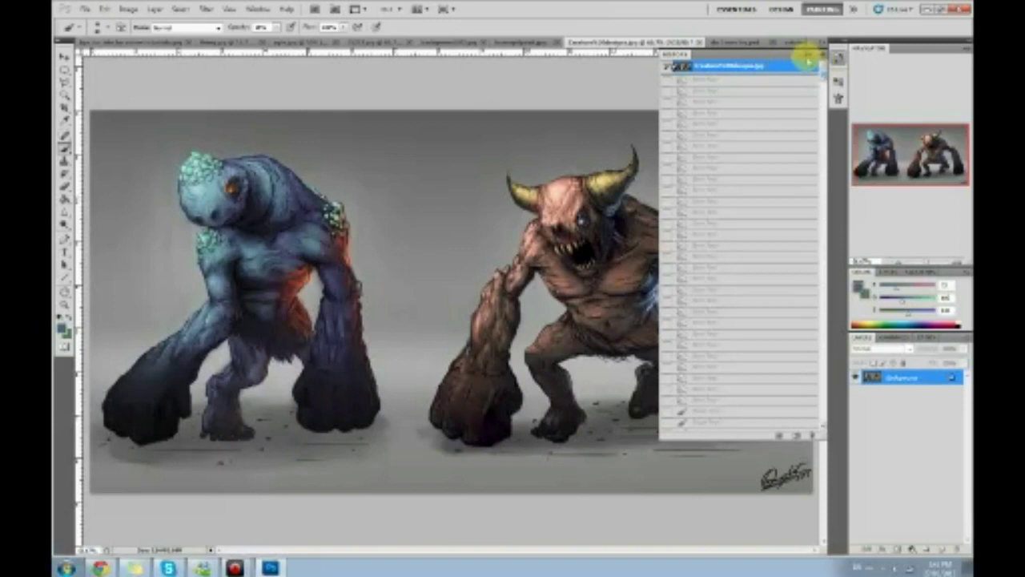
pyautogui.click(838, 58)
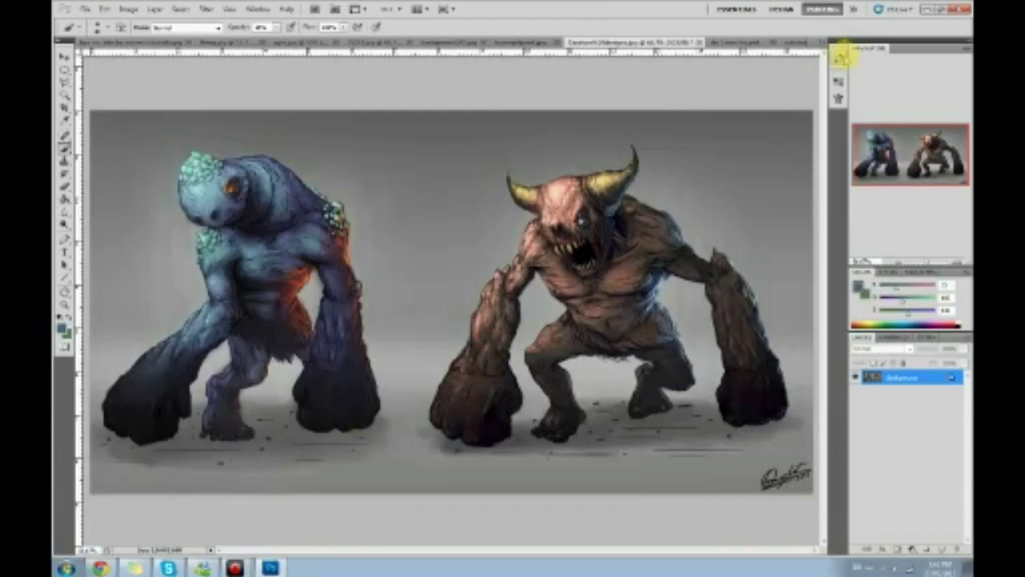
pyautogui.click(838, 58)
pyautogui.scroll(-3, 825, 240)
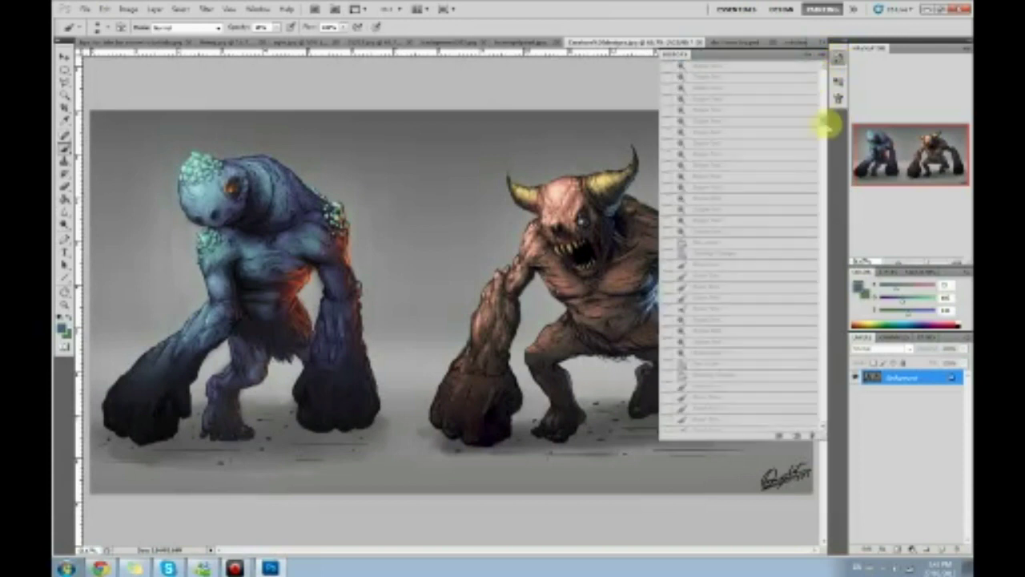
pyautogui.moveTo(821, 370); pyautogui.dragTo(832, 429)
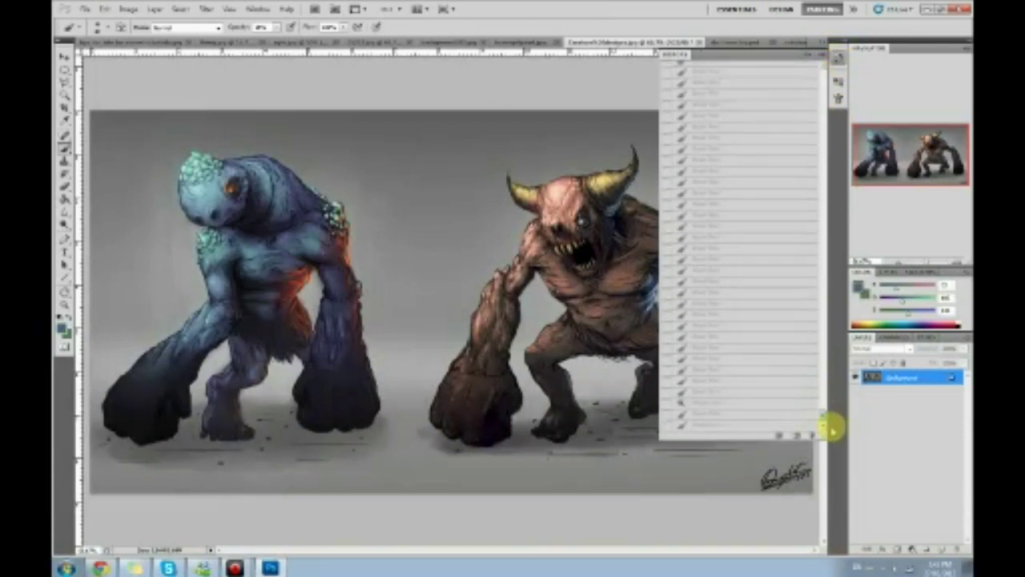
pyautogui.click(732, 426)
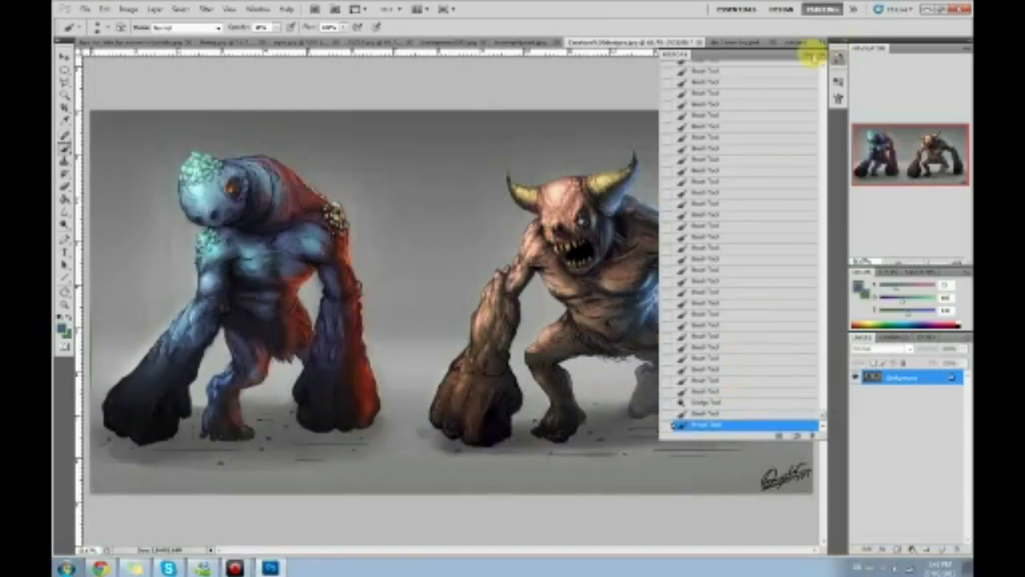
pyautogui.click(810, 54)
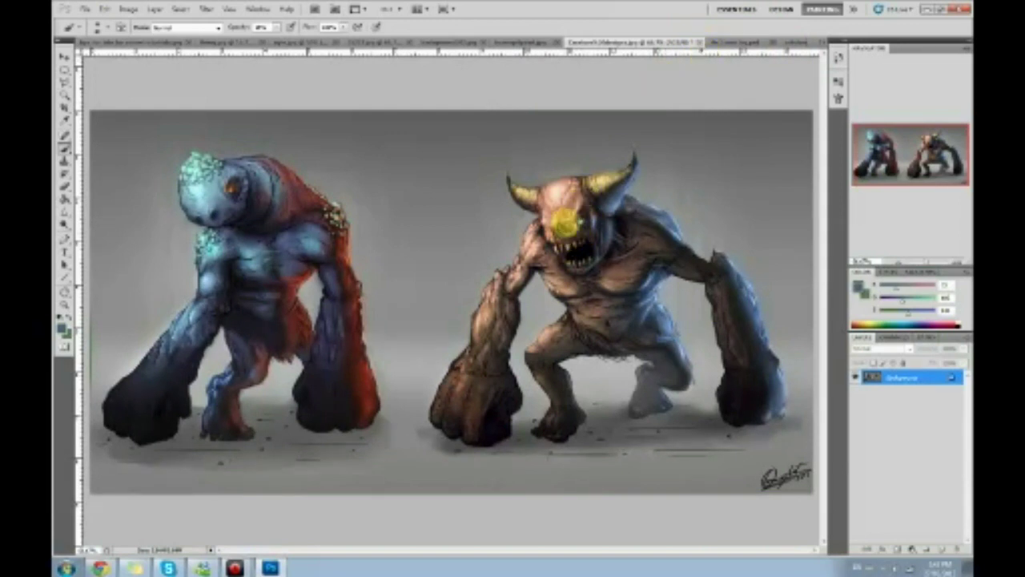
# Step: Choose a textured brush preset for the horned creature's forehead, try one dab with it, and undo the dab
pyautogui.press('z')
pyautogui.moveTo(578, 196)
pyautogui.mouseDown()
pyautogui.moveTo(595, 241)
pyautogui.moveTo(588, 249)
pyautogui.moveTo(570, 237)
pyautogui.mouseUp()
pyautogui.keyDown('alt'); pyautogui.click(569, 236); pyautogui.keyUp('alt')
pyautogui.press('b')
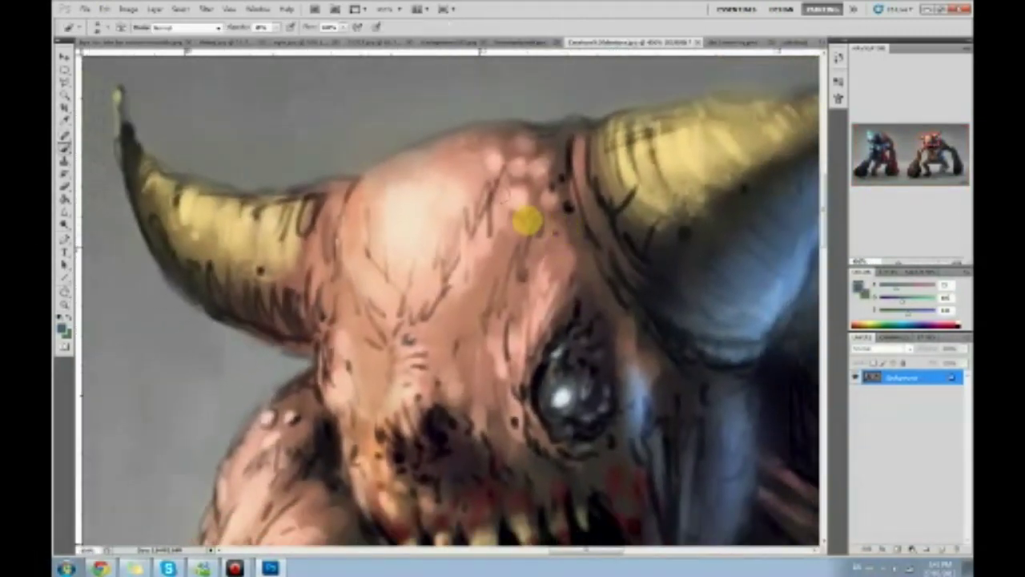
pyautogui.rightClick(535, 201)
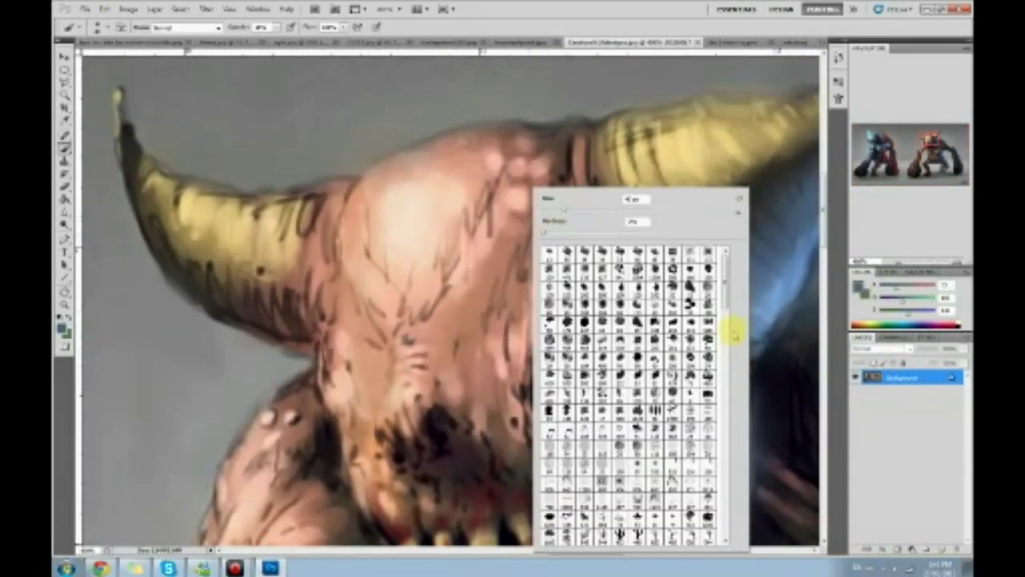
pyautogui.scroll(-3, 726, 297)
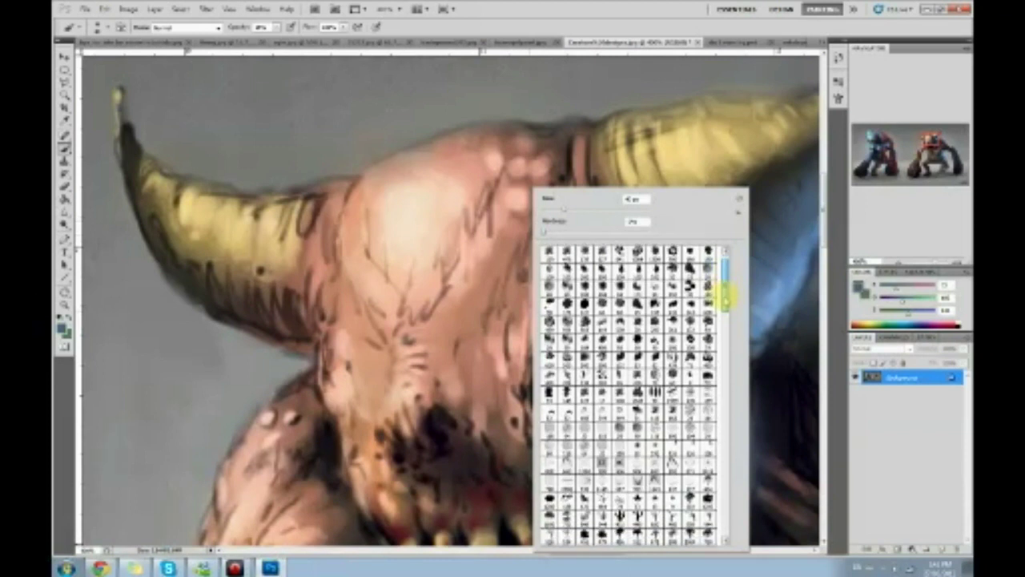
pyautogui.scroll(1, 721, 297)
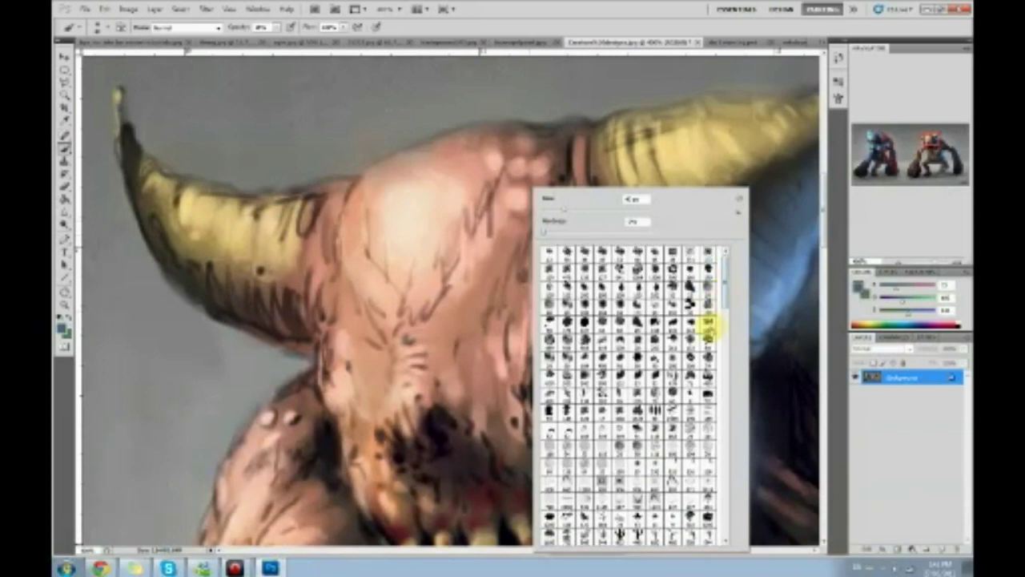
pyautogui.click(696, 304)
pyautogui.click(415, 251)
pyautogui.hotkey('ctrl', 'z')
# Step: On a new layer, stamp the branching texture over the horned creature's forehead and face in a sampled dark tone at full brush opacity
pyautogui.click(947, 549)
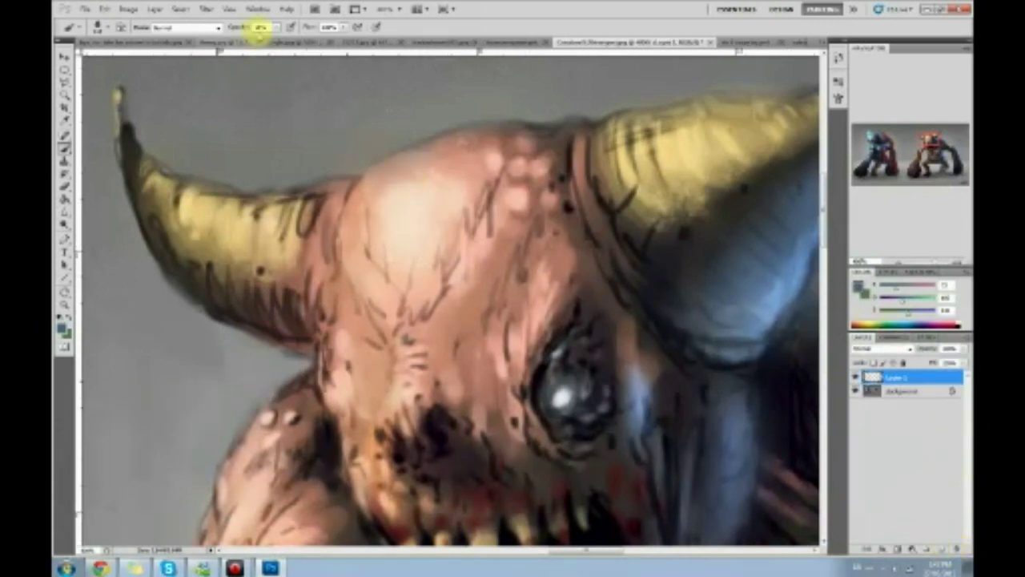
pyautogui.moveTo(284, 38); pyautogui.dragTo(352, 40)
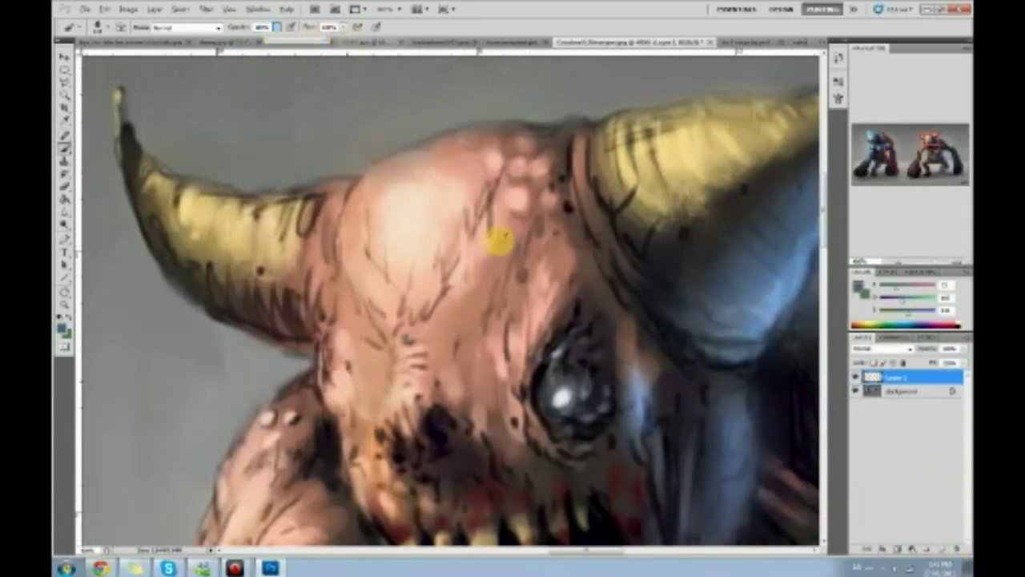
pyautogui.keyDown('alt'); pyautogui.click(584, 315); pyautogui.keyUp('alt')
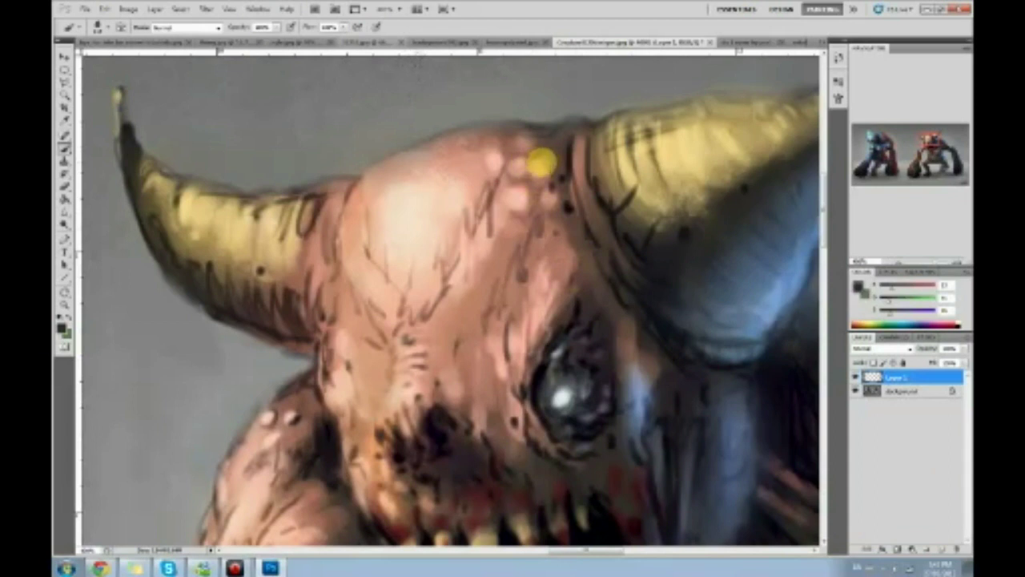
pyautogui.click(435, 213)
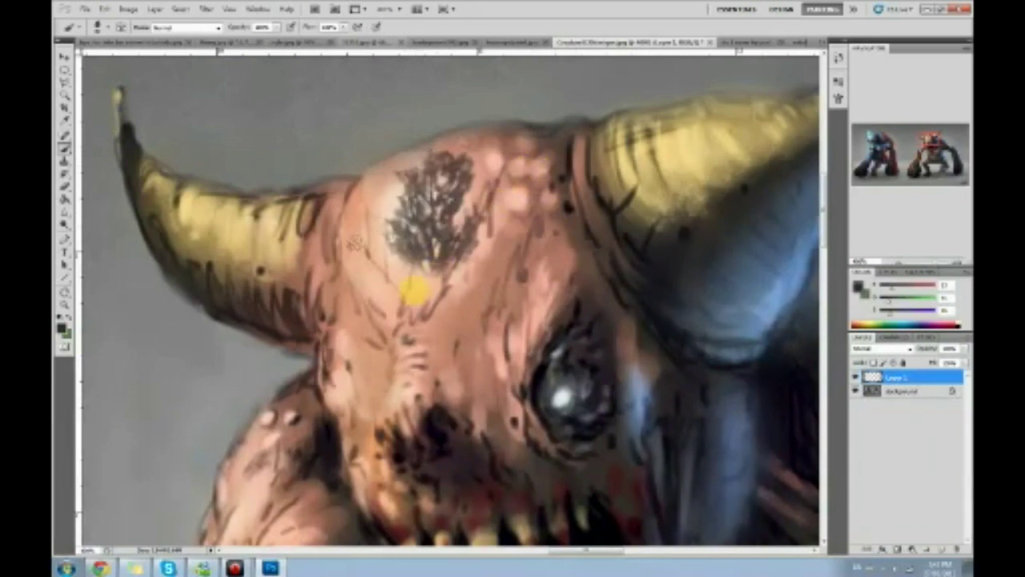
pyautogui.click(402, 298)
pyautogui.click(474, 309)
pyautogui.click(373, 372)
pyautogui.click(491, 391)
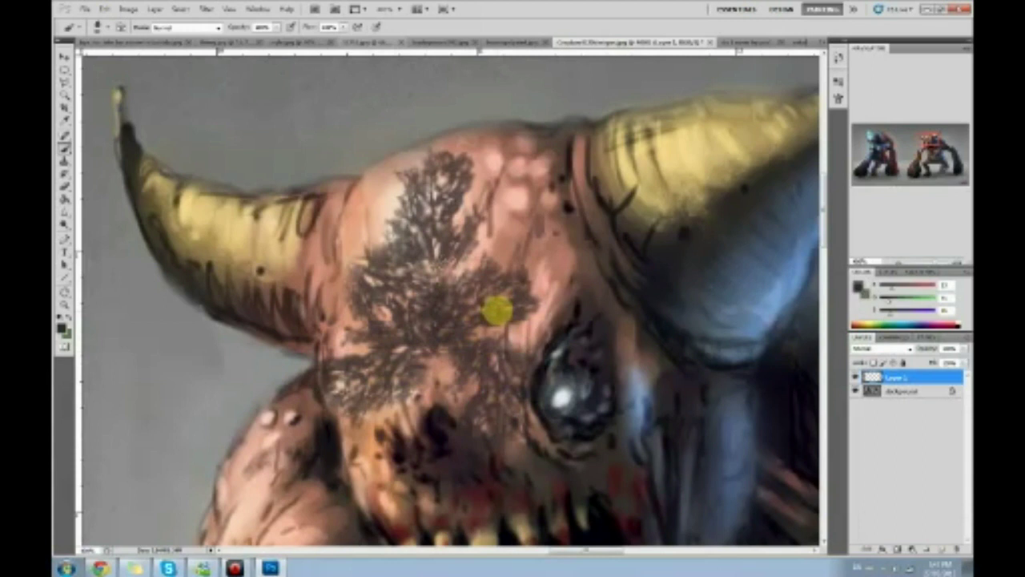
# Step: Pick a dotted Eraser tip and erase rounded gaps throughout the dark face texture to form a scaly skin pattern
pyautogui.rightClick(496, 311)
pyautogui.moveTo(677, 279); pyautogui.dragTo(681, 434)
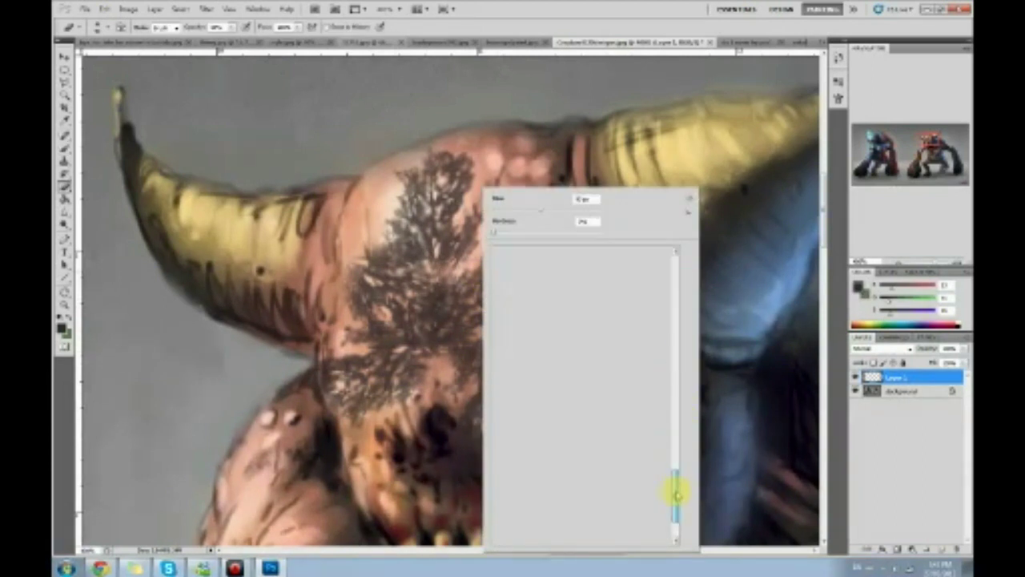
pyautogui.moveTo(674, 485); pyautogui.dragTo(671, 469)
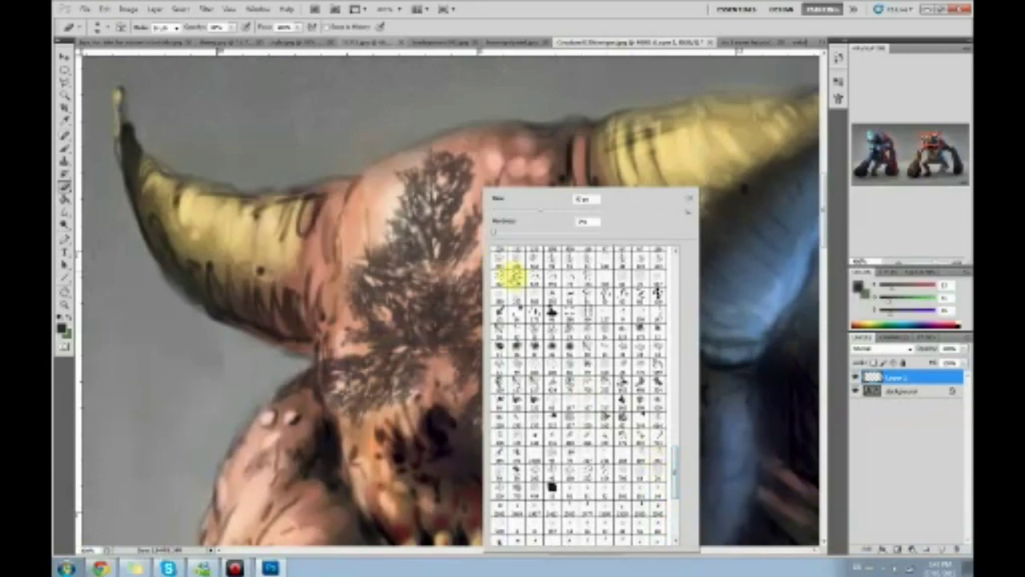
pyautogui.click(498, 258)
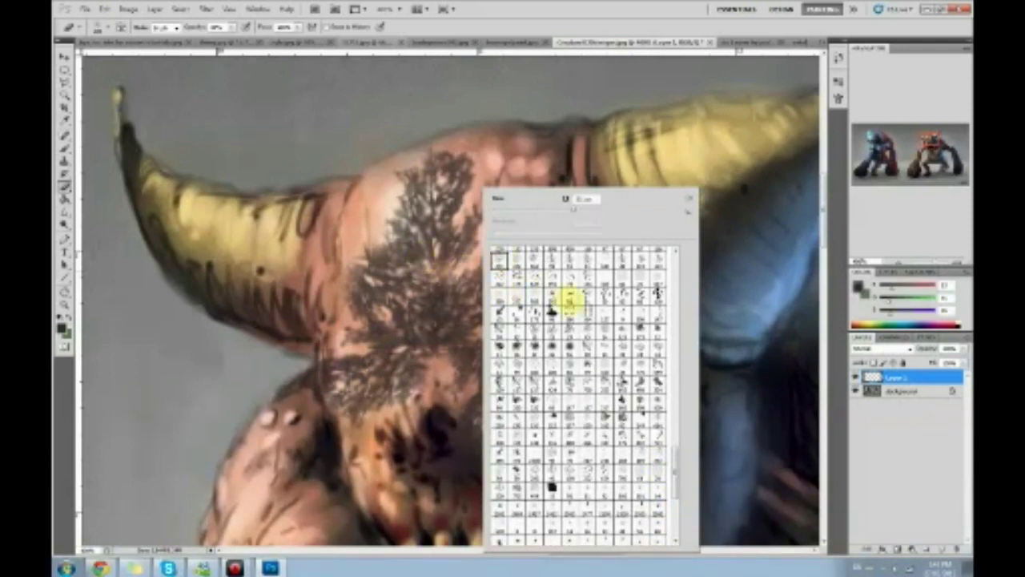
pyautogui.moveTo(676, 475); pyautogui.dragTo(678, 451)
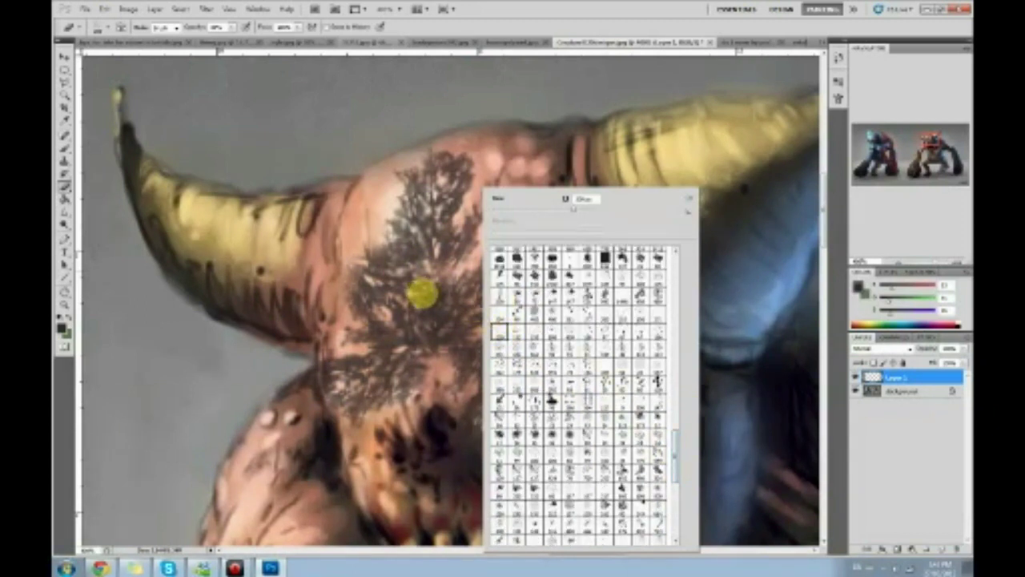
pyautogui.click(422, 295)
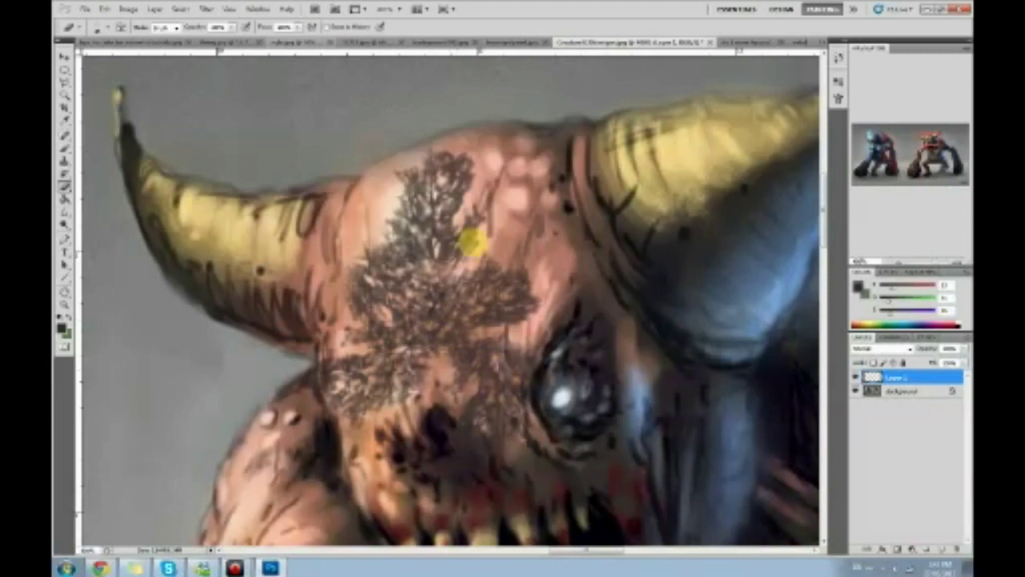
pyautogui.rightClick(507, 255)
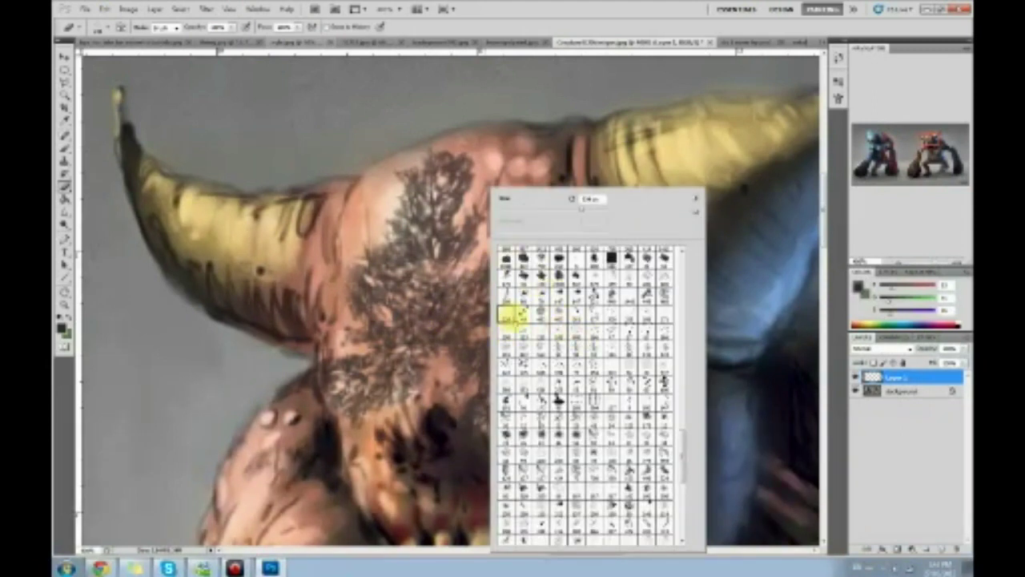
pyautogui.click(609, 387)
pyautogui.click(410, 294)
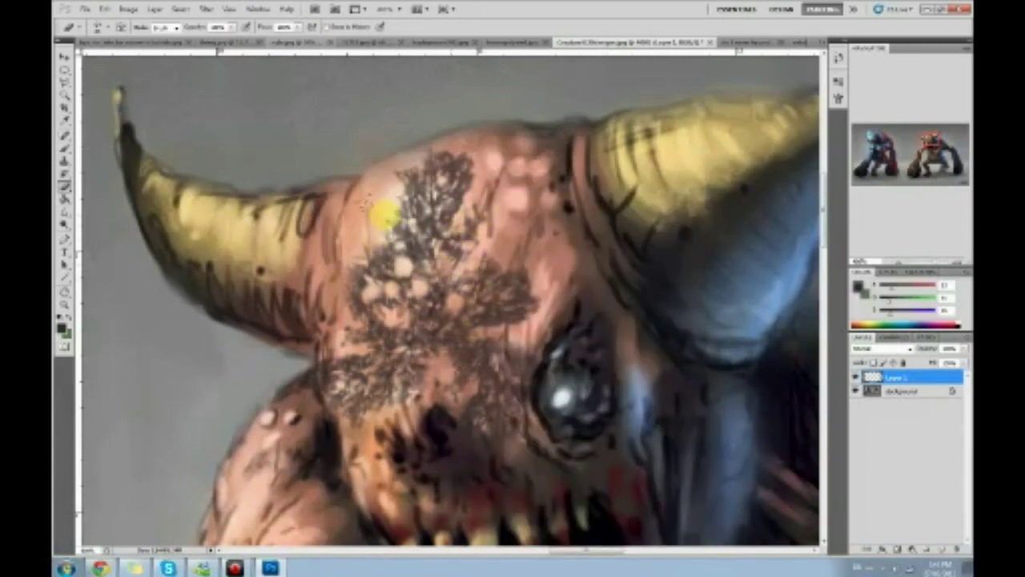
pyautogui.moveTo(426, 176)
pyautogui.mouseDown()
pyautogui.moveTo(446, 171)
pyautogui.moveTo(470, 216)
pyautogui.moveTo(484, 210)
pyautogui.mouseUp()
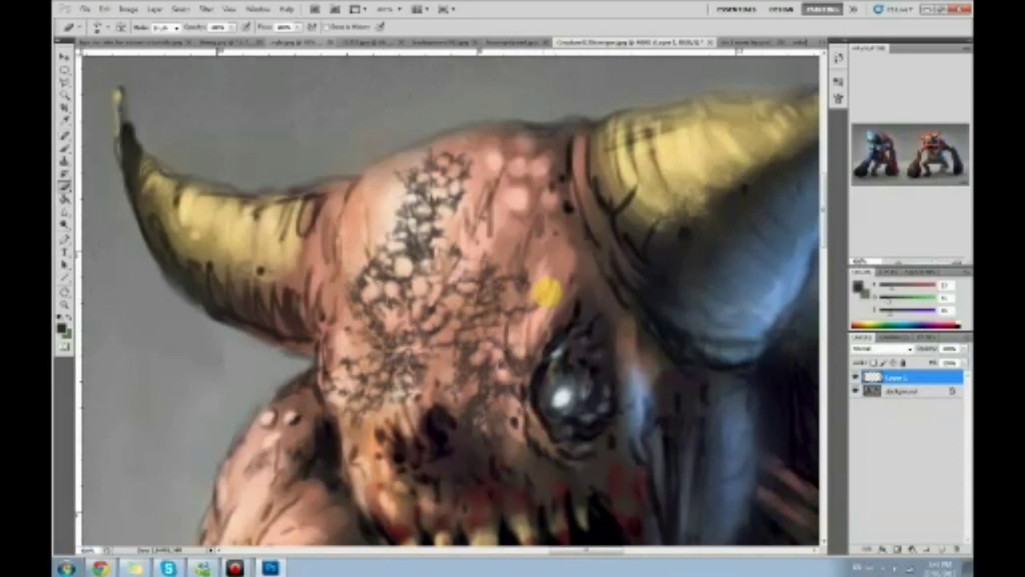
# Step: Lower the fill of the scale texture layer and merge it into the background
pyautogui.click(64, 211)
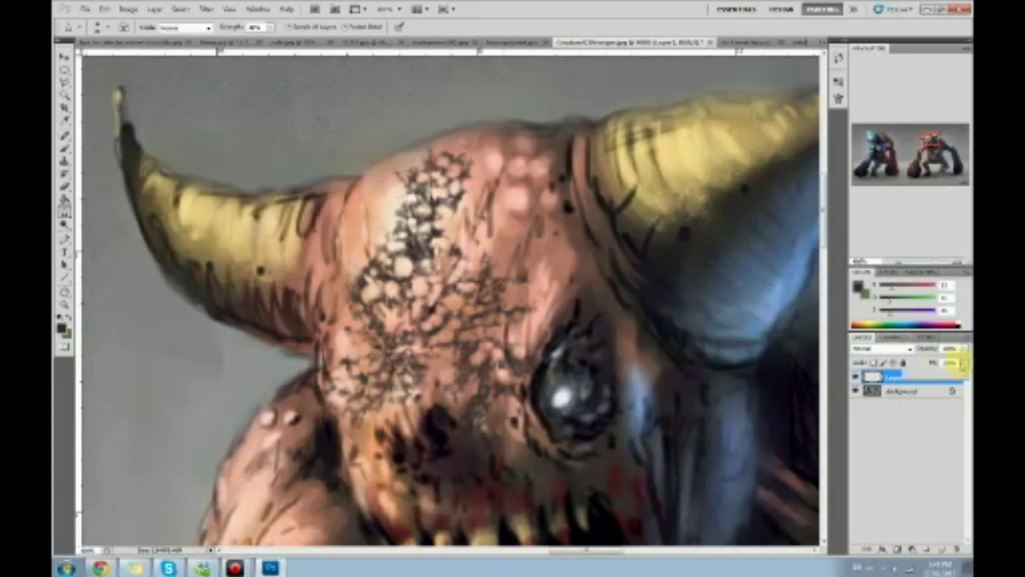
pyautogui.moveTo(944, 376); pyautogui.dragTo(938, 377)
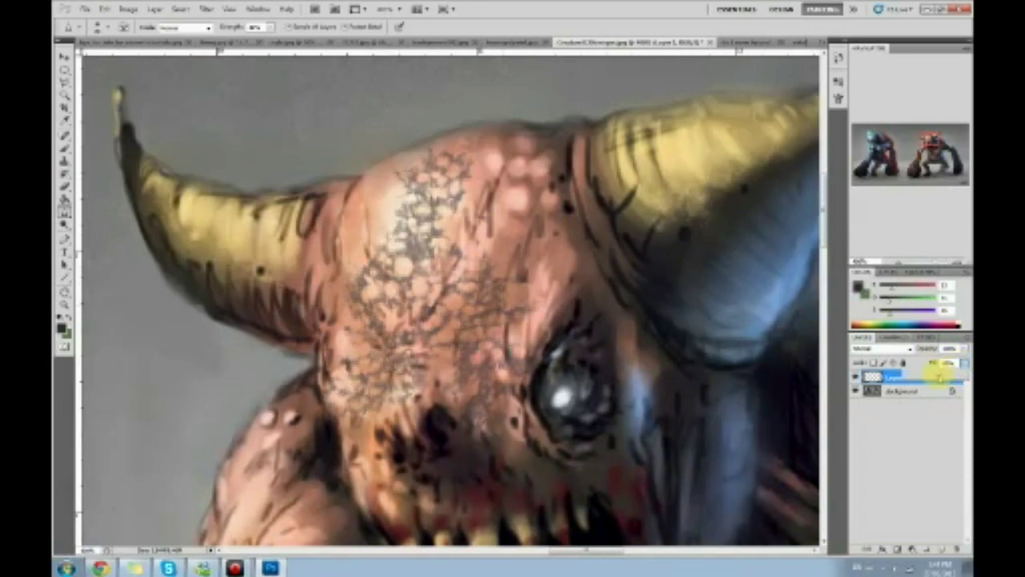
pyautogui.rightClick(914, 375)
pyautogui.click(900, 337)
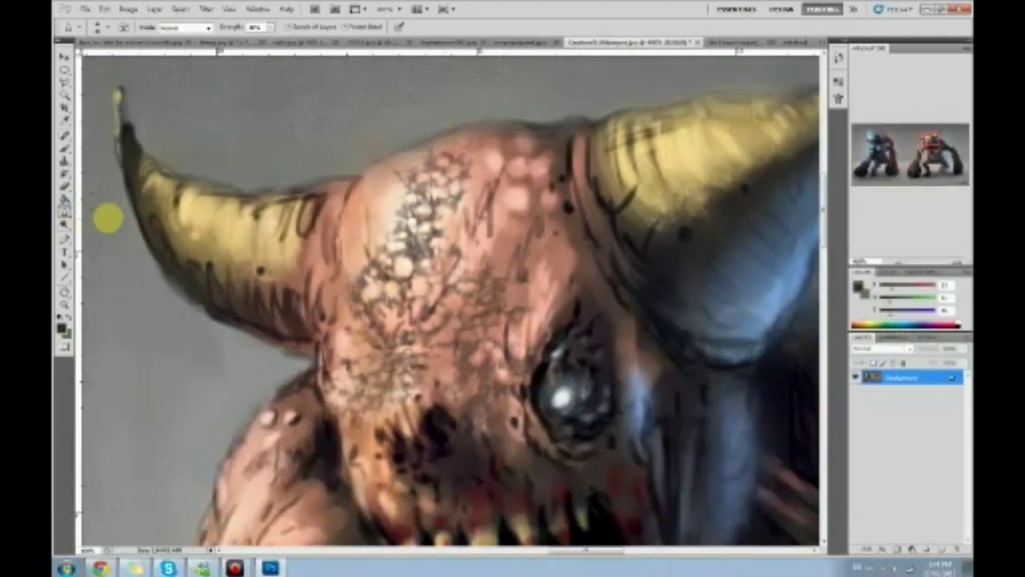
# Step: Undo the texture layer's merge and erase more of the scale texture around the horned creature's forehead, undoing the last change
pyautogui.moveTo(804, 388); pyautogui.dragTo(811, 383)
pyautogui.hotkey('ctrl', '0')
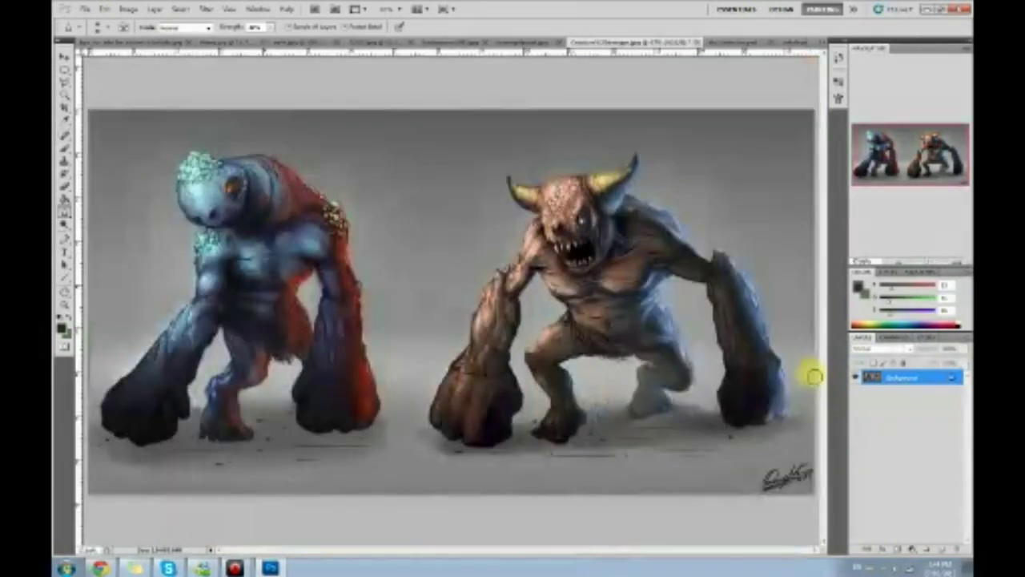
pyautogui.hotkey('ctrl', '+')
pyautogui.moveTo(662, 228); pyautogui.dragTo(631, 241)
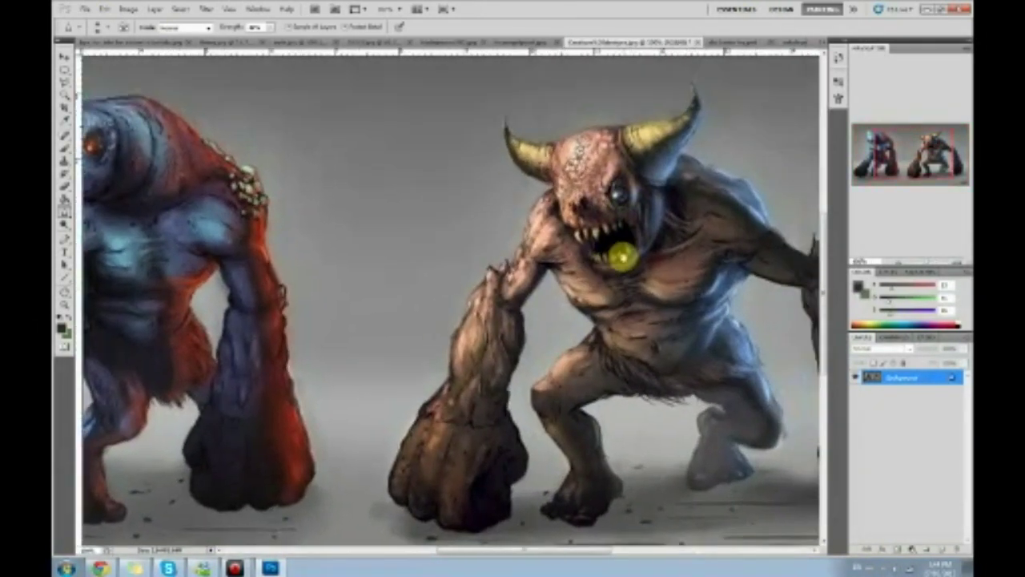
pyautogui.hotkey('ctrl', 'alt', 'shift', 'n')
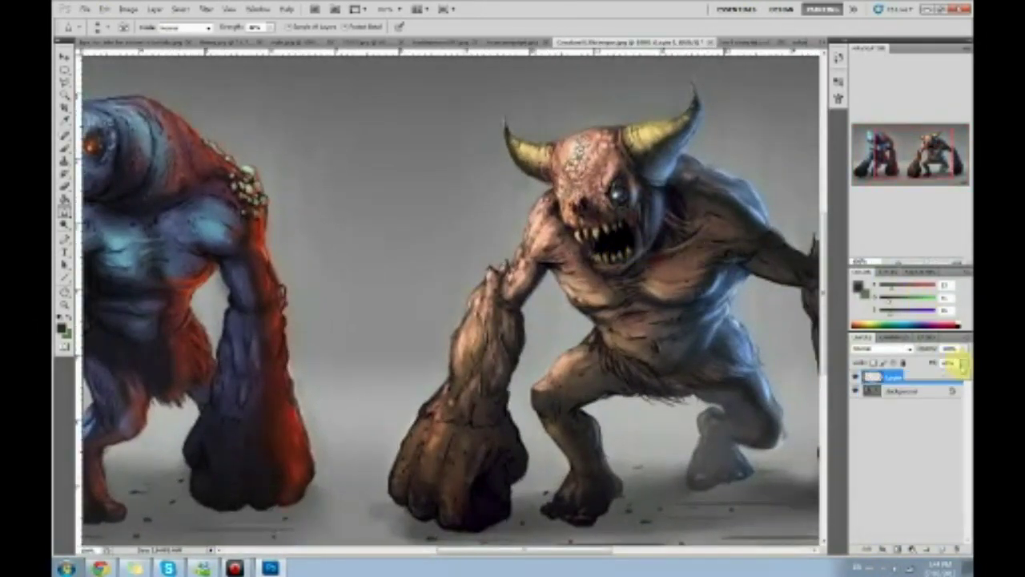
pyautogui.press('b')
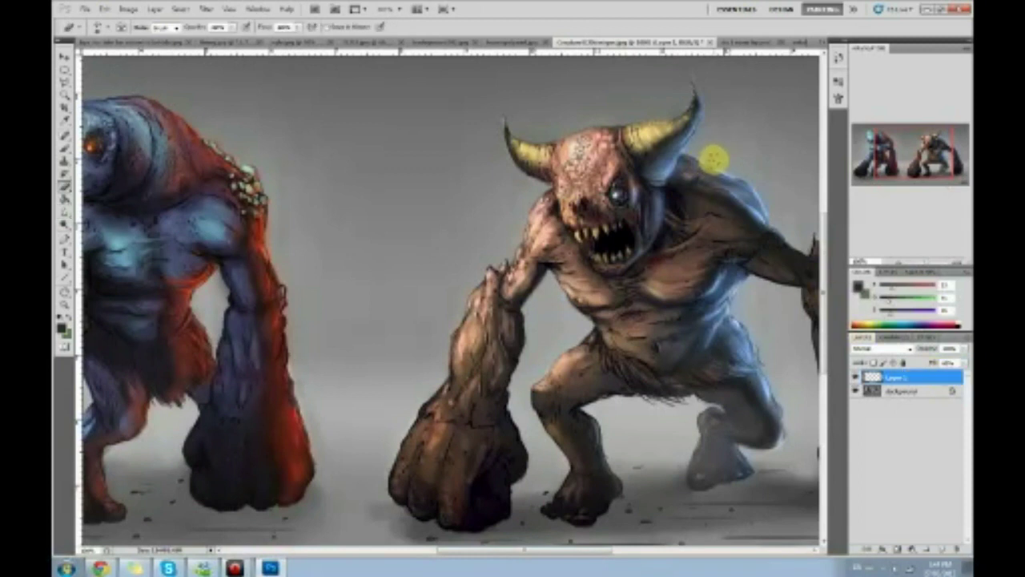
pyautogui.moveTo(552, 148); pyautogui.dragTo(565, 170)
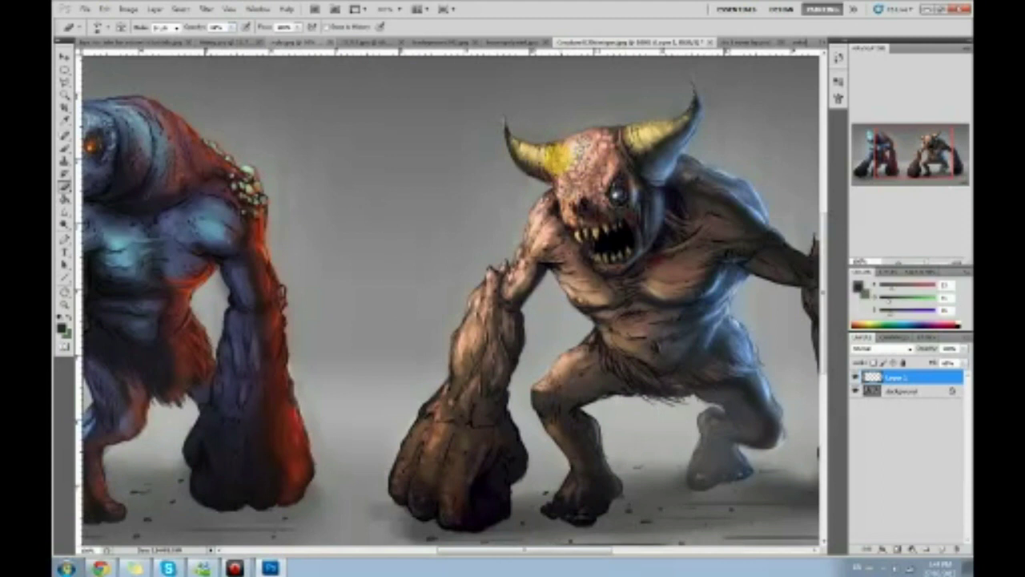
pyautogui.moveTo(570, 129); pyautogui.dragTo(591, 149)
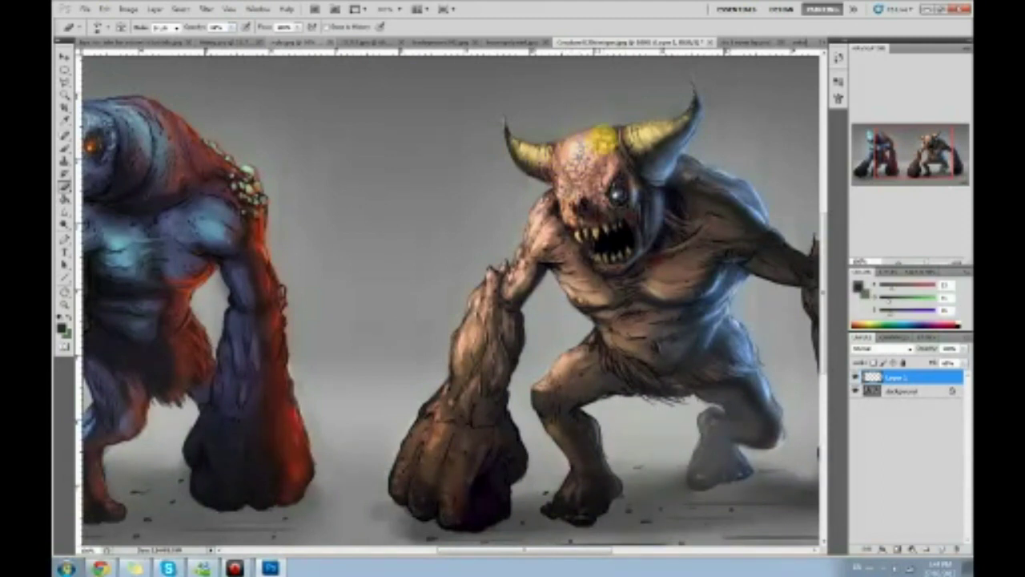
pyautogui.hotkey('ctrl', 'z')
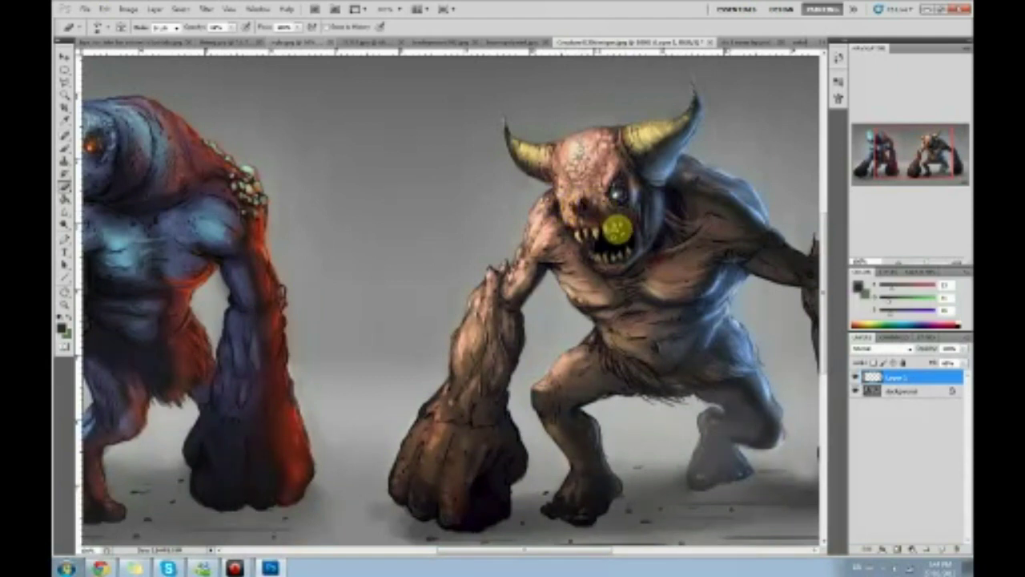
# Step: Merge the scale texture layer into the background and touch up the horned creature's head with the Sharpen tool
pyautogui.rightClick(927, 370)
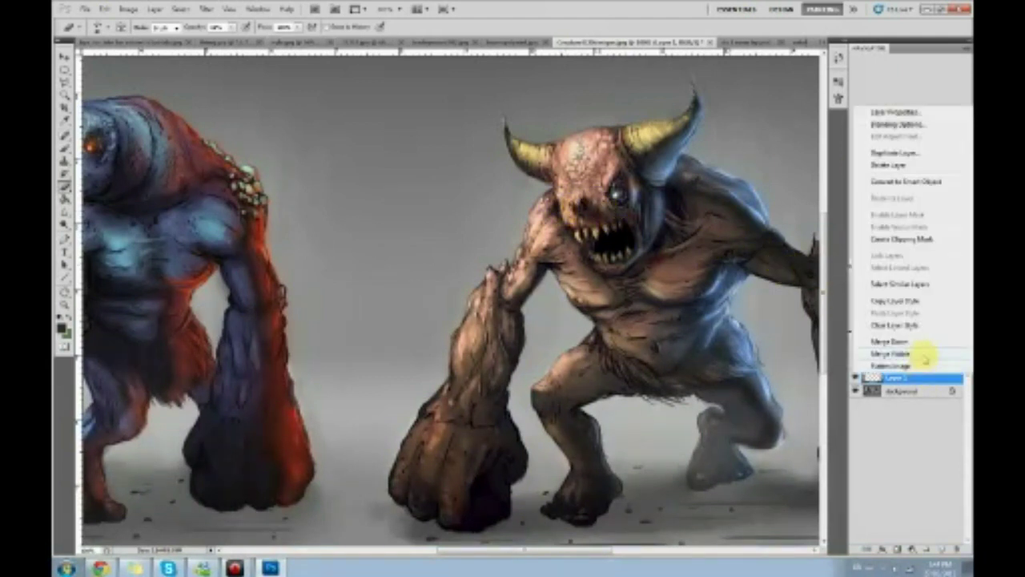
pyautogui.click(891, 356)
pyautogui.click(65, 200)
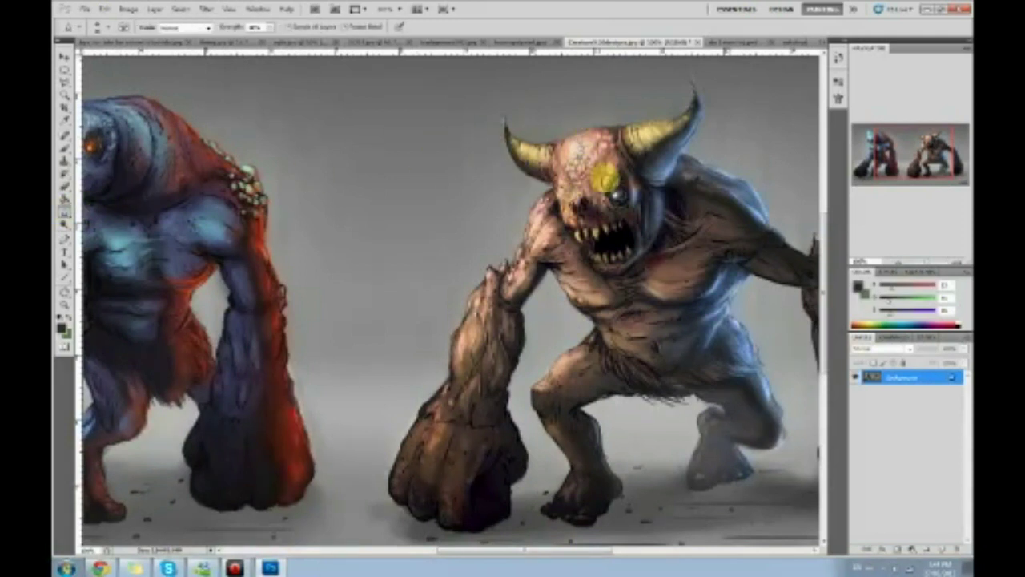
pyautogui.moveTo(615, 216); pyautogui.dragTo(527, 235)
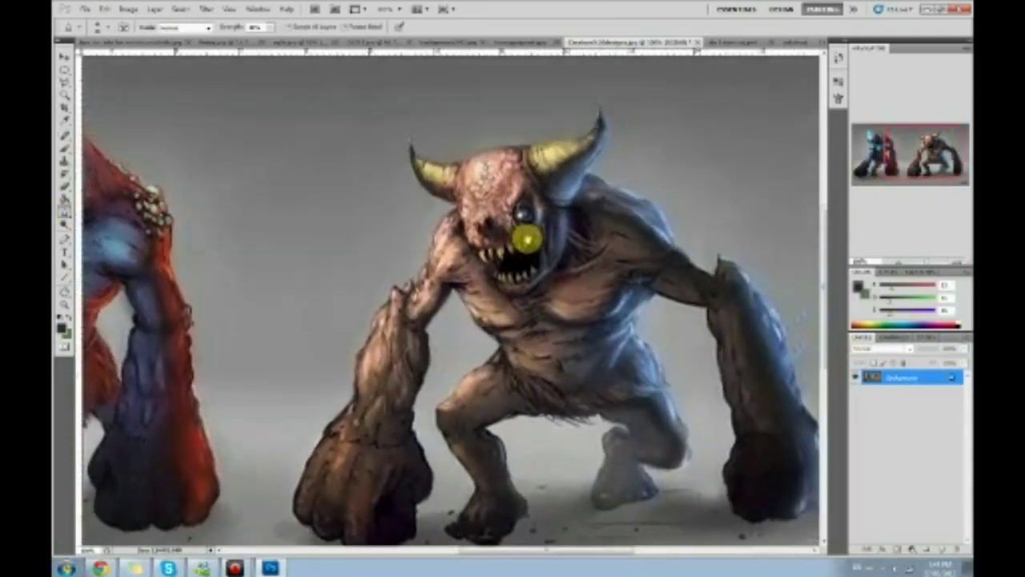
# Step: Compare the horned creature's head with its earlier untextured states in the history, and return to the latest Sharpen state
pyautogui.click(838, 61)
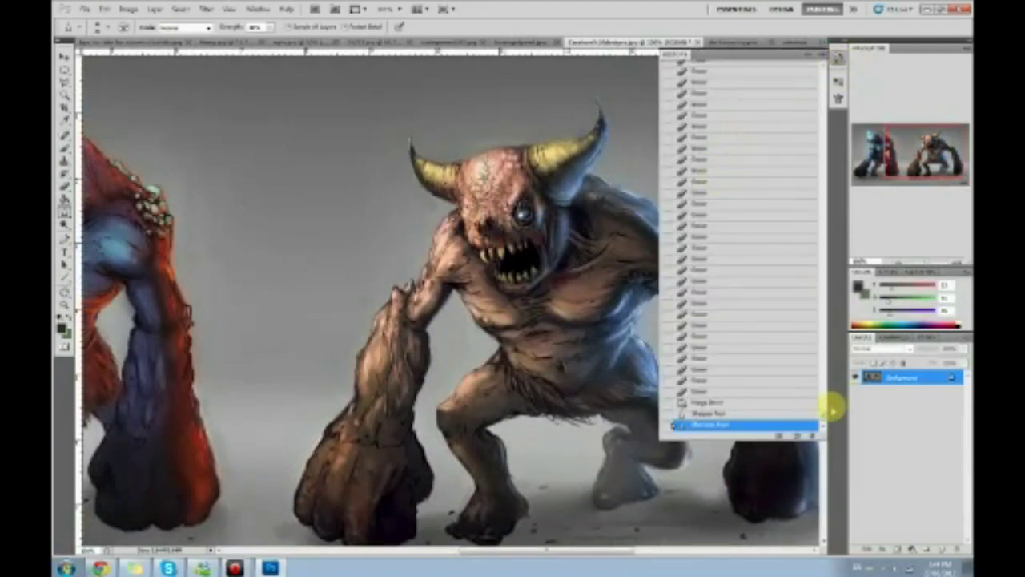
pyautogui.scroll(6, 824, 394)
pyautogui.scroll(6, 821, 371)
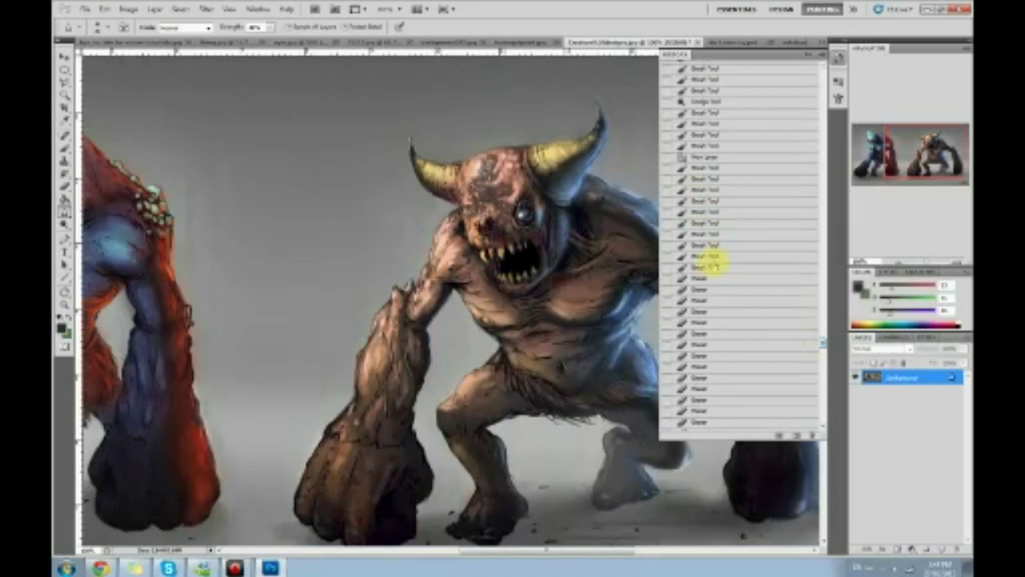
pyautogui.click(712, 266)
pyautogui.click(712, 189)
pyautogui.click(733, 97)
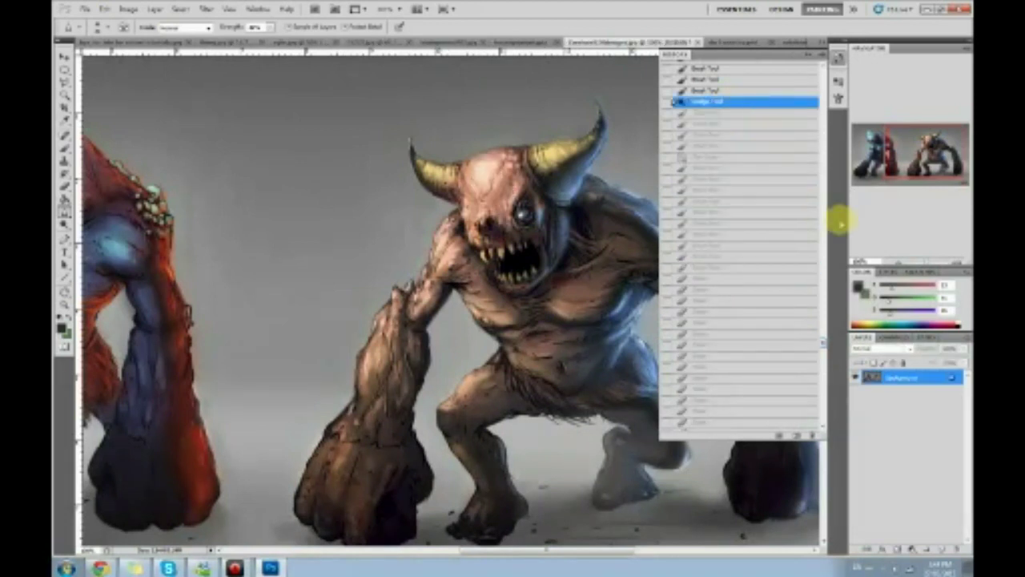
pyautogui.scroll(-5, 824, 350)
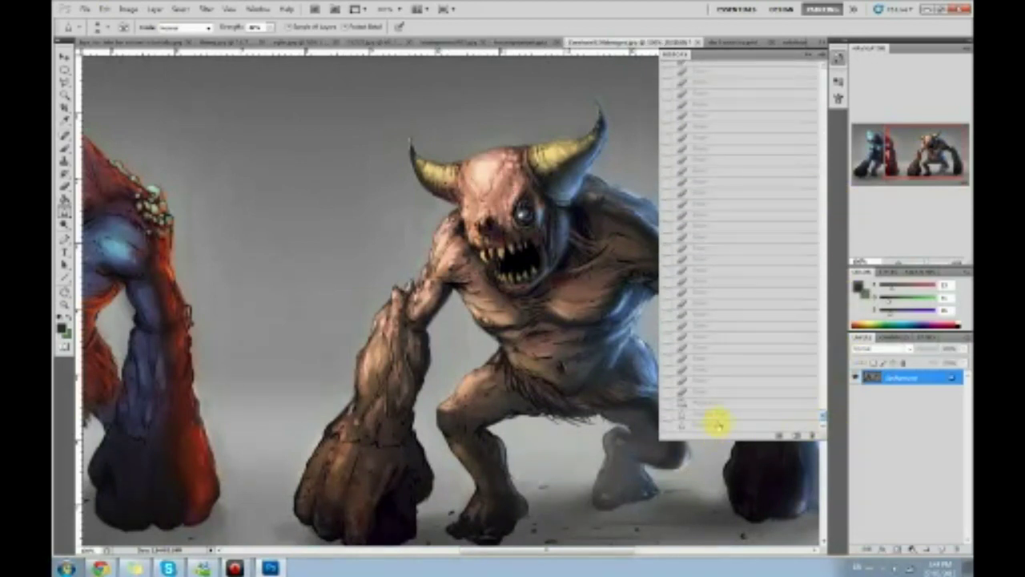
pyautogui.click(716, 423)
pyautogui.click(810, 53)
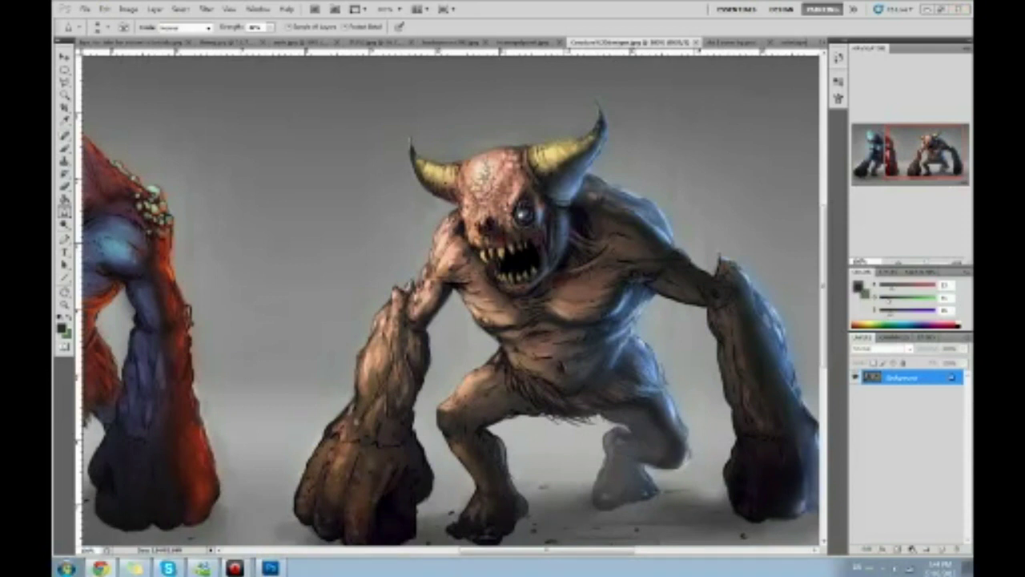
# Step: Switch to the browser, enlarge the "Fire of witch" picture on CGHub as a reference, and return to Photoshop
pyautogui.moveTo(972, 14); pyautogui.dragTo(583, 57)
pyautogui.doubleClick(595, 48)
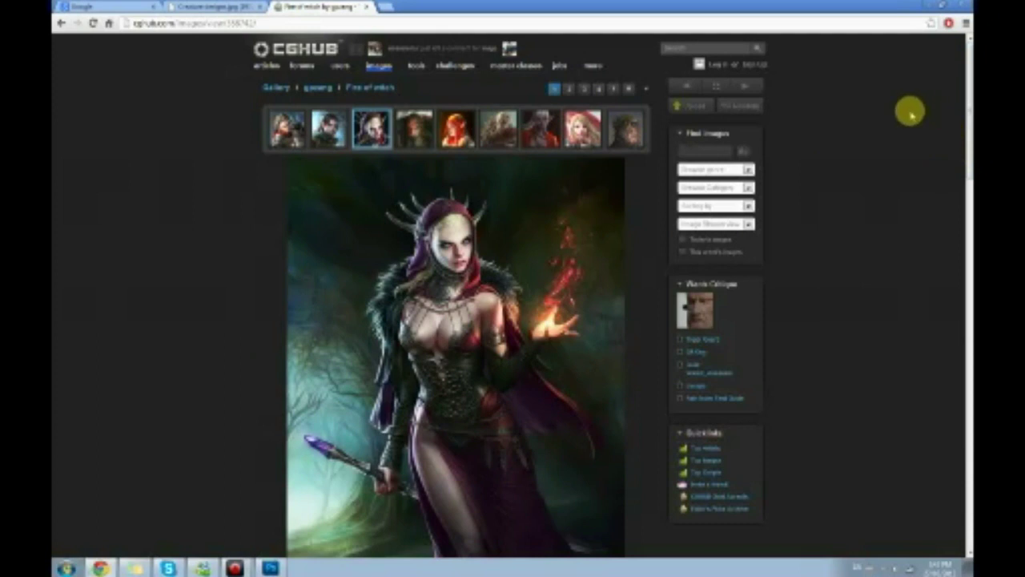
pyautogui.scroll(-3, 959, 114)
pyautogui.click(425, 185)
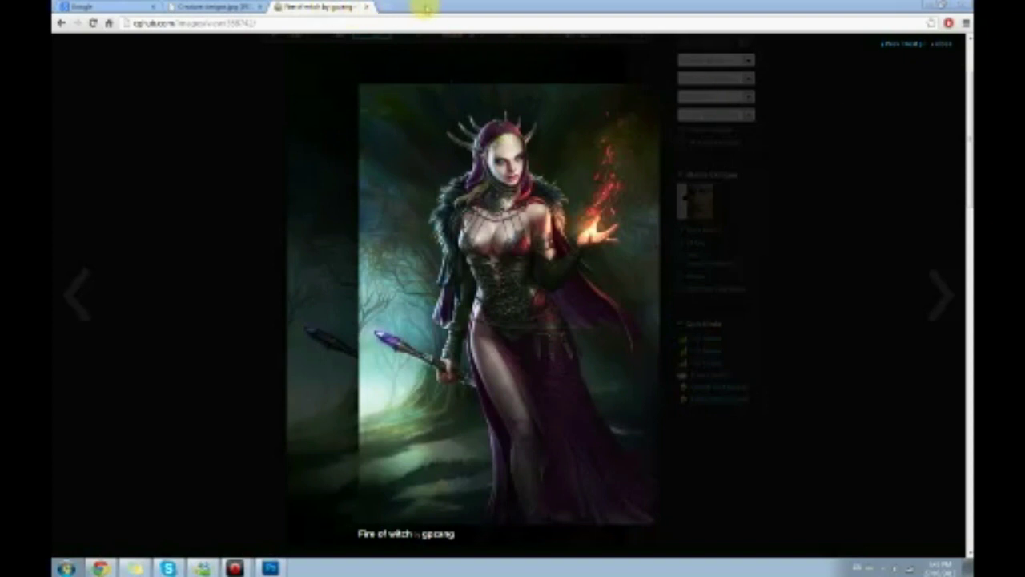
pyautogui.click(926, 4)
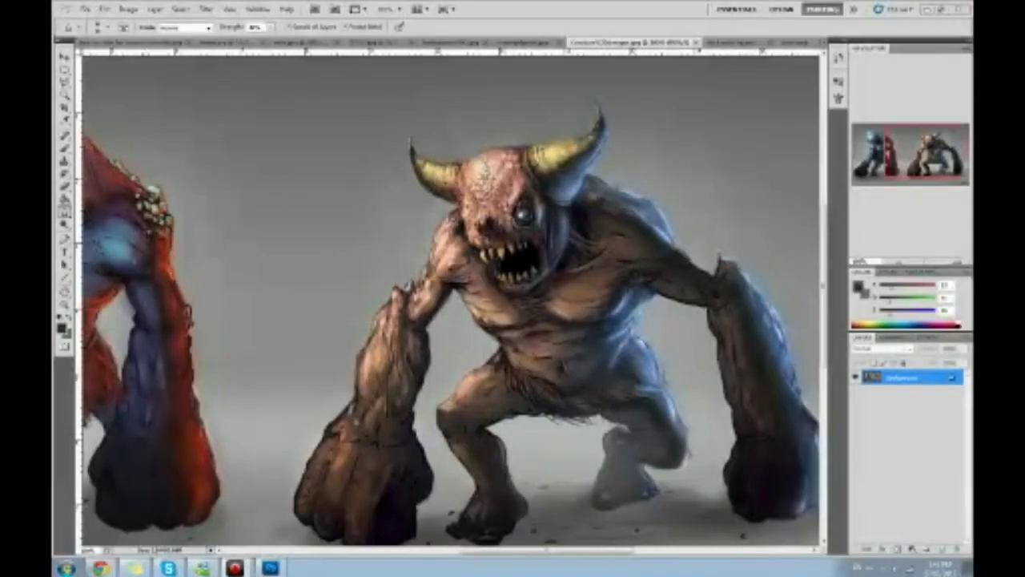
pyautogui.click(755, 38)
pyautogui.hotkey('ctrl', 'v')
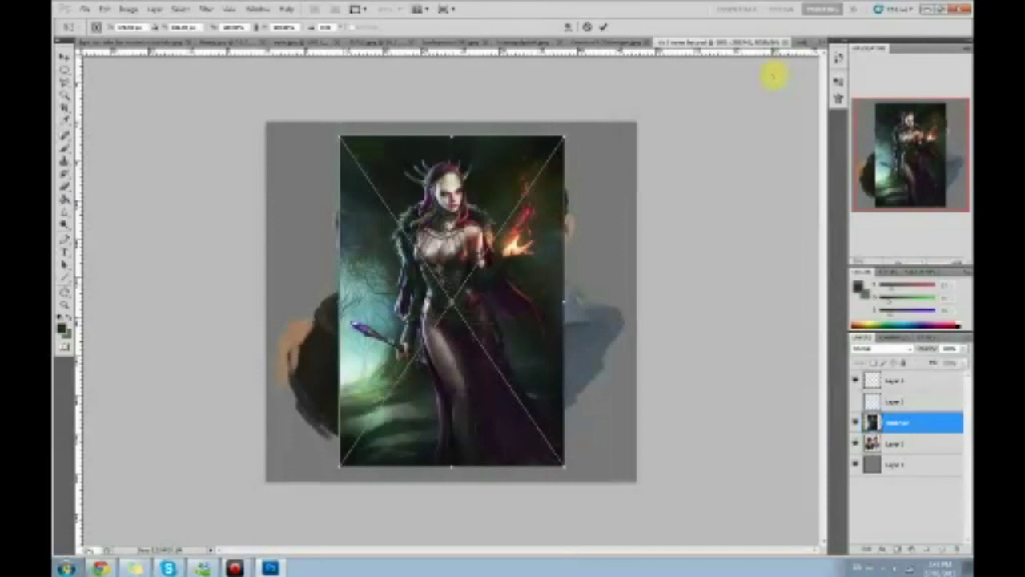
pyautogui.click(588, 26)
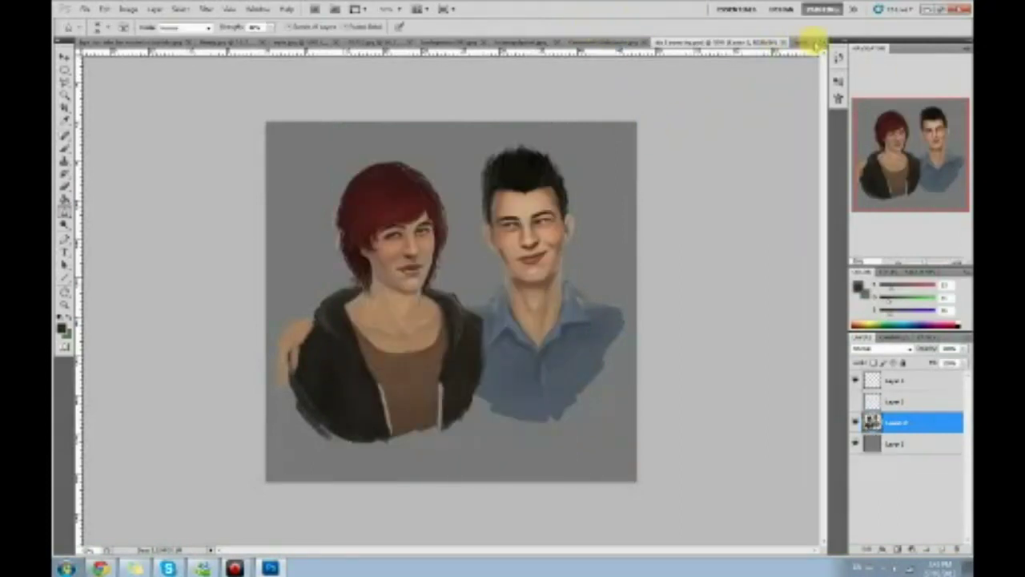
# Step: Open the witch picture as its own document, enlarged around the figure's upper body
pyautogui.click(815, 43)
pyautogui.click(816, 44)
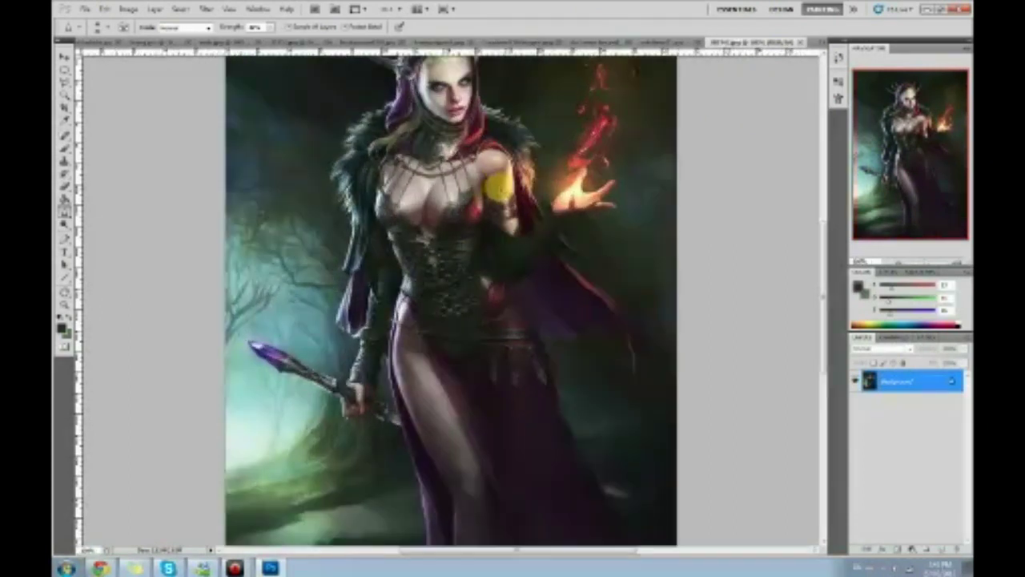
pyautogui.hotkey('ctrl', '+')
pyautogui.moveTo(525, 246); pyautogui.dragTo(513, 268)
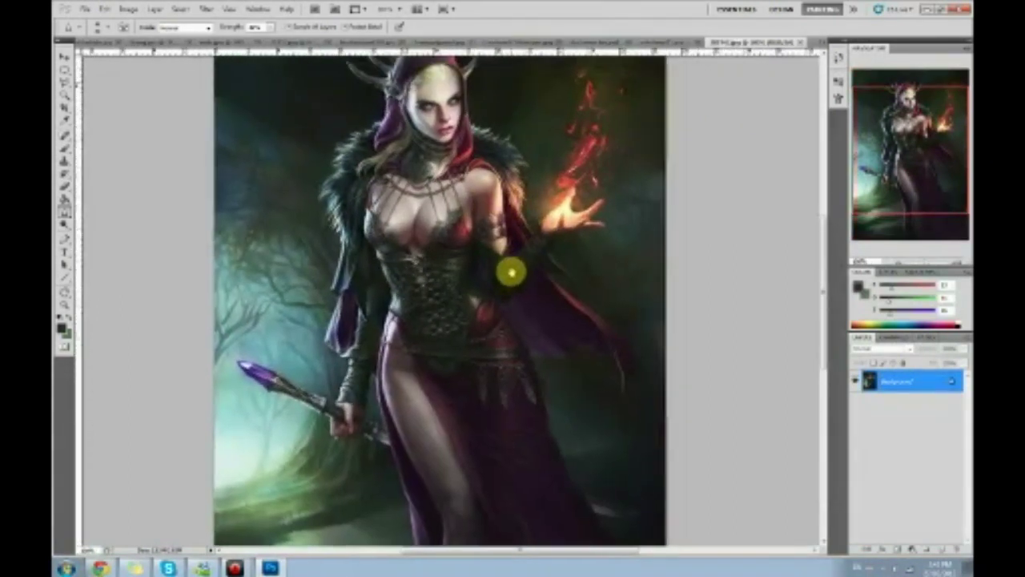
# Step: Choose a small brush preset and bright red, and mark the witch's arm, the underside of her bust and the side of her face
pyautogui.click(65, 225)
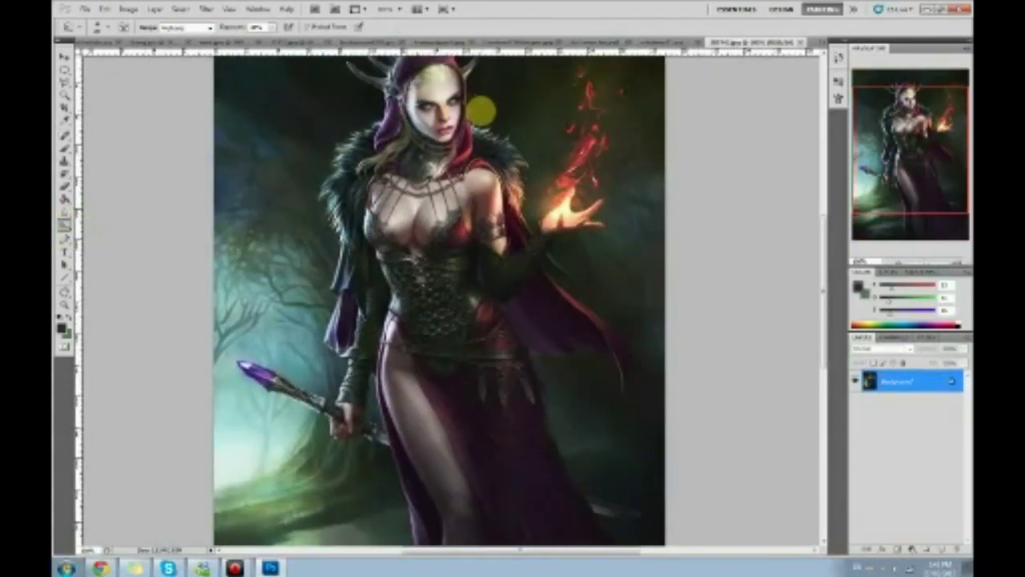
pyautogui.press('b')
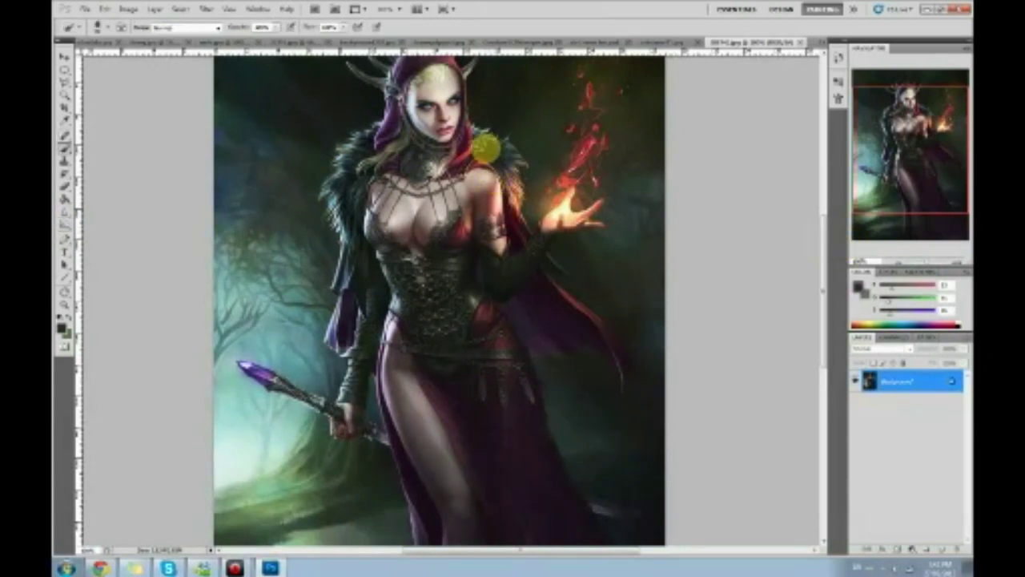
pyautogui.rightClick(486, 148)
pyautogui.scroll(5, 699, 304)
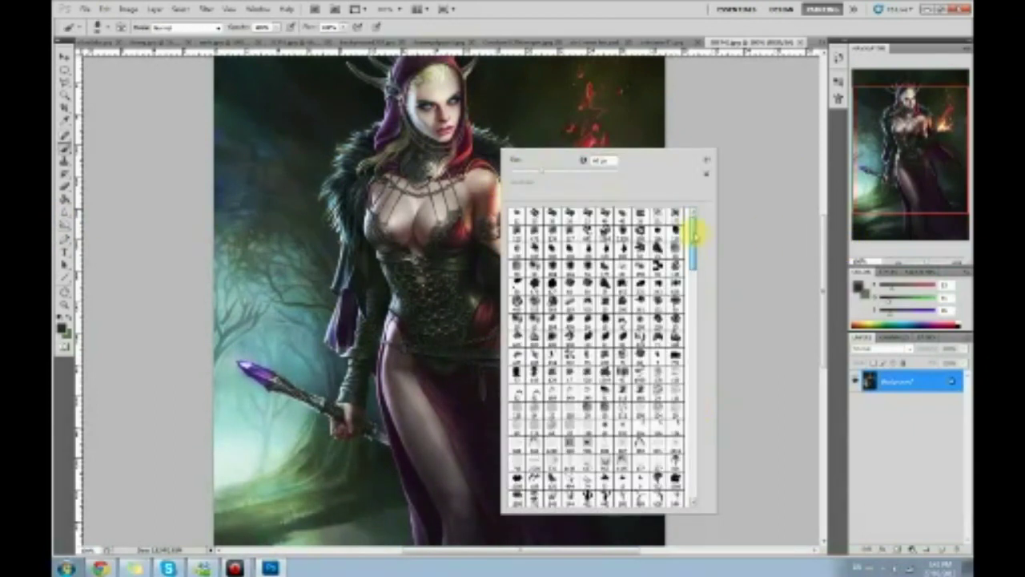
pyautogui.doubleClick(630, 407)
pyautogui.click(932, 287)
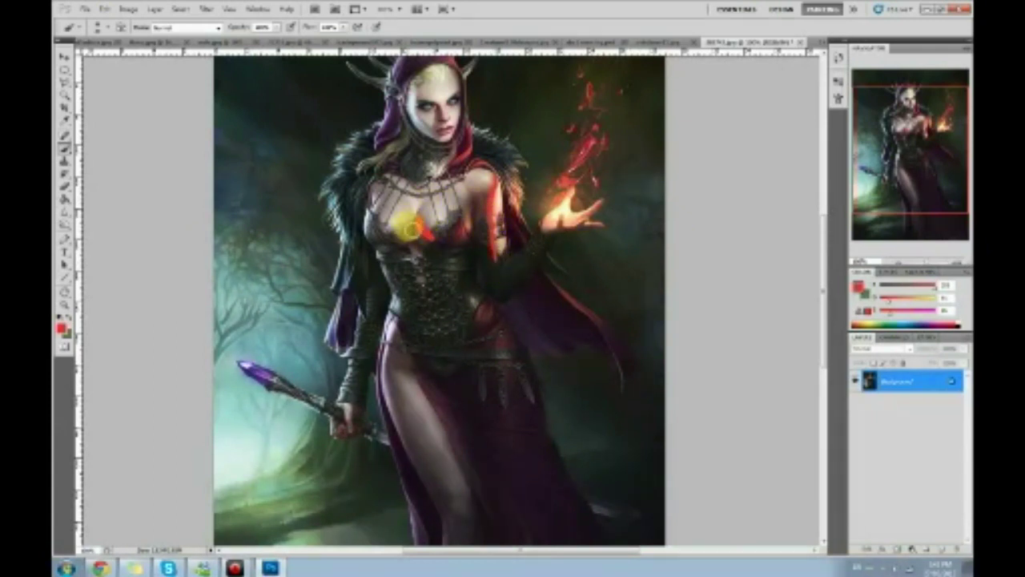
pyautogui.press('super')
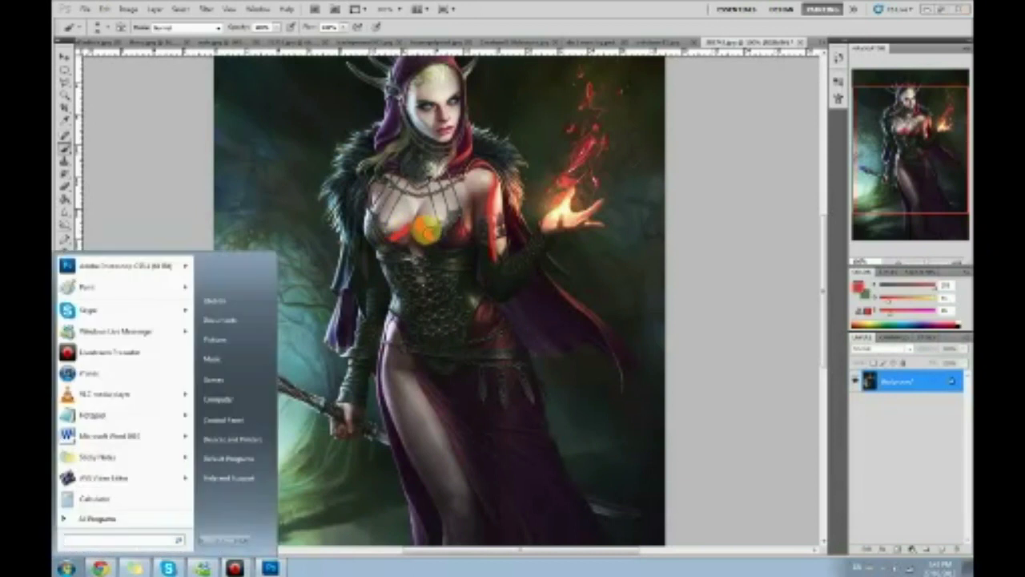
pyautogui.press('super')
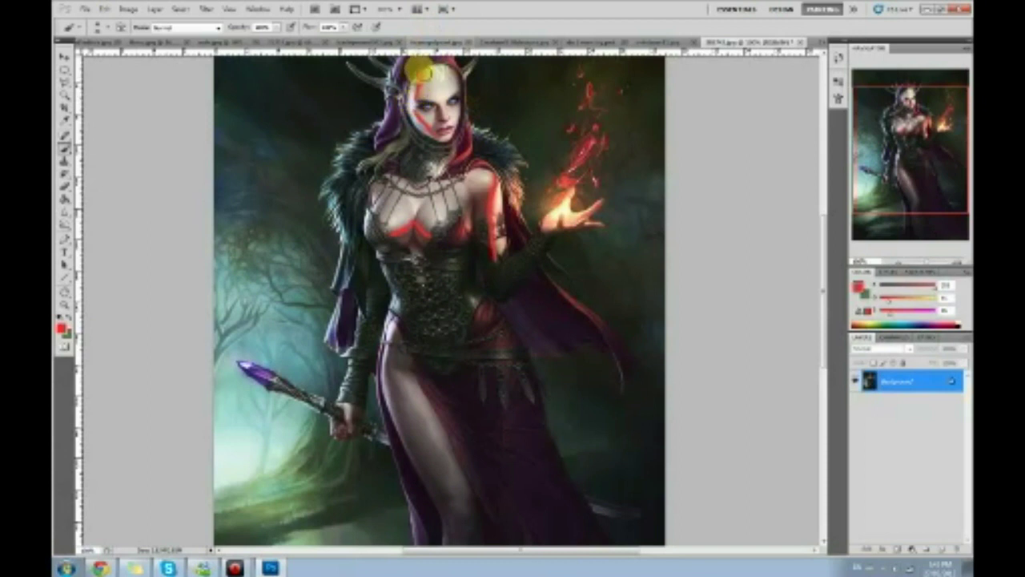
# Step: Trace the outer edge of the witch's bare leg in red, undoing the first line and redrawing it shorter
pyautogui.scroll(-3, 488, 195)
pyautogui.moveTo(392, 234)
pyautogui.mouseDown()
pyautogui.moveTo(386, 290)
pyautogui.moveTo(446, 427)
pyautogui.moveTo(458, 546)
pyautogui.mouseUp()
pyautogui.moveTo(489, 336)
pyautogui.mouseDown()
pyautogui.moveTo(497, 411)
pyautogui.moveTo(493, 281)
pyautogui.mouseUp()
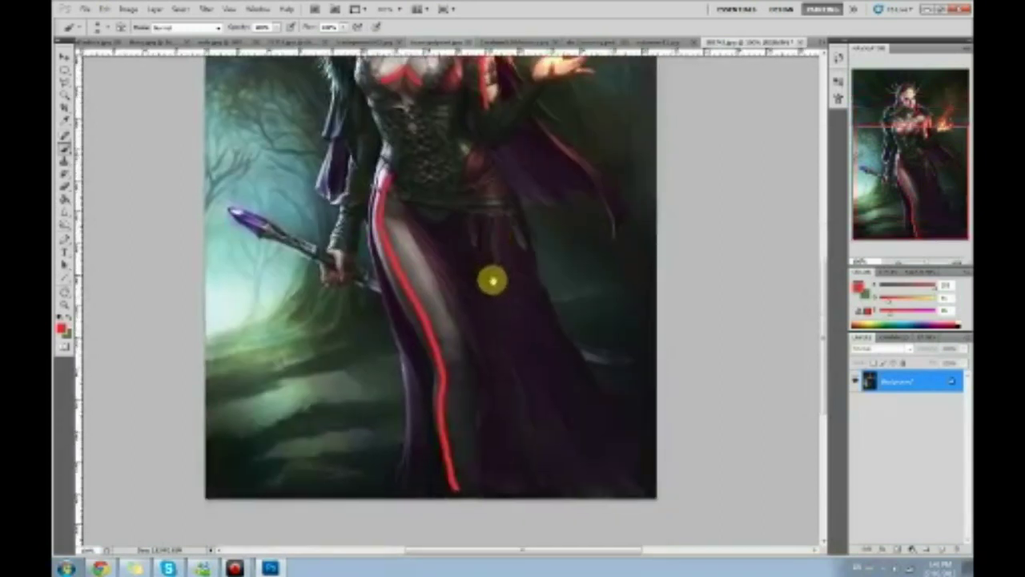
pyautogui.scroll(-1, 492, 280)
pyautogui.hotkey('ctrl', 'z')
pyautogui.moveTo(384, 153)
pyautogui.mouseDown()
pyautogui.moveTo(374, 211)
pyautogui.moveTo(428, 318)
pyautogui.moveTo(435, 360)
pyautogui.mouseUp()
pyautogui.moveTo(475, 255)
pyautogui.mouseDown()
pyautogui.moveTo(467, 358)
pyautogui.moveTo(451, 401)
pyautogui.mouseUp()
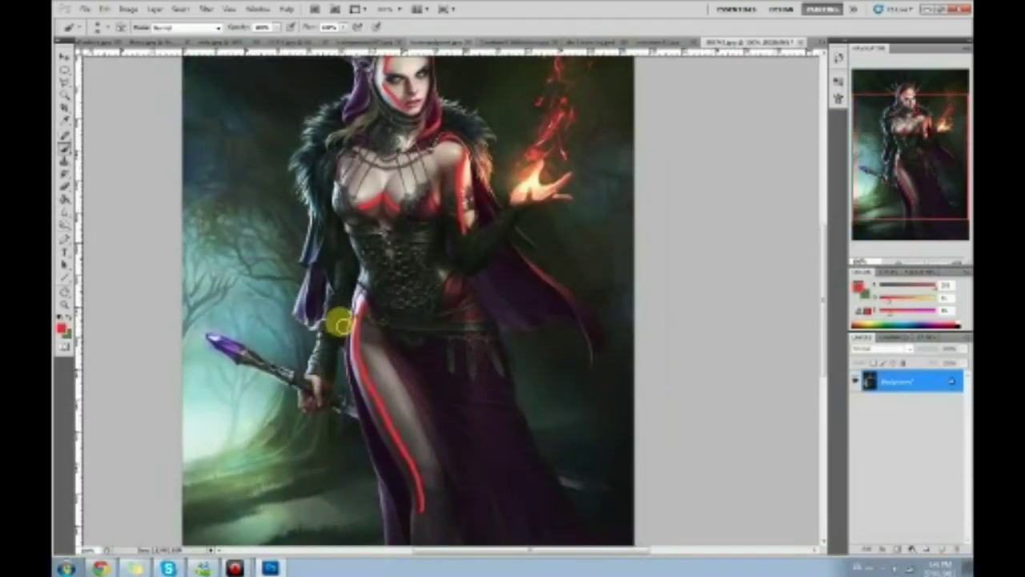
# Step: Add red strokes along the fire-side edge of the witch's bust and down her skirt from the hip
pyautogui.moveTo(392, 289); pyautogui.dragTo(368, 355)
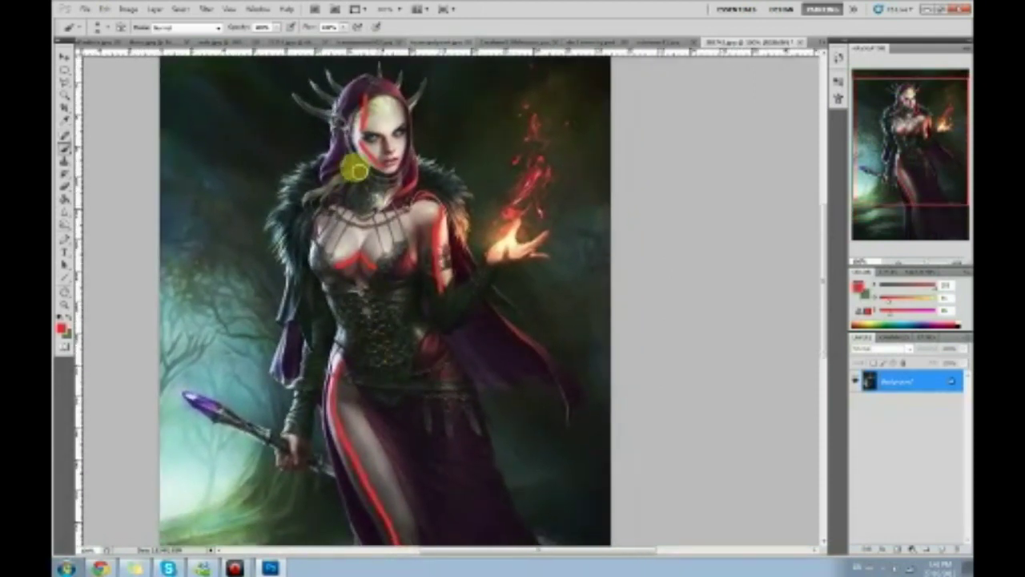
pyautogui.moveTo(416, 262)
pyautogui.mouseDown()
pyautogui.moveTo(418, 230)
pyautogui.moveTo(377, 277)
pyautogui.mouseUp()
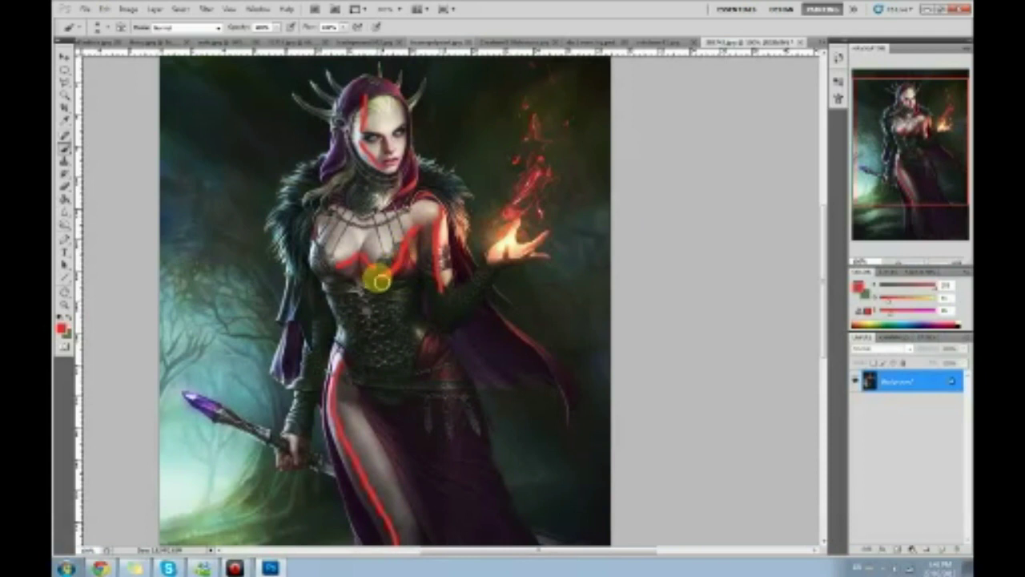
pyautogui.moveTo(471, 336)
pyautogui.mouseDown()
pyautogui.moveTo(444, 249)
pyautogui.moveTo(410, 297)
pyautogui.moveTo(426, 451)
pyautogui.mouseUp()
pyautogui.moveTo(371, 245); pyautogui.dragTo(374, 251)
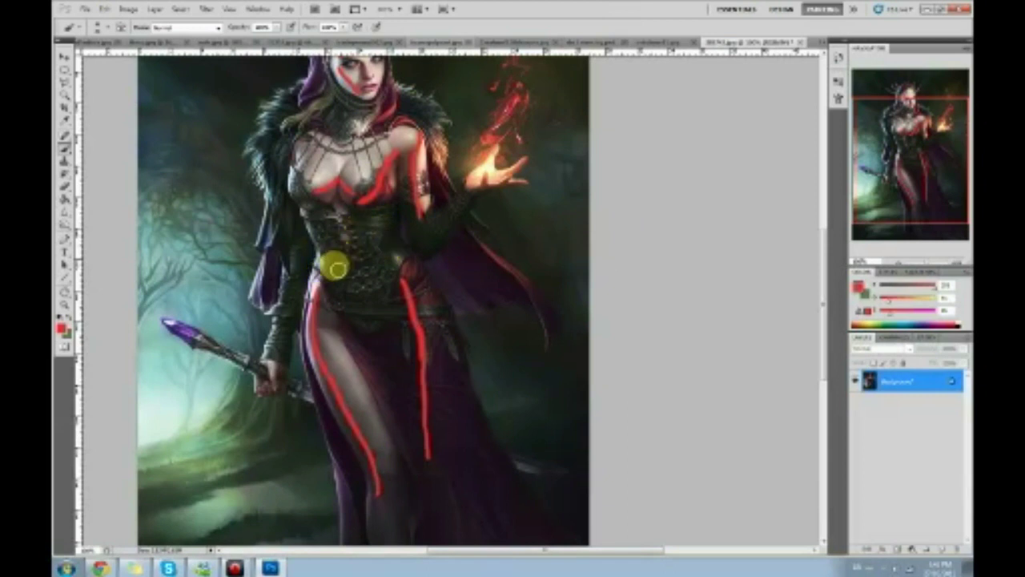
# Step: Paint the witch's hood red from the crown down its shadow side, and view the whole marked-up picture
pyautogui.moveTo(373, 222)
pyautogui.mouseDown()
pyautogui.moveTo(401, 270)
pyautogui.moveTo(395, 299)
pyautogui.mouseUp()
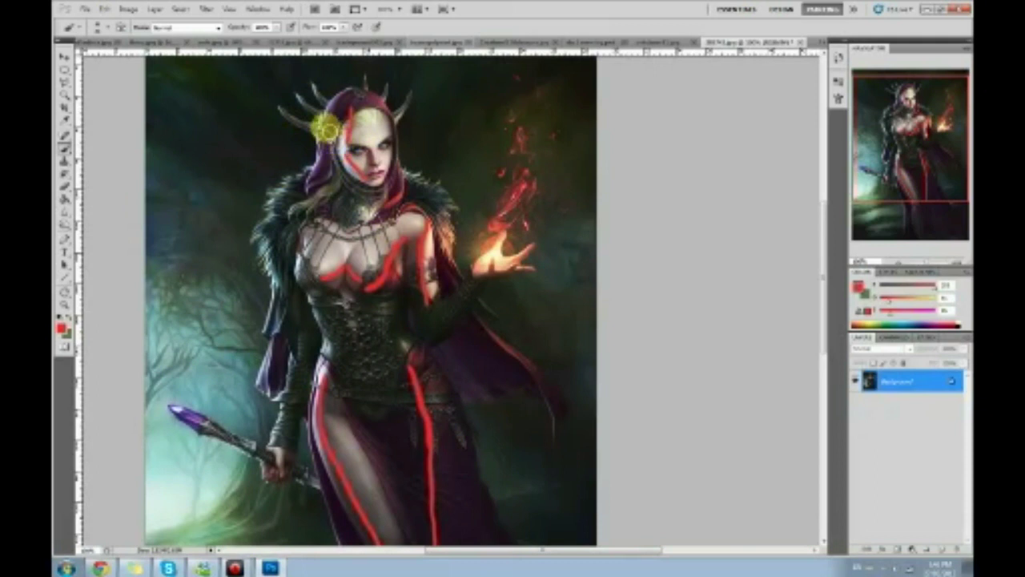
pyautogui.moveTo(348, 87); pyautogui.dragTo(347, 105)
pyautogui.moveTo(343, 116); pyautogui.dragTo(309, 193)
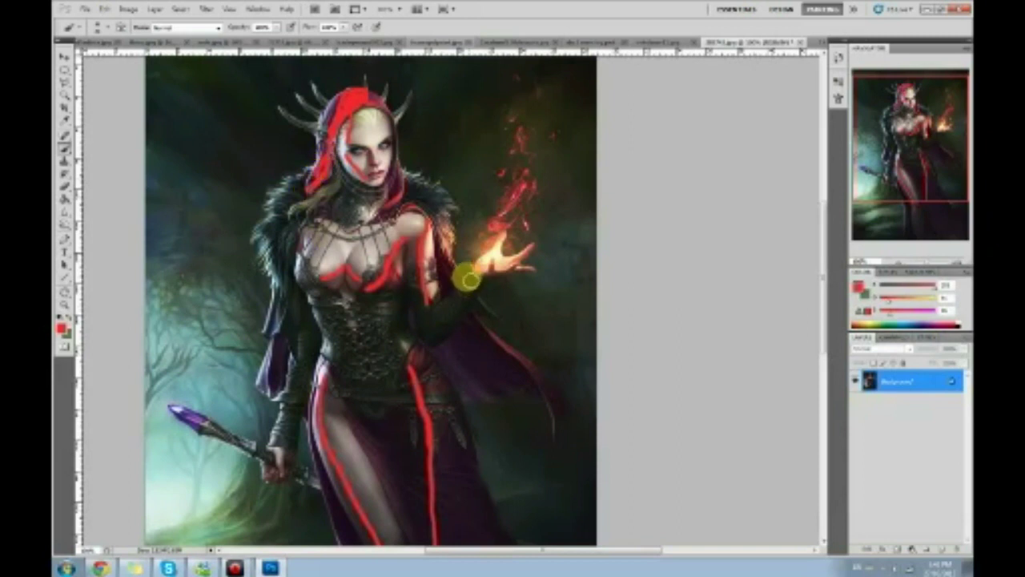
pyautogui.moveTo(537, 266); pyautogui.dragTo(522, 153)
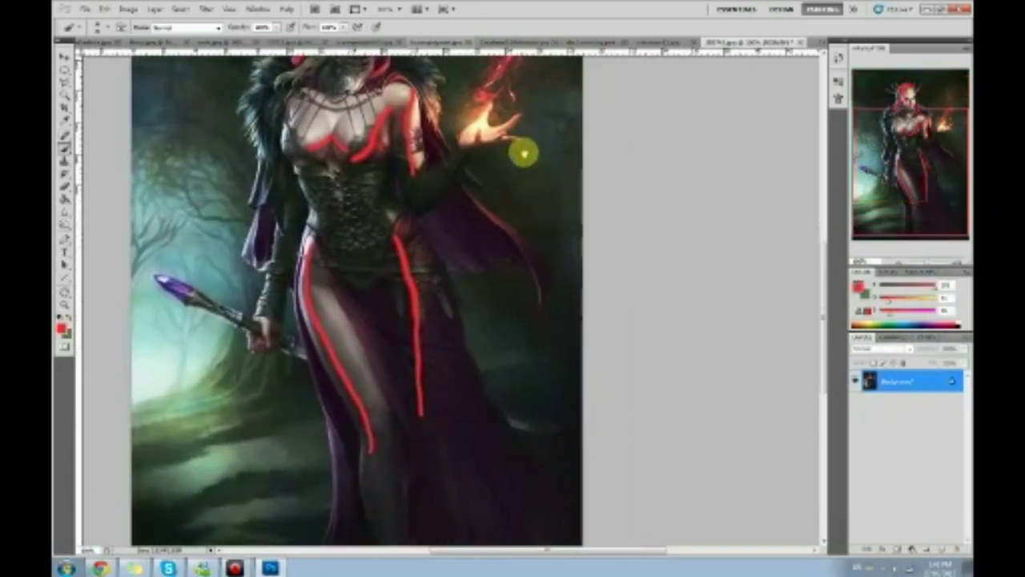
pyautogui.hotkey('ctrl', '-')
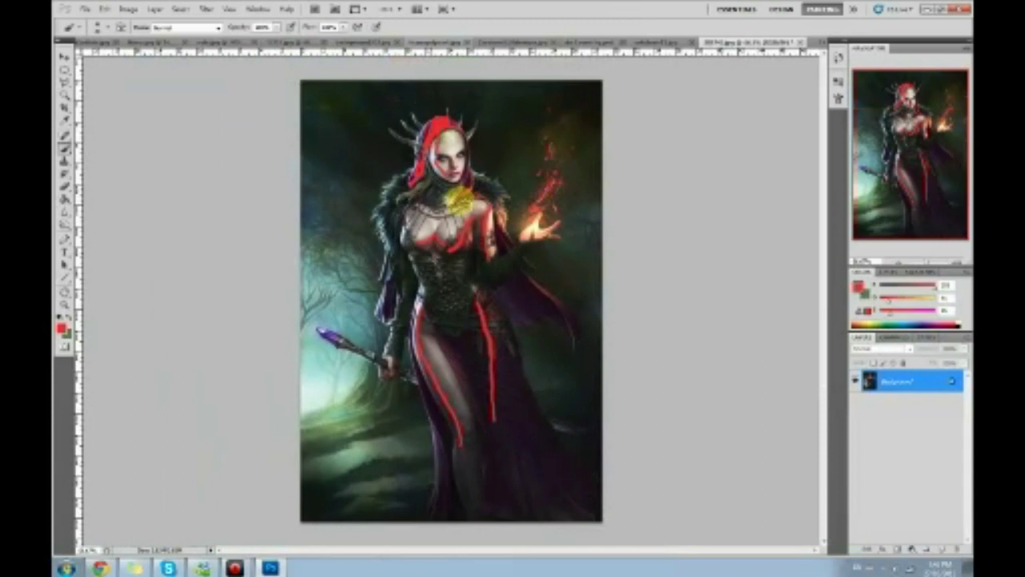